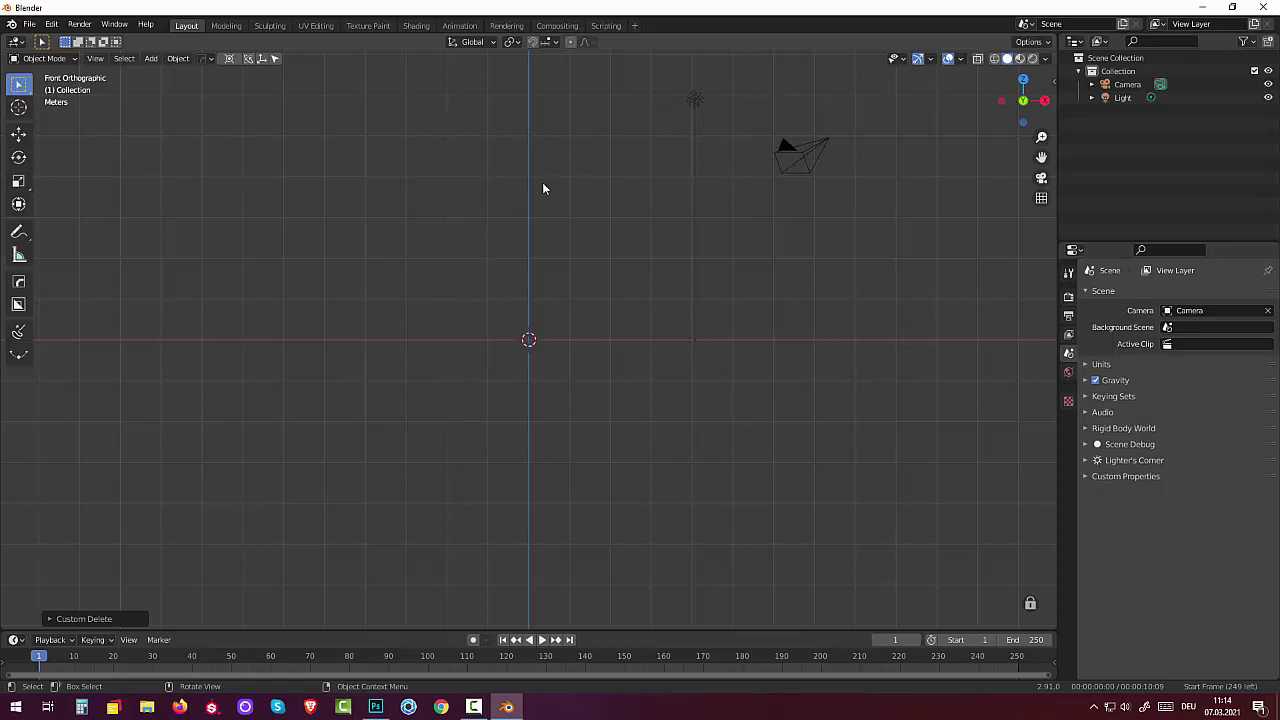
# - Add referenz.jpg from the Desktop as a reference image Empty
pyautogui.hotkey('shift', 'a')
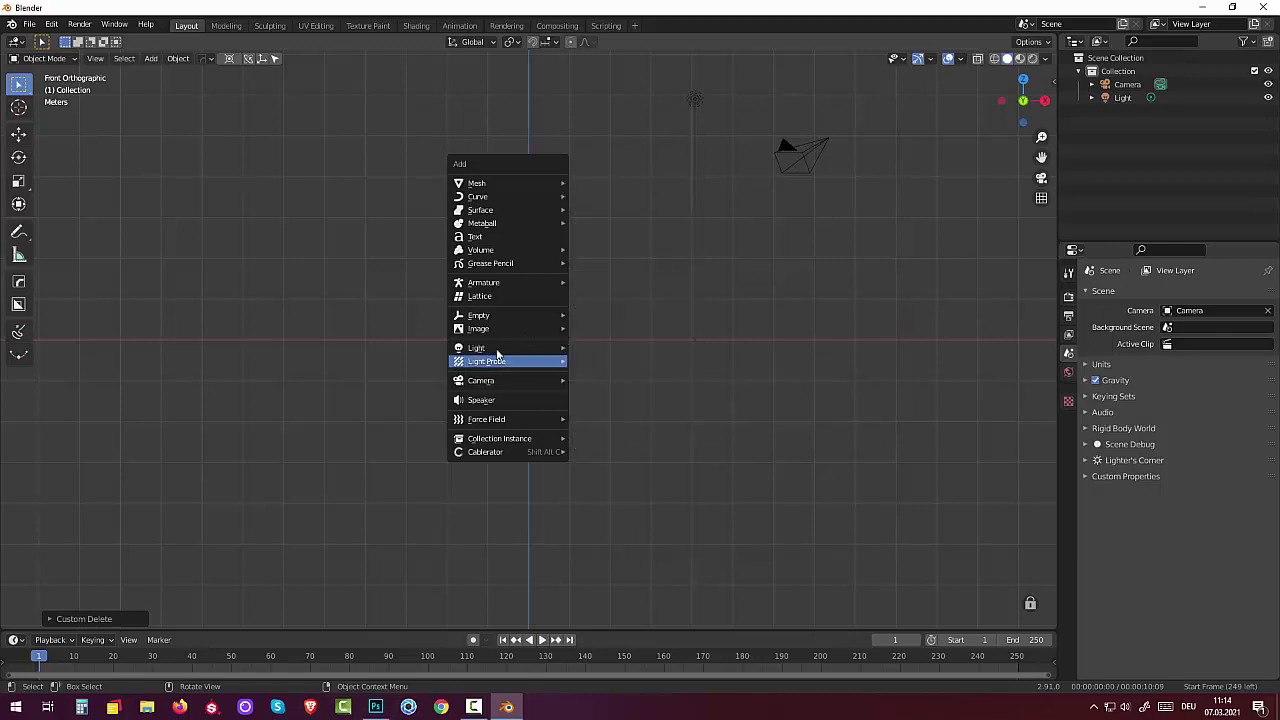
pyautogui.moveTo(479, 328)
pyautogui.click(598, 330)
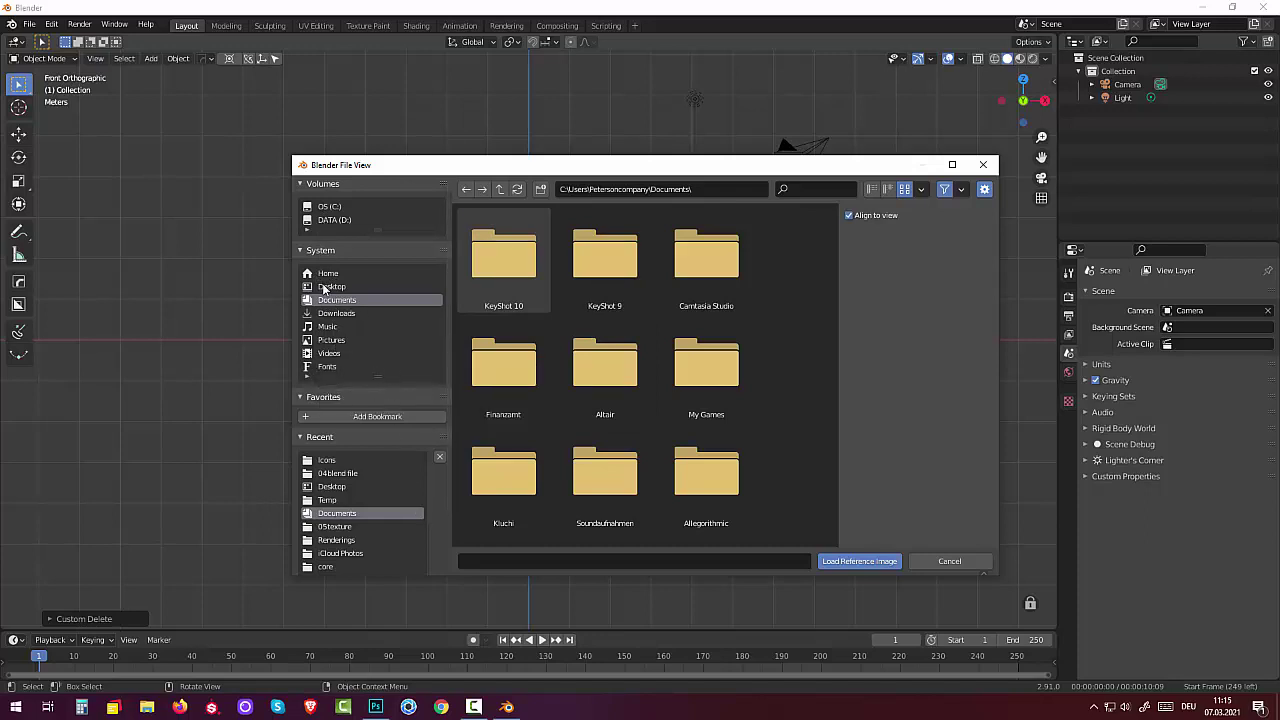
pyautogui.click(331, 286)
pyautogui.click(705, 245)
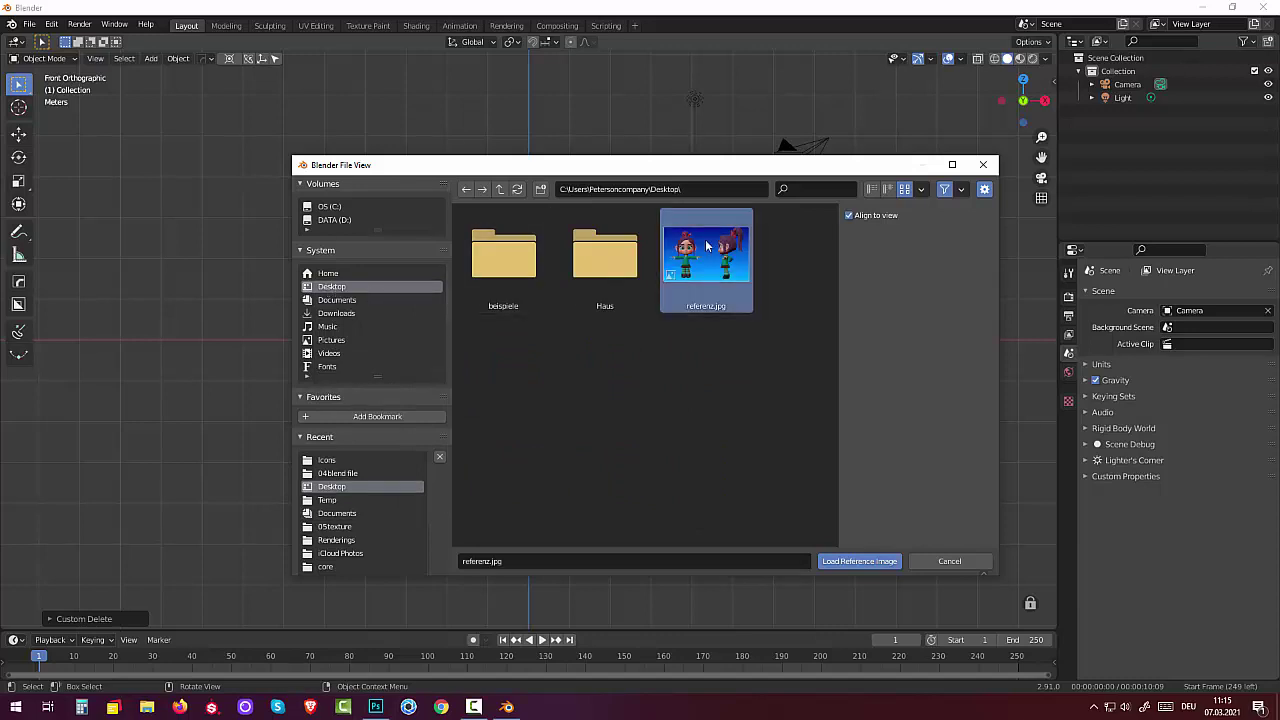
pyautogui.click(844, 563)
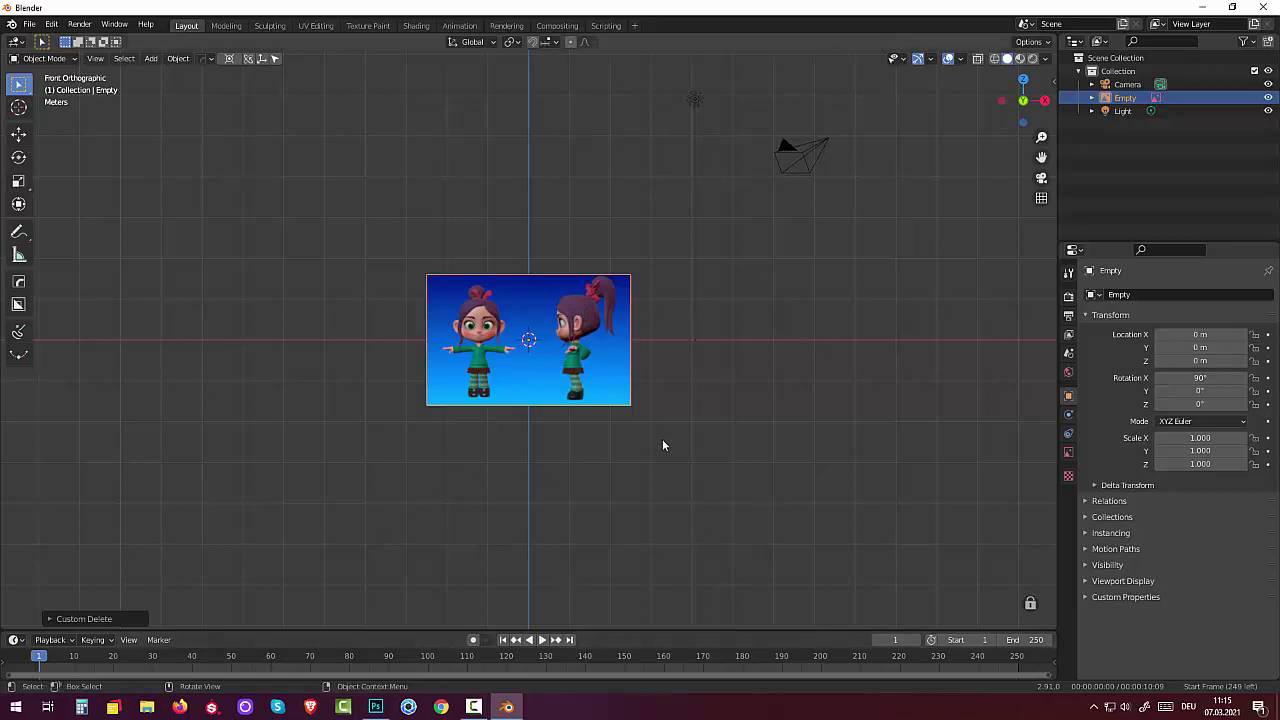
# - Scale the reference image to 3.334 and move it 4.0664 m along X
pyautogui.press('s')
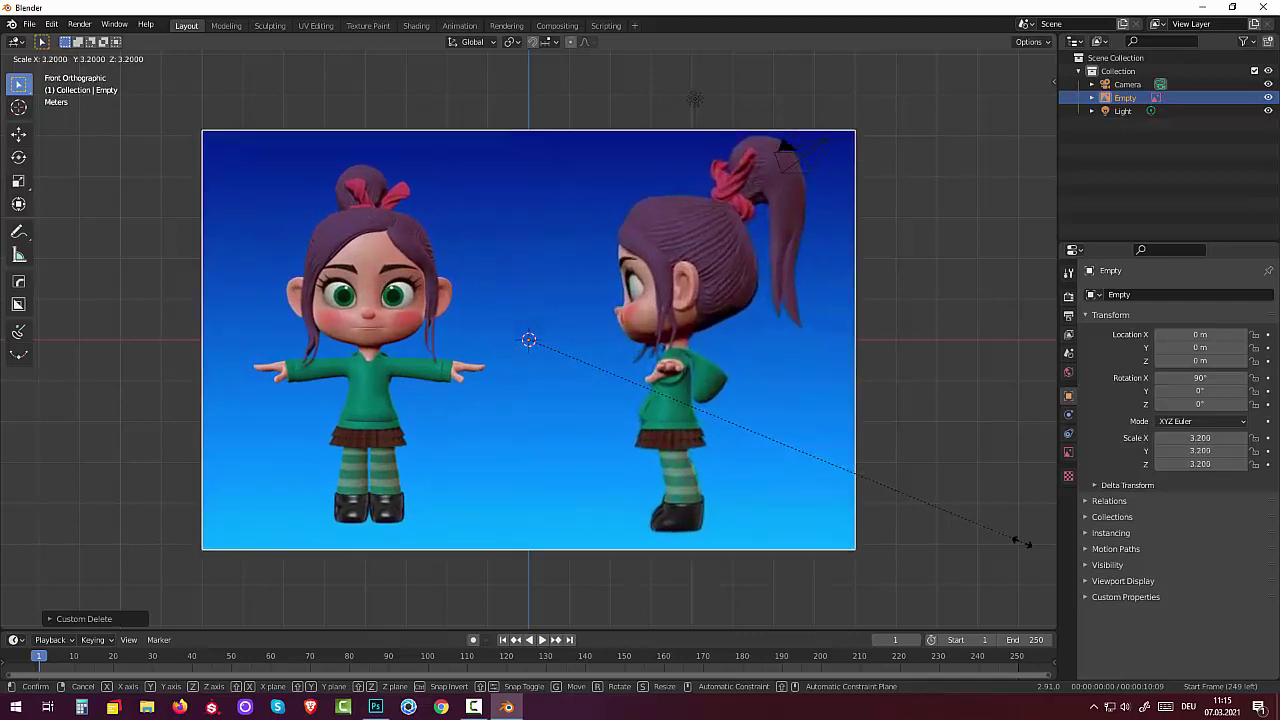
pyautogui.click(1036, 549)
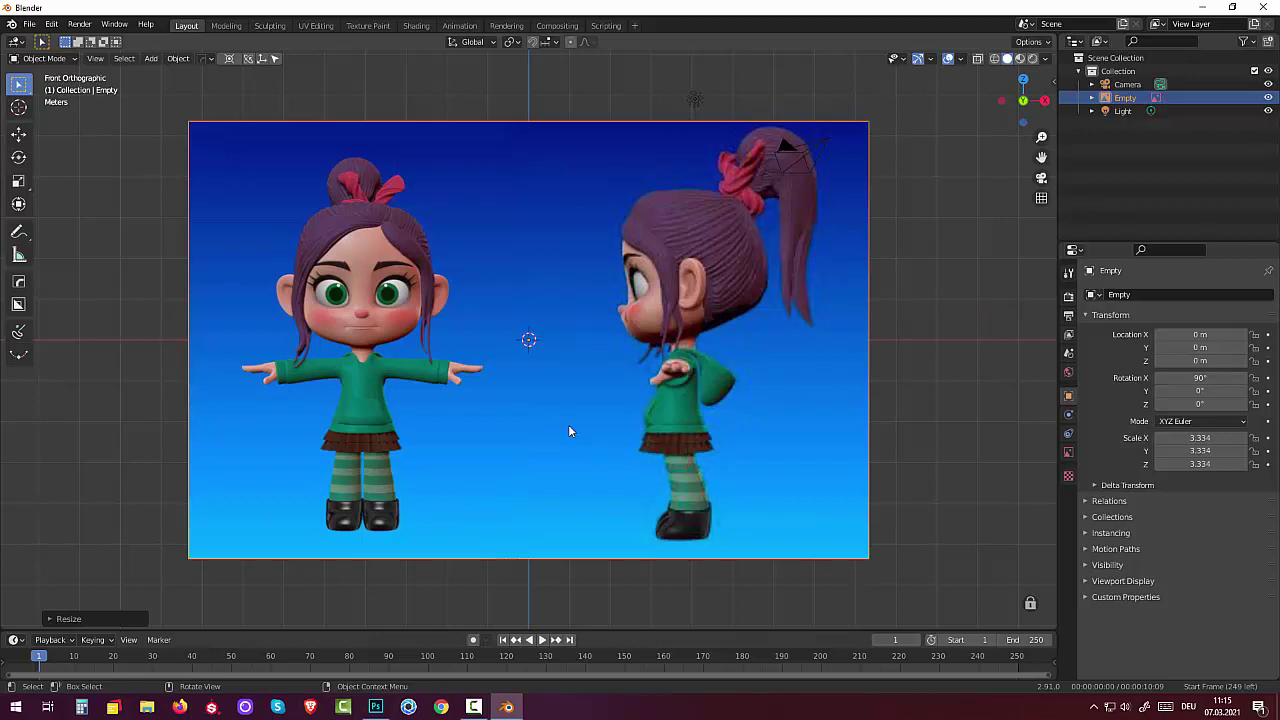
pyautogui.press('g')
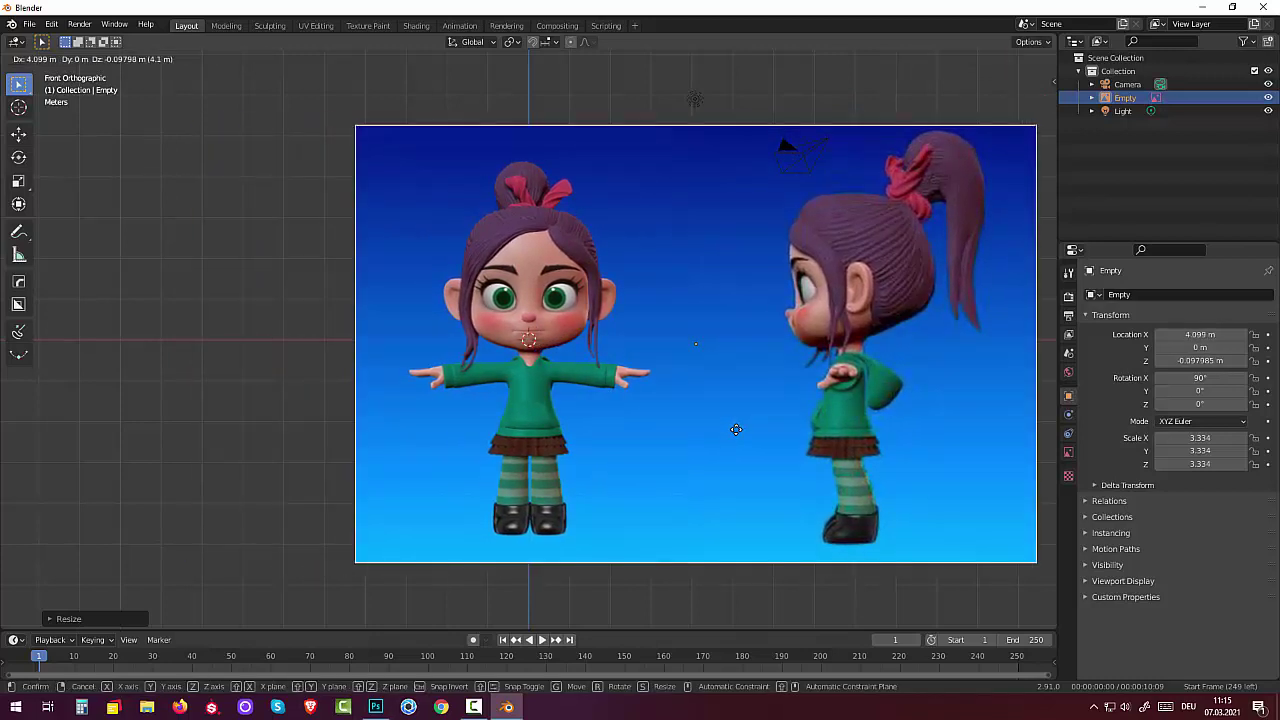
pyautogui.press('x')
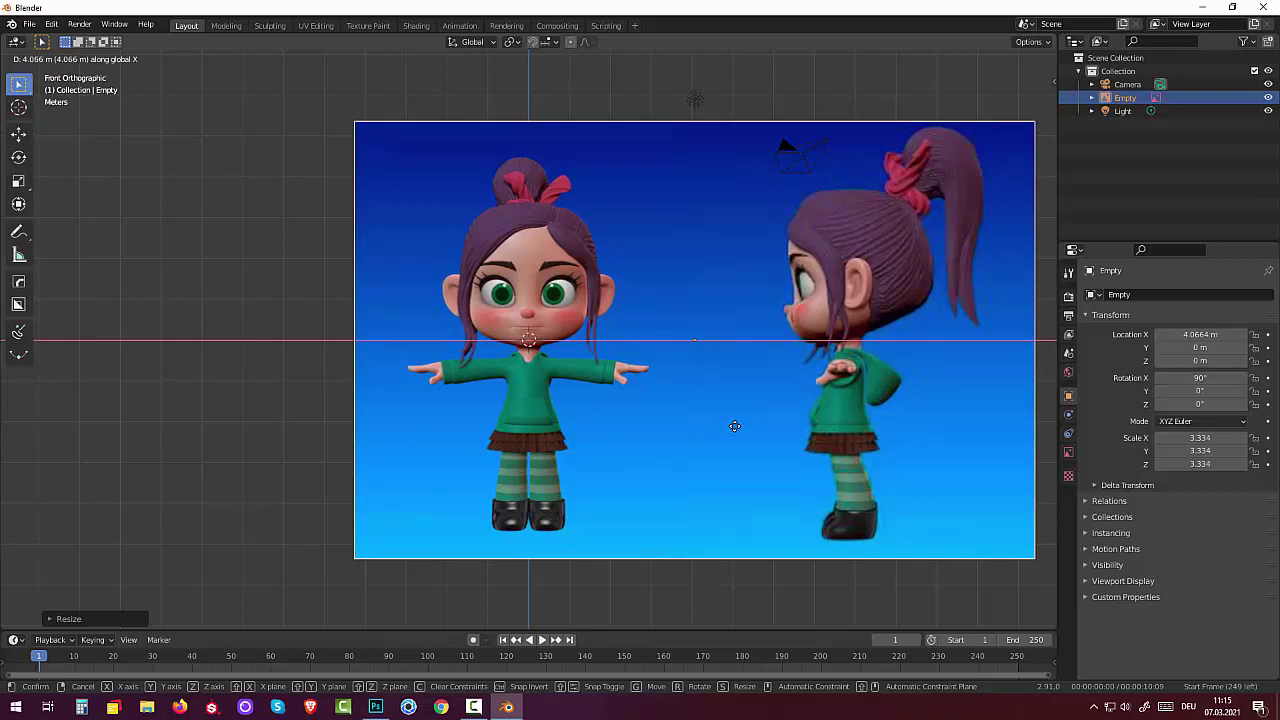
pyautogui.click(734, 426)
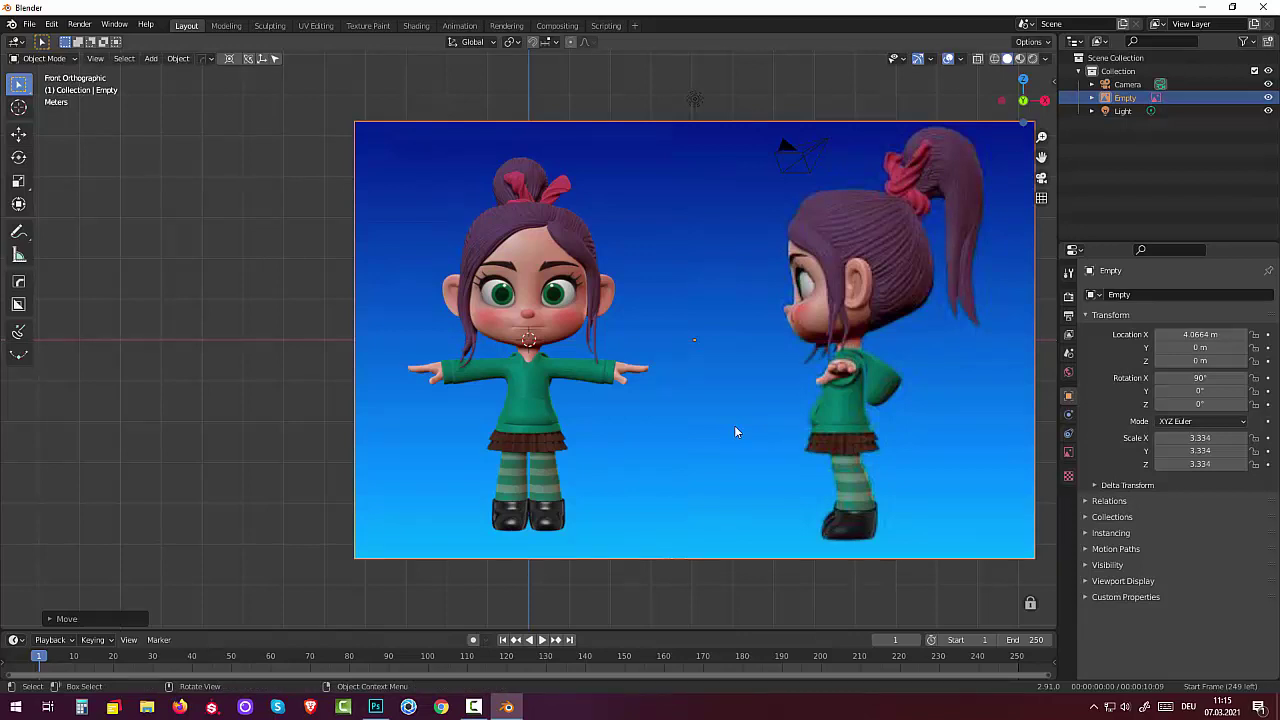
# - Duplicate the reference image in place as Empty.001, select the copy, and view from the right
pyautogui.hotkey('shift', 'd')
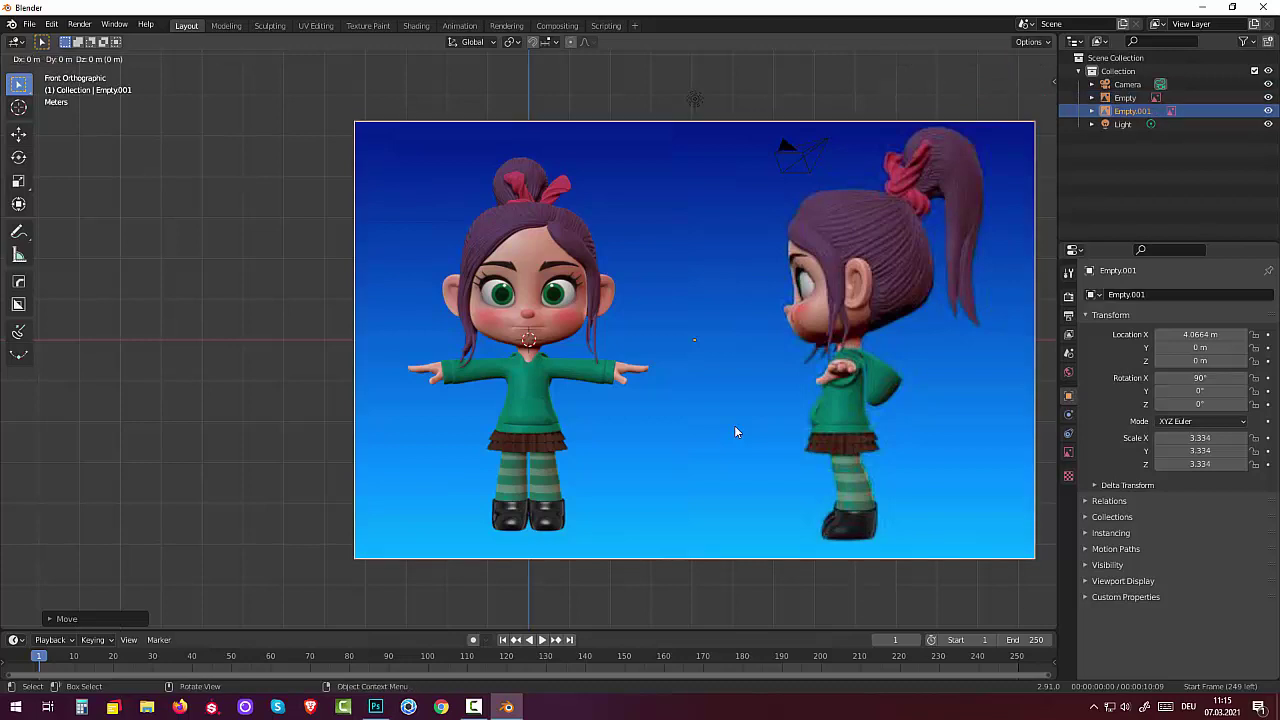
pyautogui.rightClick(735, 440)
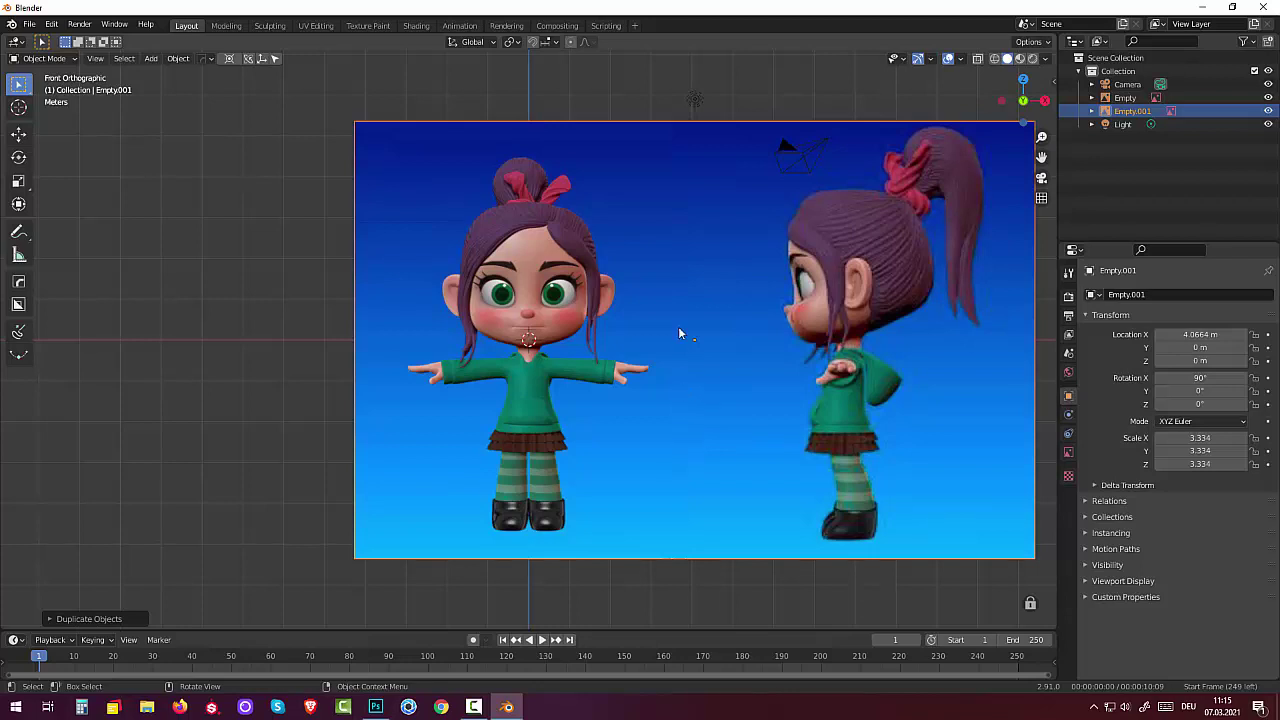
pyautogui.click(678, 278)
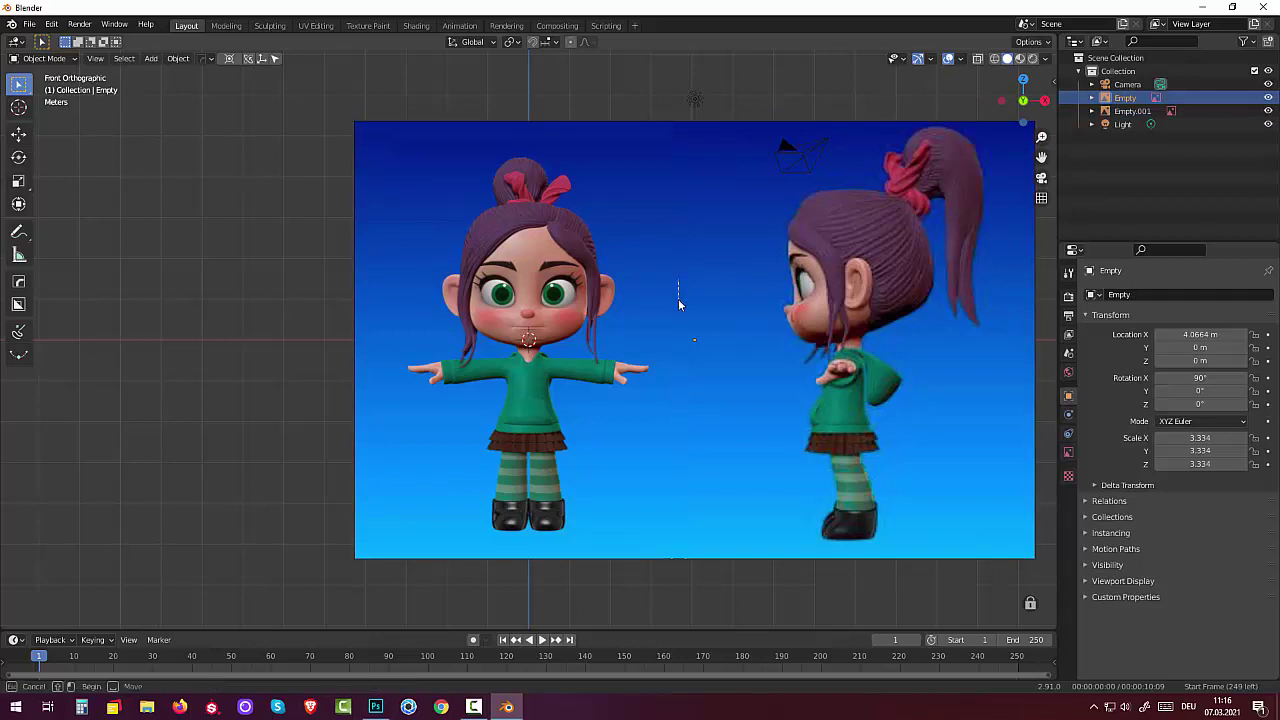
pyautogui.moveTo(678, 303); pyautogui.dragTo(678, 300)
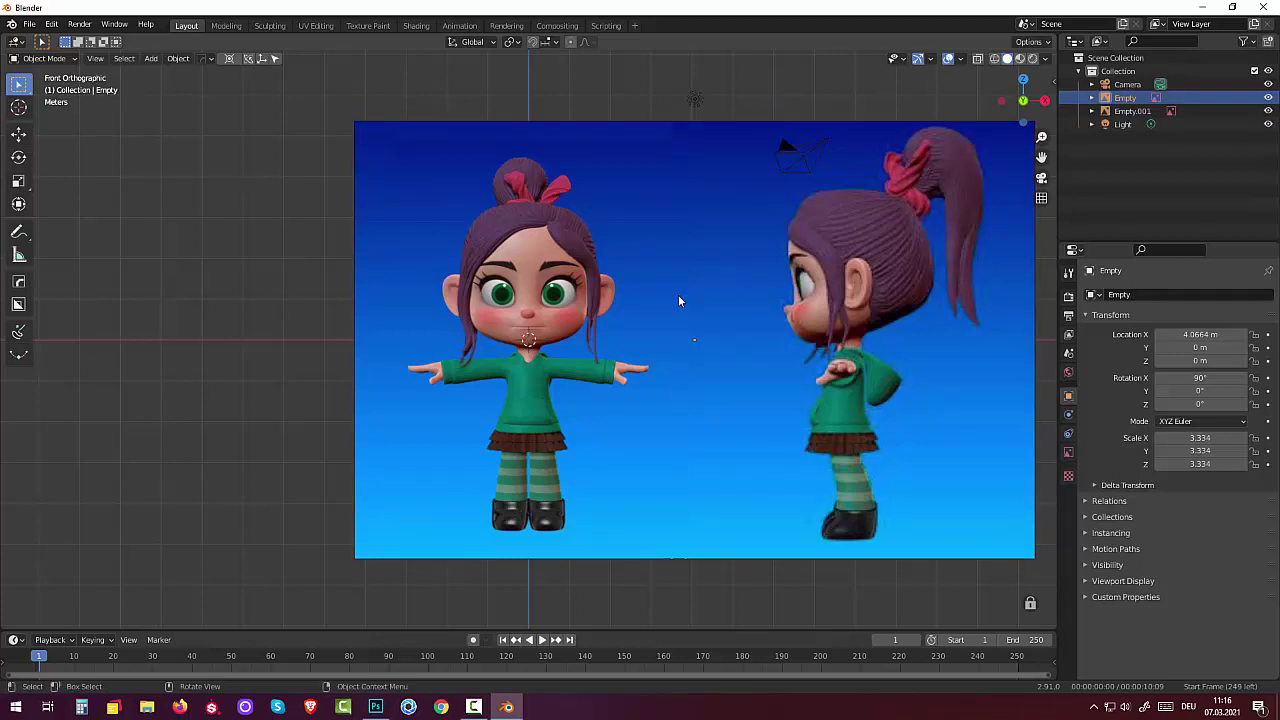
pyautogui.click(1124, 111)
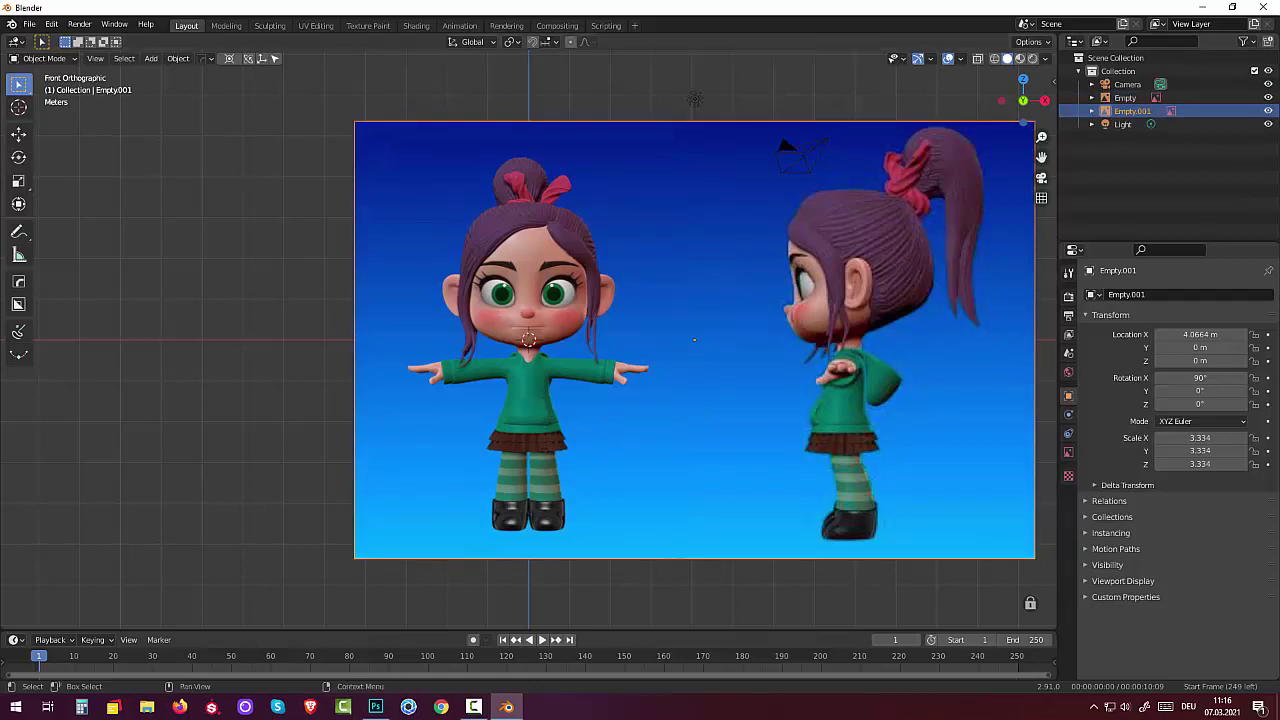
pyautogui.click(1121, 99)
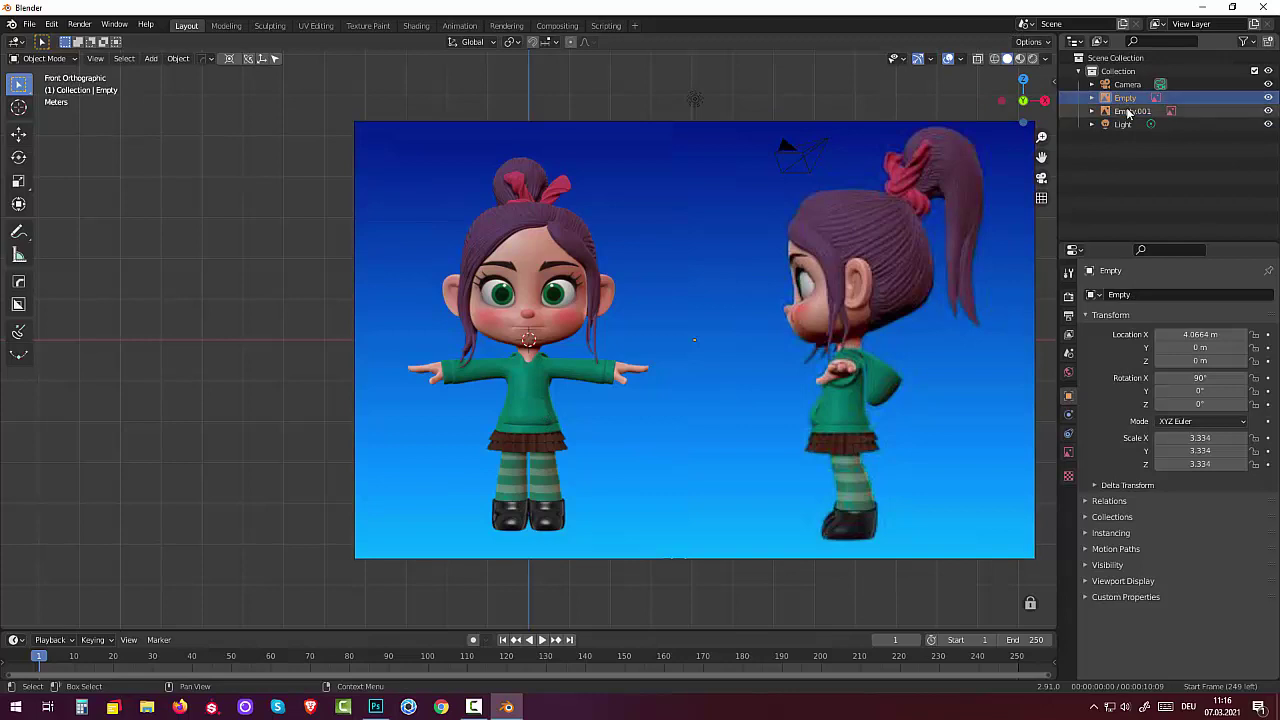
pyautogui.click(1131, 111)
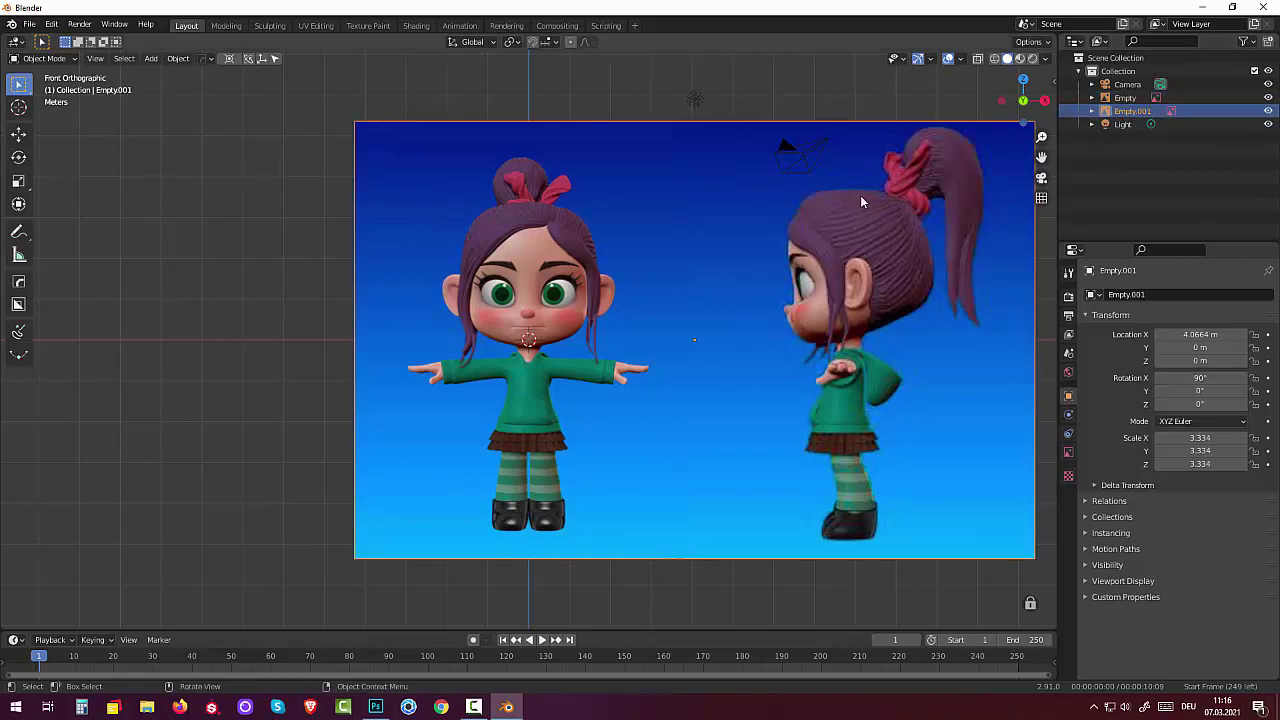
pyautogui.press('KP_3')
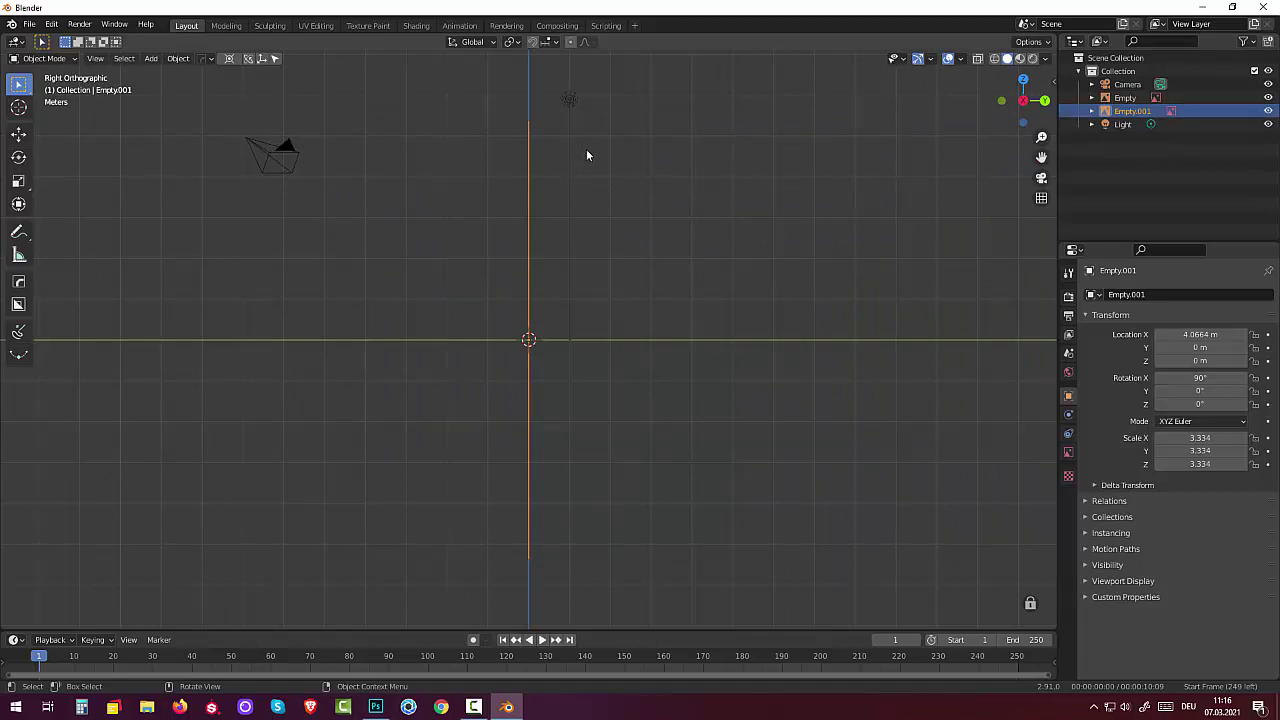
# - Rotate the Empty.001 copy 90° around the Z axis
pyautogui.press('r')
pyautogui.press('z')
pyautogui.press('9')
pyautogui.press('0')
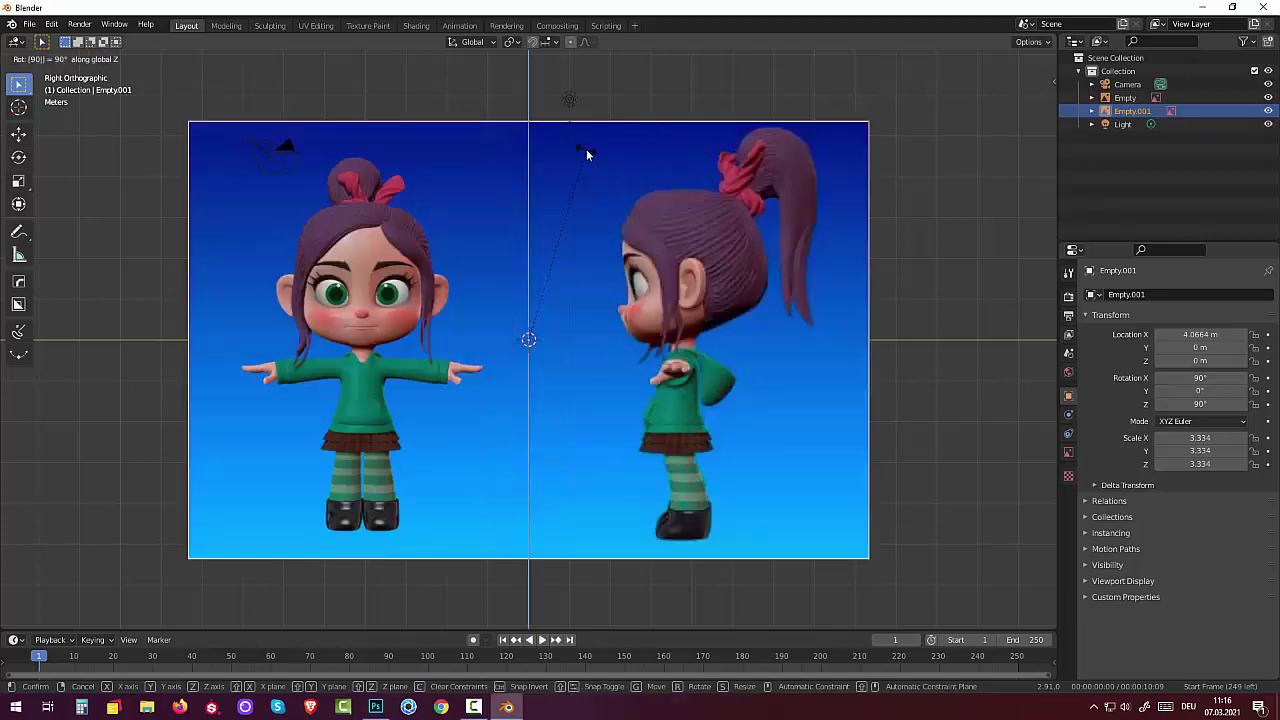
pyautogui.press('Return')
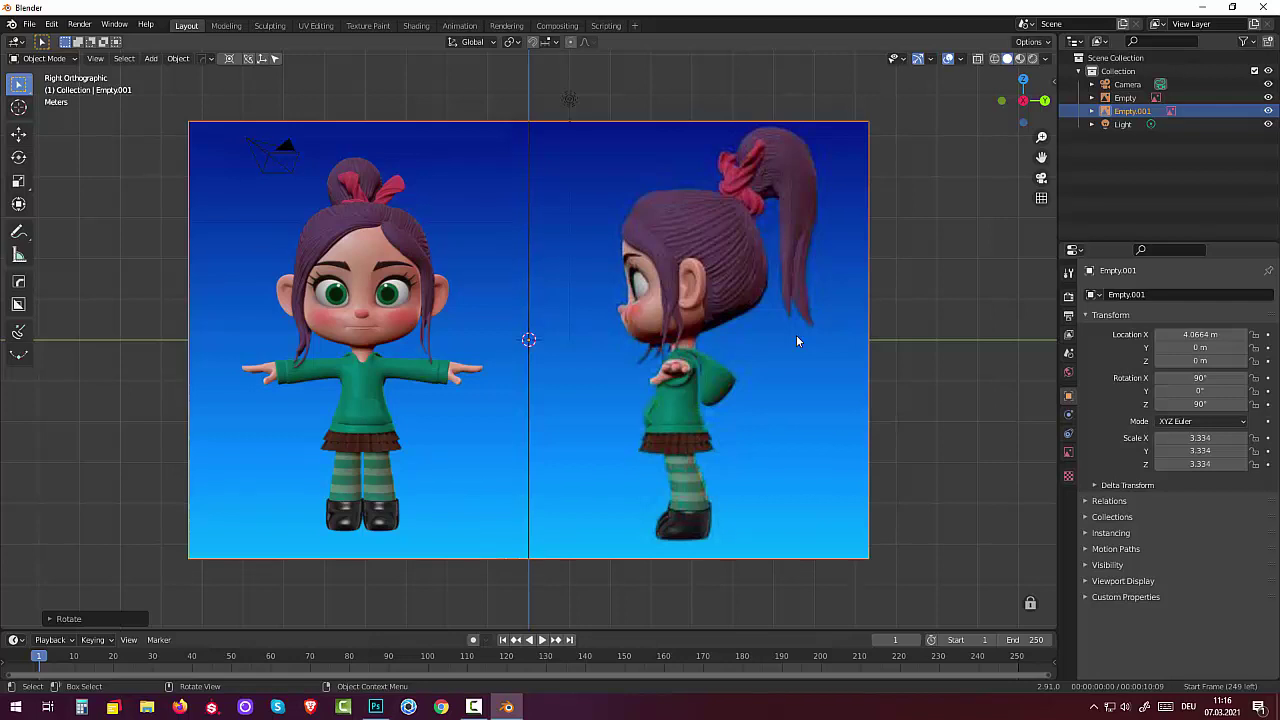
# - Move Empty.001 about 3.76 m along Y, checking alignment in the front and right views
pyautogui.press('g')
pyautogui.press('y')
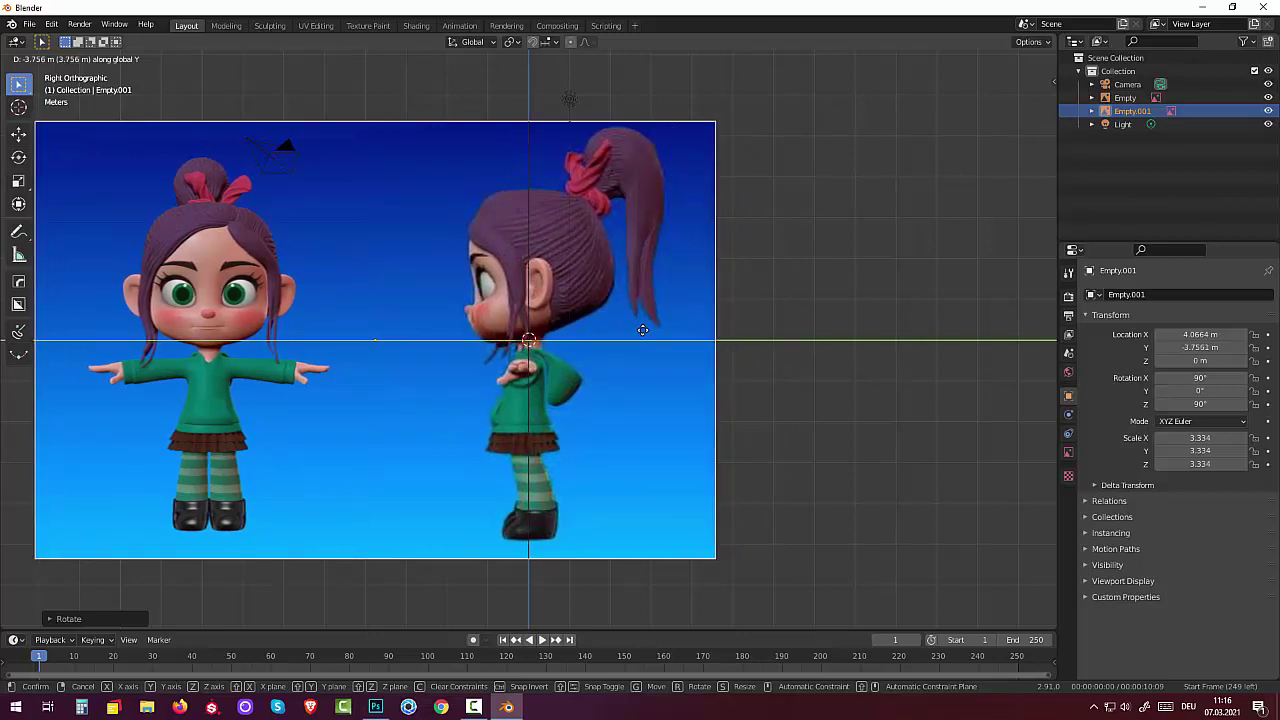
pyautogui.click(642, 330)
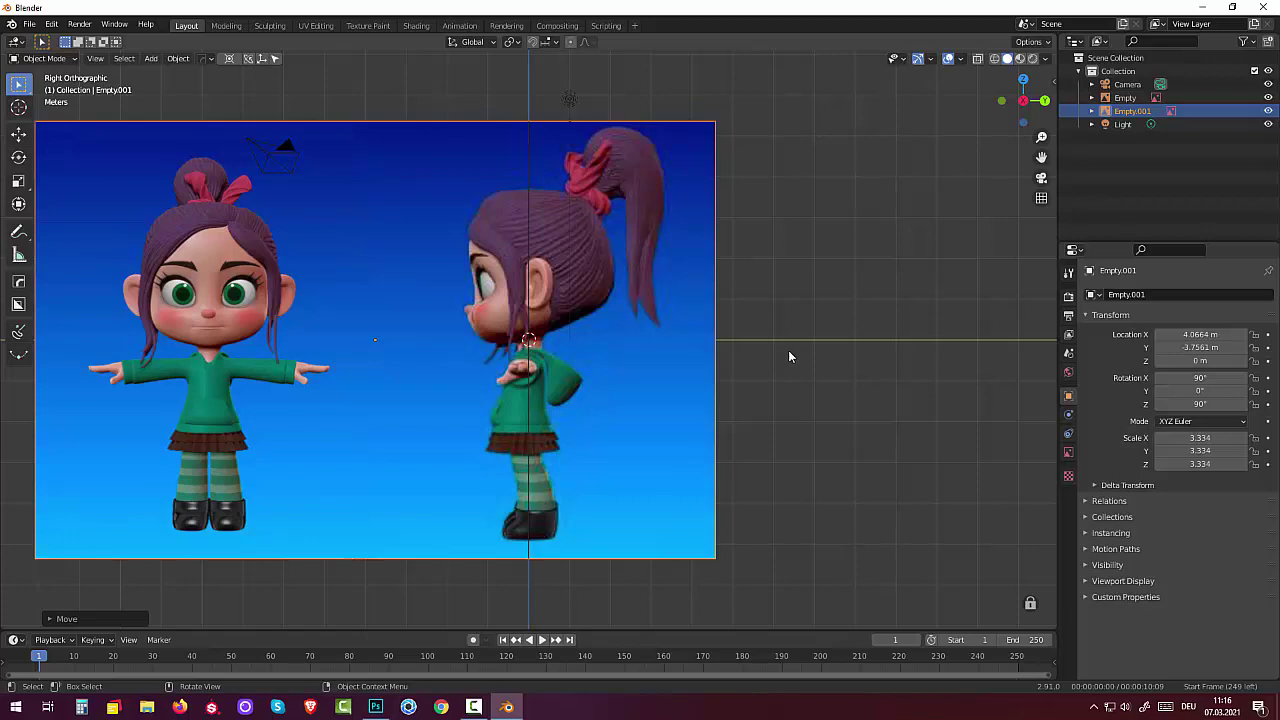
pyautogui.press('KP_1')
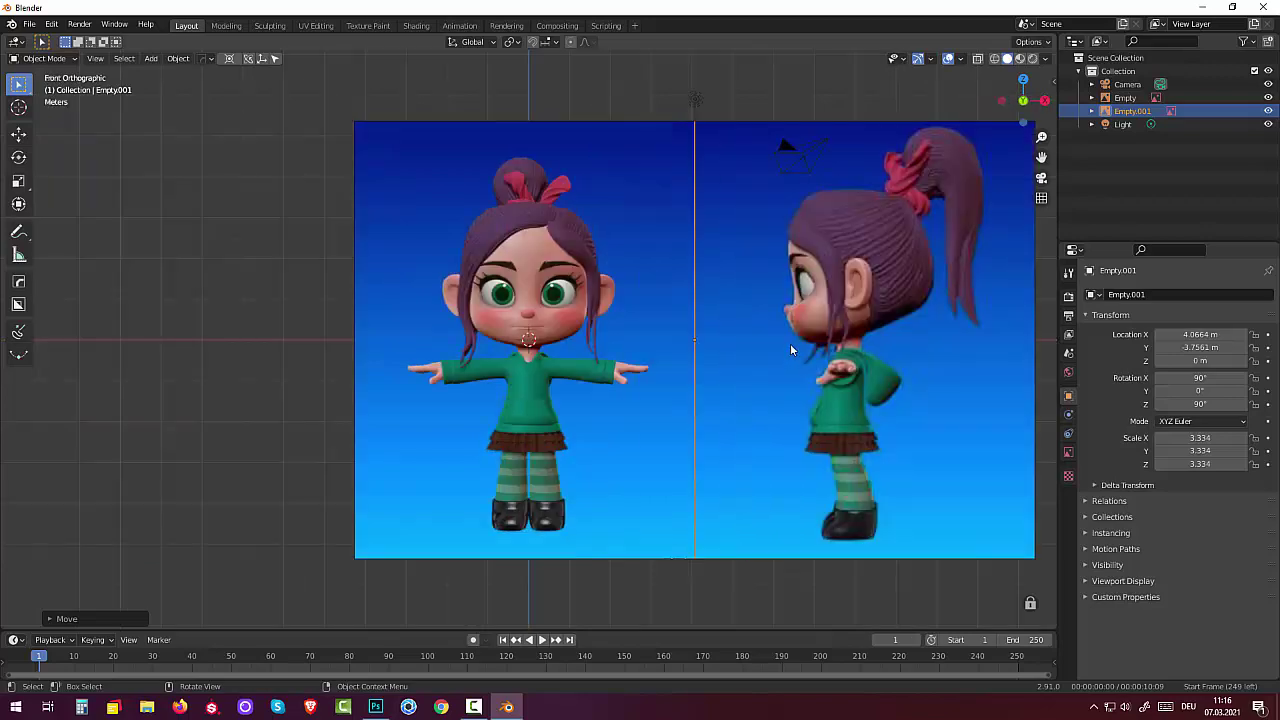
pyautogui.press('KP_3')
pyautogui.press('KP_1')
pyautogui.hotkey('shift', 'a')
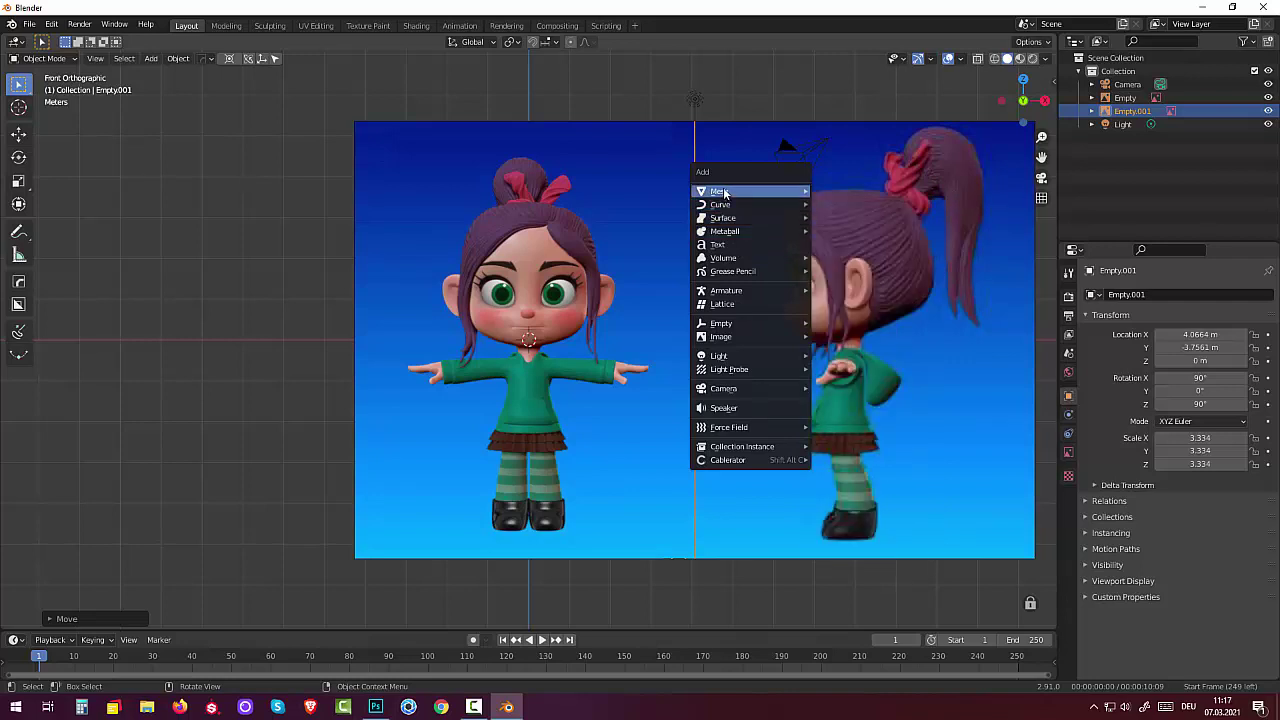
# - Add a cube at the origin and slide the upright reference plane along Y
pyautogui.moveTo(750, 191)
pyautogui.click(857, 203)
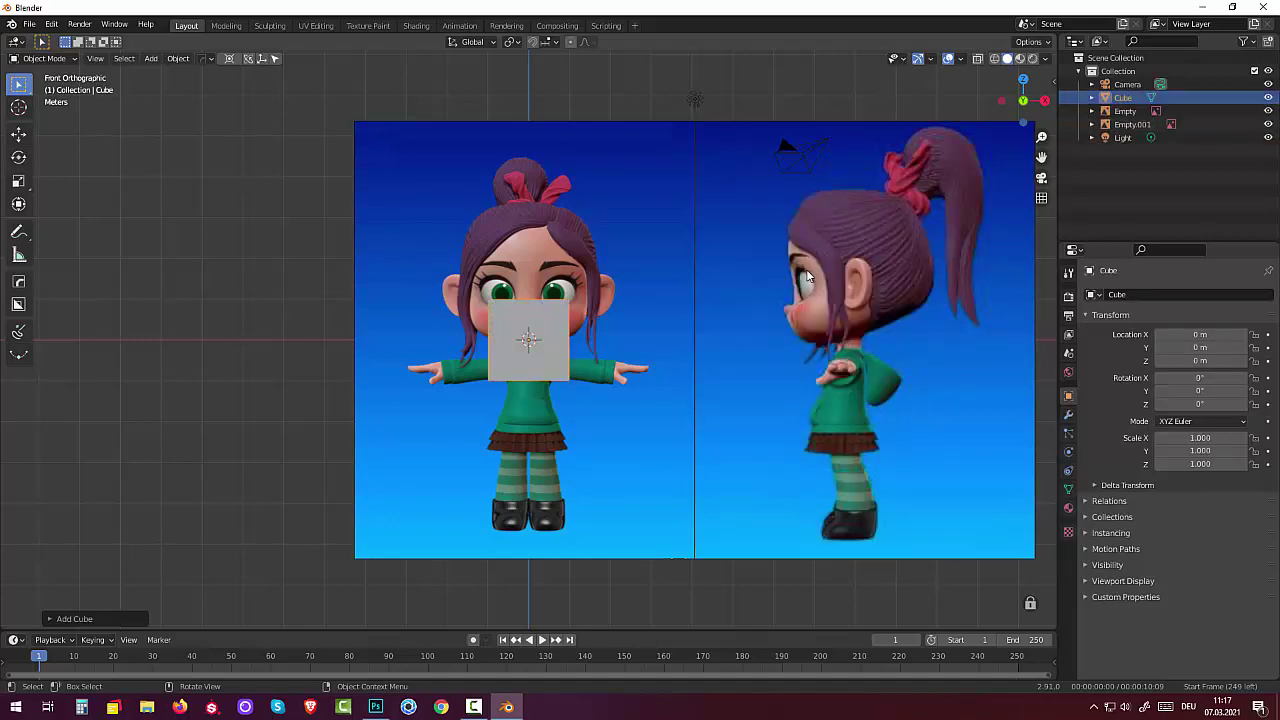
pyautogui.moveTo(809, 276)
pyautogui.mouseDown(button='middle')
pyautogui.moveTo(710, 404)
pyautogui.moveTo(654, 386)
pyautogui.mouseUp(button='middle')
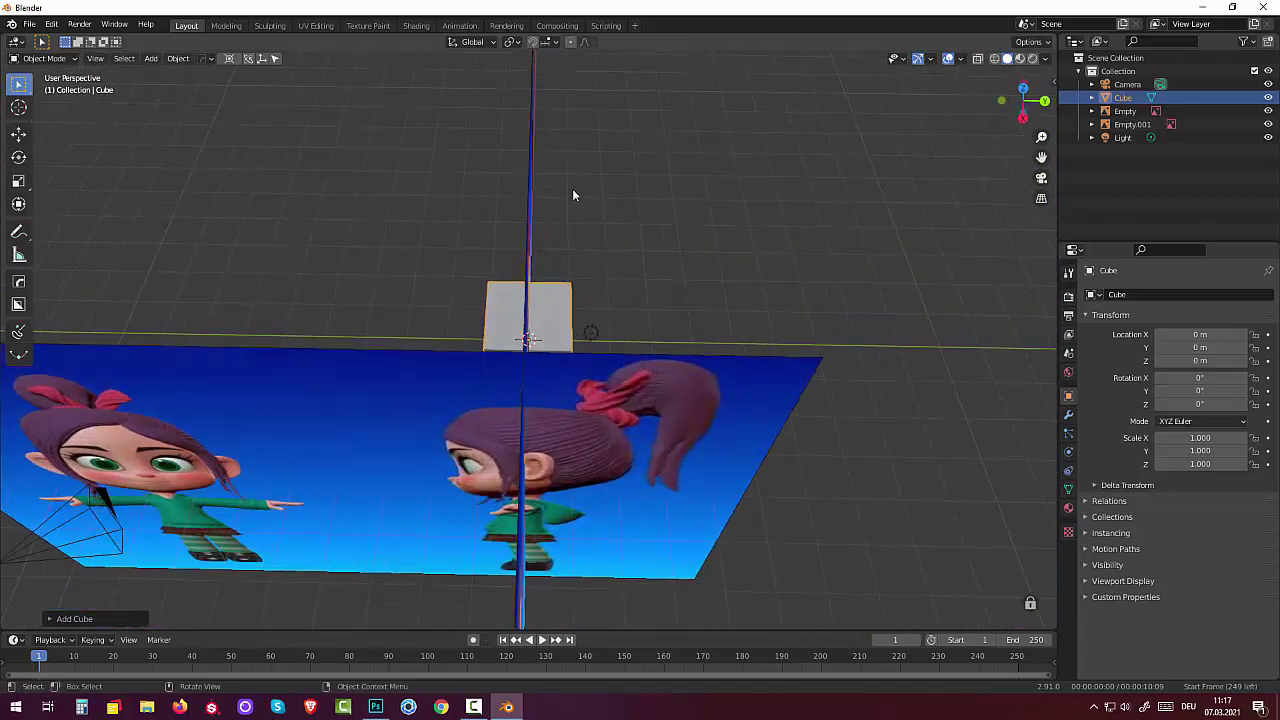
pyautogui.click(531, 157)
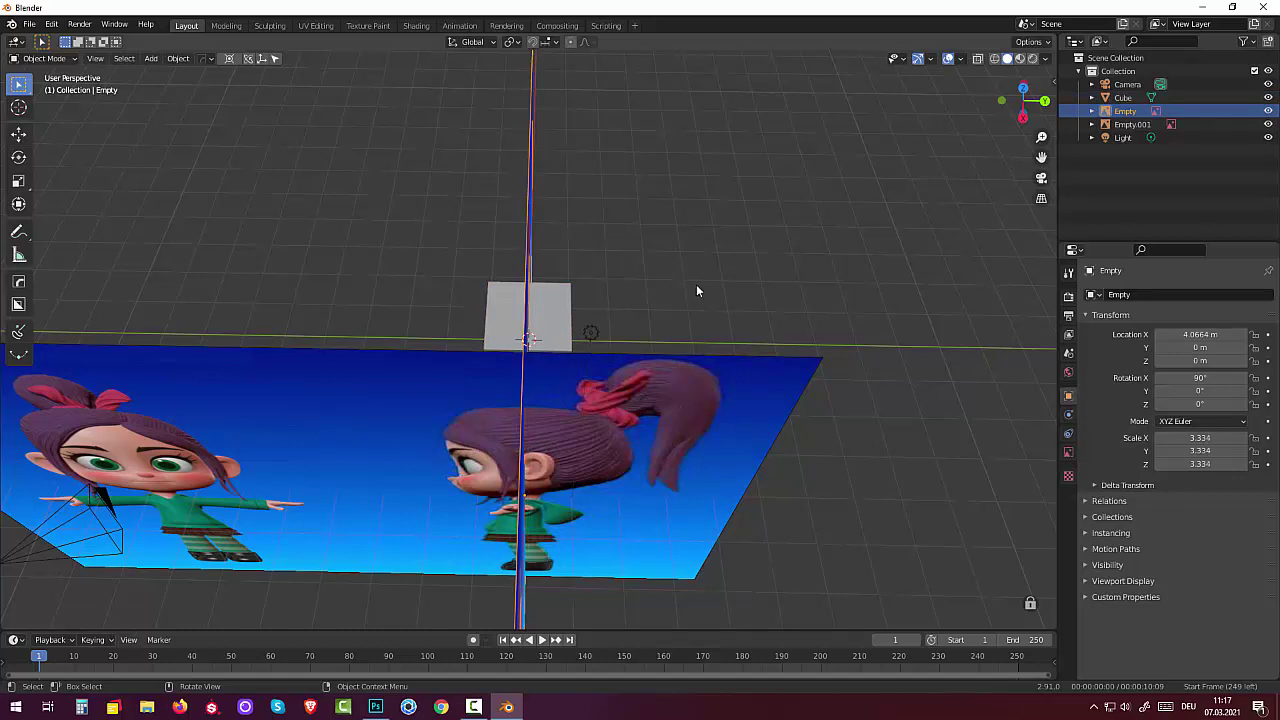
pyautogui.press('g')
pyautogui.press('y')
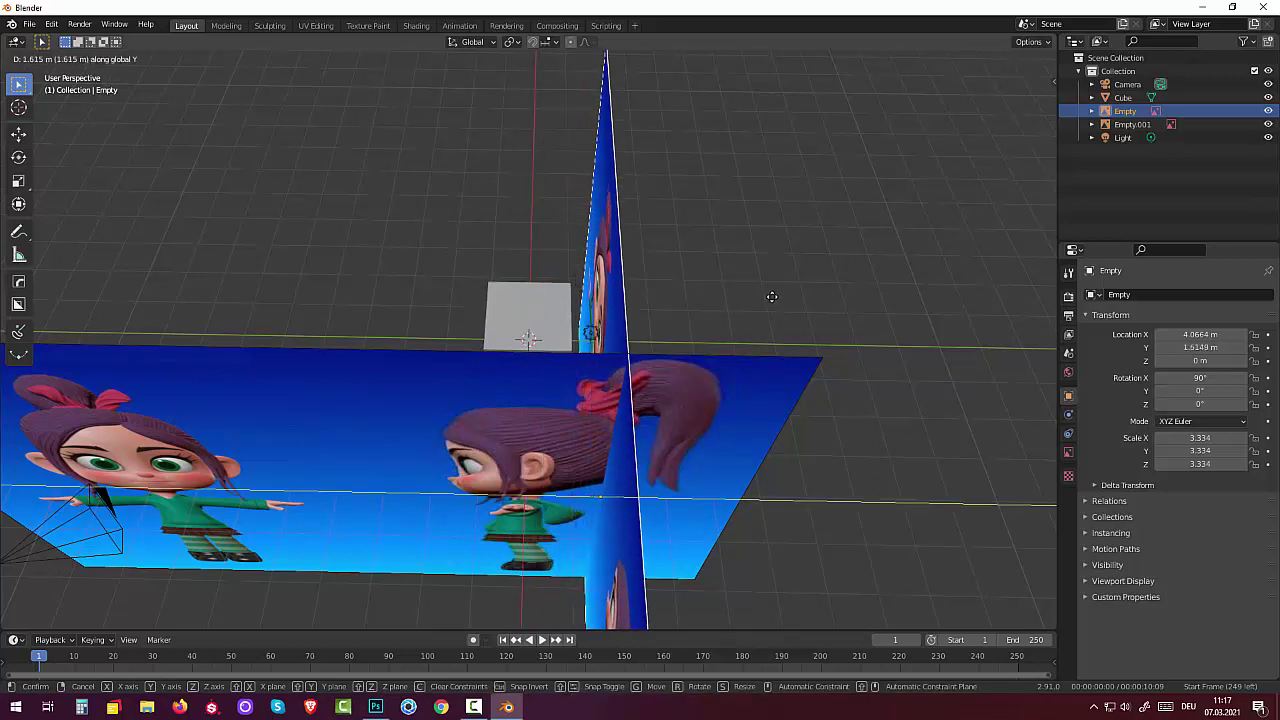
pyautogui.click(782, 299)
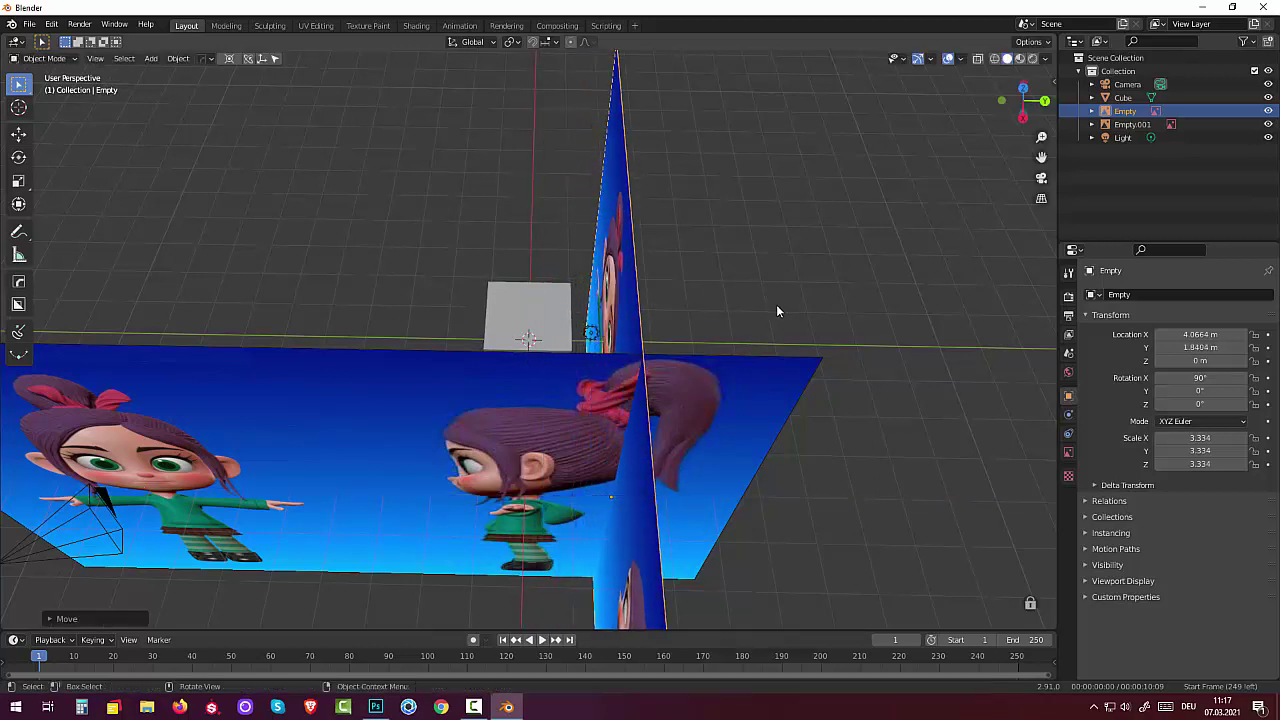
# - Slide the Empty.001 side reference along X, then check both references from front and right
pyautogui.click(500, 522)
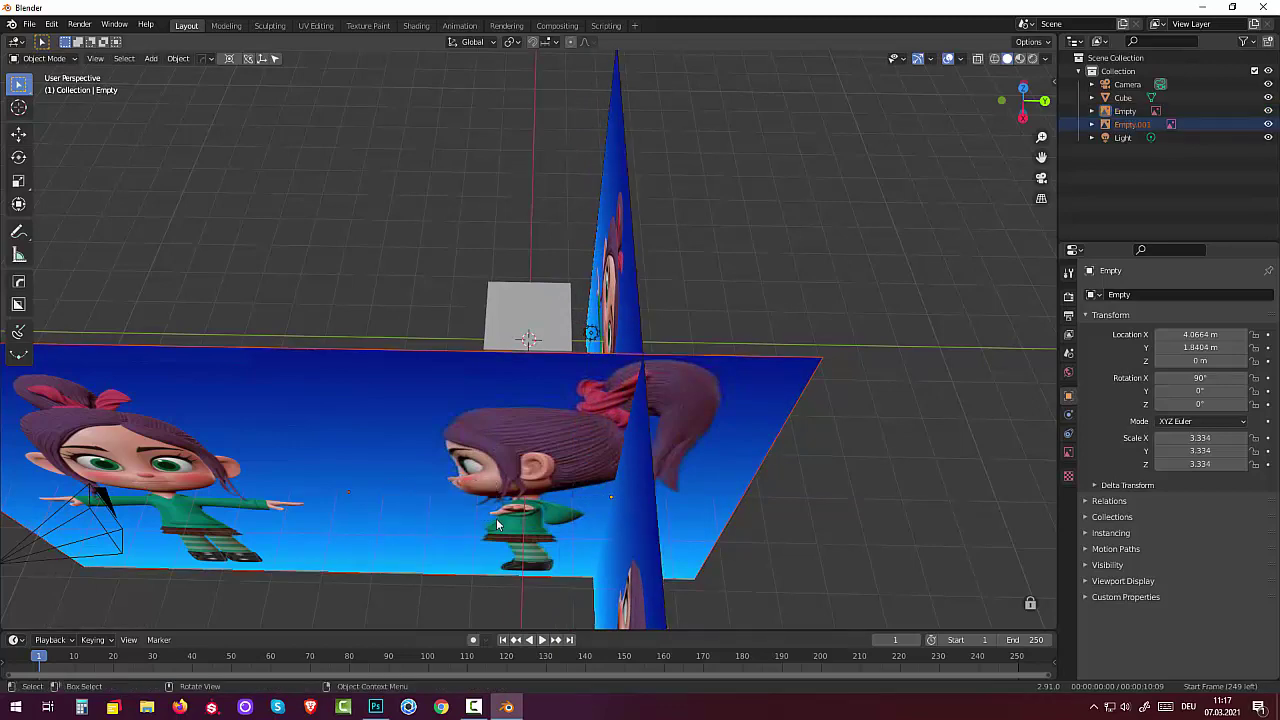
pyautogui.moveTo(500, 525)
pyautogui.mouseDown(button='middle')
pyautogui.moveTo(726, 490)
pyautogui.moveTo(812, 413)
pyautogui.moveTo(777, 432)
pyautogui.mouseUp(button='middle')
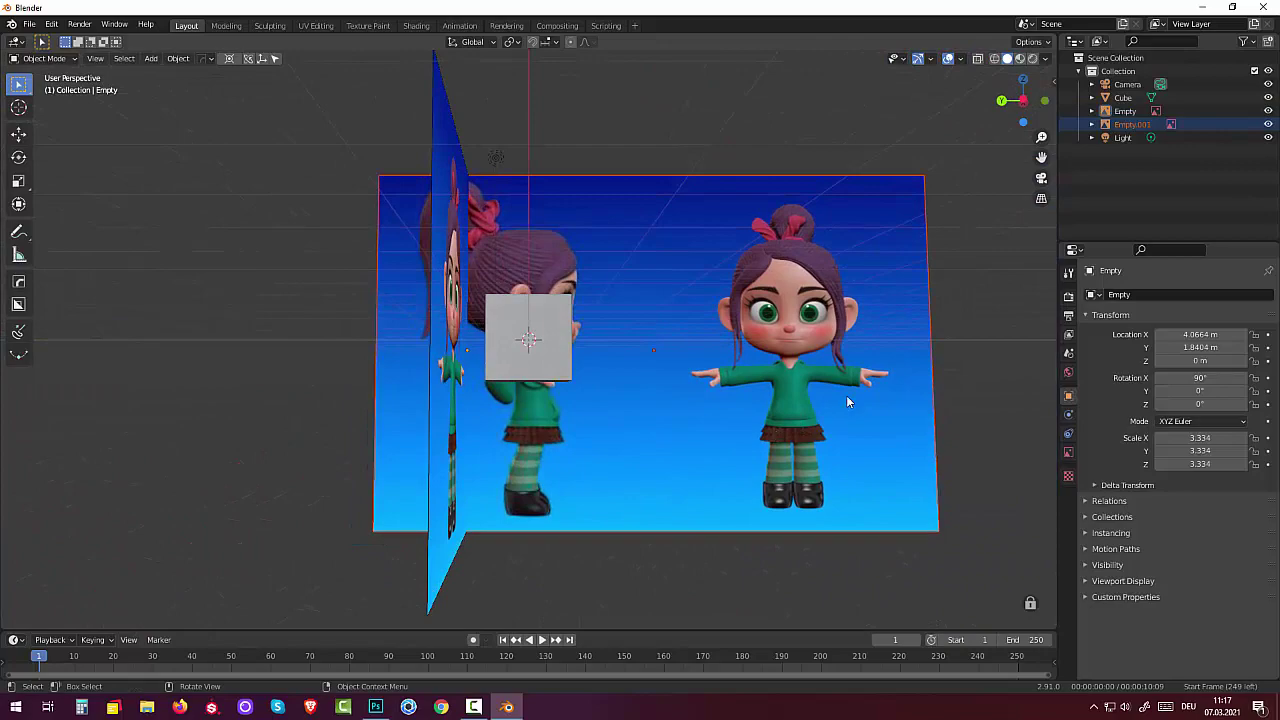
pyautogui.press('KP_3')
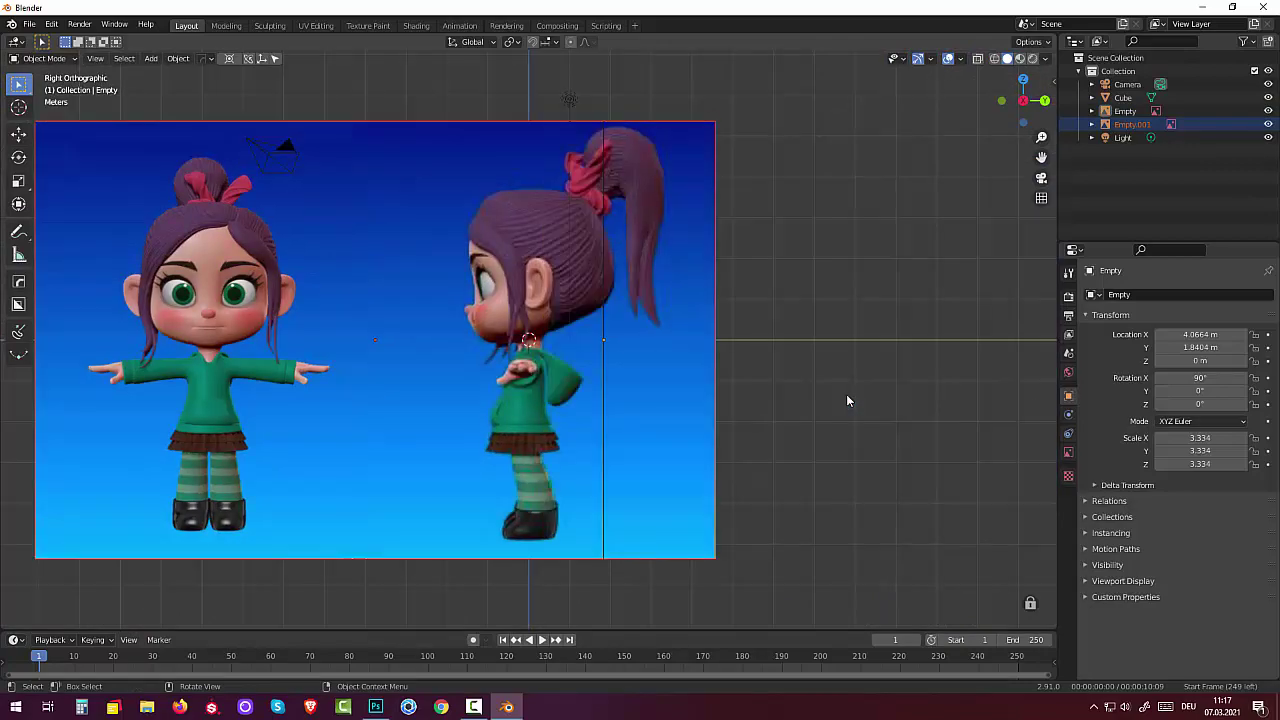
pyautogui.moveTo(845, 400)
pyautogui.mouseDown(button='middle')
pyautogui.moveTo(748, 509)
pyautogui.moveTo(713, 526)
pyautogui.moveTo(697, 517)
pyautogui.mouseUp(button='middle')
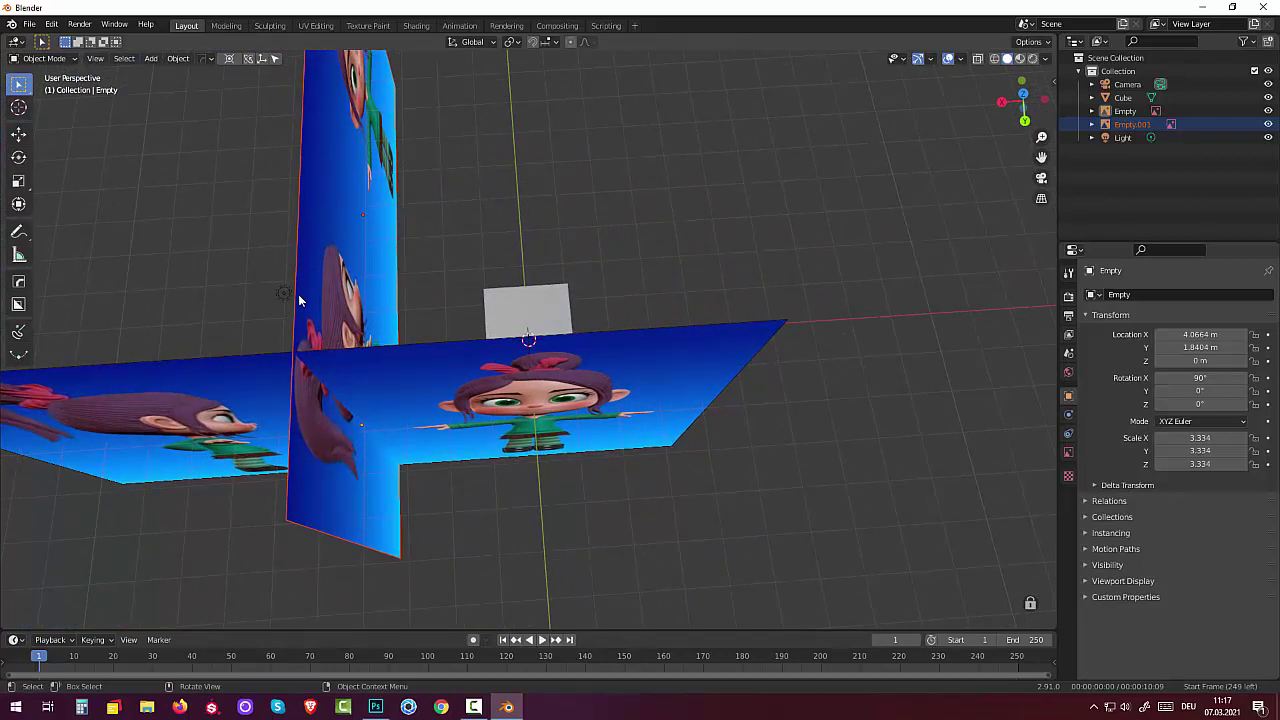
pyautogui.press('g')
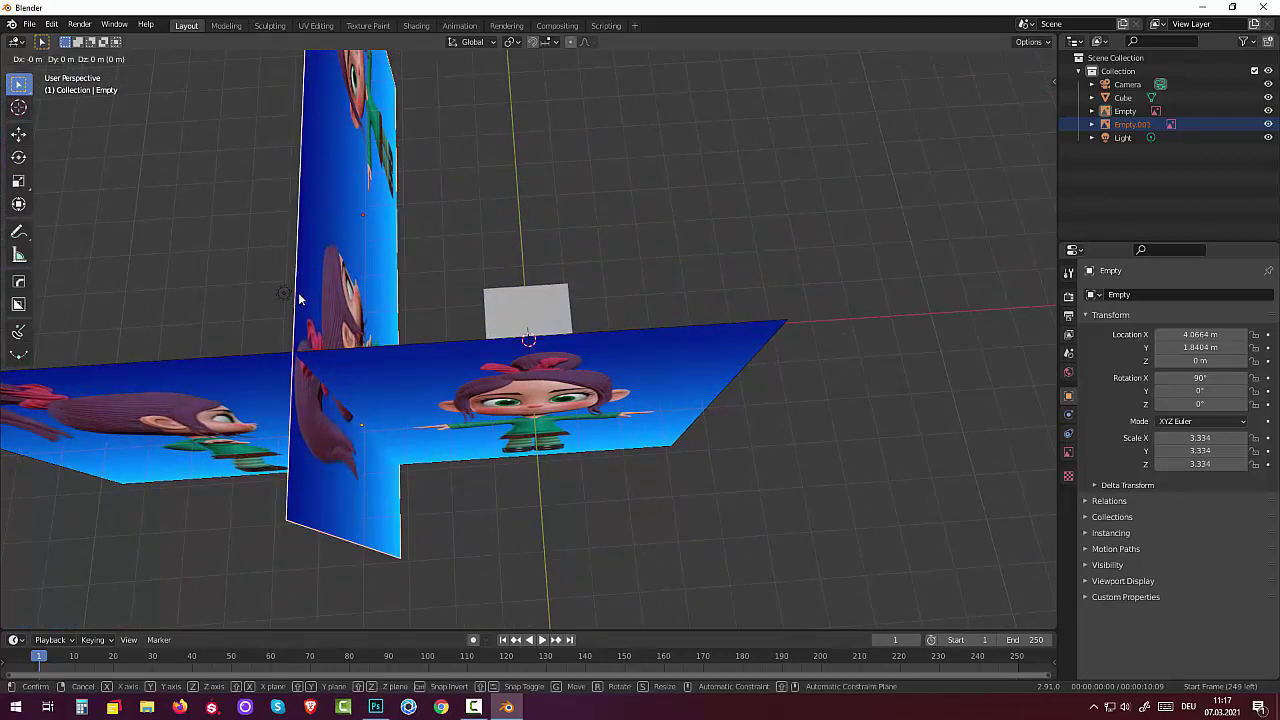
pyautogui.press('x')
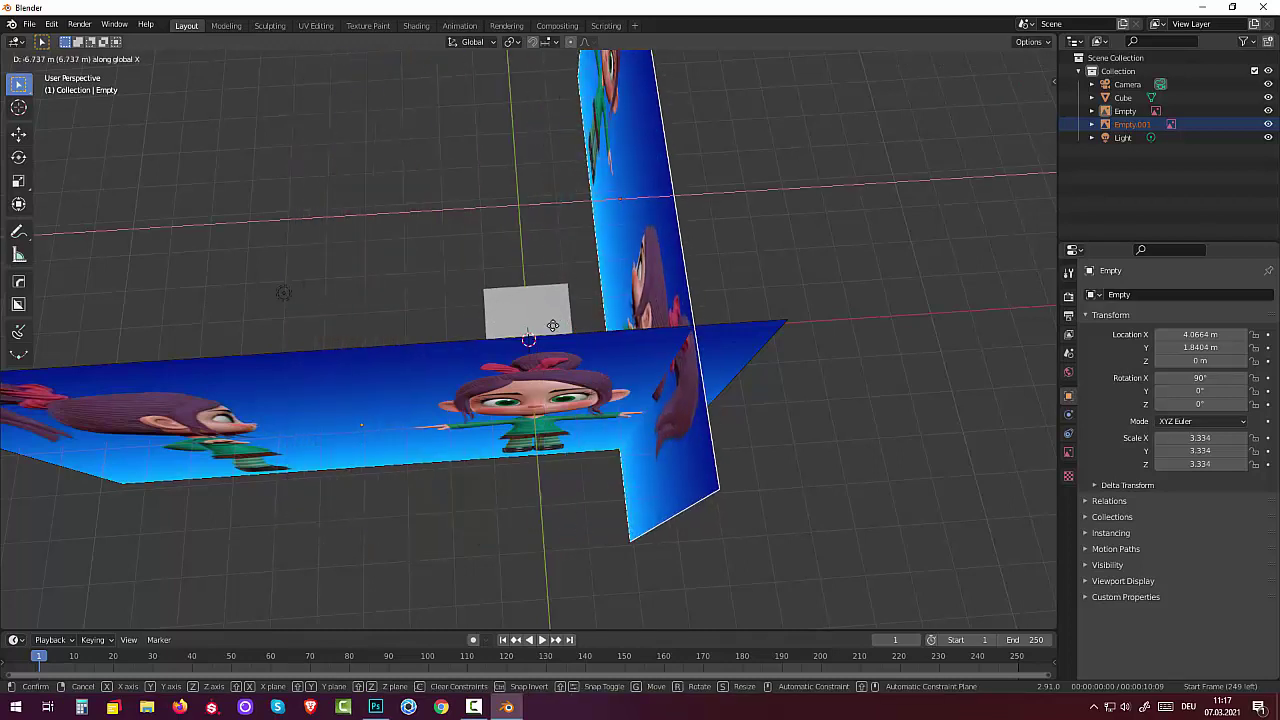
pyautogui.click(539, 327)
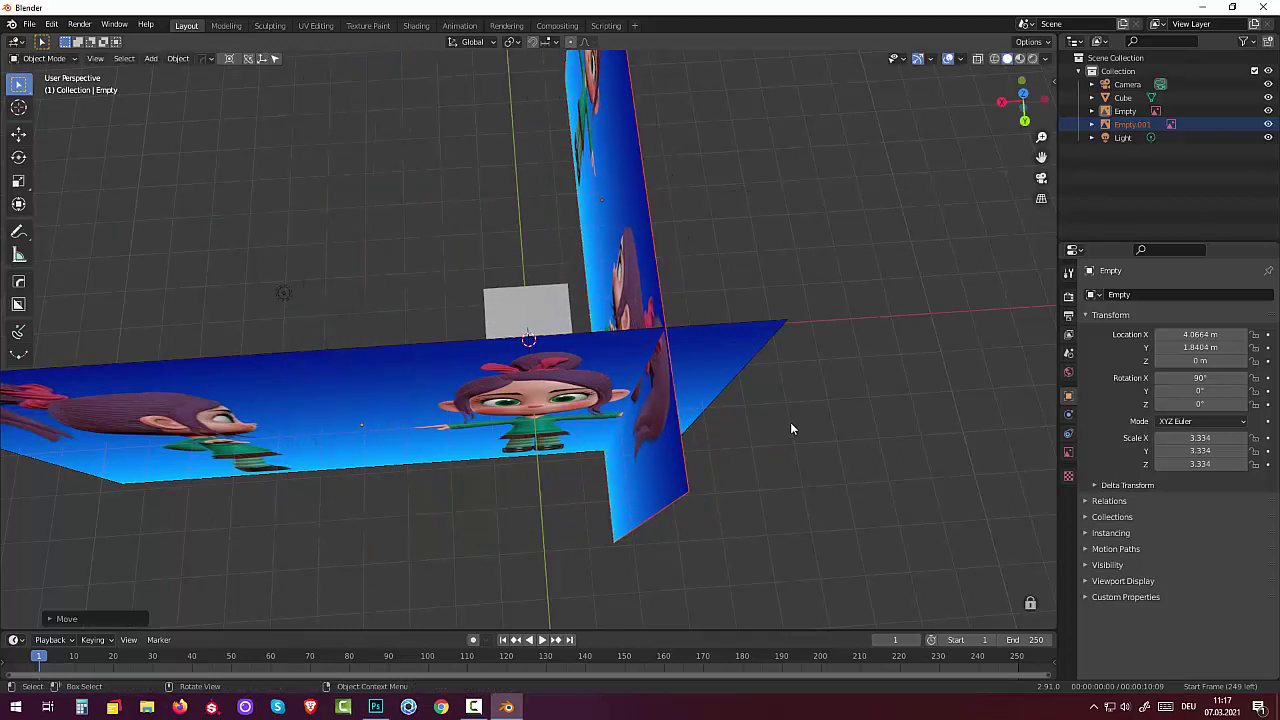
pyautogui.press('KP_1')
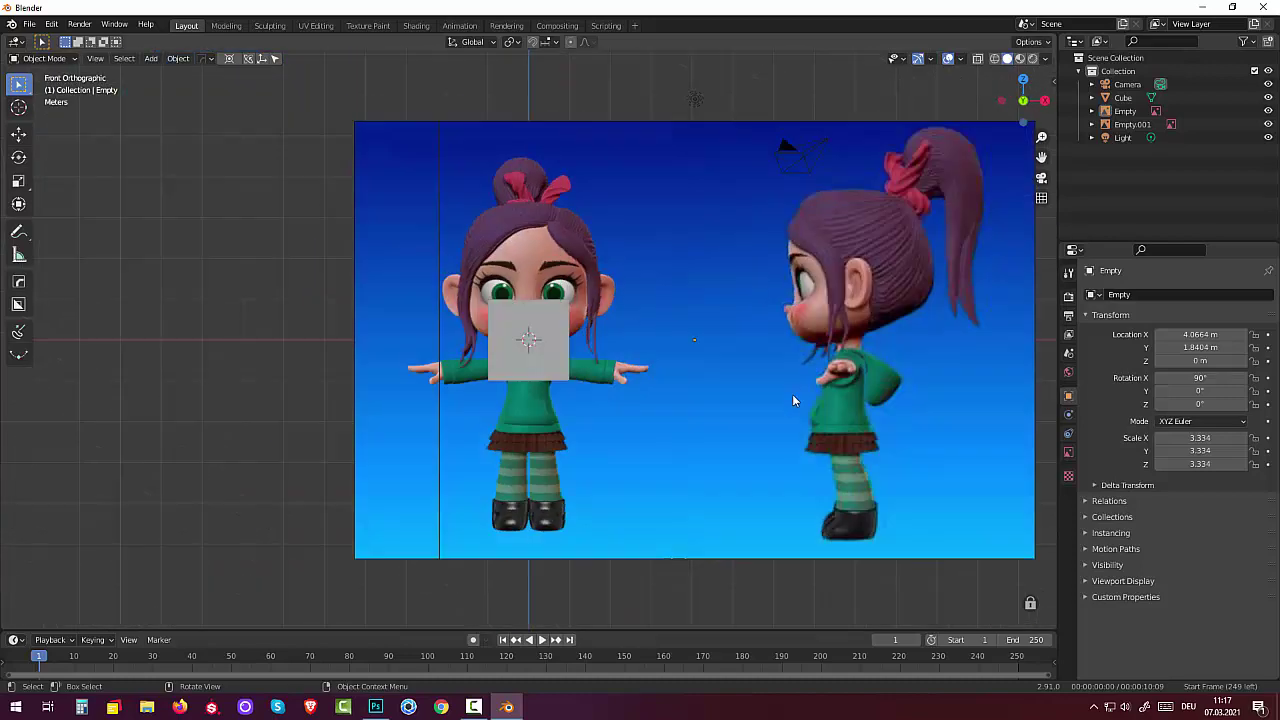
pyautogui.press('KP_3')
pyautogui.press('KP_1')
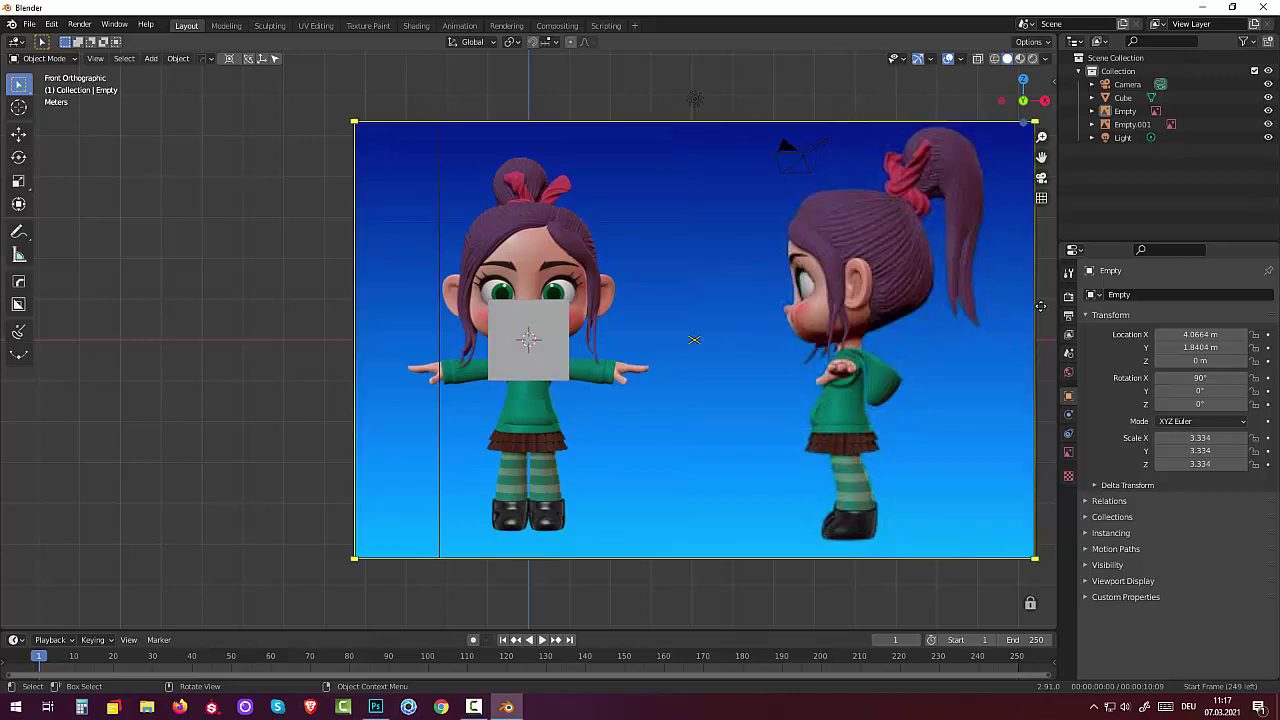
# - Give the cube a Subdivision Surface modifier at viewport level 2 and apply it
pyautogui.click(1103, 318)
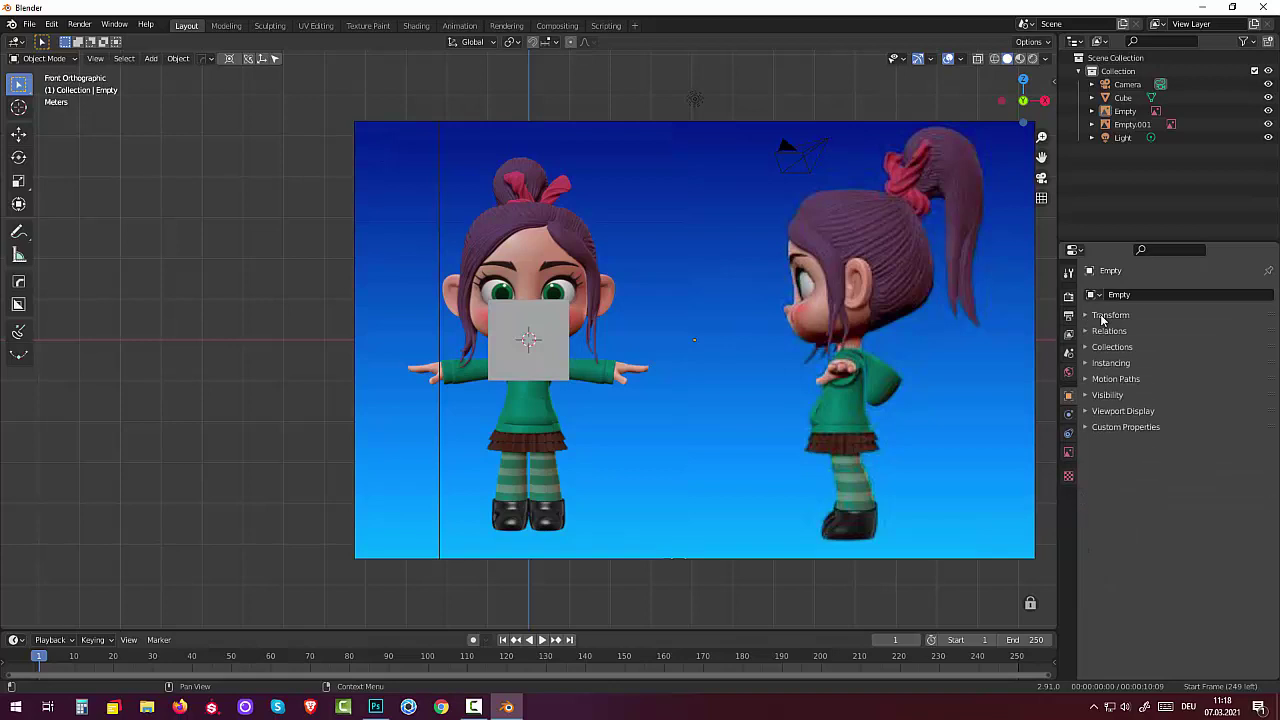
pyautogui.click(535, 310)
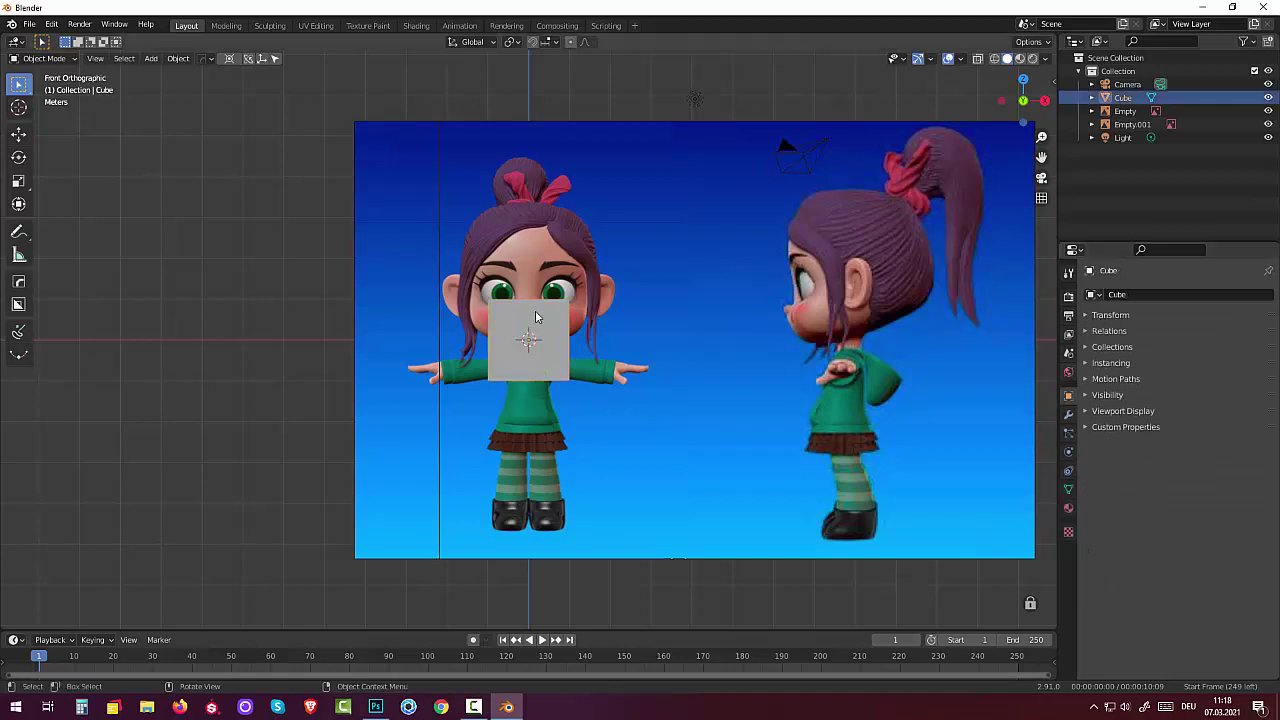
pyautogui.click(1068, 411)
pyautogui.click(1101, 294)
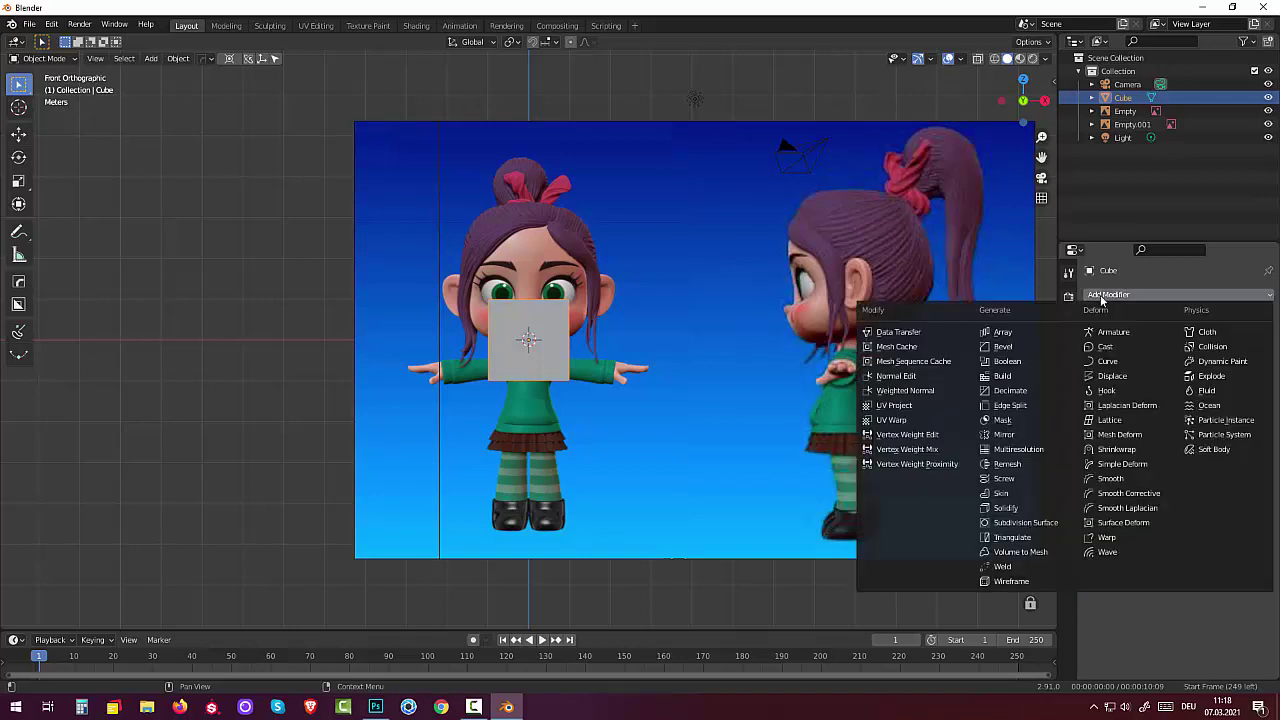
pyautogui.click(1025, 522)
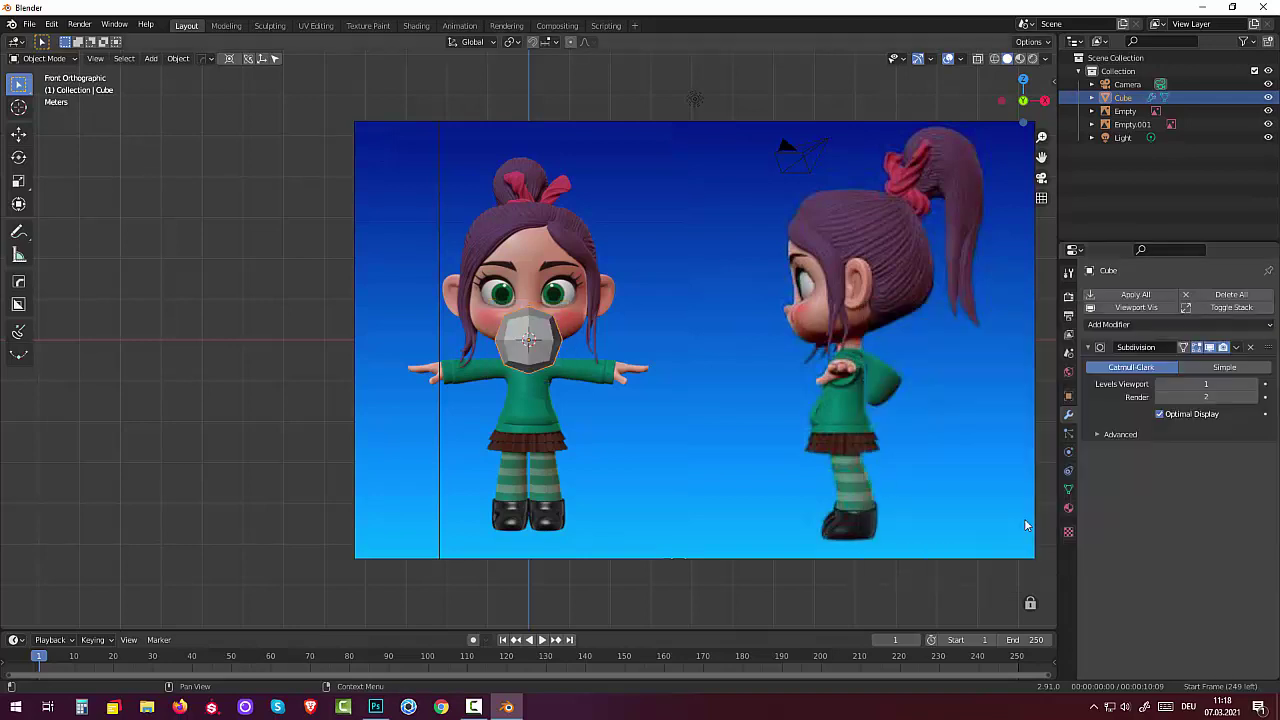
pyautogui.click(1257, 385)
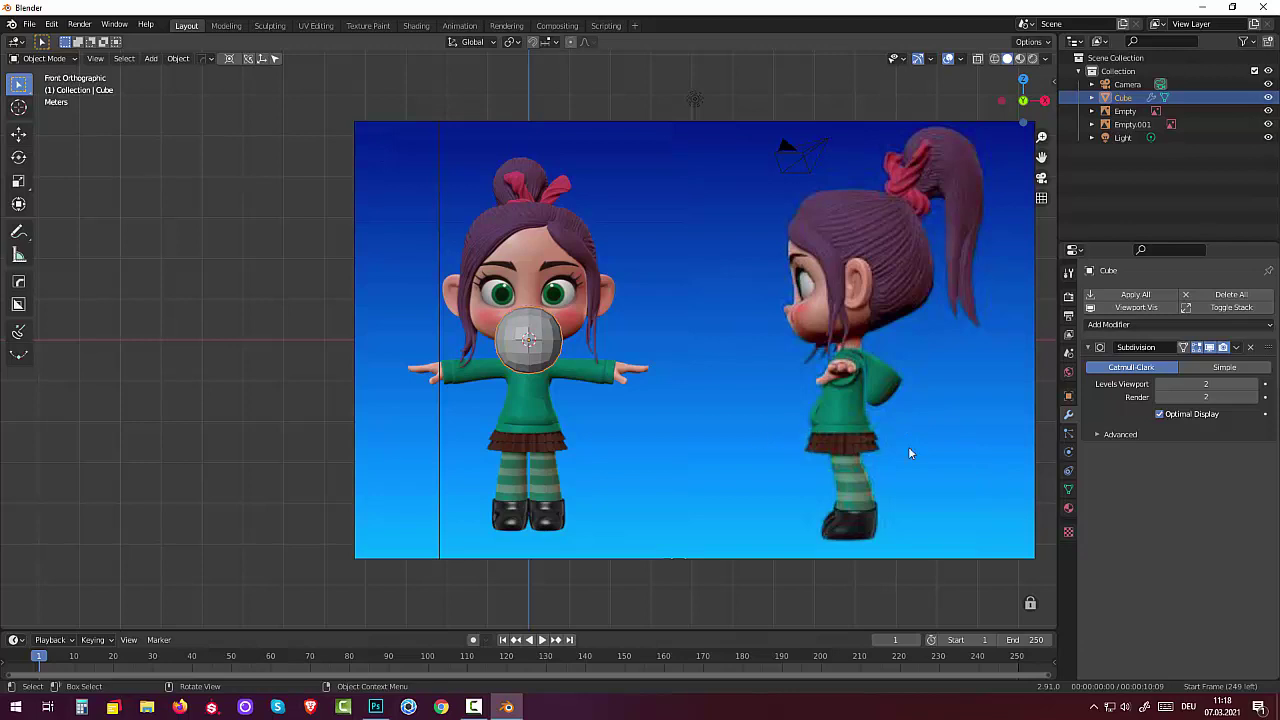
pyautogui.click(1237, 347)
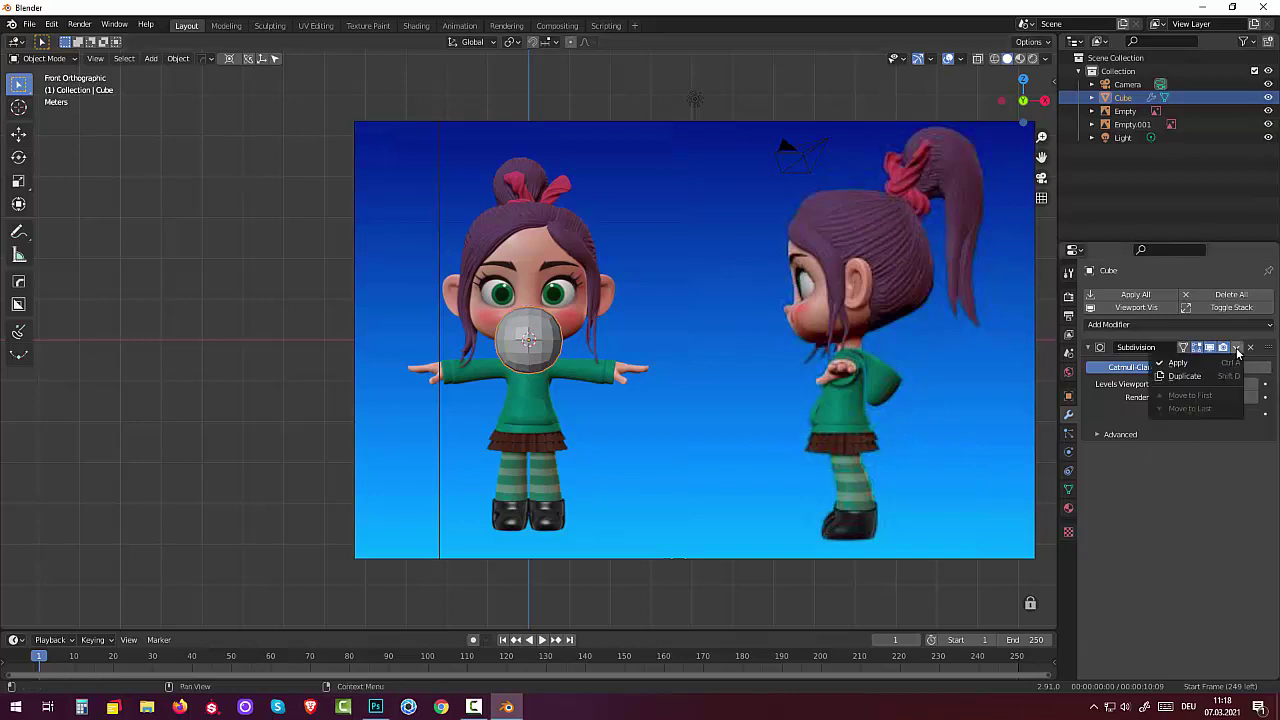
pyautogui.click(1179, 363)
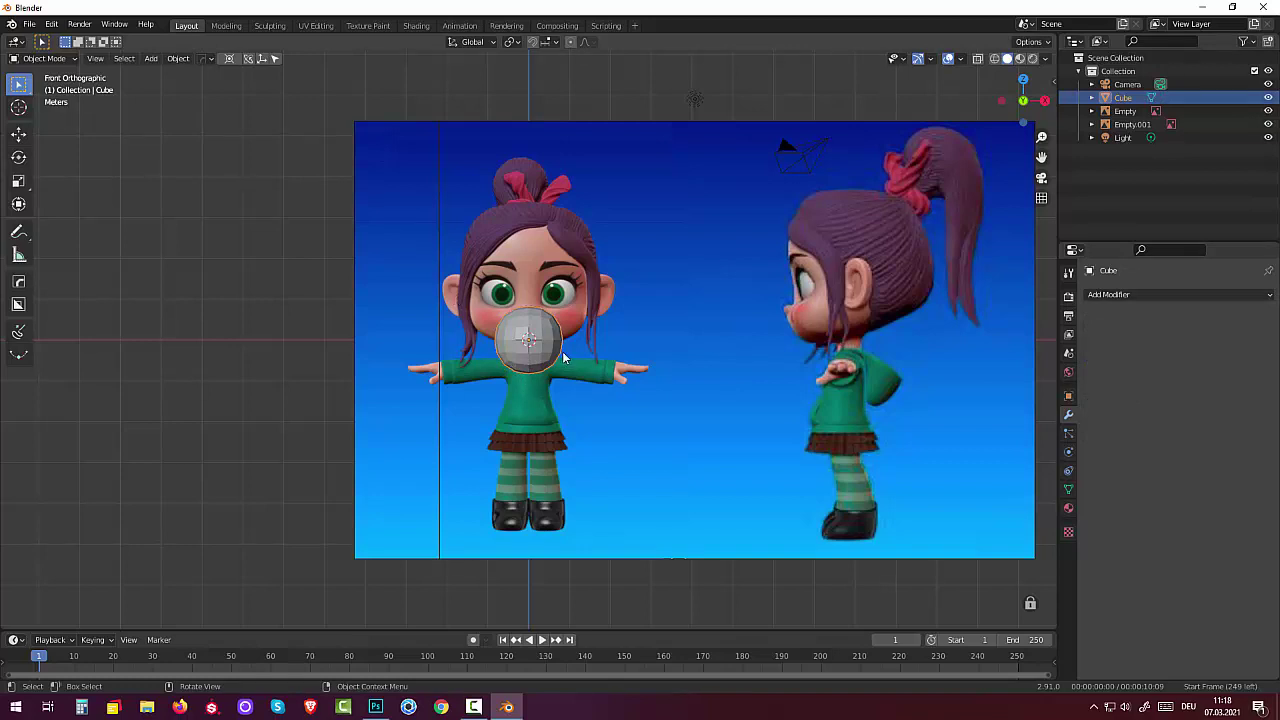
# - Add another level-2 subdivision with Ctrl+2, enter Edit Mode, and raise the mesh along Z
pyautogui.hotkey('ctrl', '2')
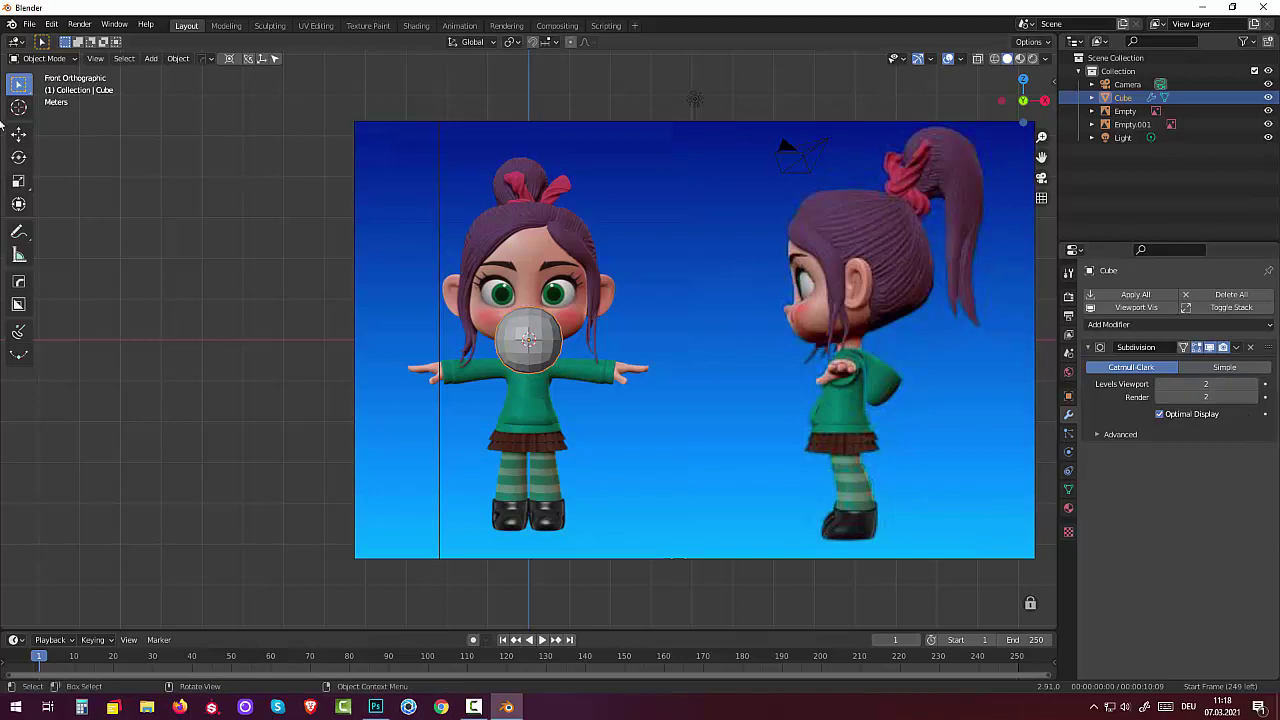
pyautogui.click(45, 60)
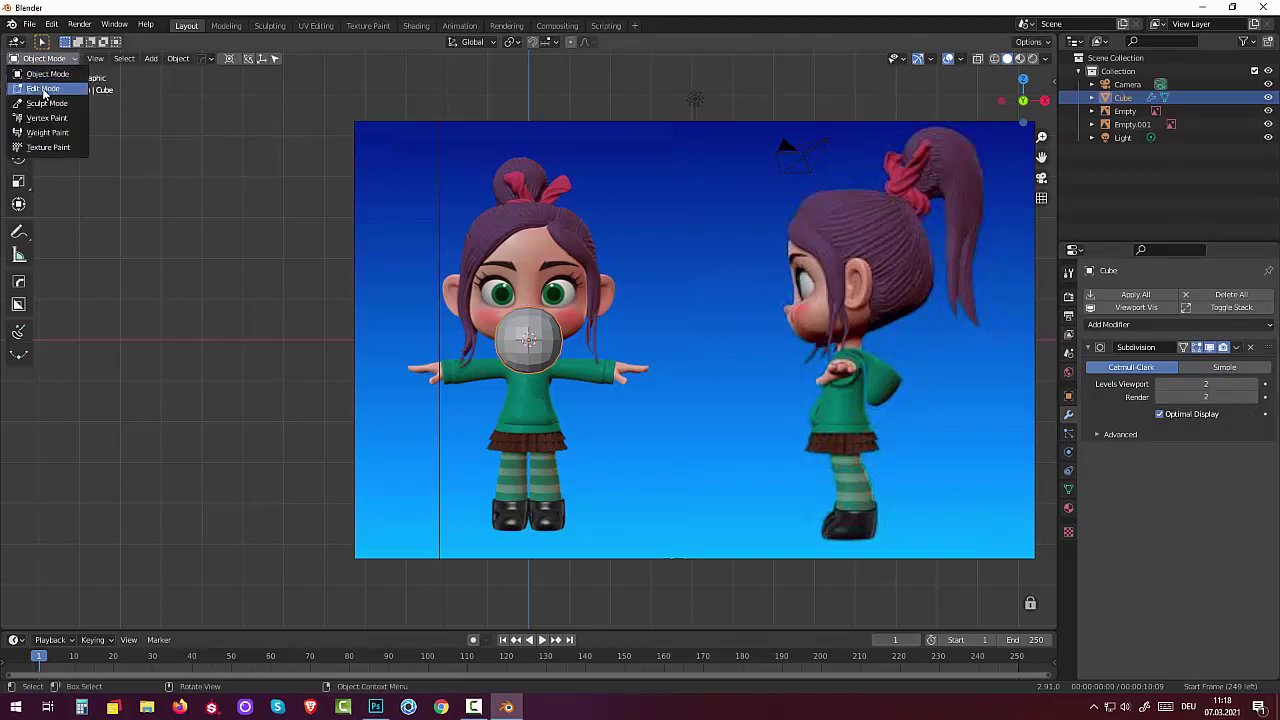
pyautogui.click(44, 92)
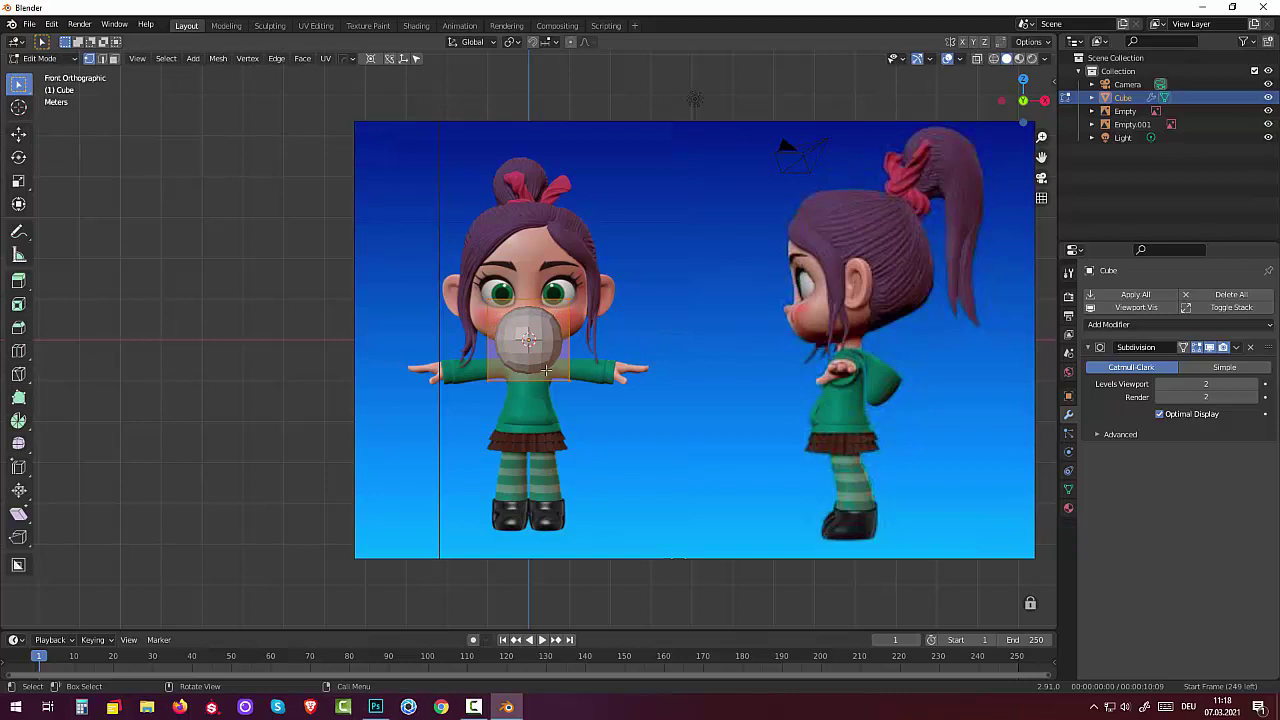
pyautogui.press('g')
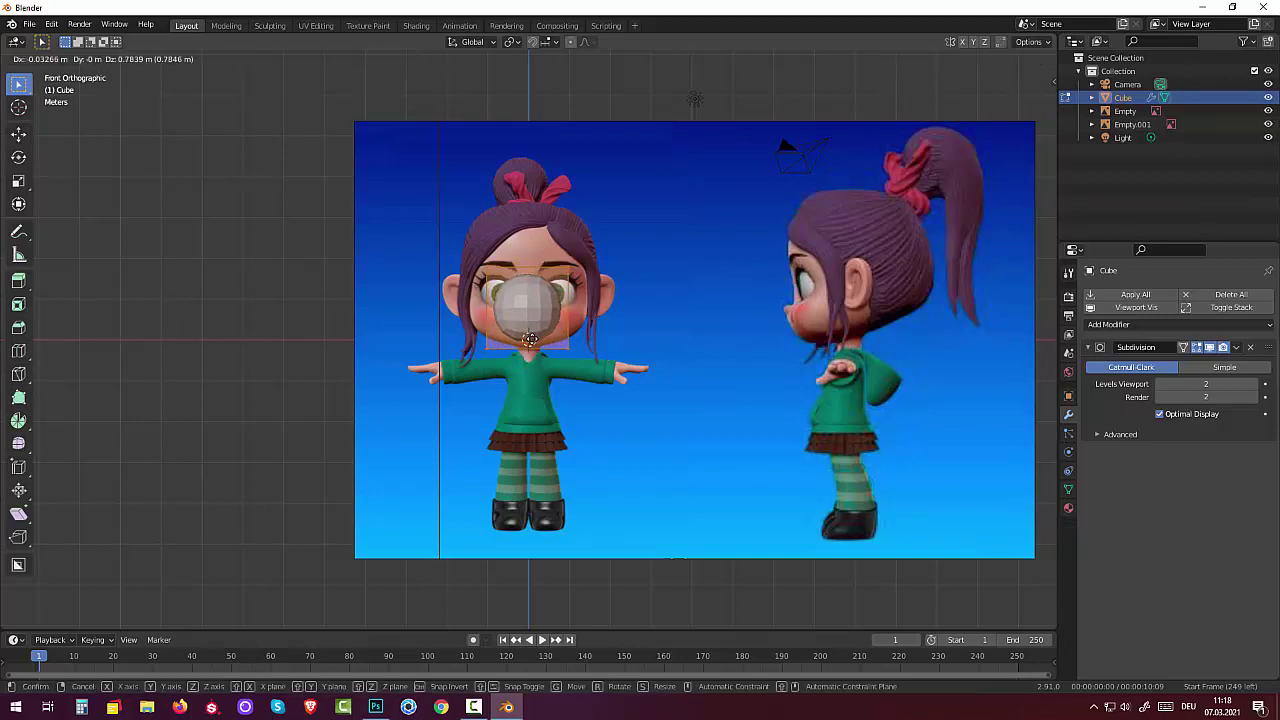
pyautogui.press('z')
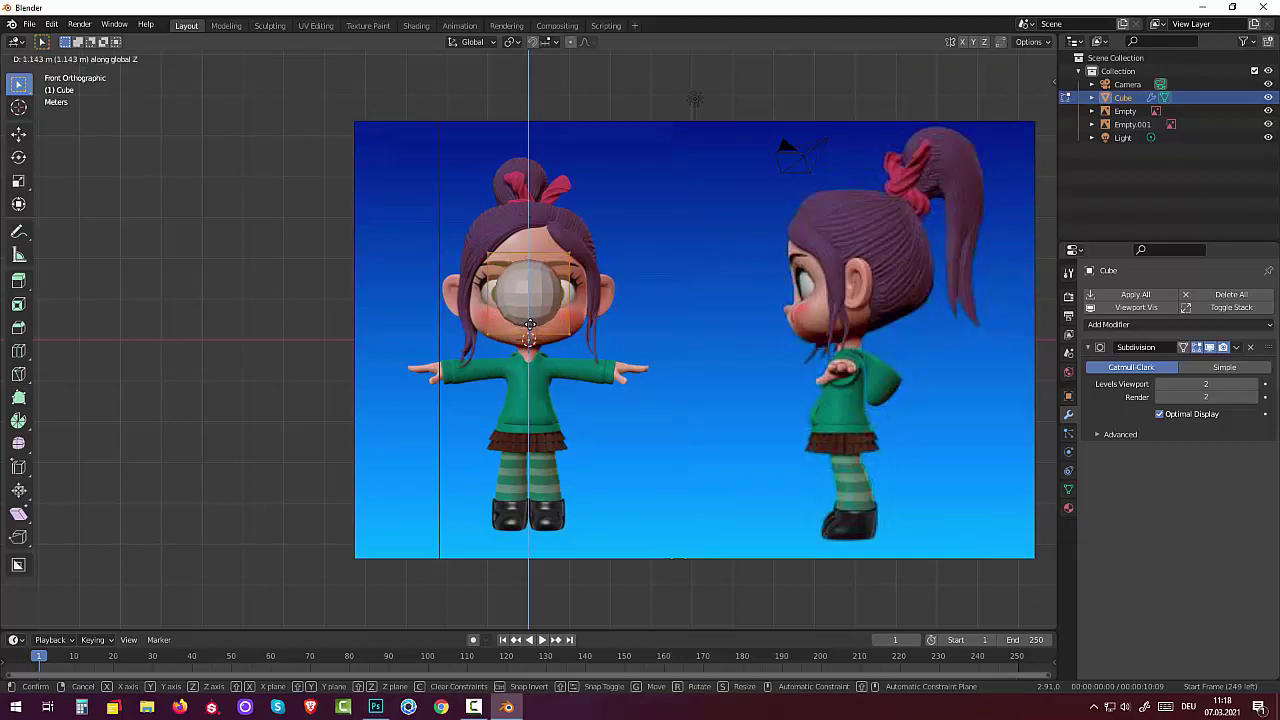
pyautogui.click(529, 325)
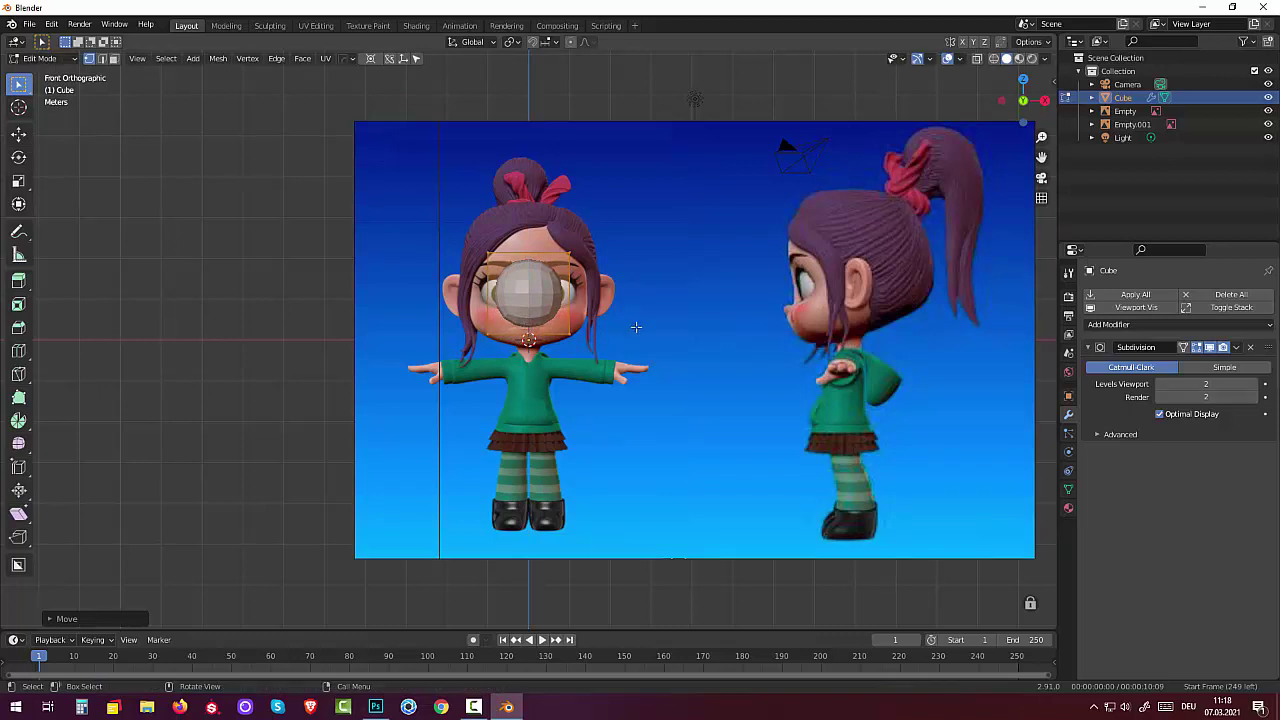
# - Scale the mesh up over the head, enable X-ray, and raise it again along Z
pyautogui.press('s')
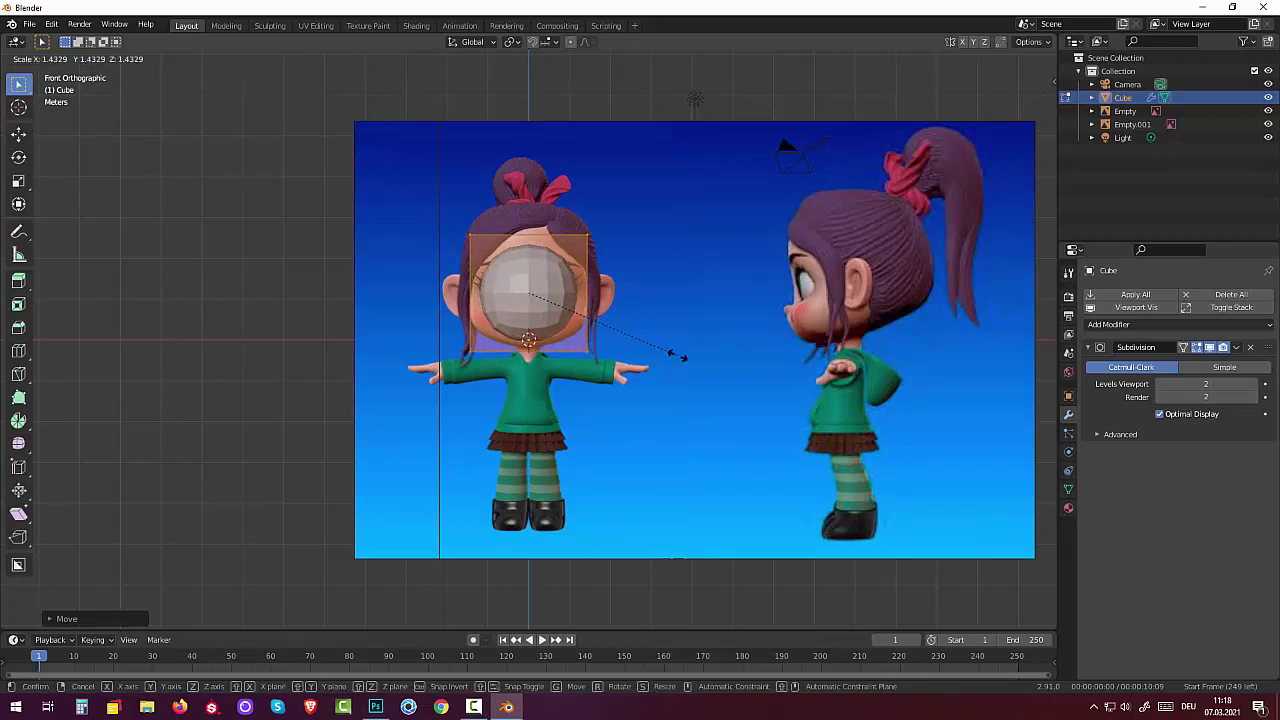
pyautogui.click(737, 362)
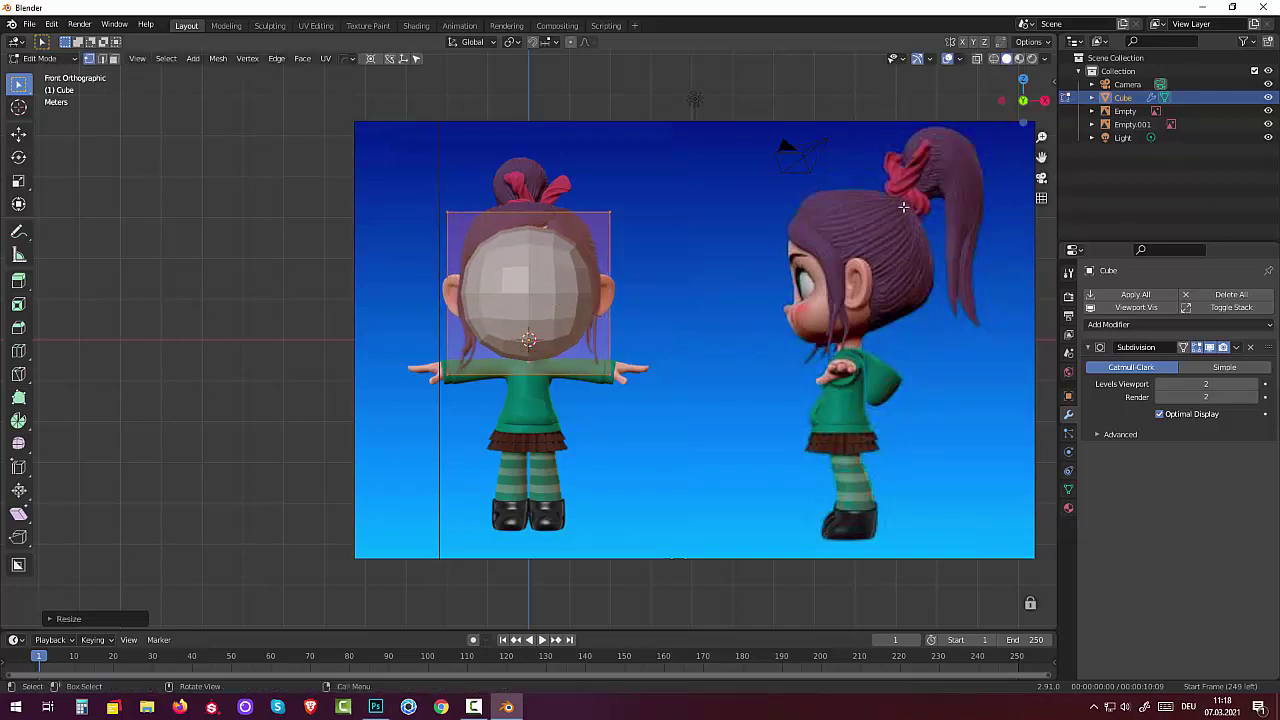
pyautogui.click(976, 58)
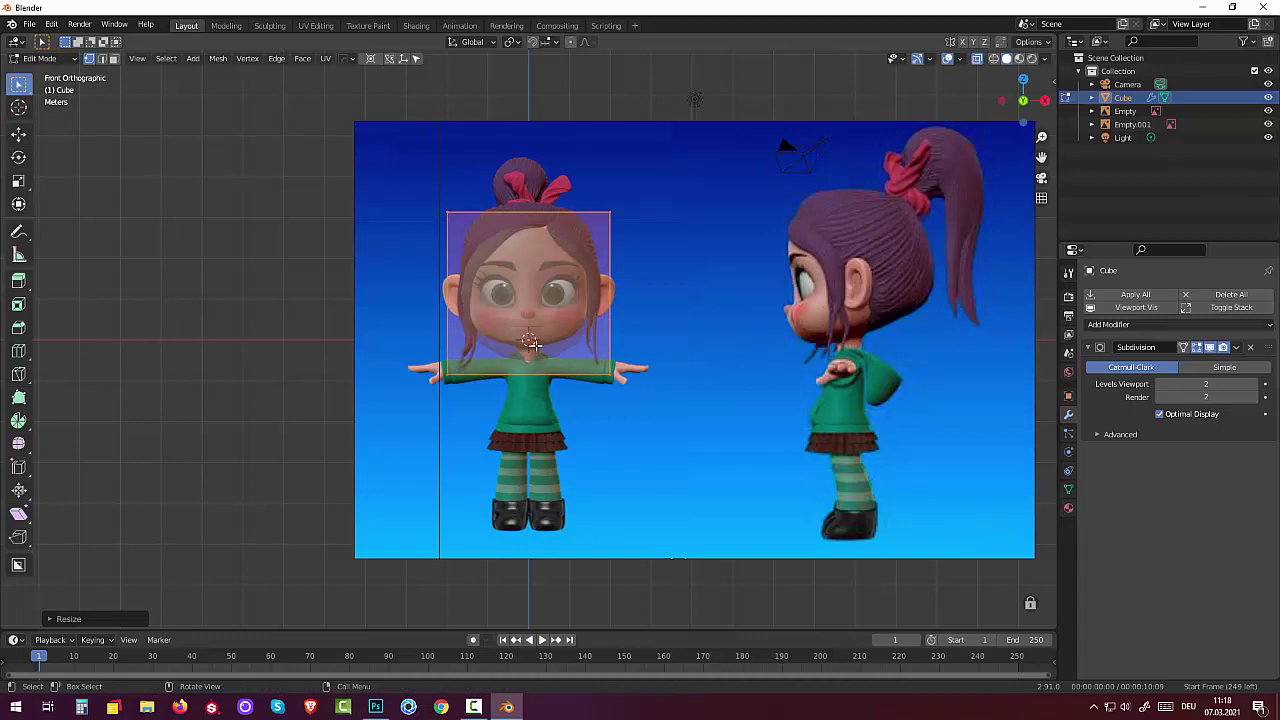
pyautogui.press('g')
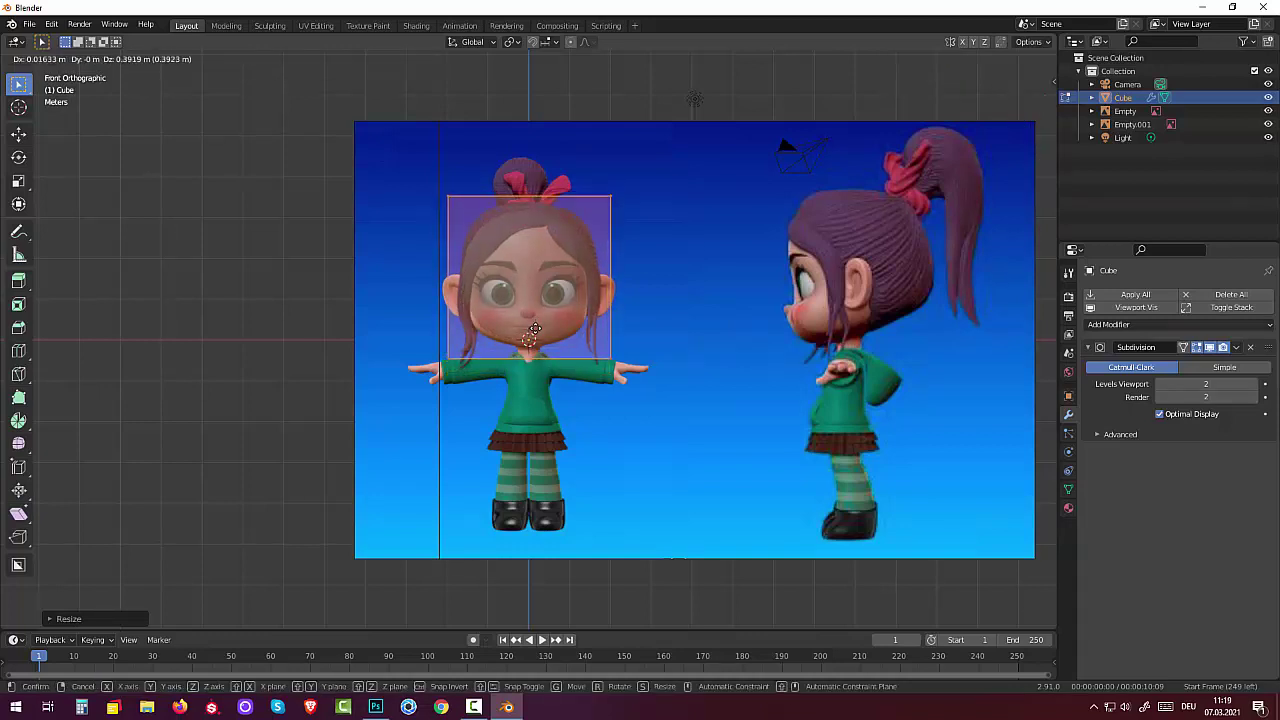
pyautogui.press('z')
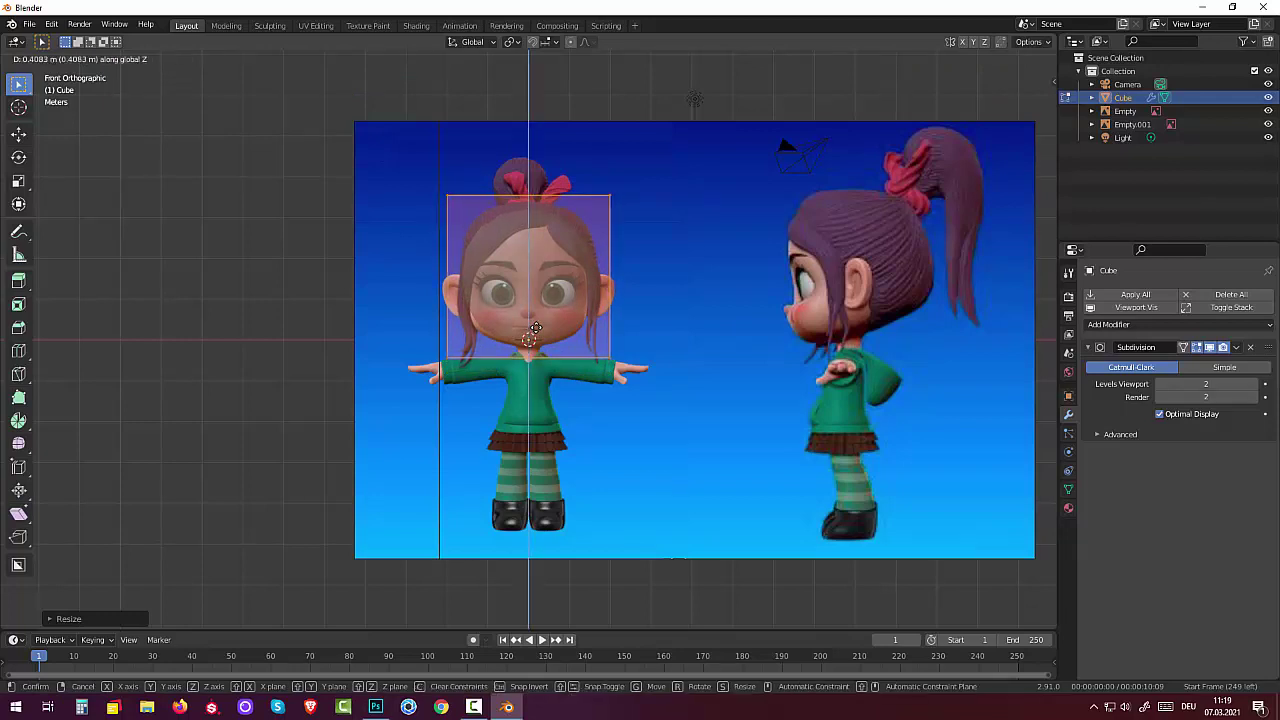
pyautogui.click(536, 328)
pyautogui.scroll(1, 591, 349)
pyautogui.scroll(1, 591, 349)
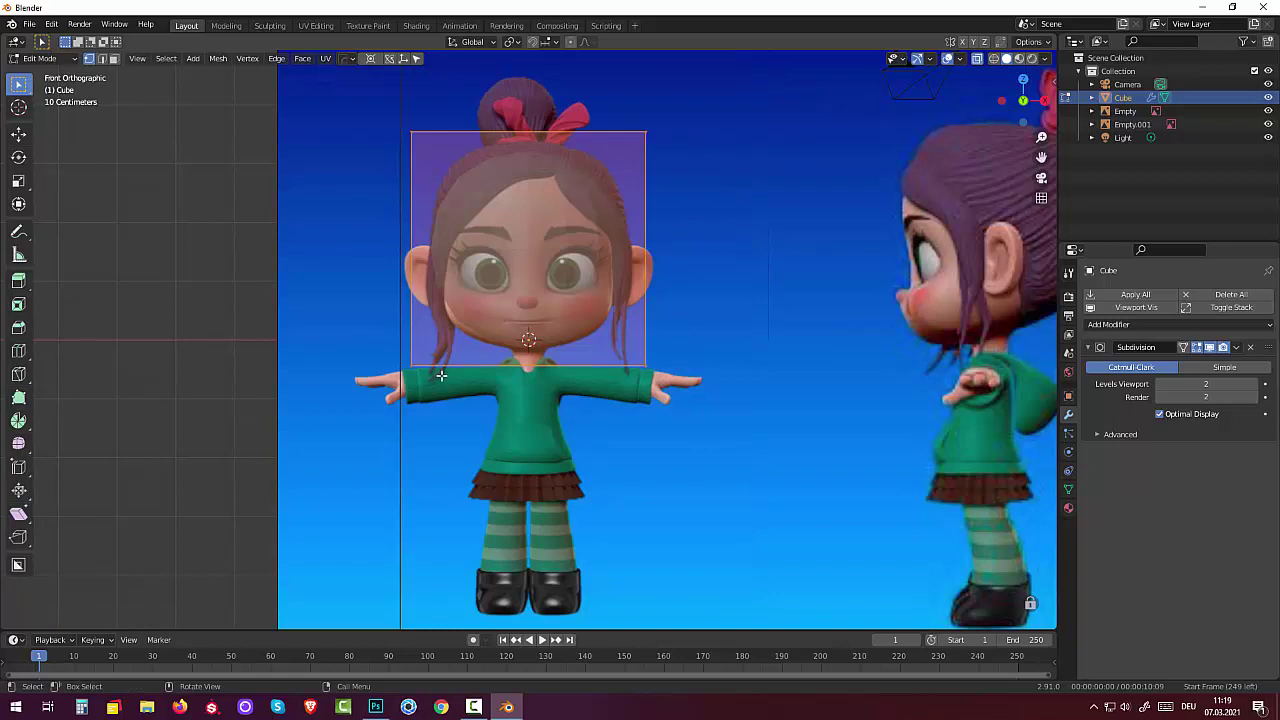
# - Deselect all, then box-select the lower vertices near both shoulders
pyautogui.hotkey('alt', 'a')
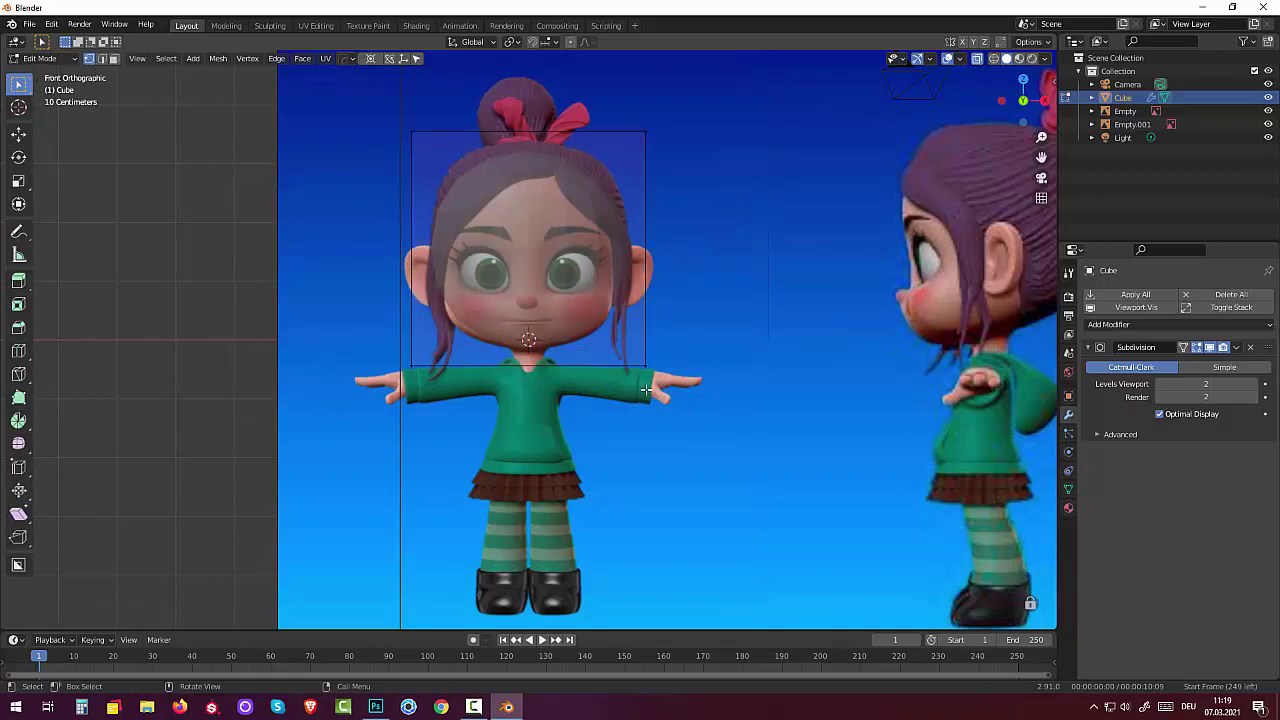
pyautogui.press('b')
pyautogui.moveTo(628, 344); pyautogui.dragTo(665, 399)
pyautogui.press('b')
pyautogui.moveTo(394, 363); pyautogui.dragTo(466, 442)
pyautogui.press('b')
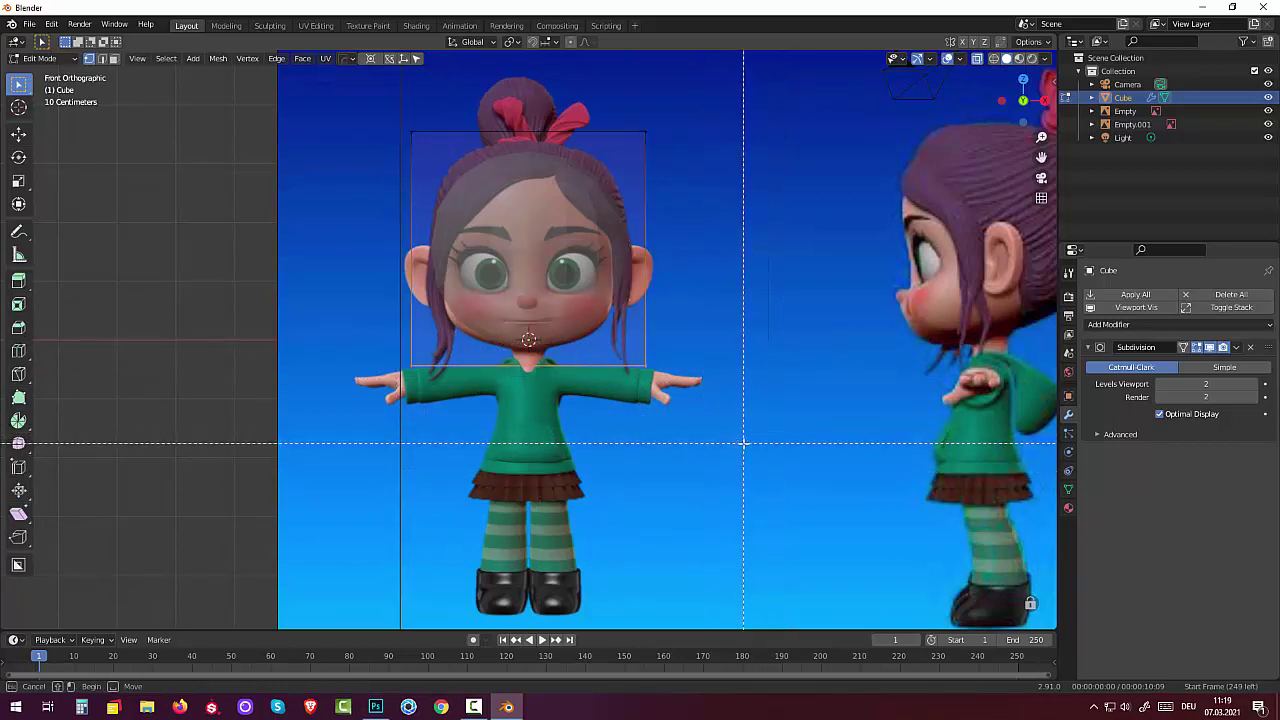
pyautogui.press('Escape')
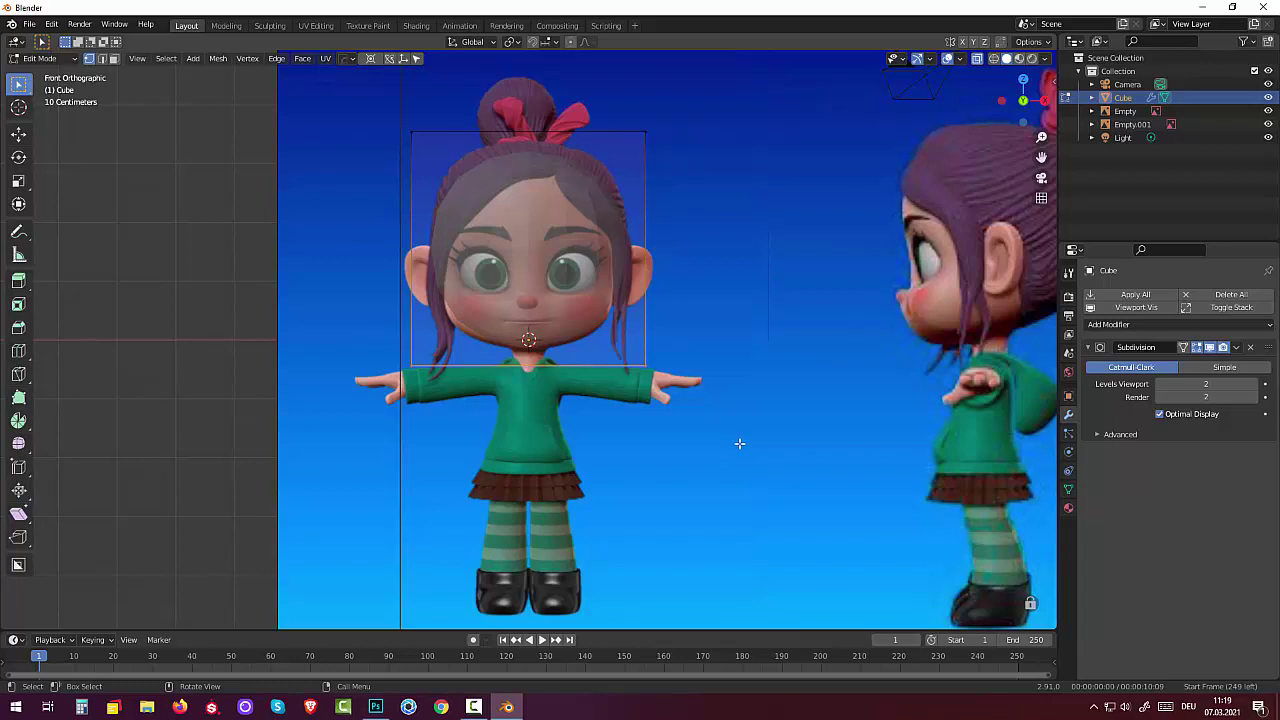
# - Widen the bottom vertices and narrow the top edge of the head mesh along X
pyautogui.press('s')
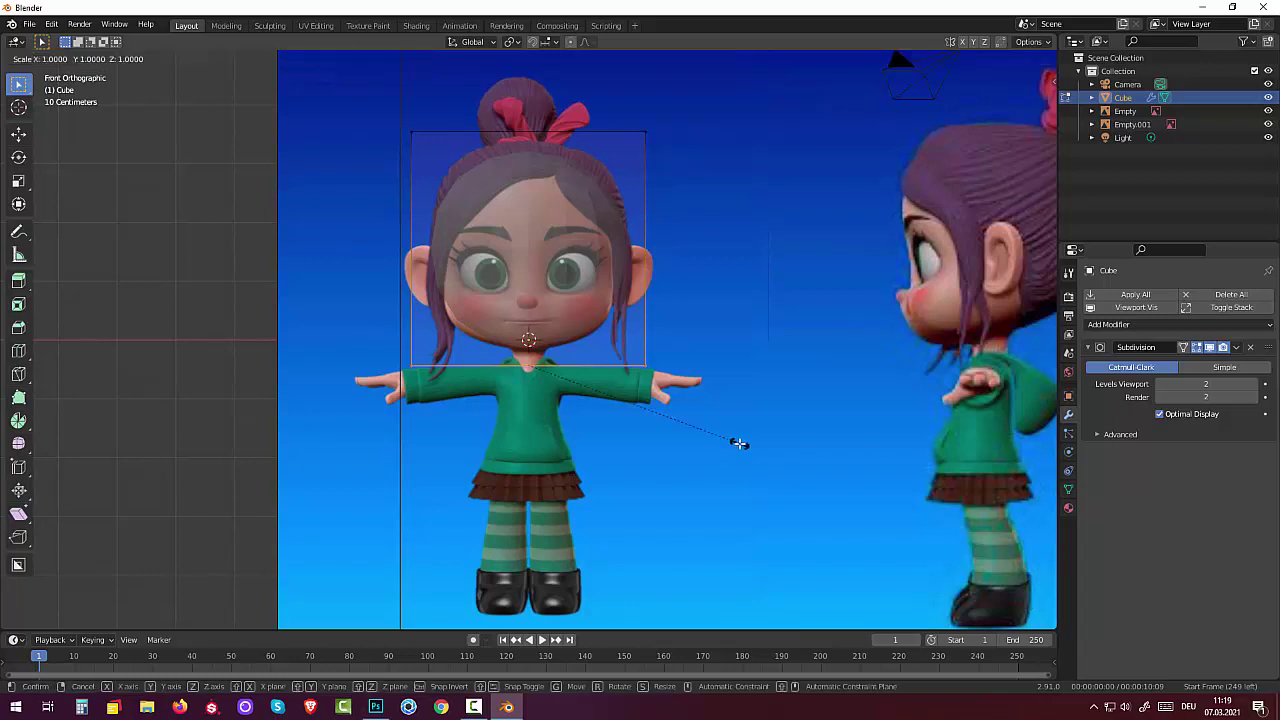
pyautogui.press('x')
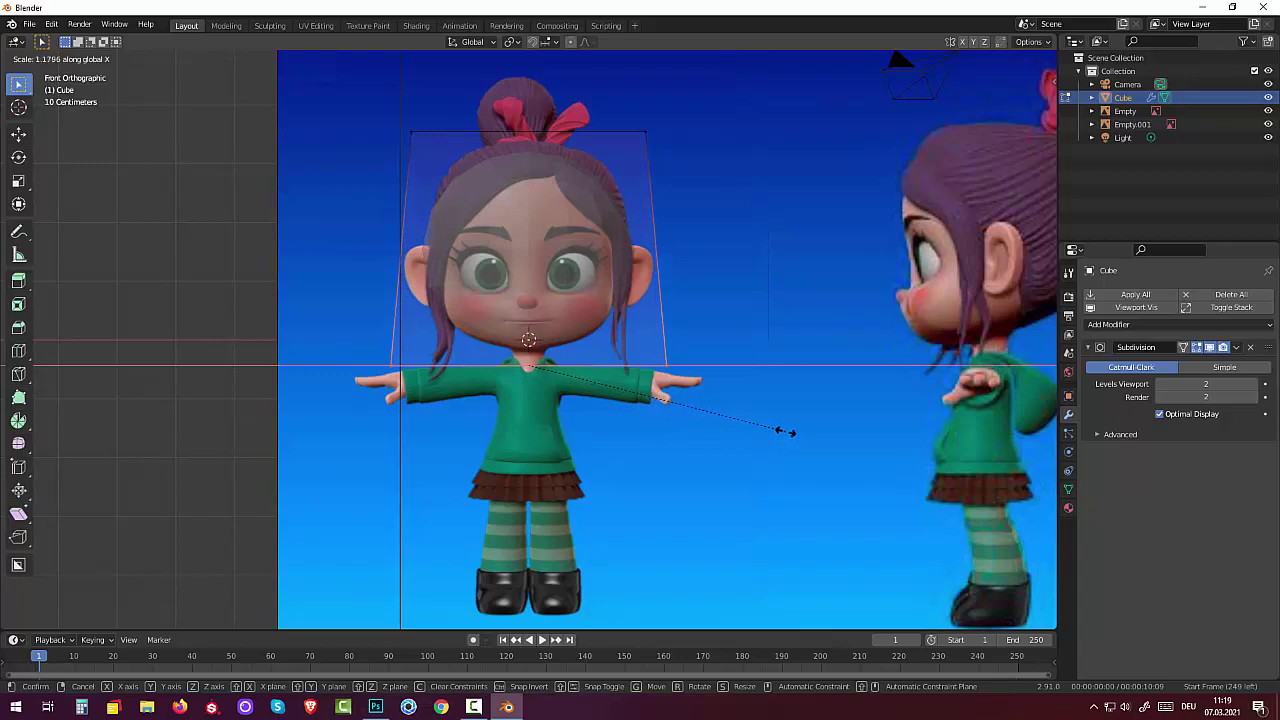
pyautogui.click(785, 426)
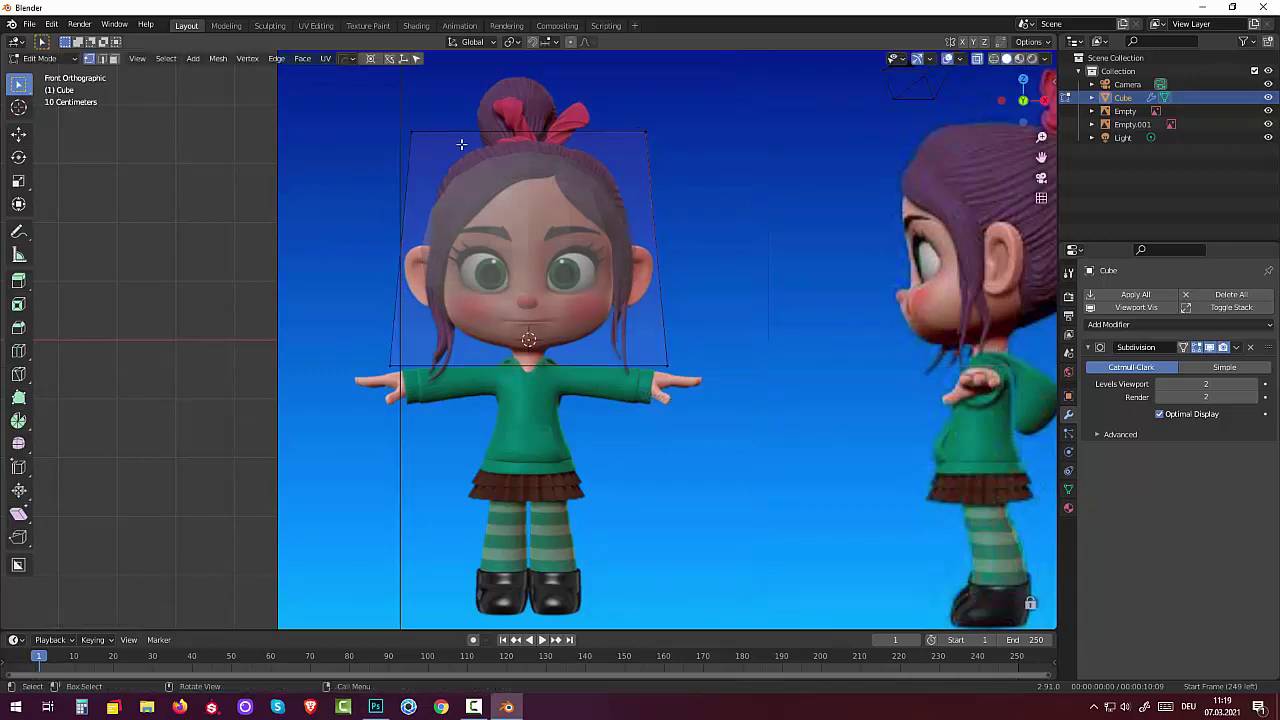
pyautogui.moveTo(625, 110); pyautogui.dragTo(697, 150)
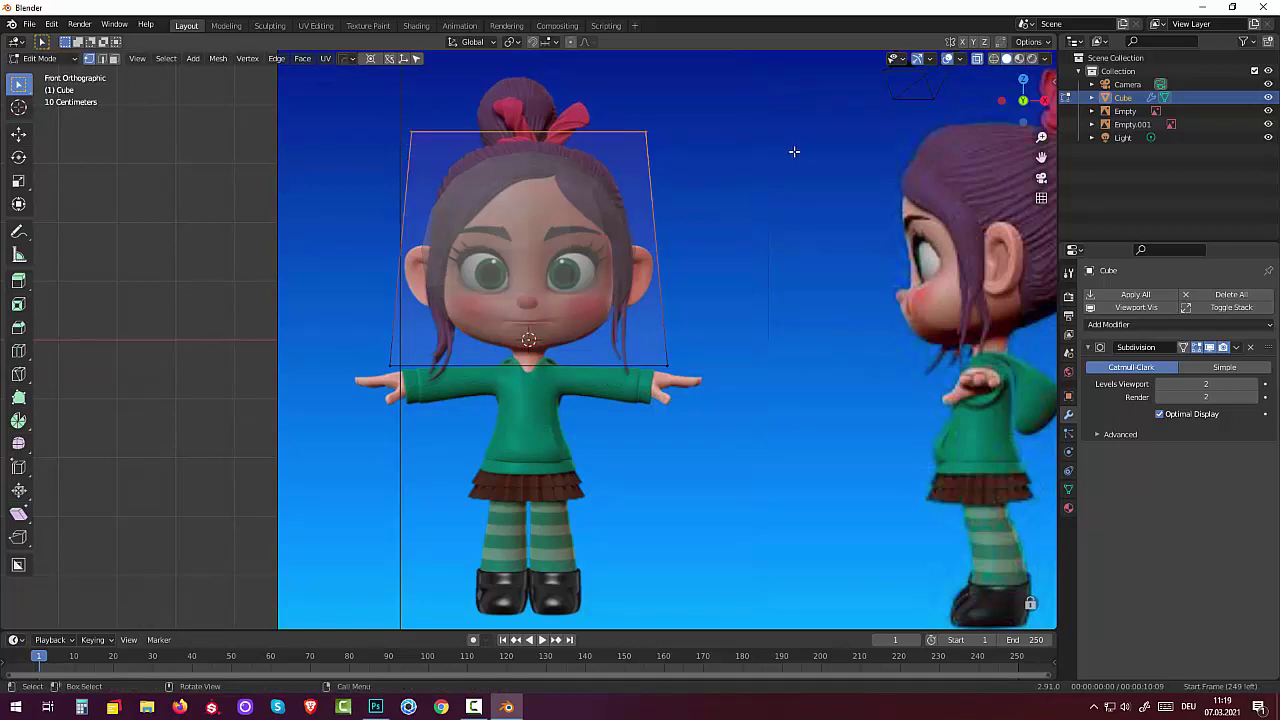
pyautogui.press('s')
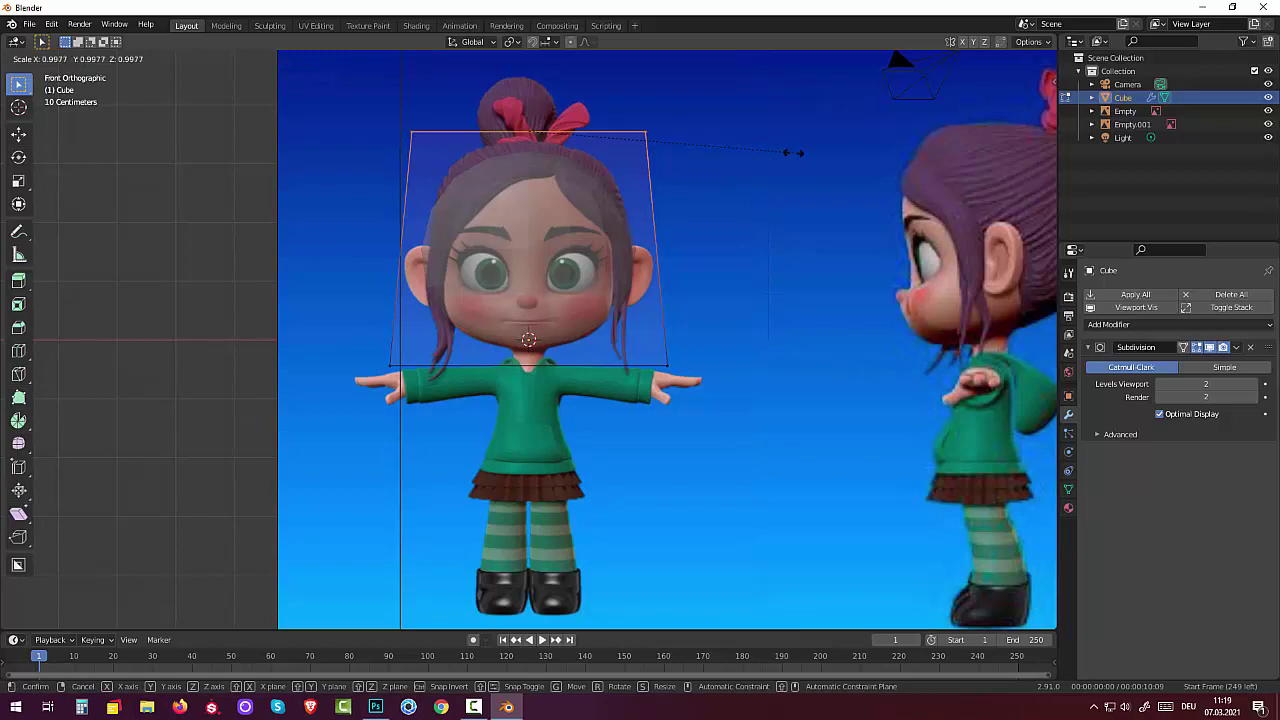
pyautogui.press('x')
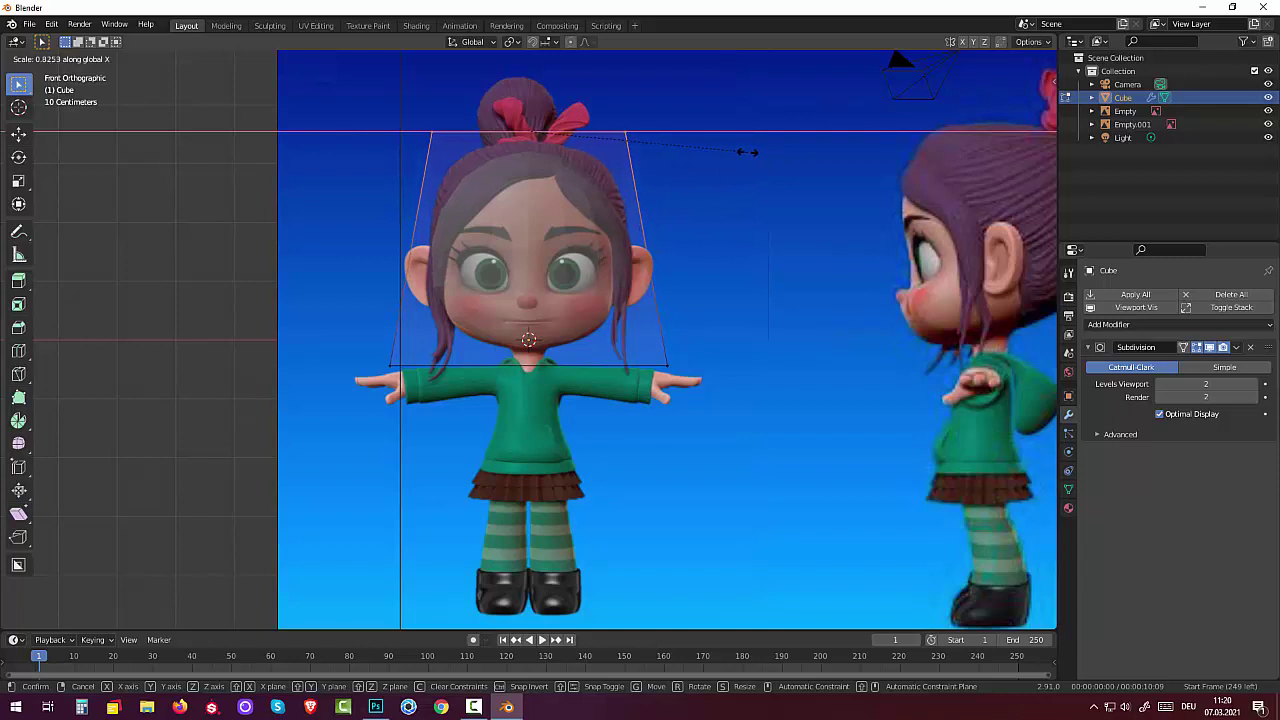
pyautogui.click(746, 152)
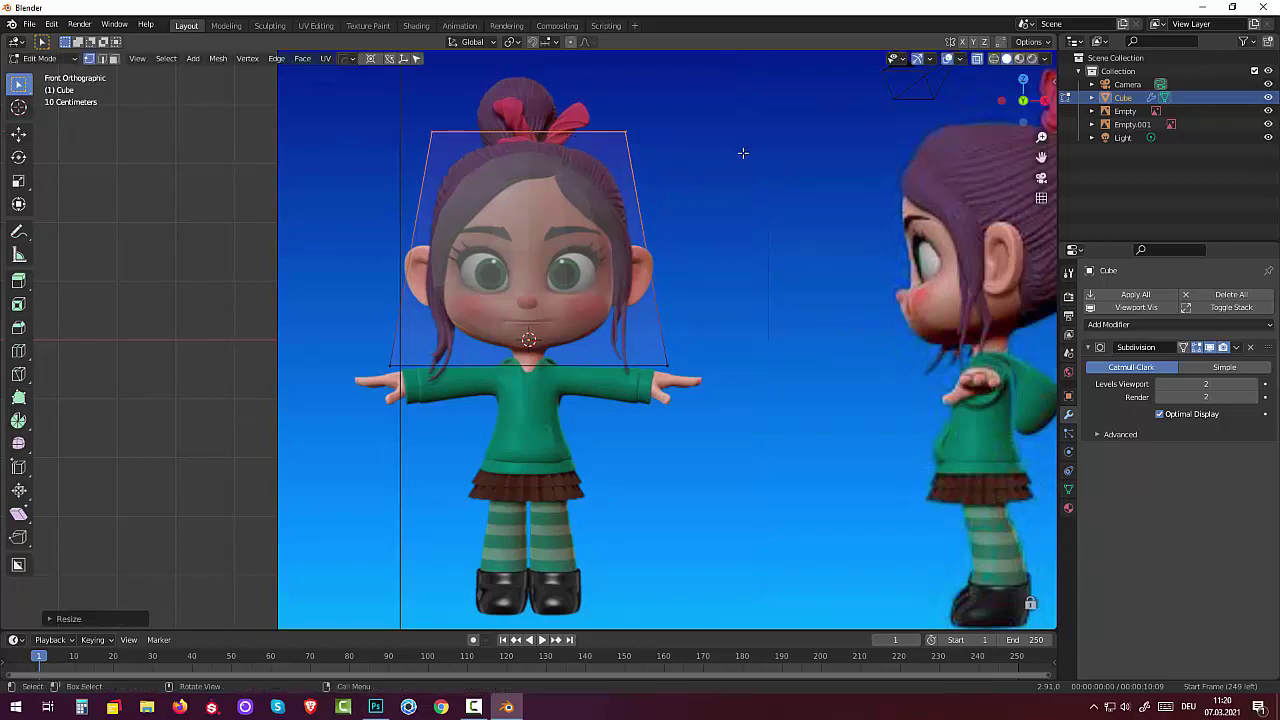
# - Lower the bottom corner vertices along Z, then hide overlays to preview the smoothed head
pyautogui.click(390, 368)
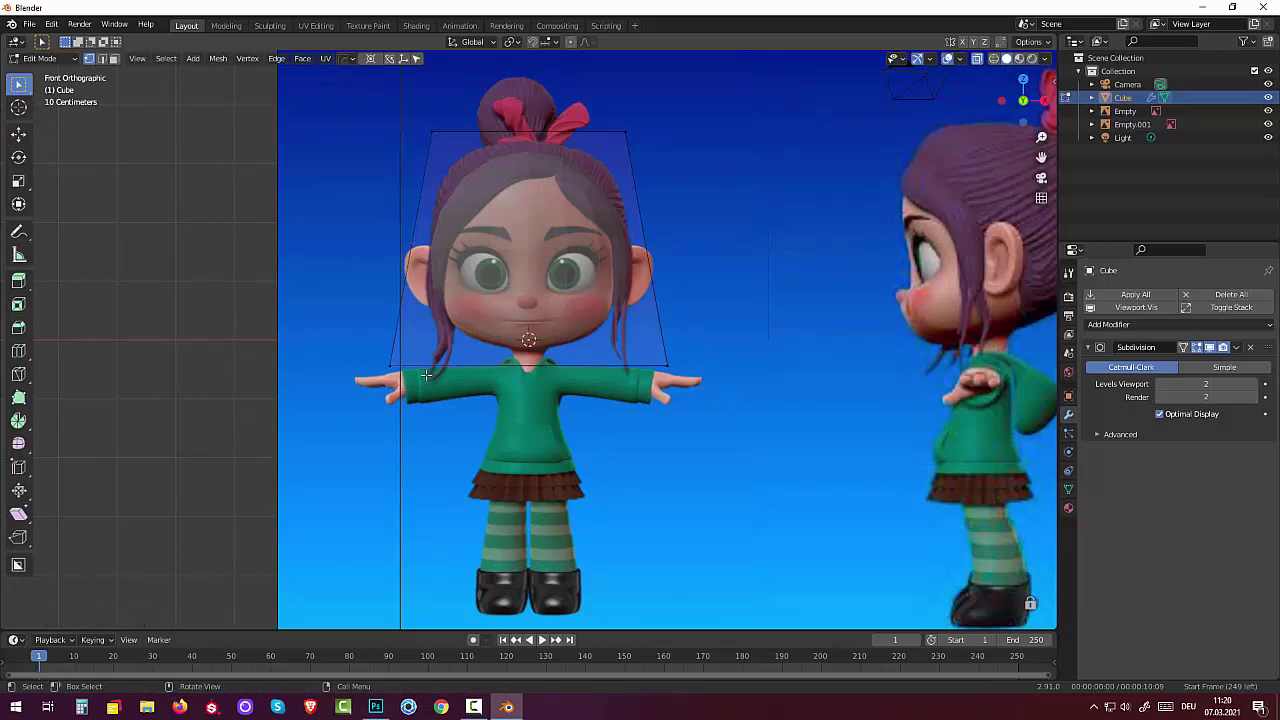
pyautogui.click(668, 368)
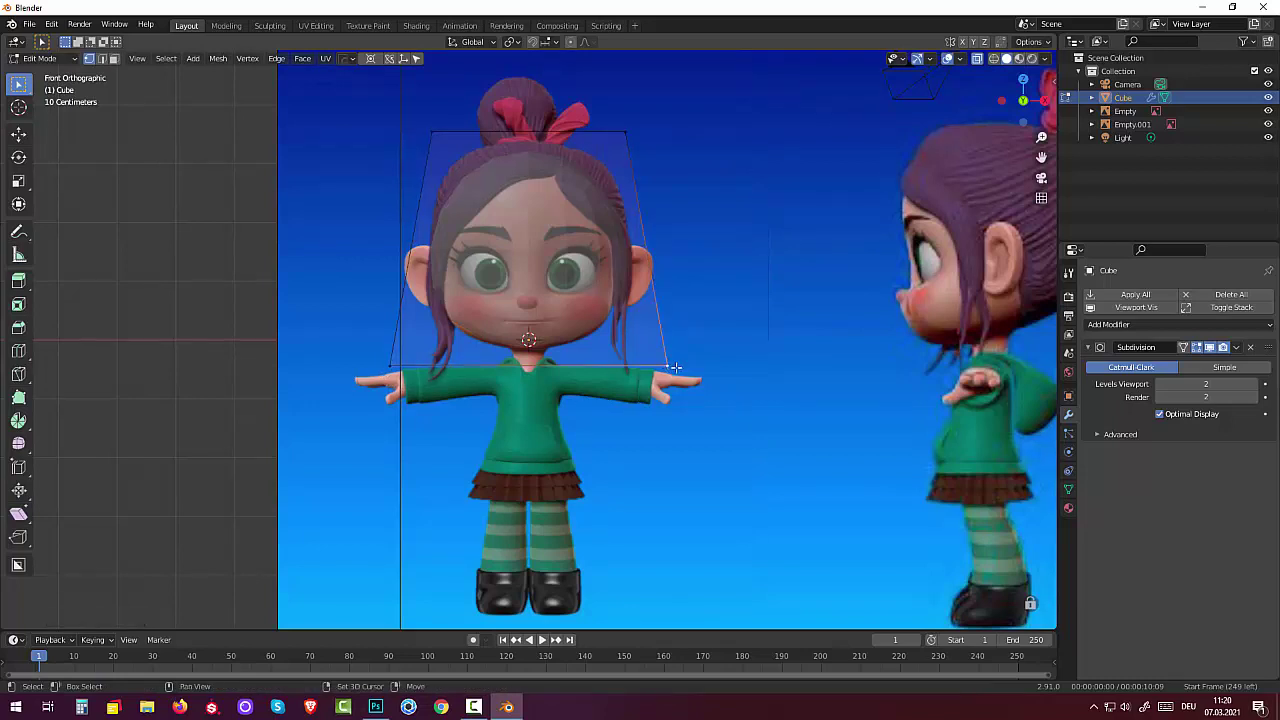
pyautogui.keyDown('shift'); pyautogui.click(390, 366); pyautogui.keyUp('shift')
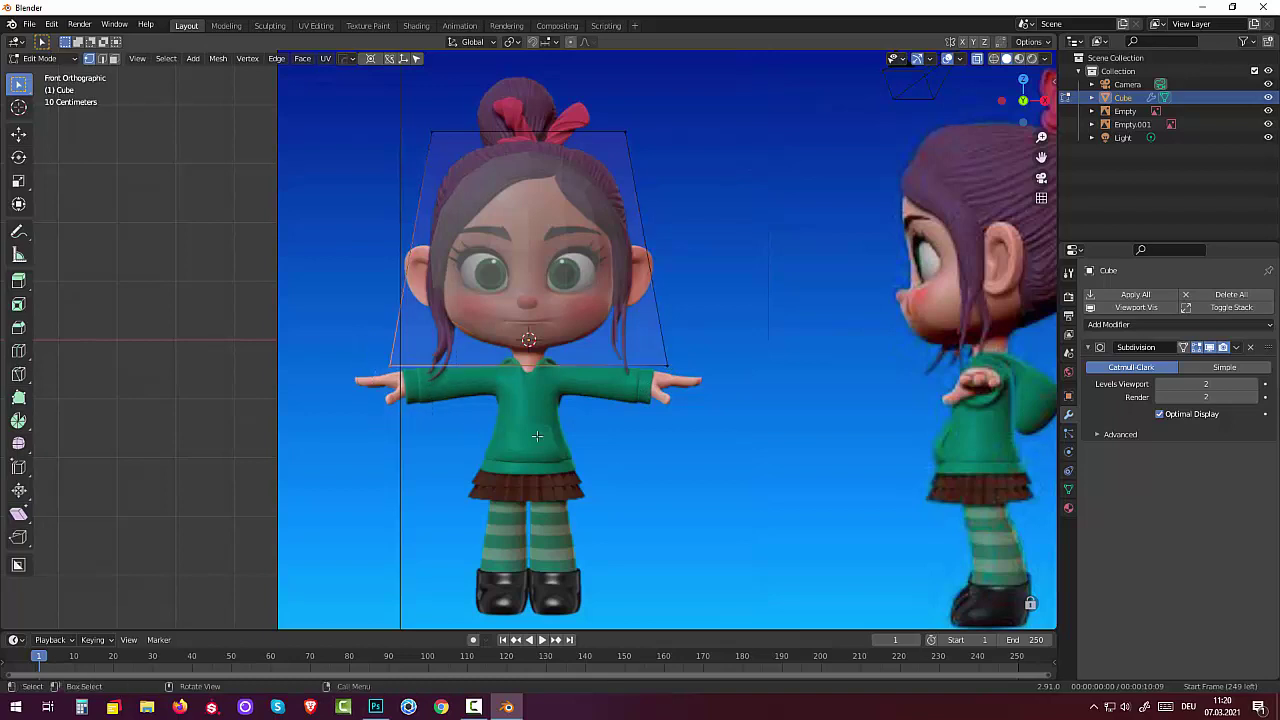
pyautogui.moveTo(362, 358); pyautogui.dragTo(476, 401)
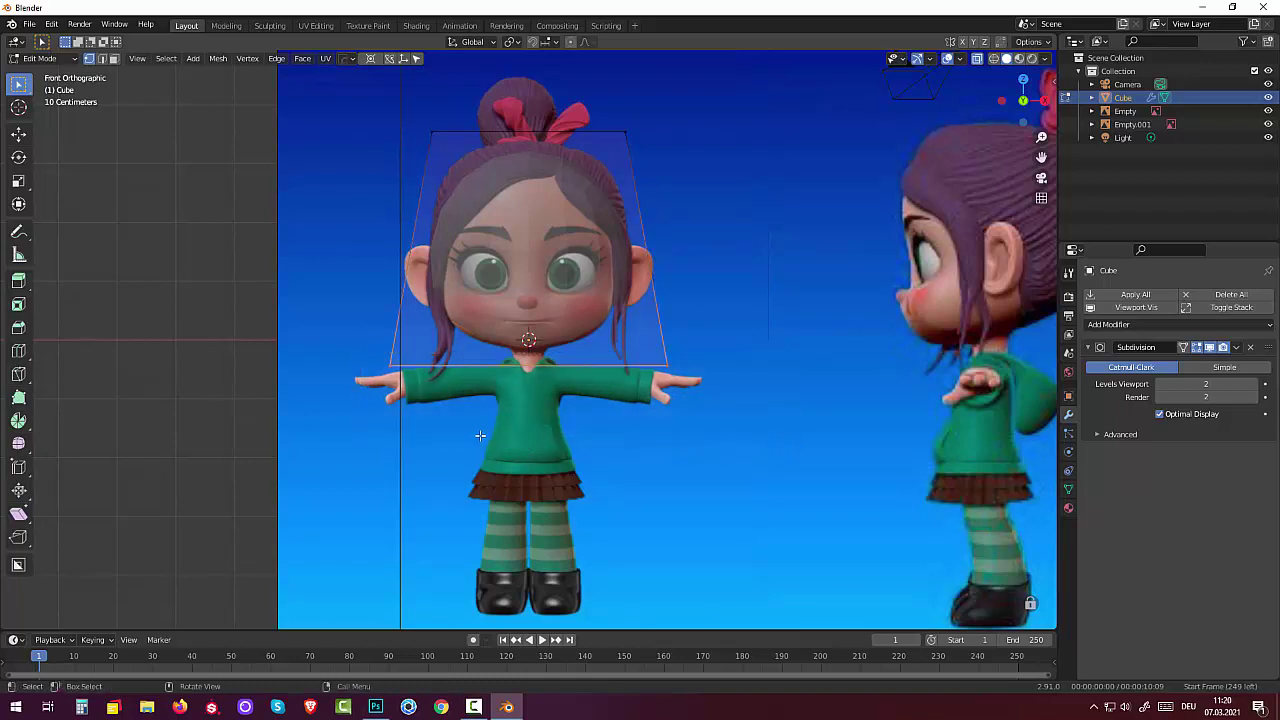
pyautogui.press('g')
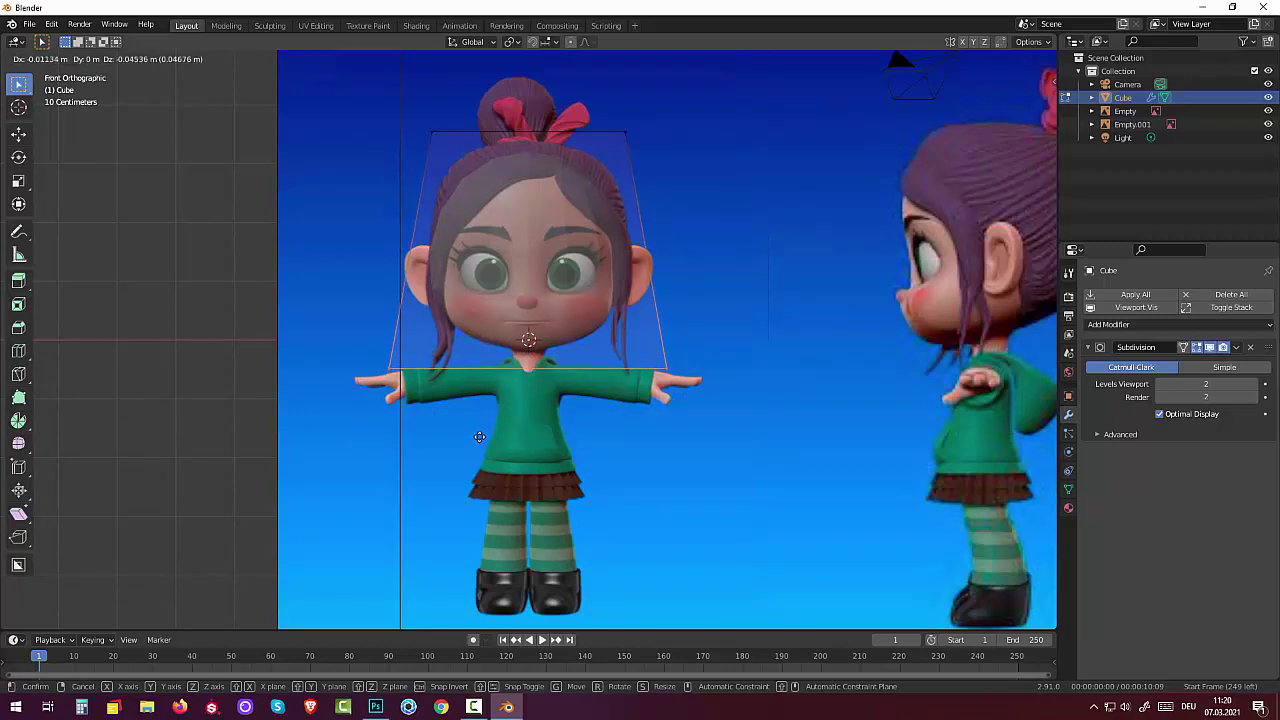
pyautogui.press('z')
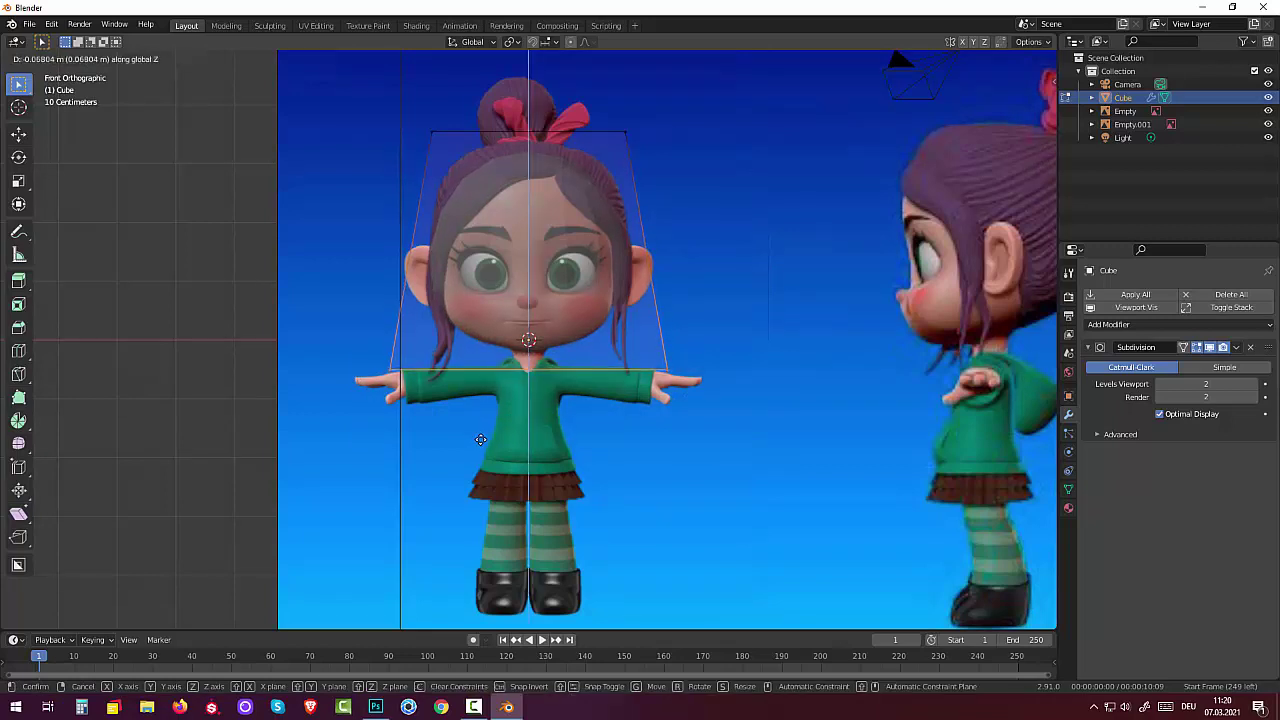
pyautogui.click(481, 439)
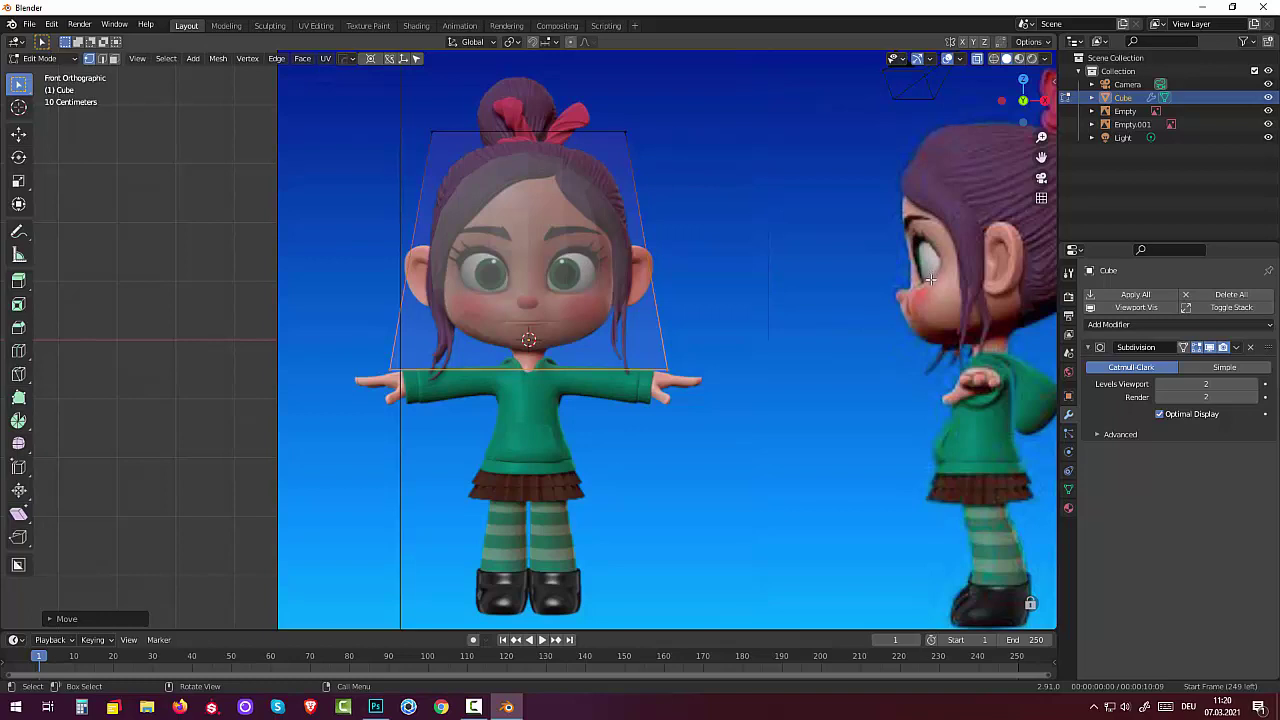
pyautogui.click(947, 59)
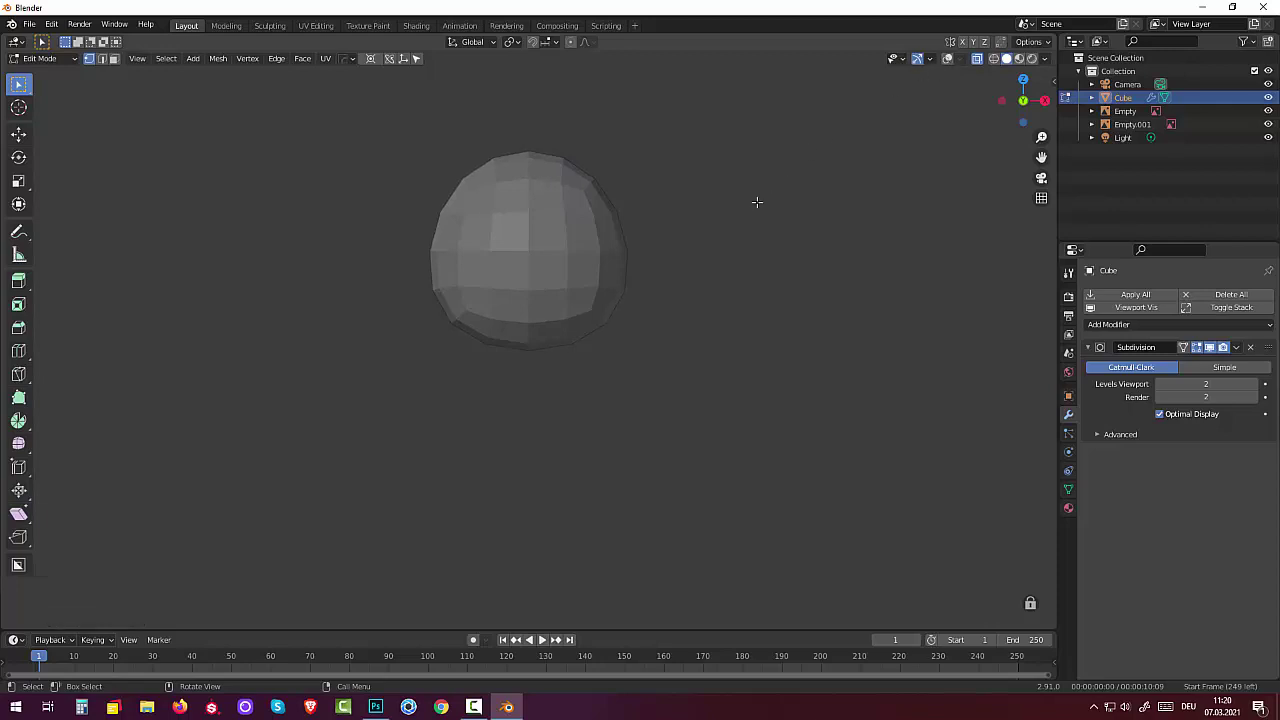
# - Turn viewport overlays back on and switch X-ray off
pyautogui.scroll(-3, 760, 197)
pyautogui.scroll(2, 770, 192)
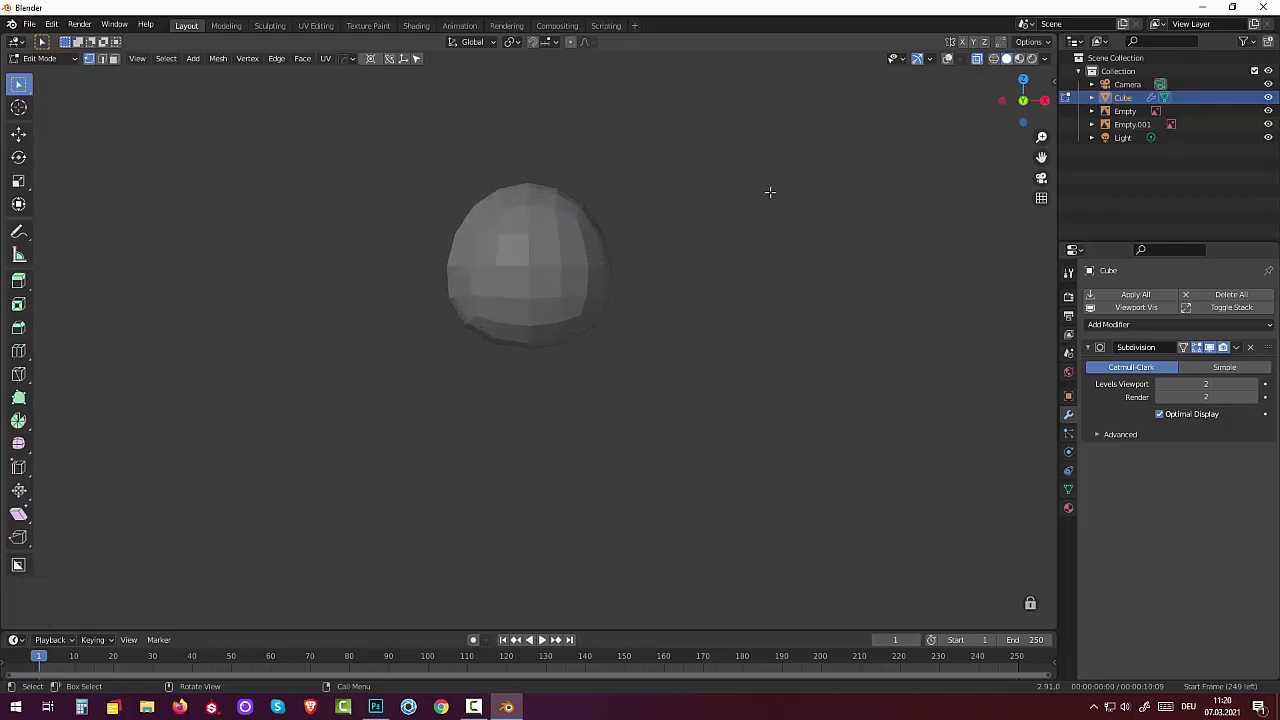
pyautogui.click(947, 60)
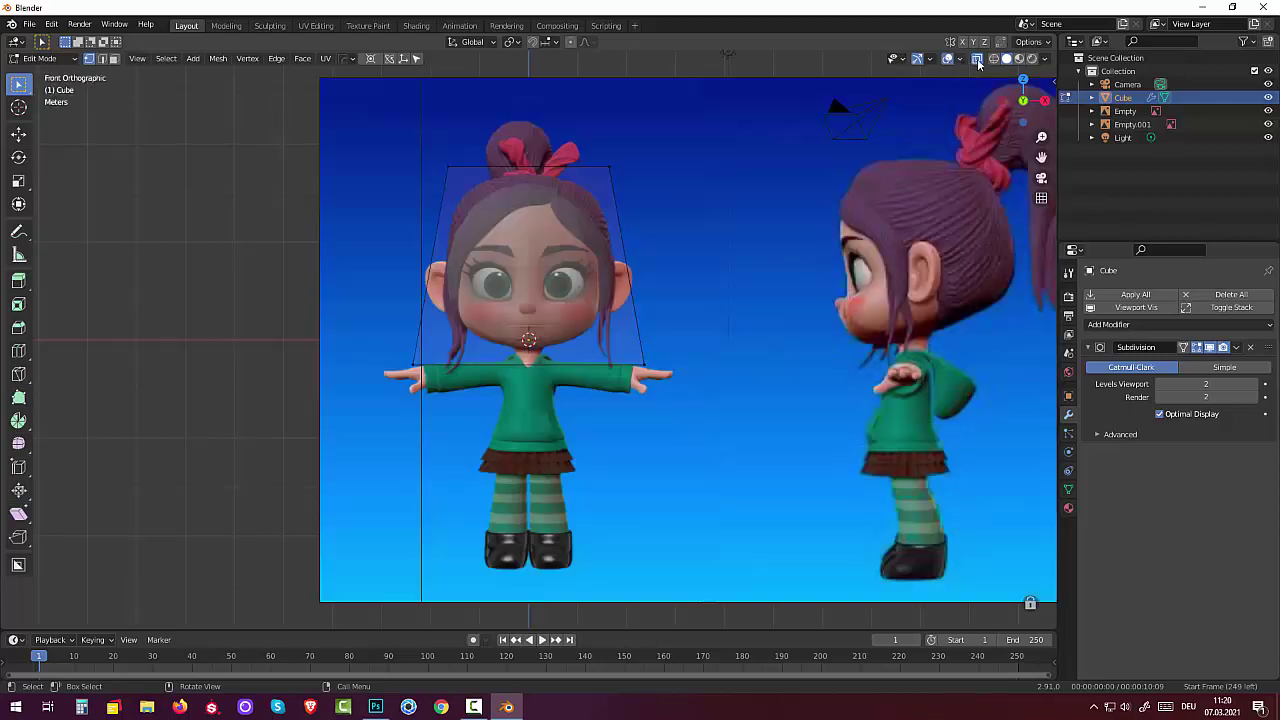
pyautogui.click(977, 60)
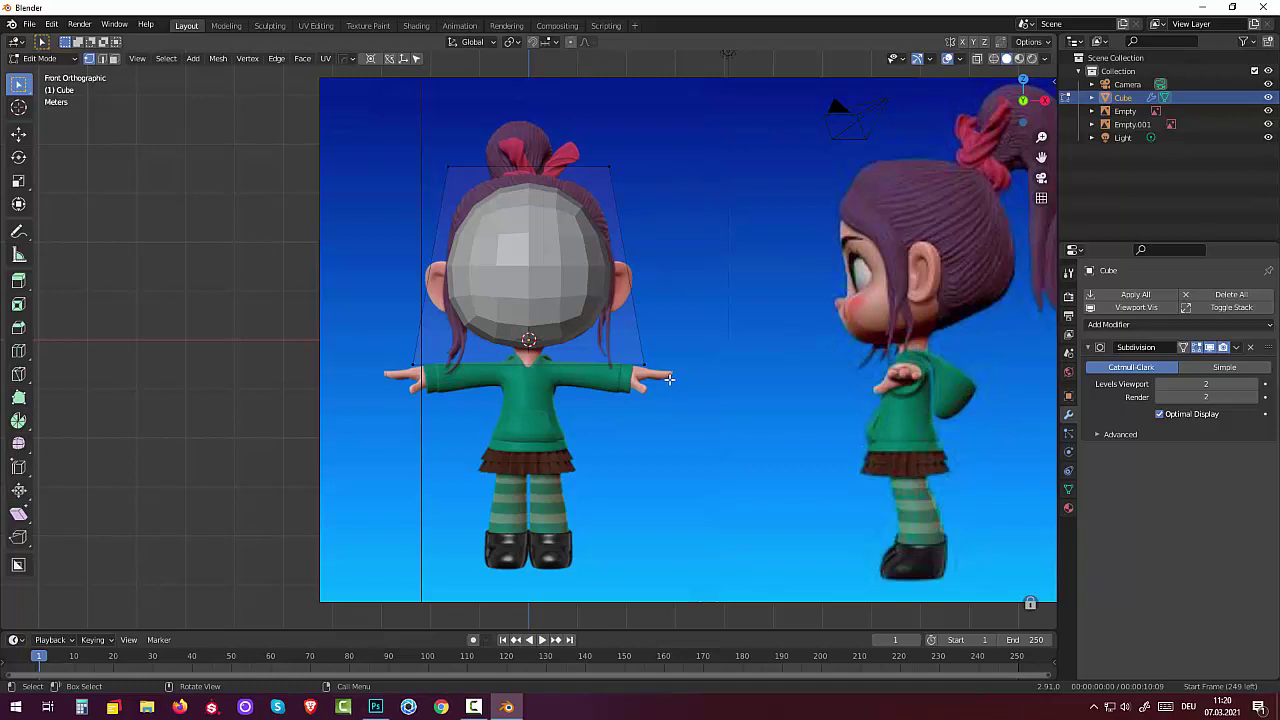
# - Try viewport subdivision levels 3 and 4, return to 2, and switch to Right Orthographic
pyautogui.click(1255, 385)
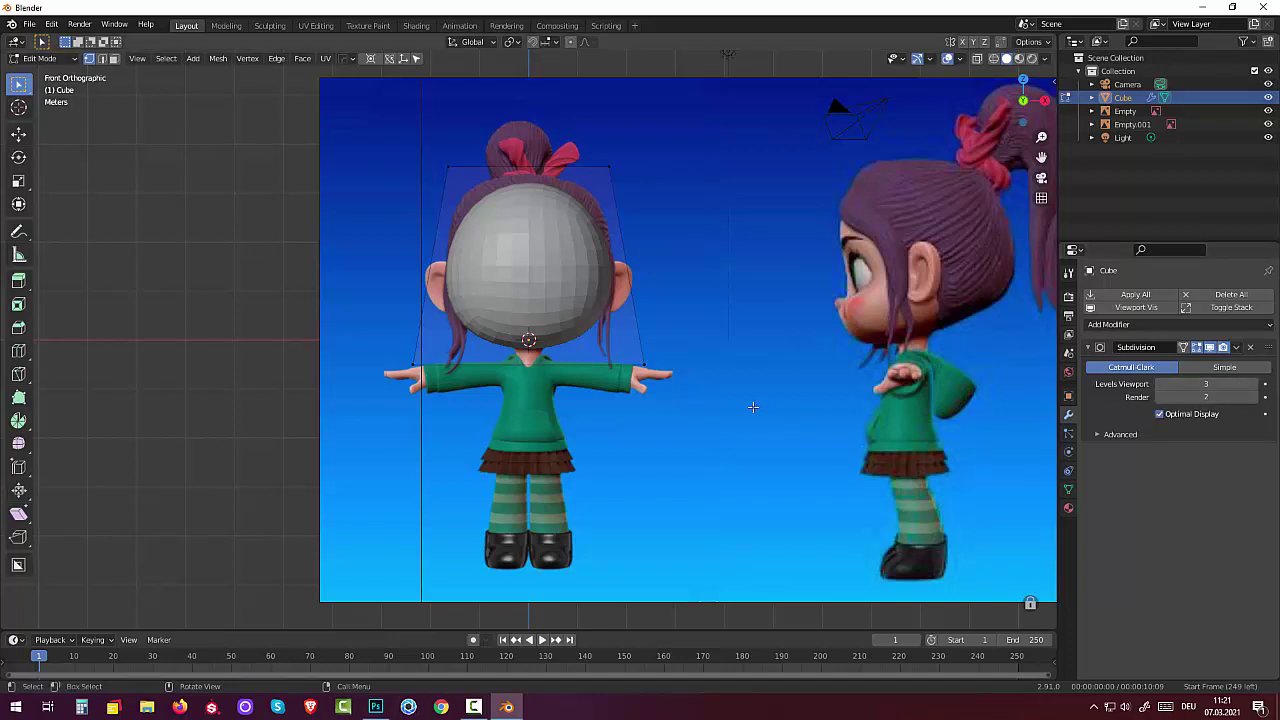
pyautogui.click(1254, 387)
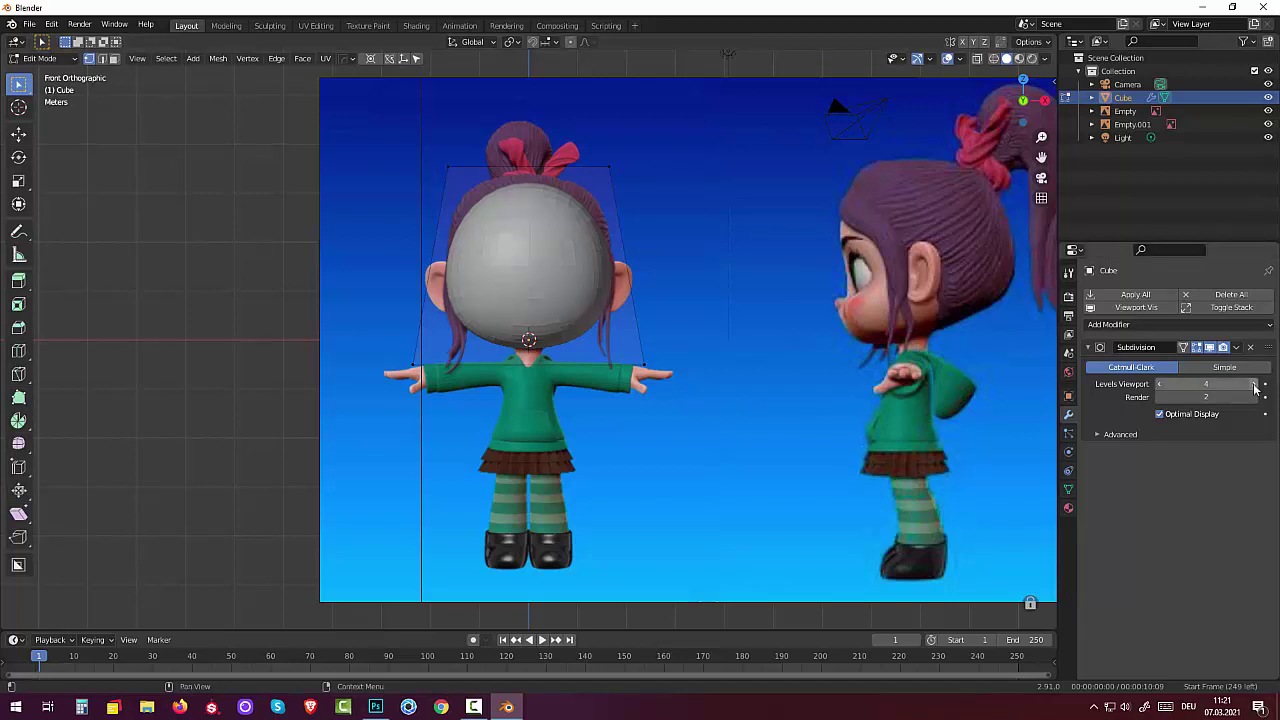
pyautogui.click(1159, 385)
pyautogui.click(1159, 385)
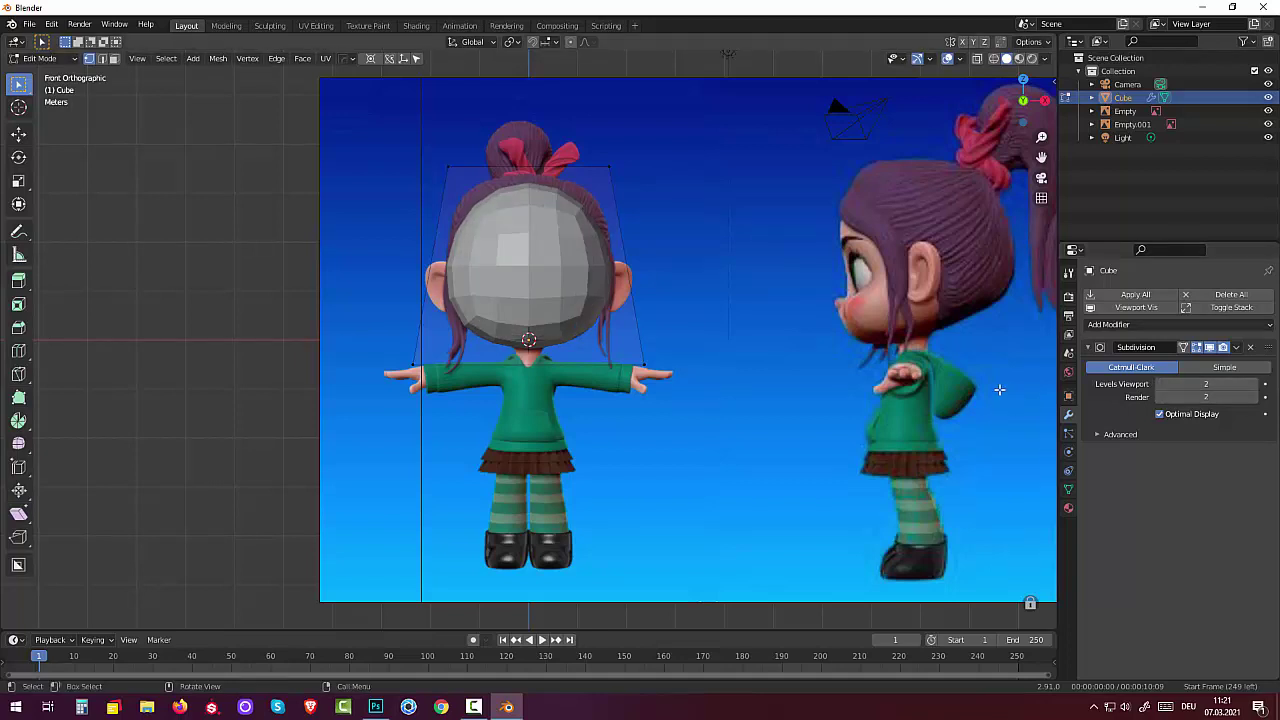
pyautogui.press('KP_3')
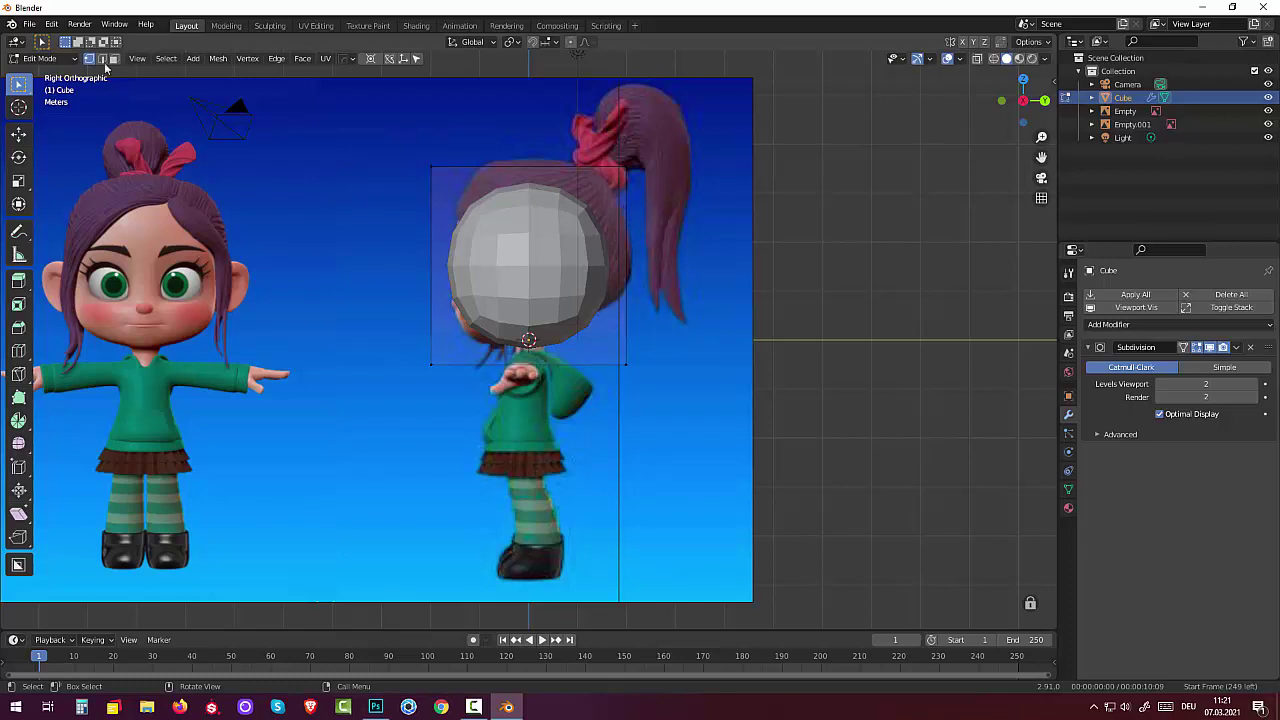
# - Apply the head sphere's Subdivision modifier in Object Mode, then go back to Edit Mode
pyautogui.click(40, 58)
pyautogui.click(40, 74)
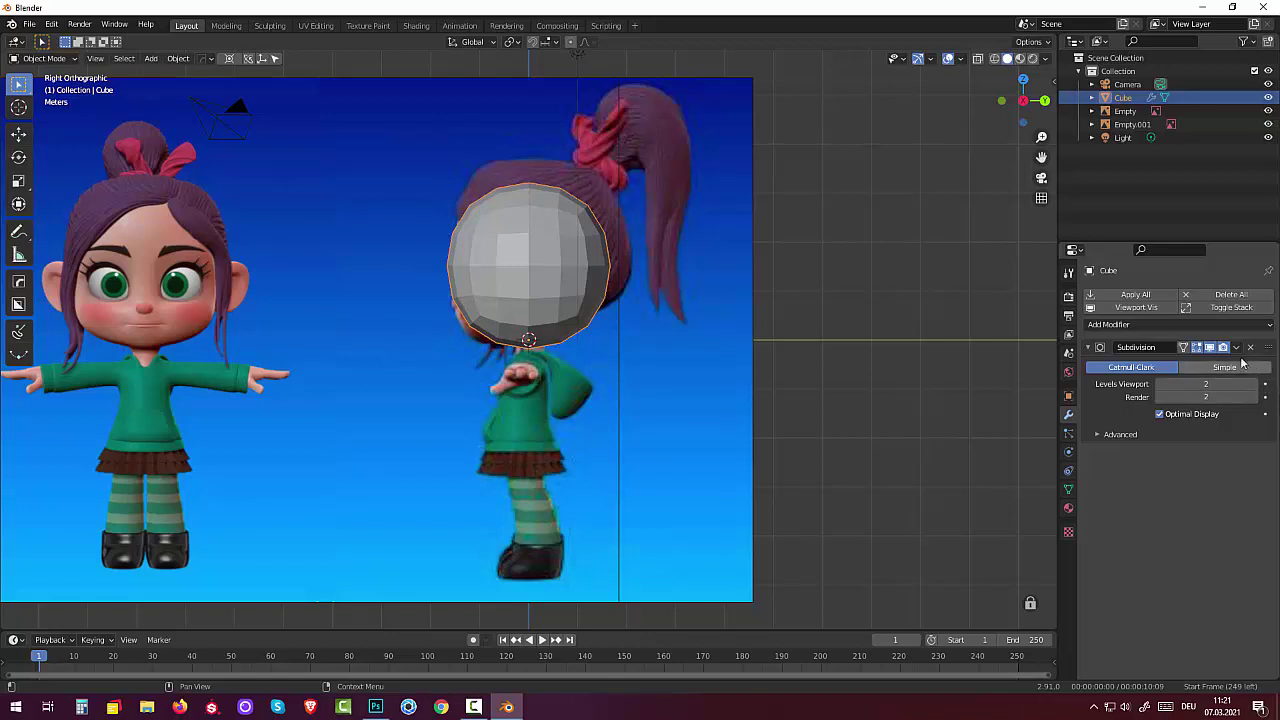
pyautogui.click(1236, 347)
pyautogui.click(1180, 363)
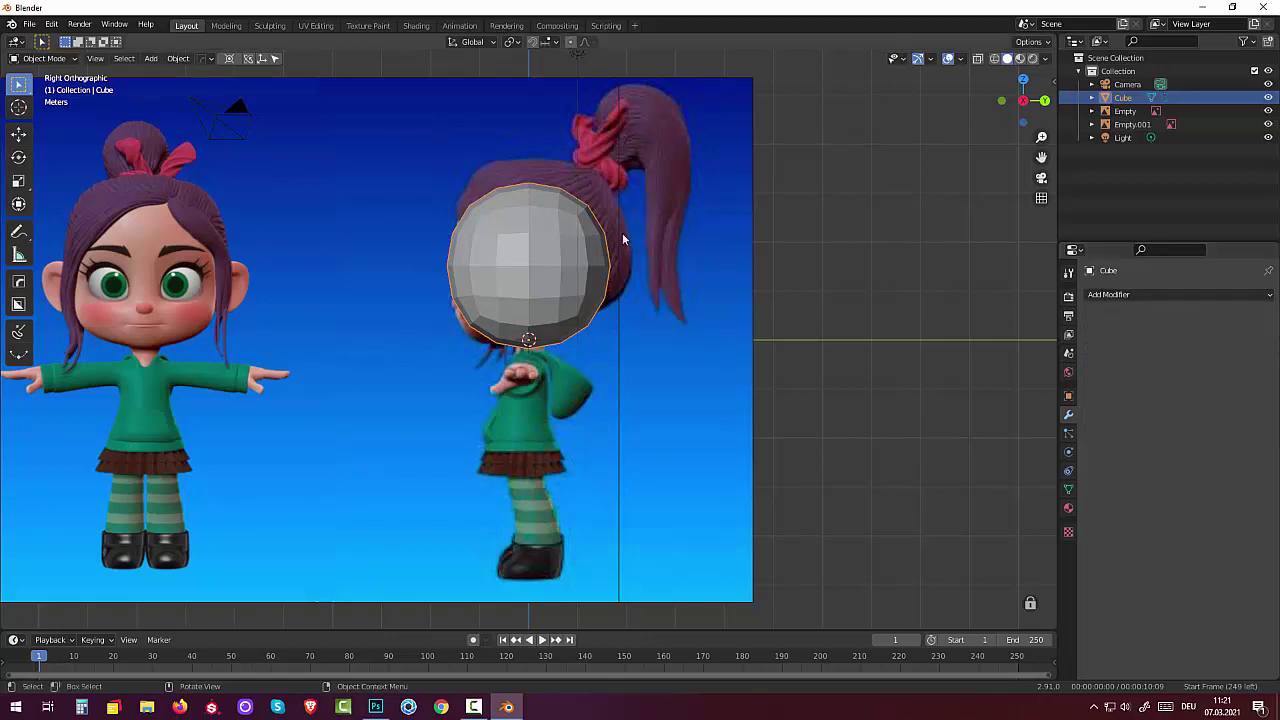
pyautogui.click(55, 60)
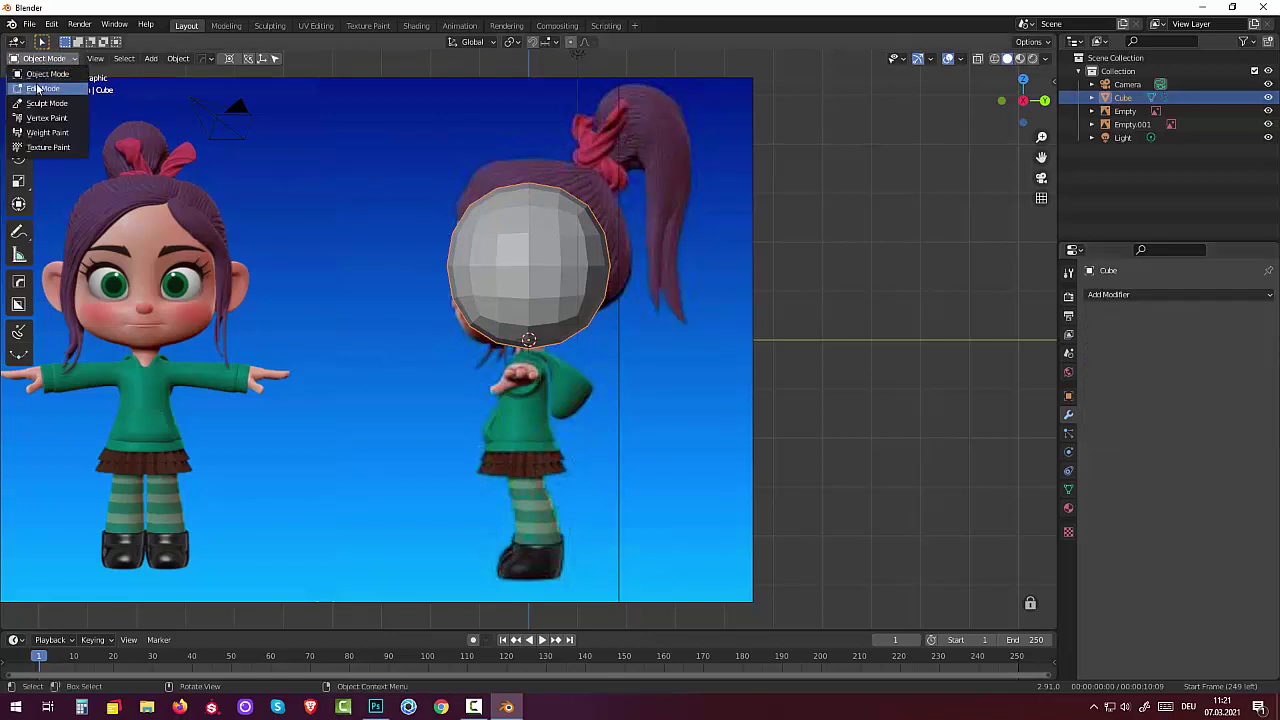
pyautogui.click(42, 88)
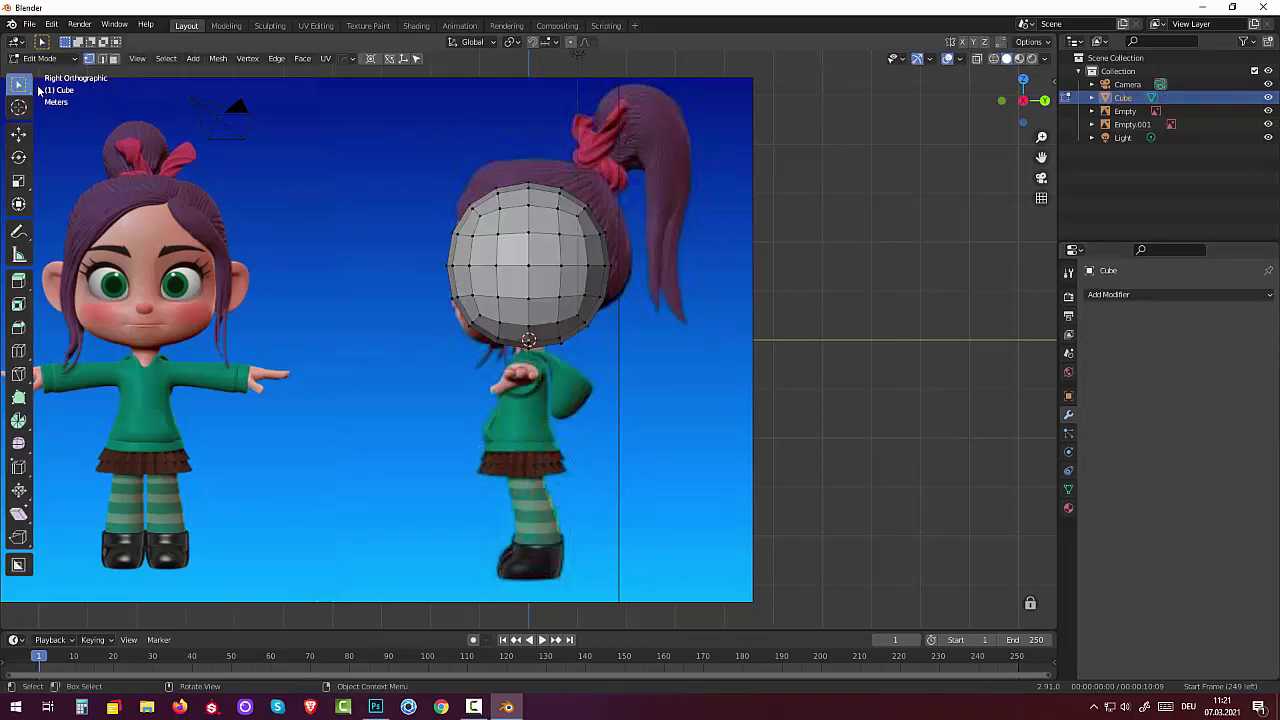
# - With proportional editing on, pull the top and lower back of the head outward
pyautogui.click(588, 207)
pyautogui.click(571, 44)
pyautogui.press('g')
pyautogui.scroll(-1, 608, 188)
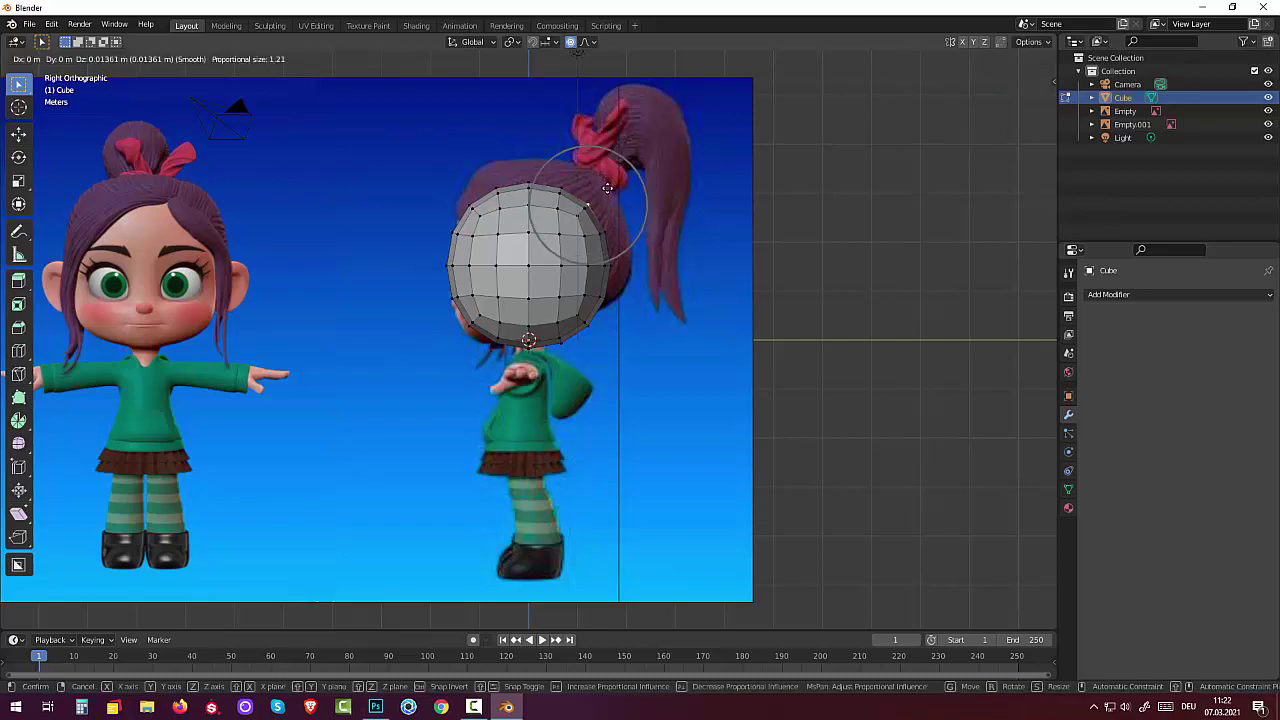
pyautogui.scroll(-3, 608, 188)
pyautogui.scroll(-4, 608, 188)
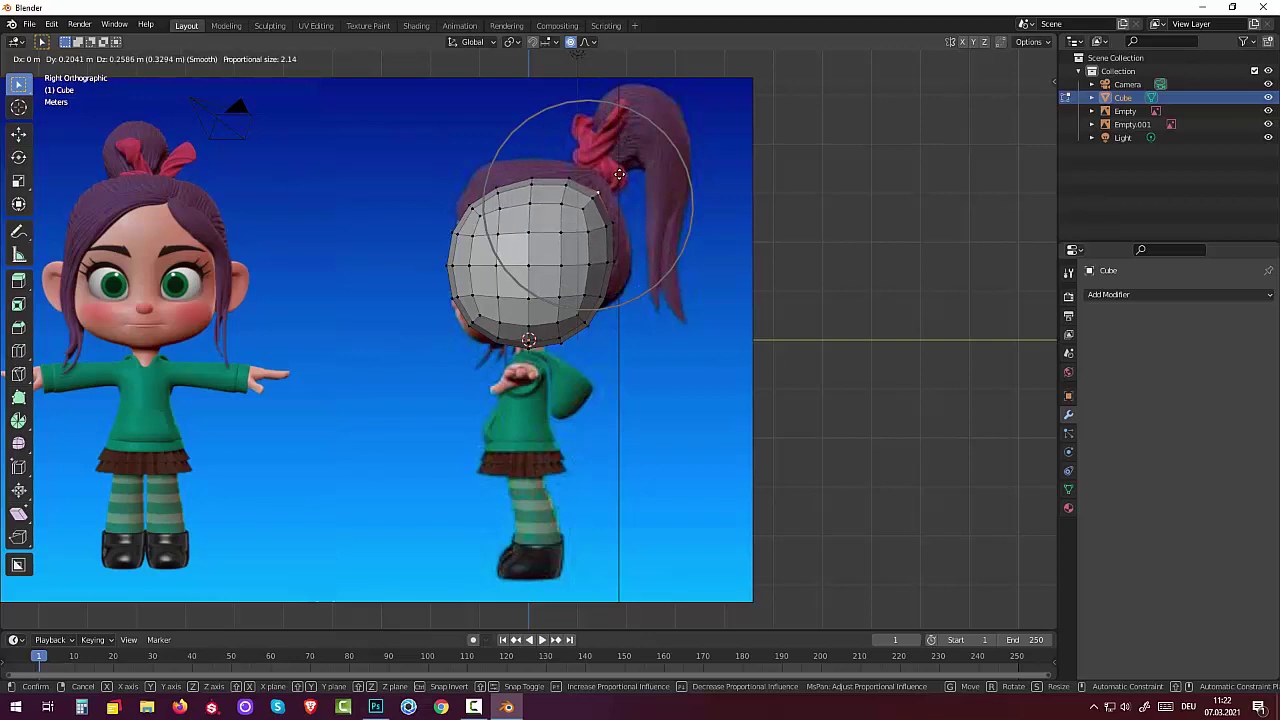
pyautogui.scroll(1, 620, 174)
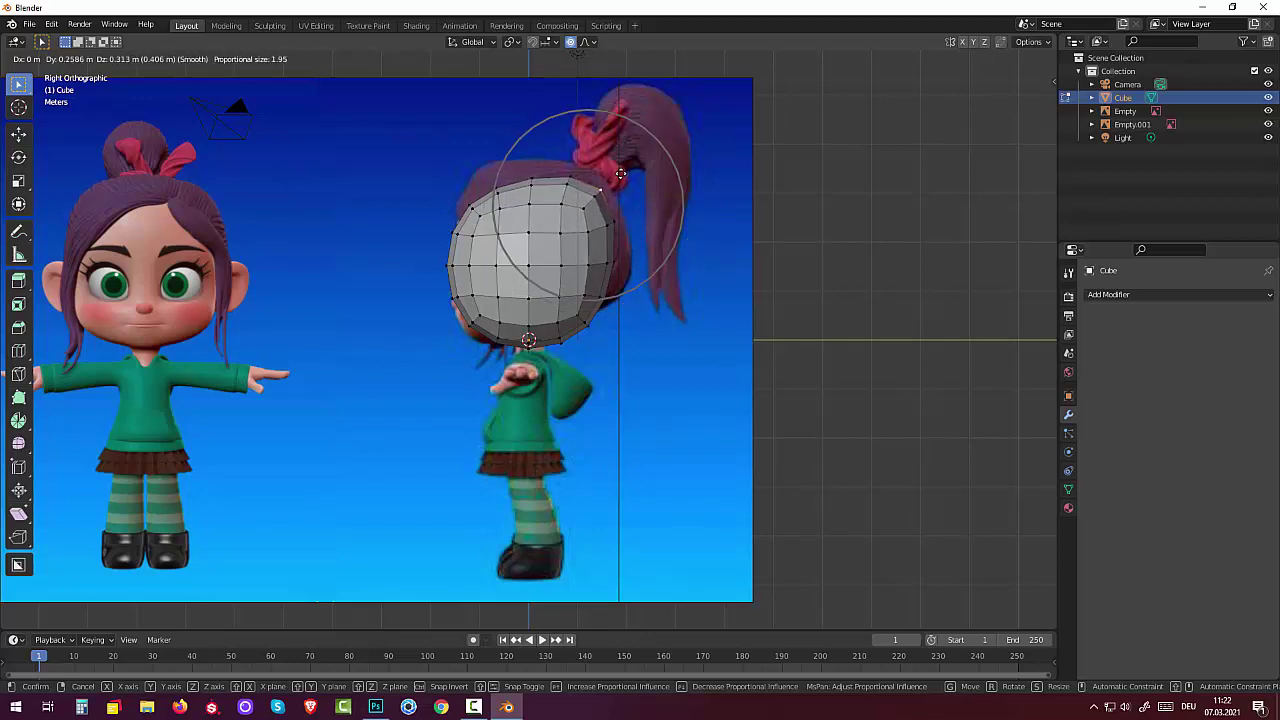
pyautogui.click(620, 174)
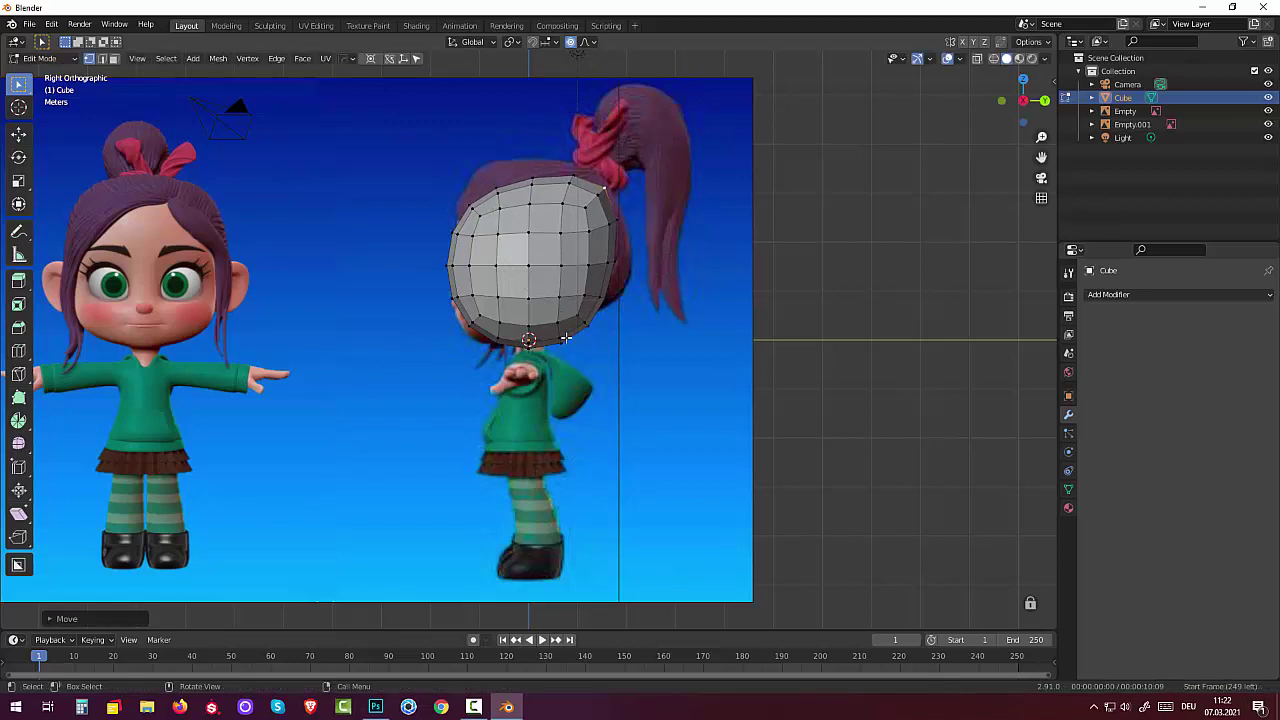
pyautogui.press('g')
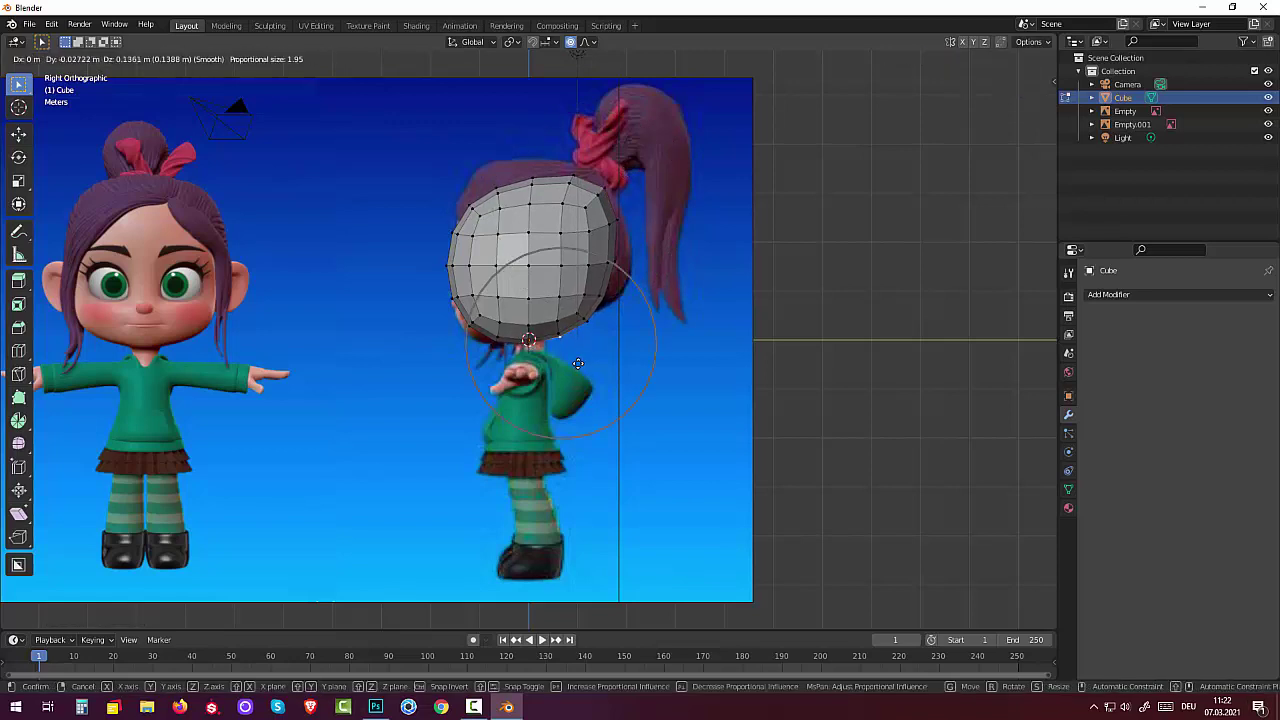
pyautogui.click(582, 352)
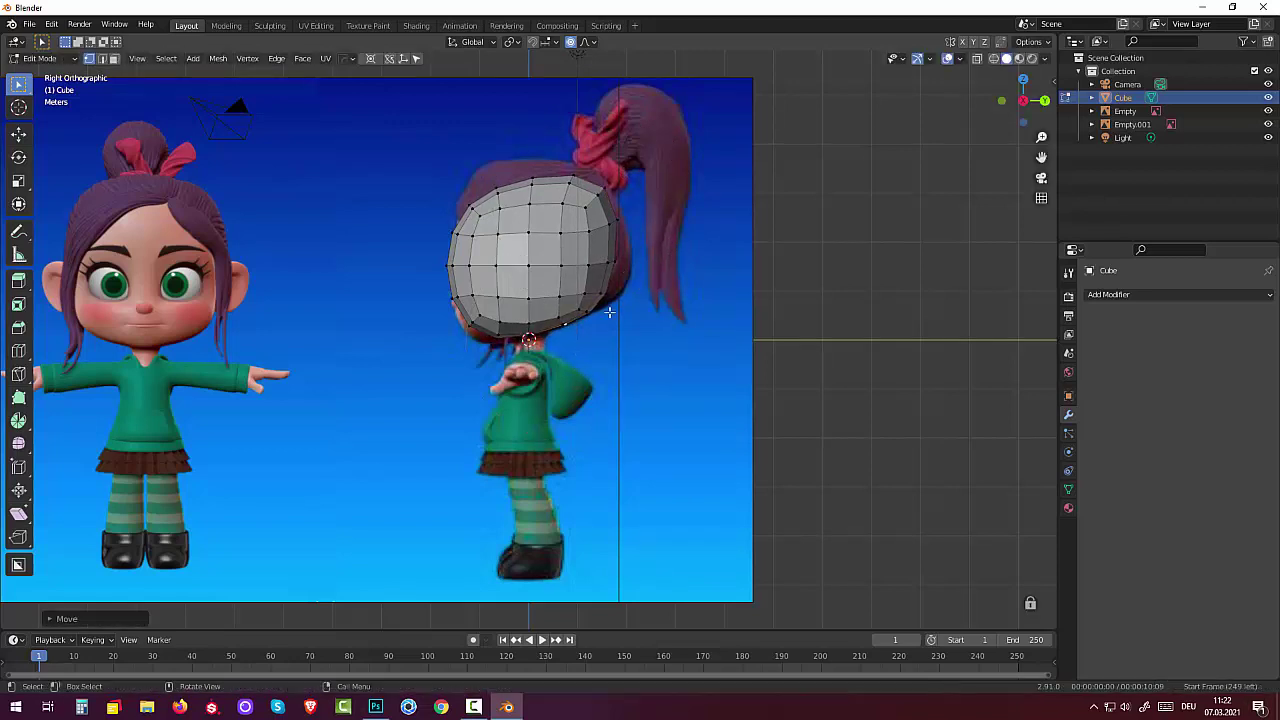
pyautogui.press('g')
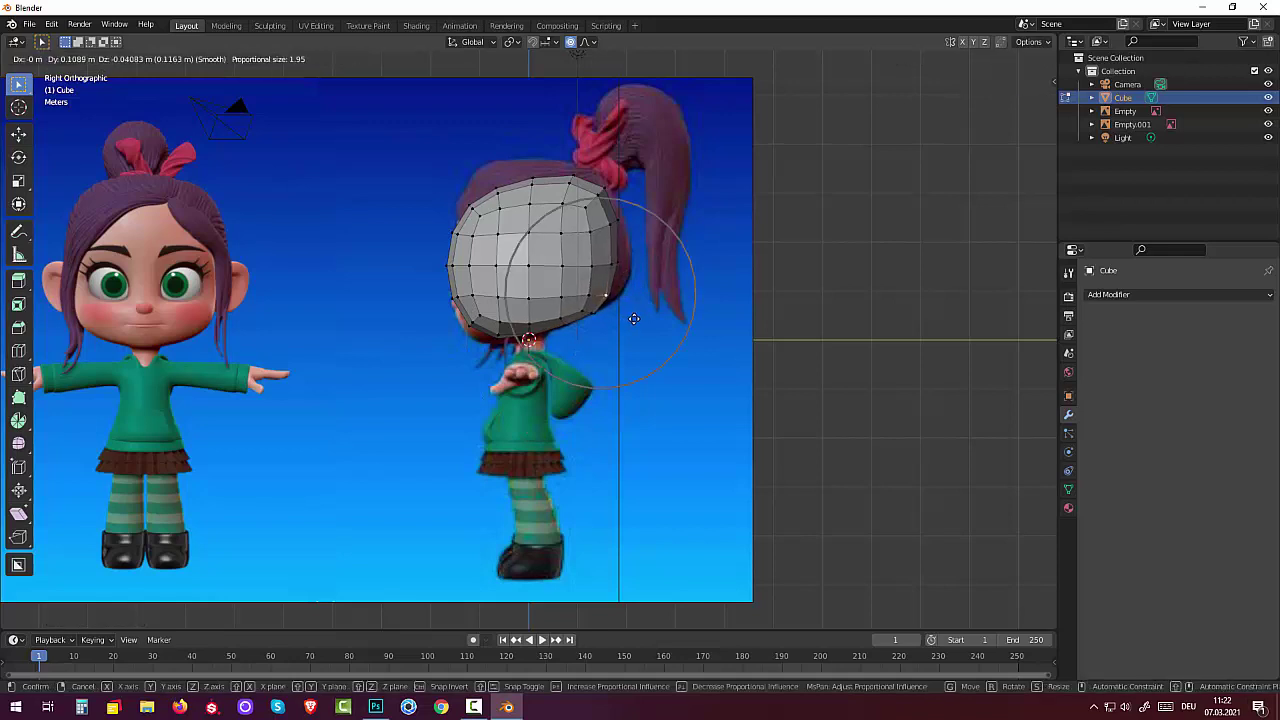
pyautogui.click(586, 322)
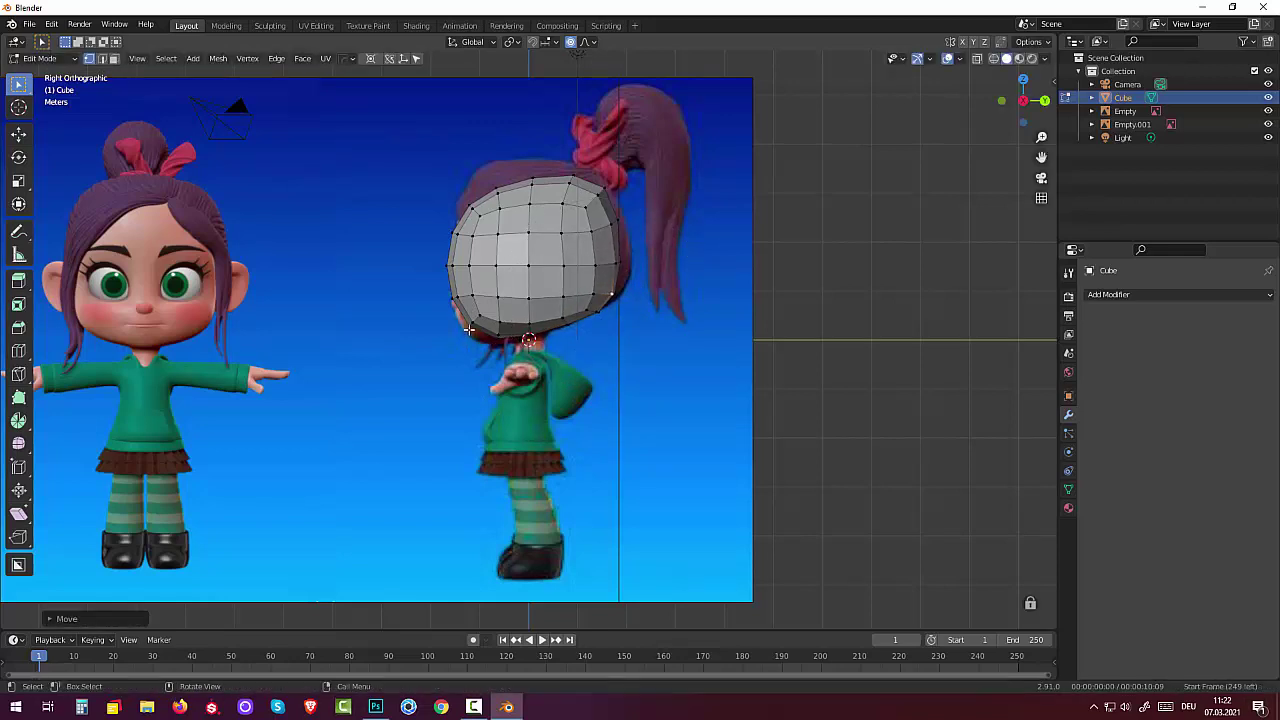
# - Move the lower face, face front and forehead vertices onto the reference profile outline
pyautogui.click(469, 326)
pyautogui.press('g')
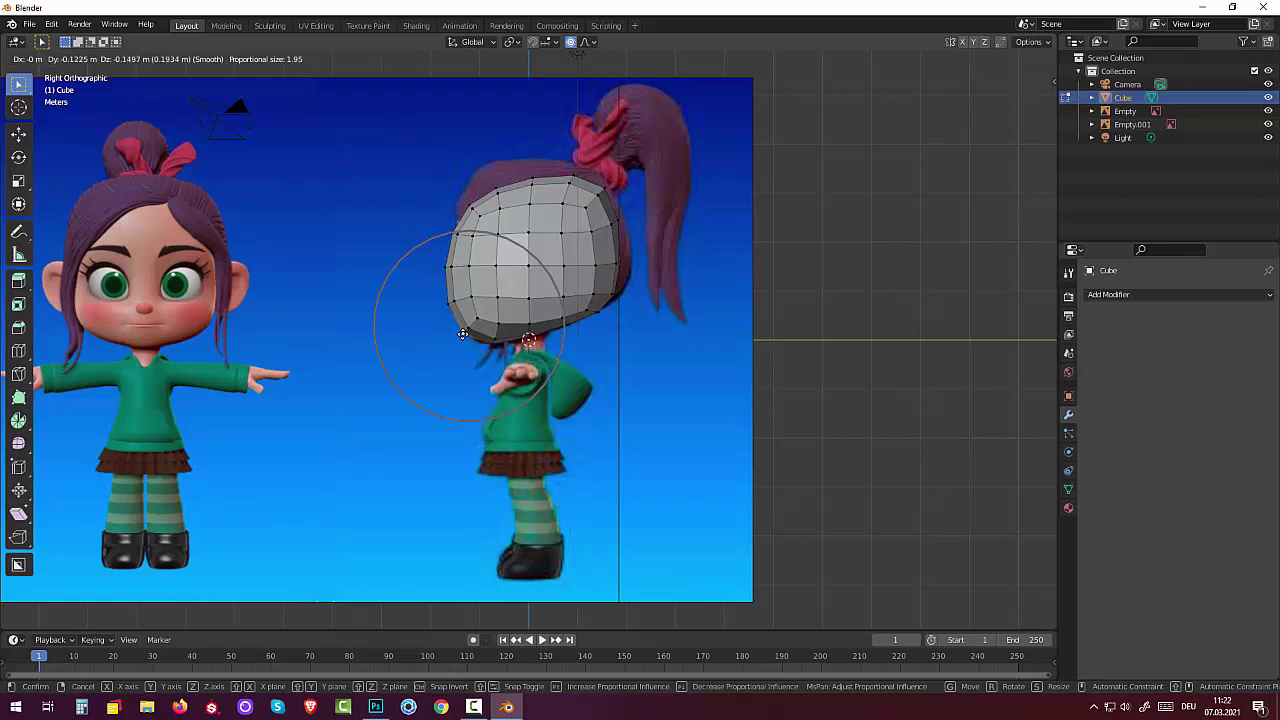
pyautogui.click(462, 303)
pyautogui.click(446, 268)
pyautogui.press('g')
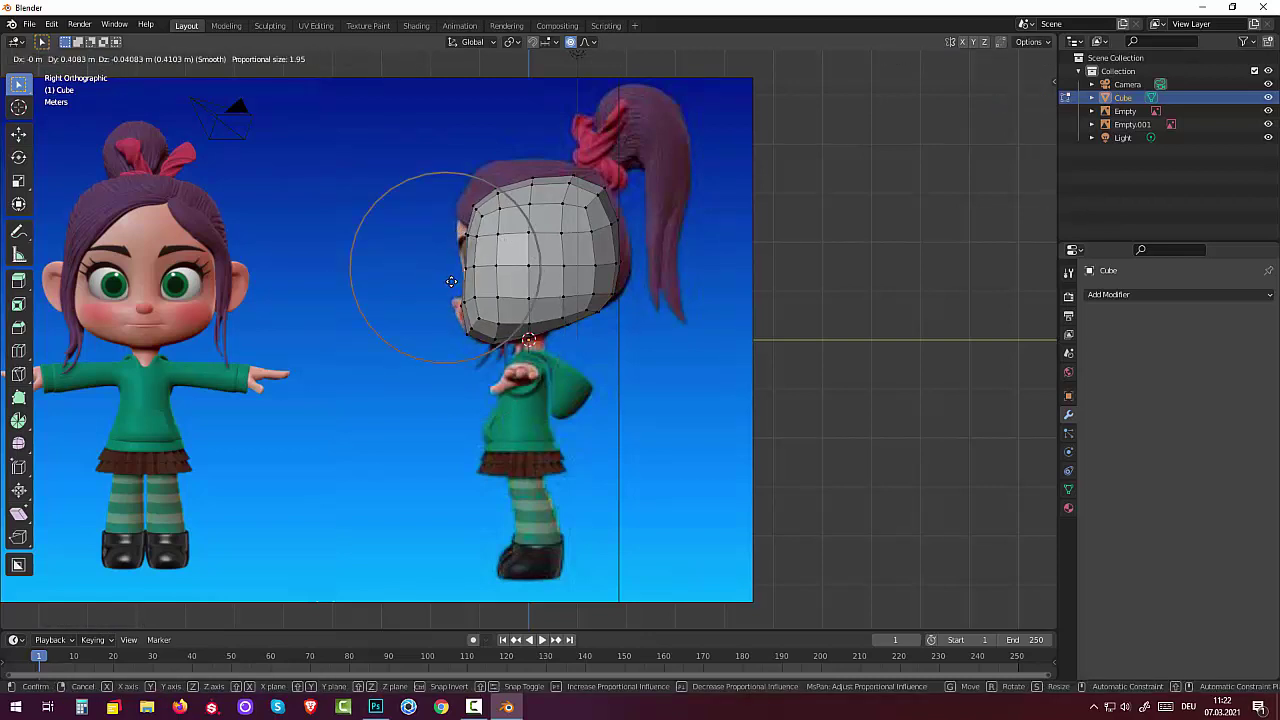
pyautogui.click(452, 281)
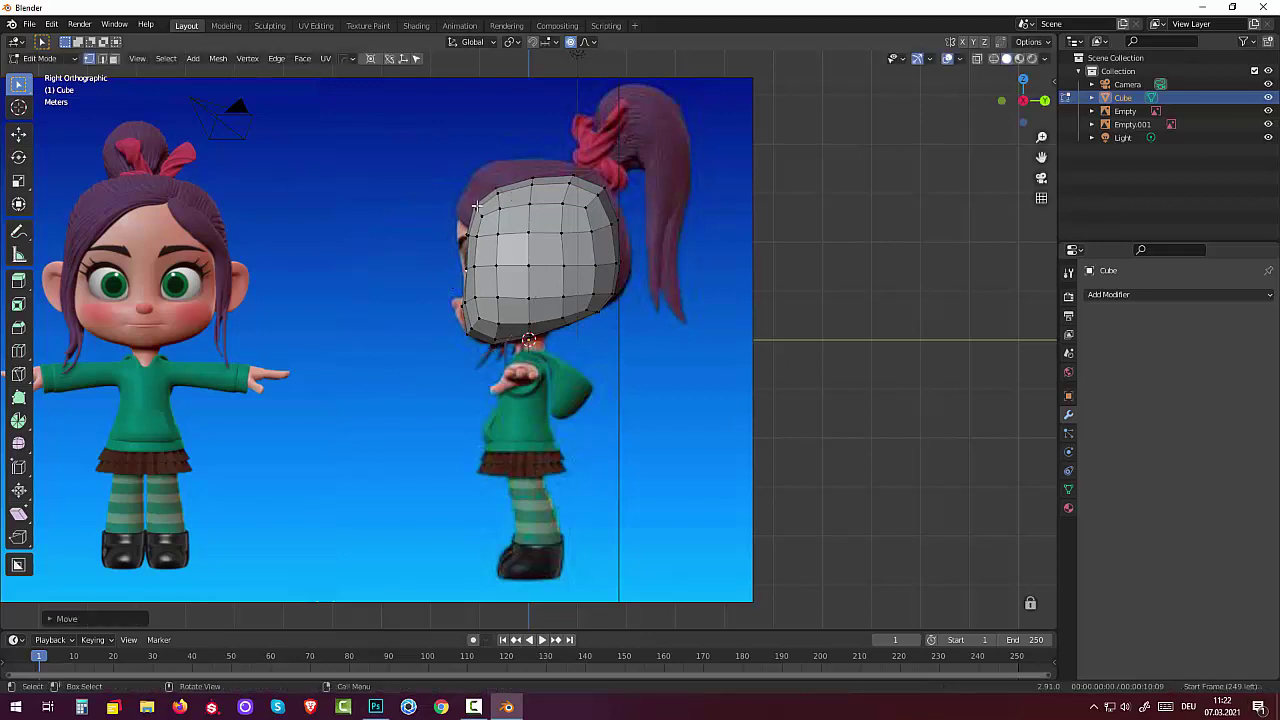
pyautogui.click(472, 205)
pyautogui.press('g')
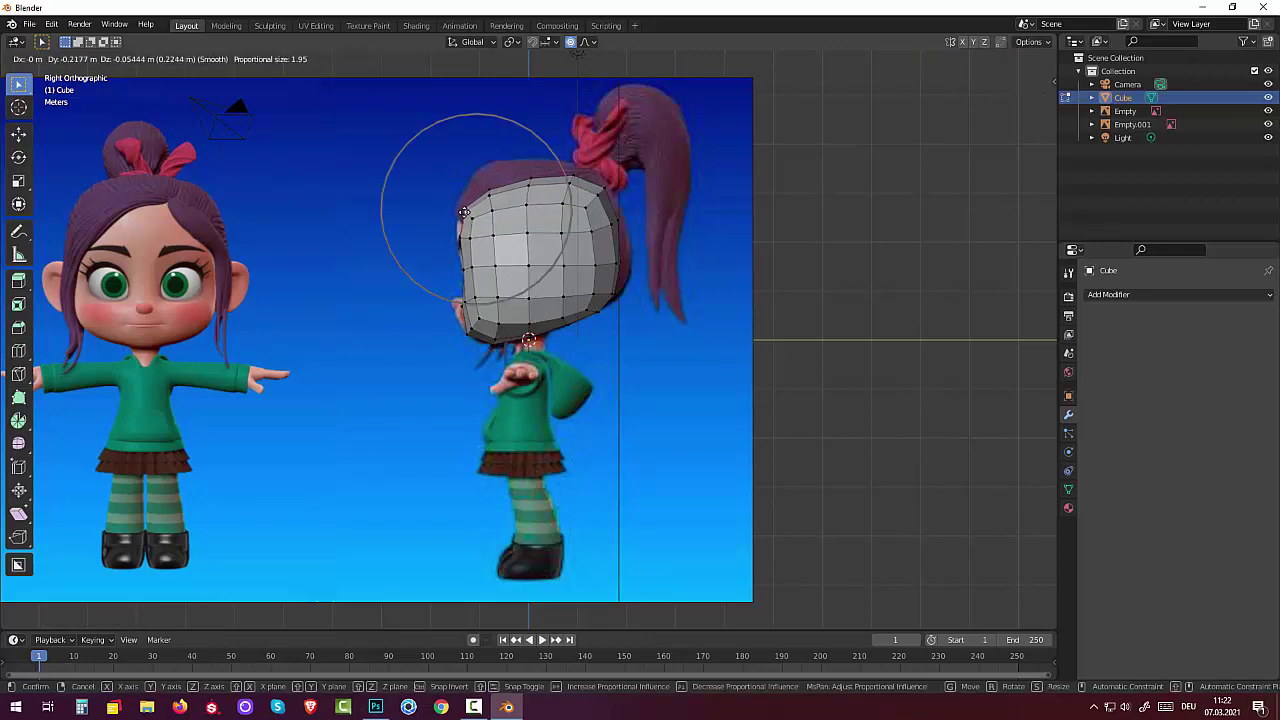
pyautogui.click(462, 213)
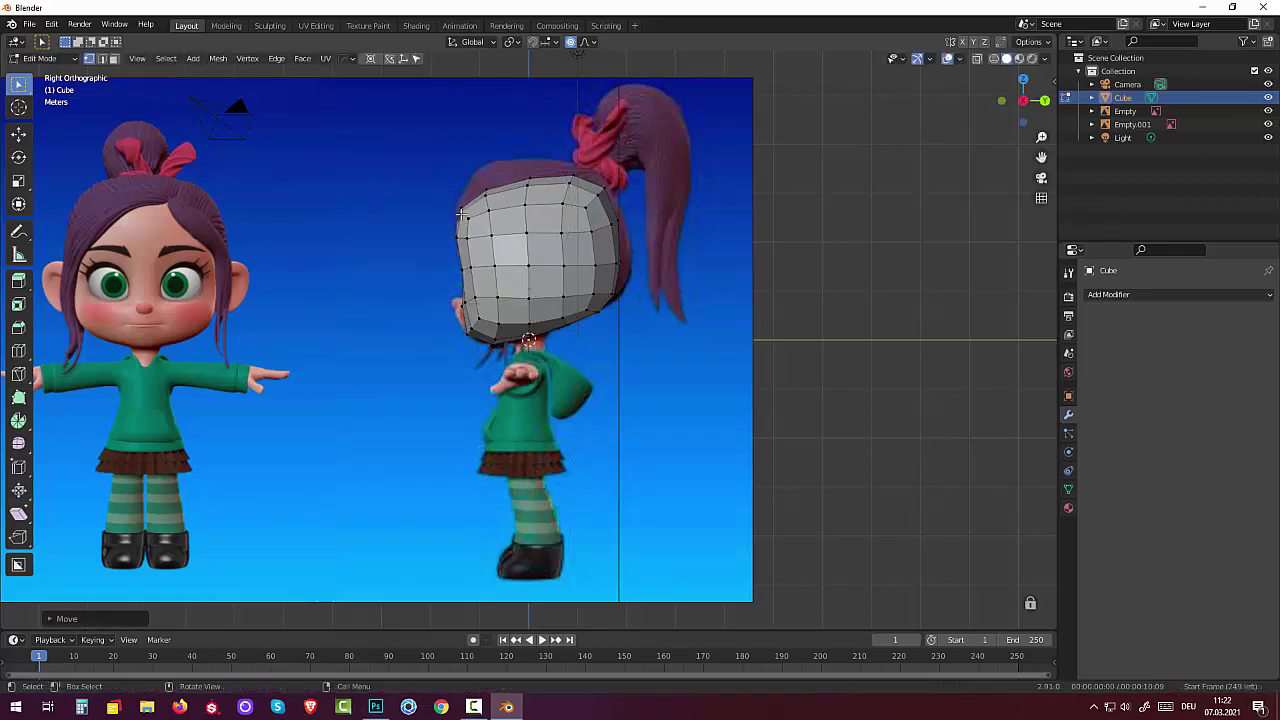
pyautogui.click(459, 307)
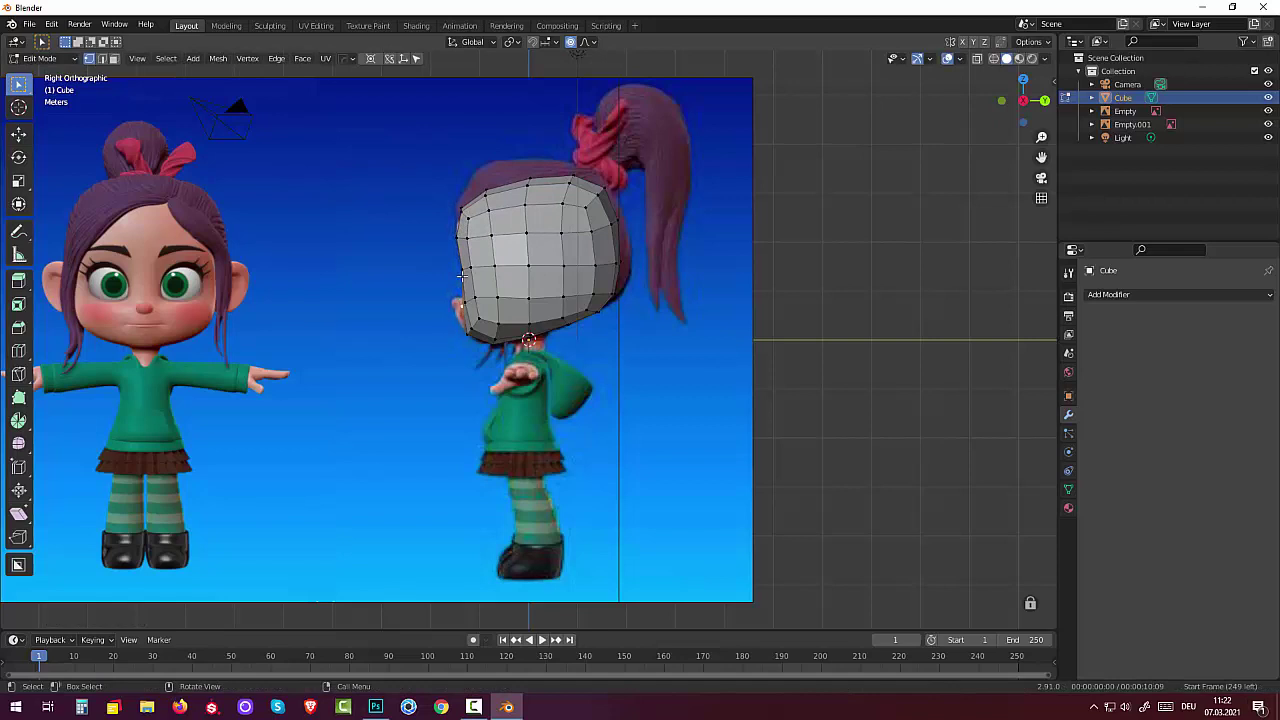
pyautogui.scroll(-1, 462, 269)
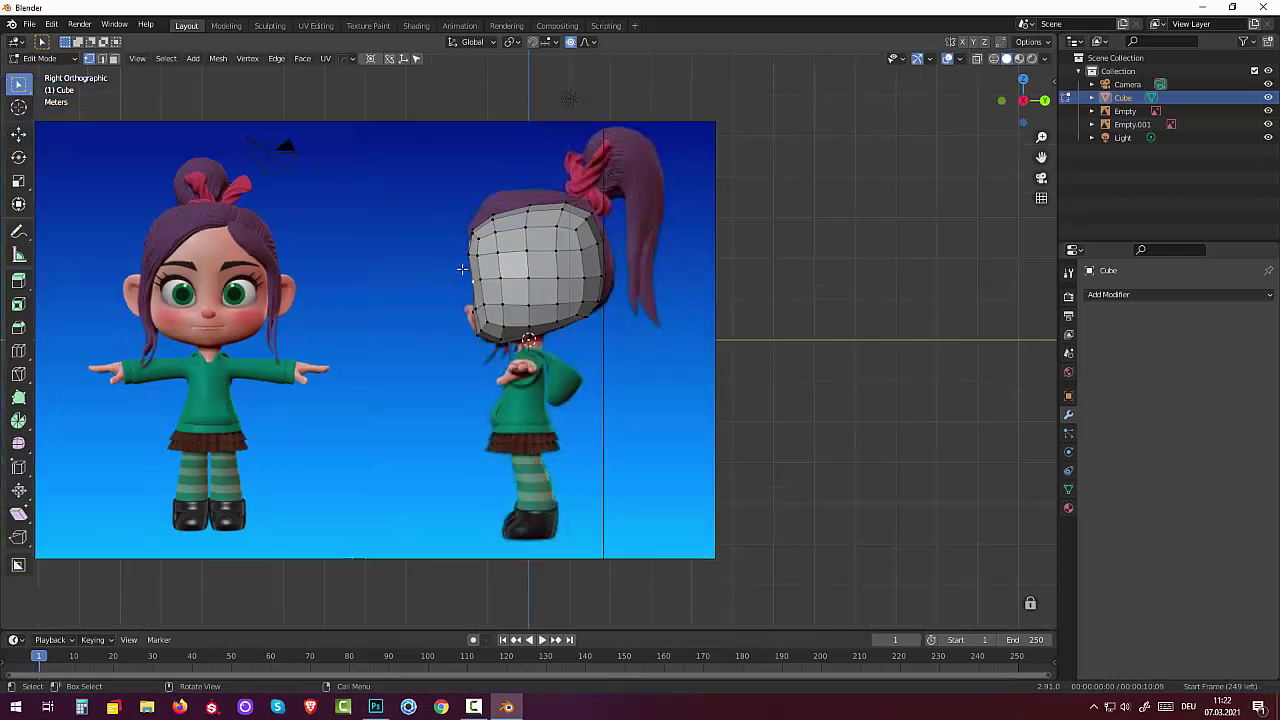
pyautogui.scroll(2, 462, 269)
# - Pull the lower face forward and round the forehead top to match the reference outline
pyautogui.press('g')
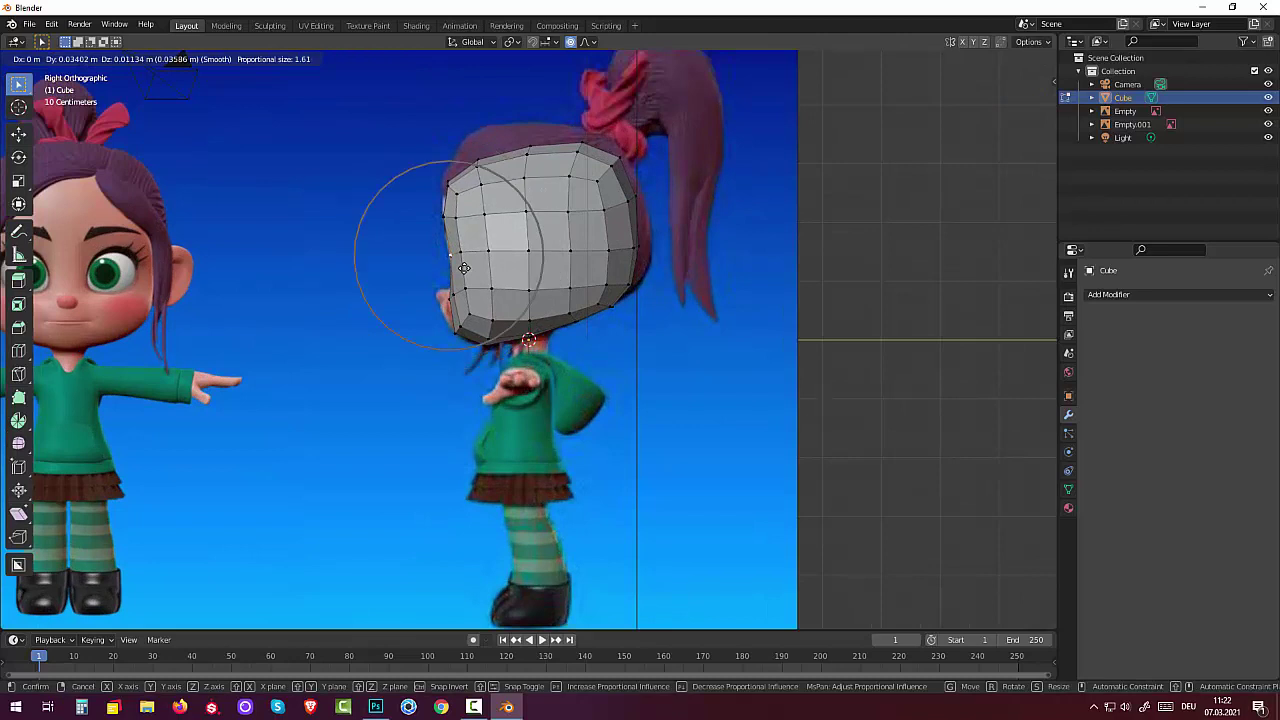
pyautogui.scroll(5, 463, 268)
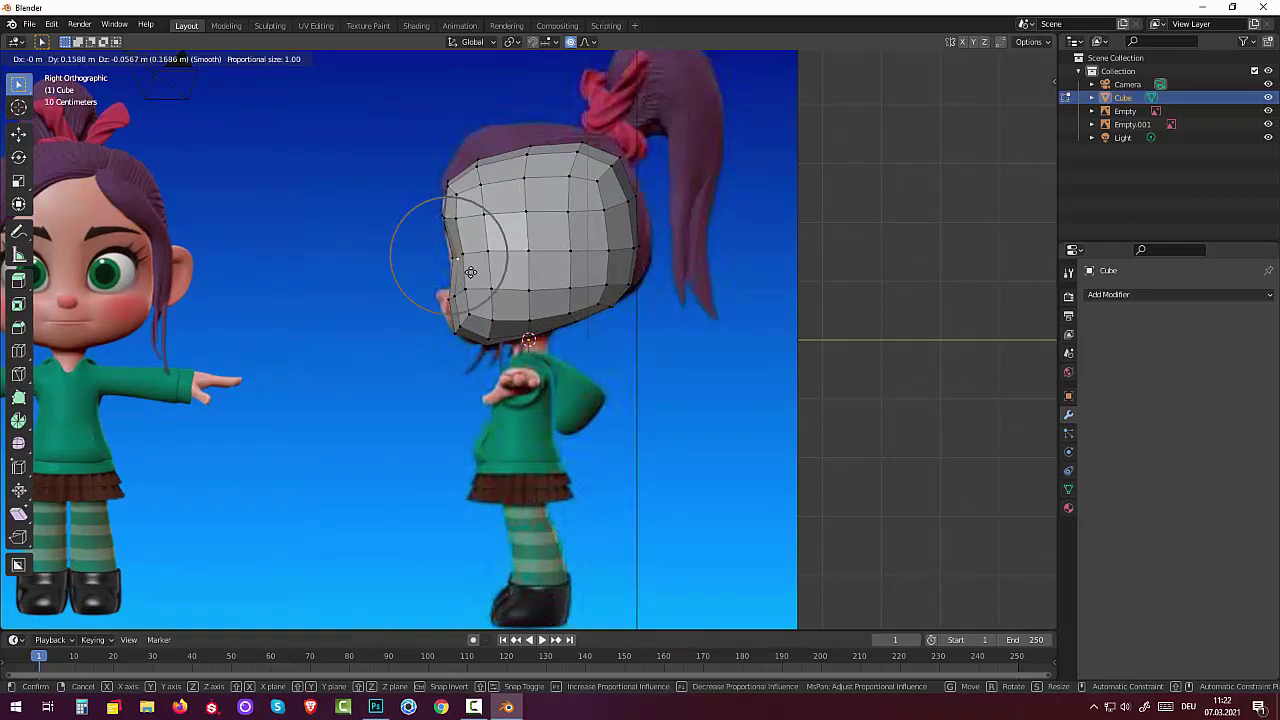
pyautogui.click(455, 295)
pyautogui.press('g')
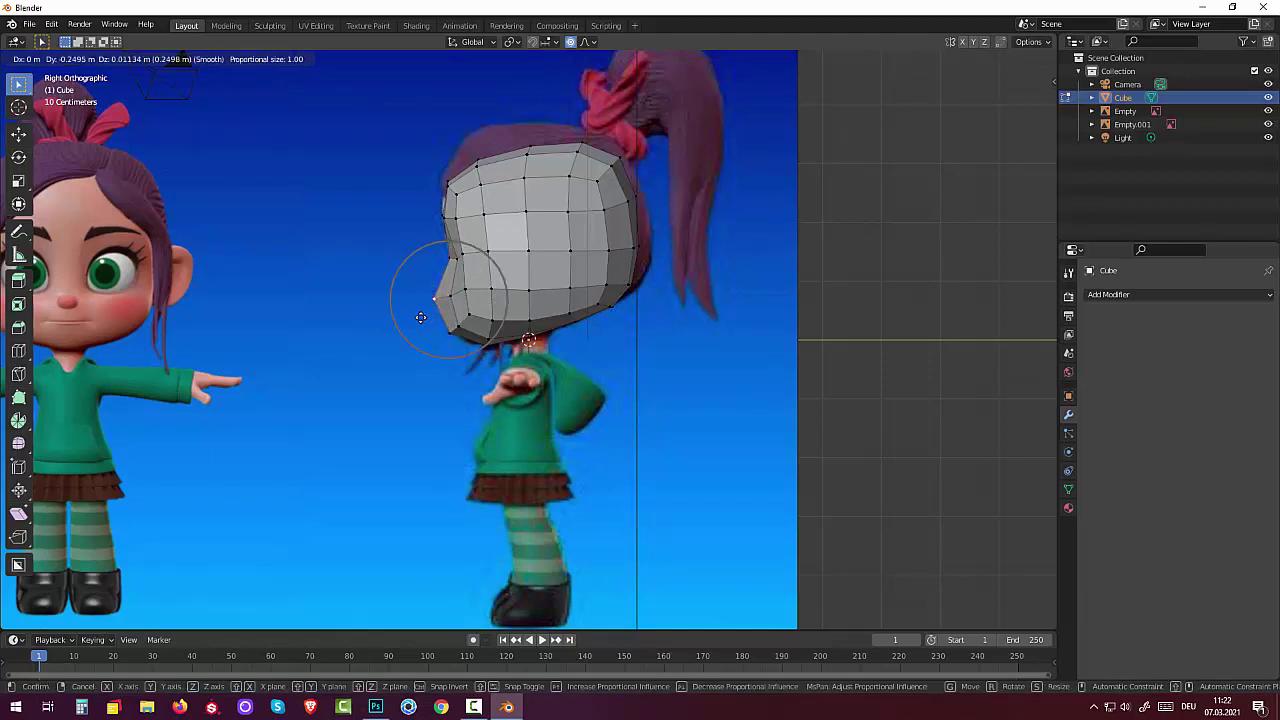
pyautogui.click(421, 317)
pyautogui.click(449, 181)
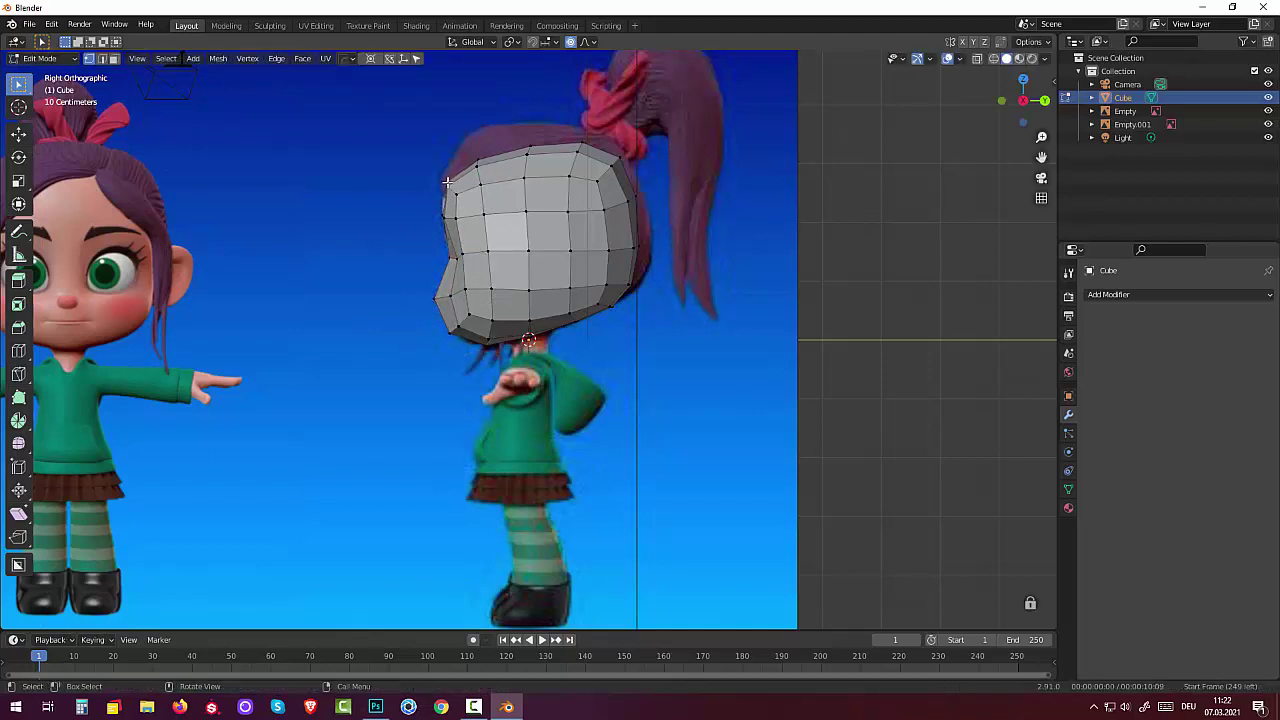
pyautogui.press('g')
pyautogui.scroll(-2, 442, 189)
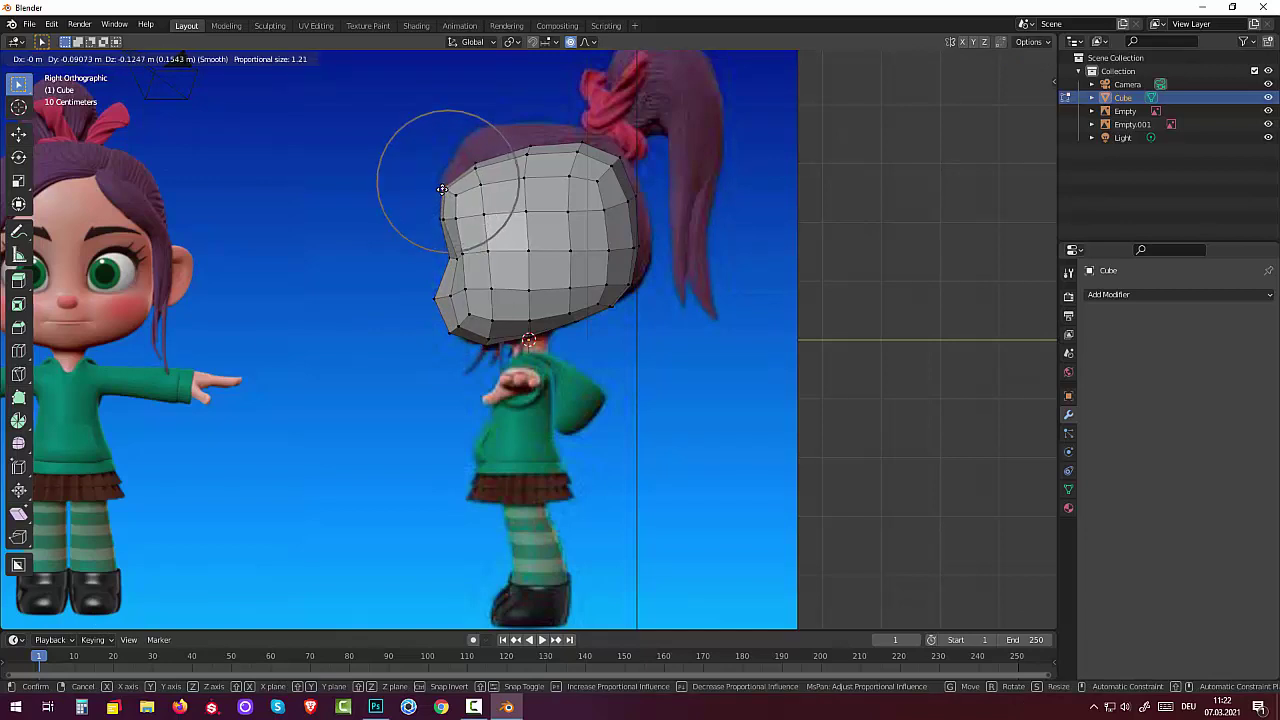
pyautogui.scroll(-1, 443, 189)
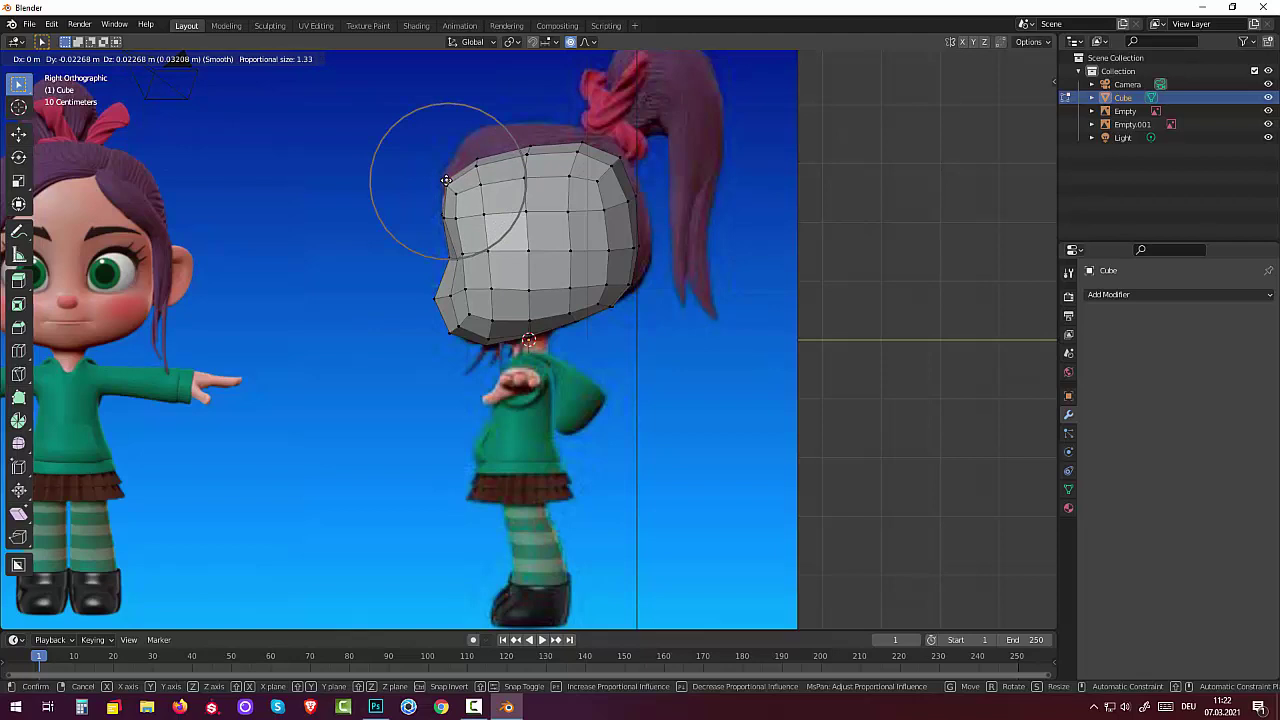
pyautogui.click(447, 176)
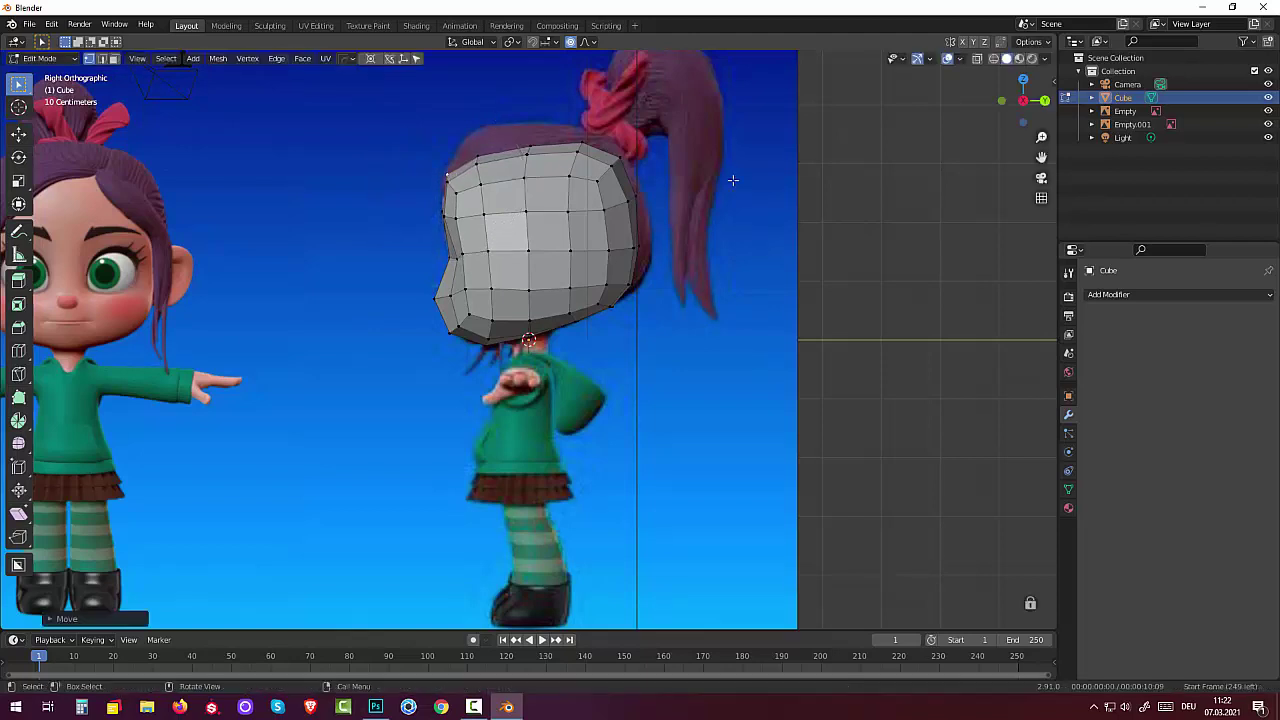
# - Reshape the crown and lower back of the head near the ponytail and nape
pyautogui.click(623, 160)
pyautogui.press('g')
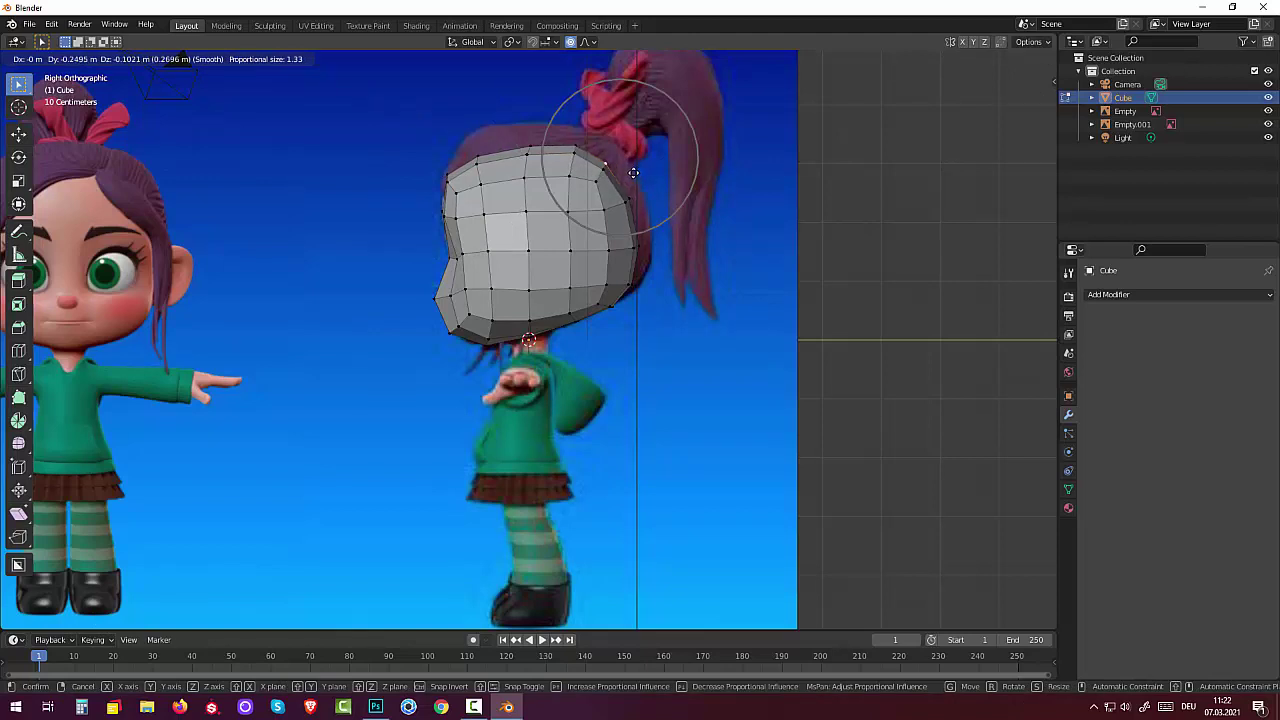
pyautogui.click(635, 174)
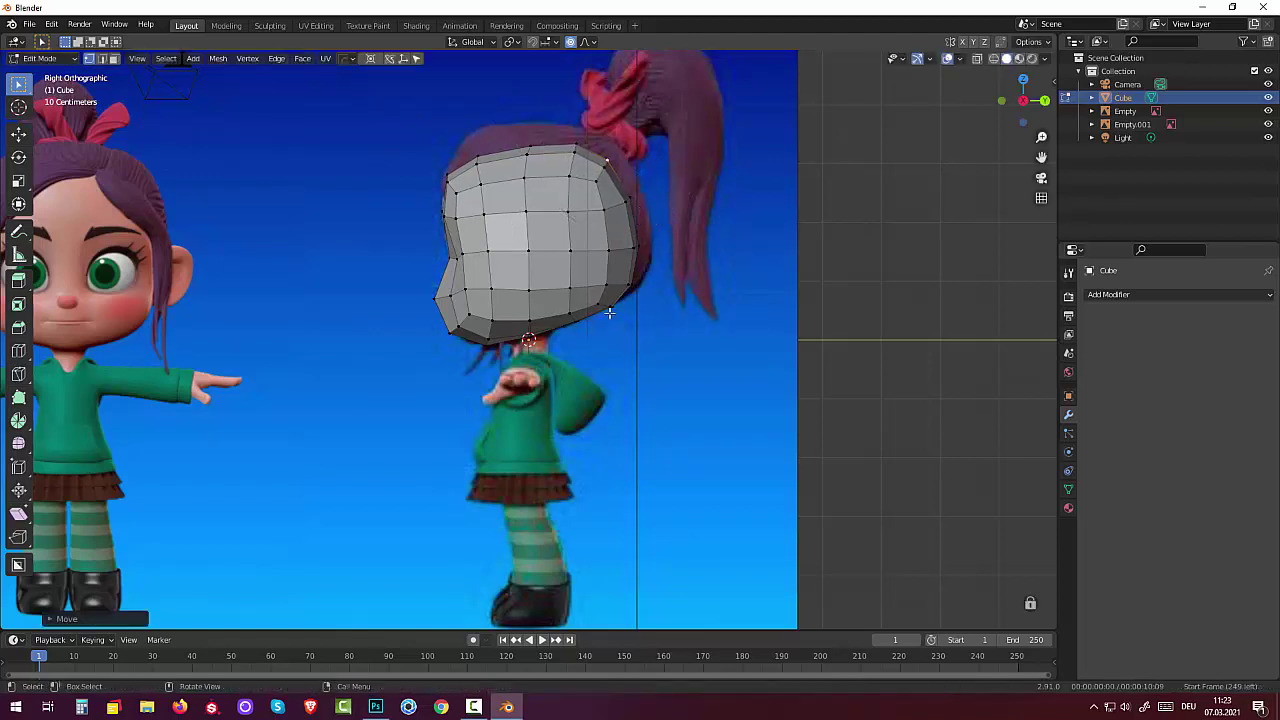
pyautogui.click(613, 308)
pyautogui.press('g')
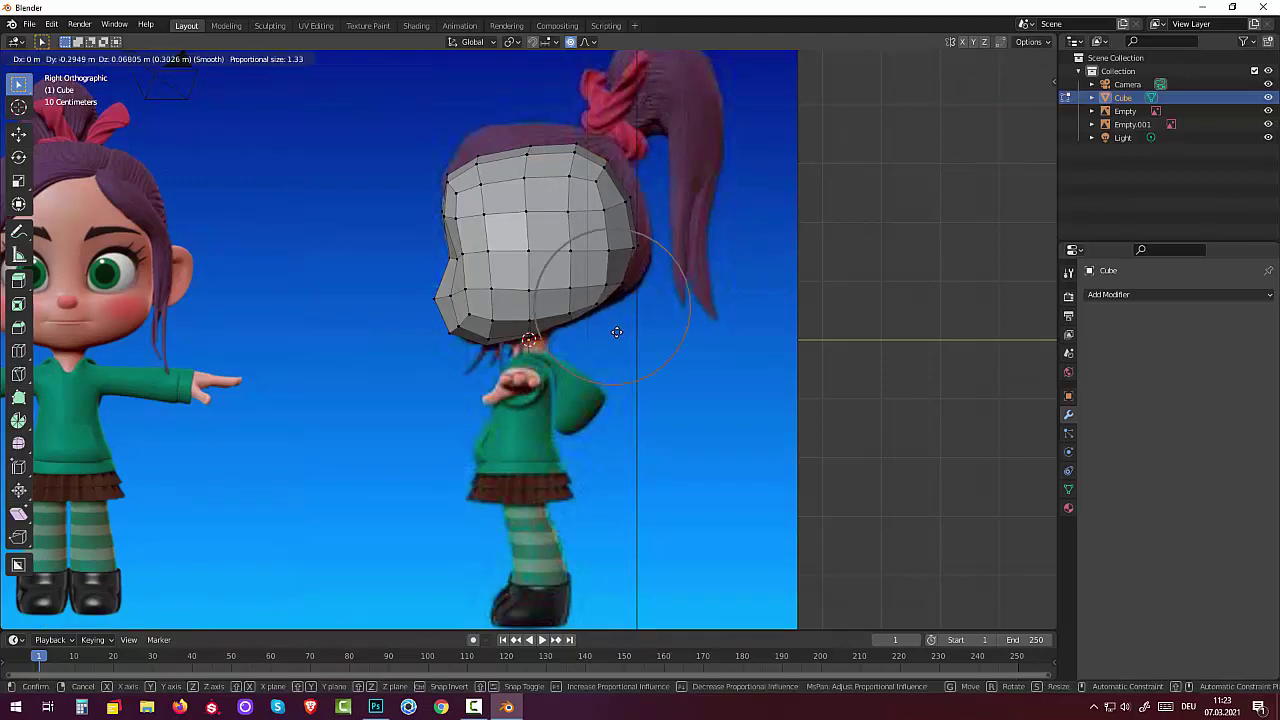
pyautogui.click(621, 338)
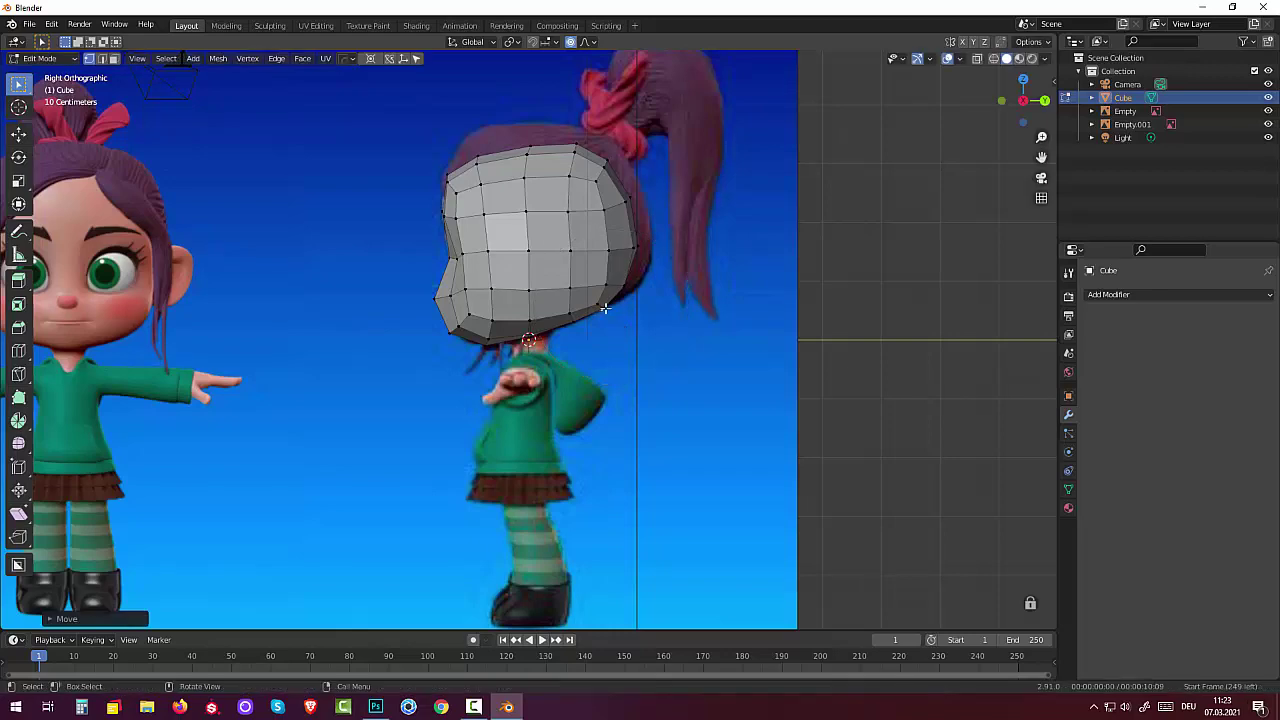
pyautogui.click(597, 305)
pyautogui.moveTo(595, 318)
pyautogui.mouseDown(button='middle')
pyautogui.moveTo(625, 332)
pyautogui.moveTo(760, 334)
pyautogui.moveTo(683, 374)
pyautogui.moveTo(714, 331)
pyautogui.moveTo(713, 358)
pyautogui.moveTo(560, 352)
pyautogui.mouseUp(button='middle')
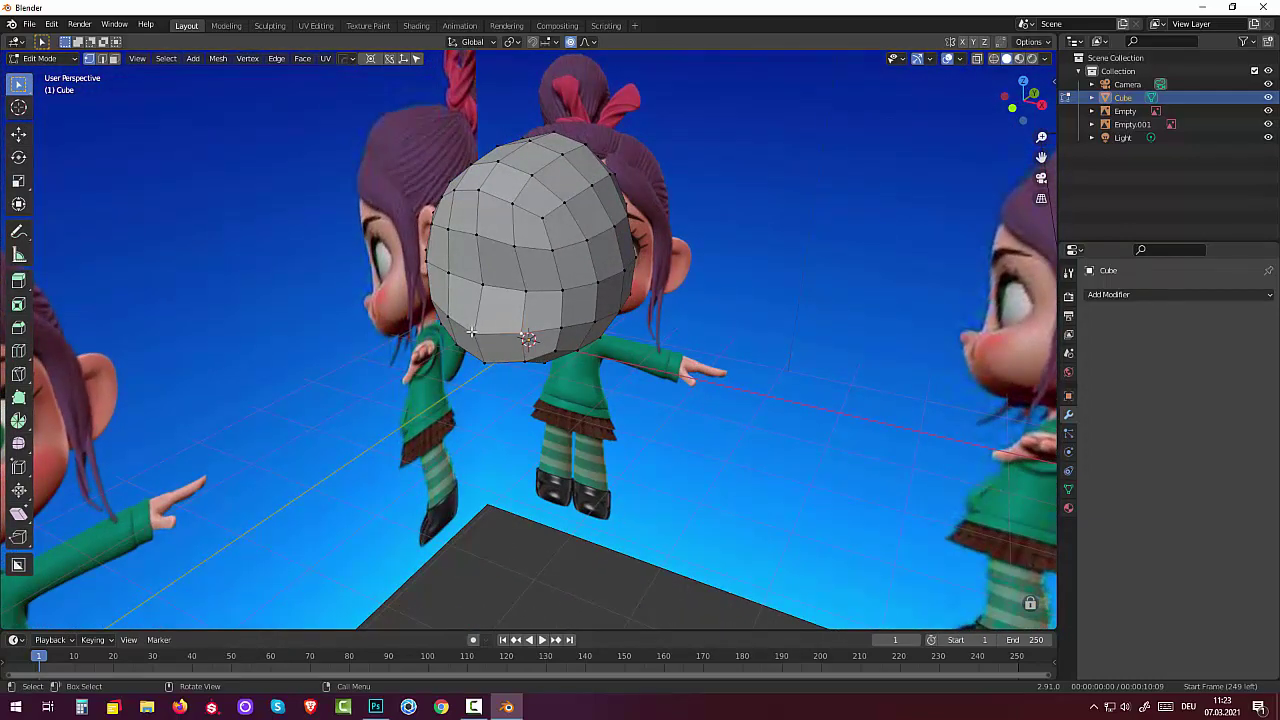
pyautogui.moveTo(536, 350); pyautogui.dragTo(537, 352, button='middle')
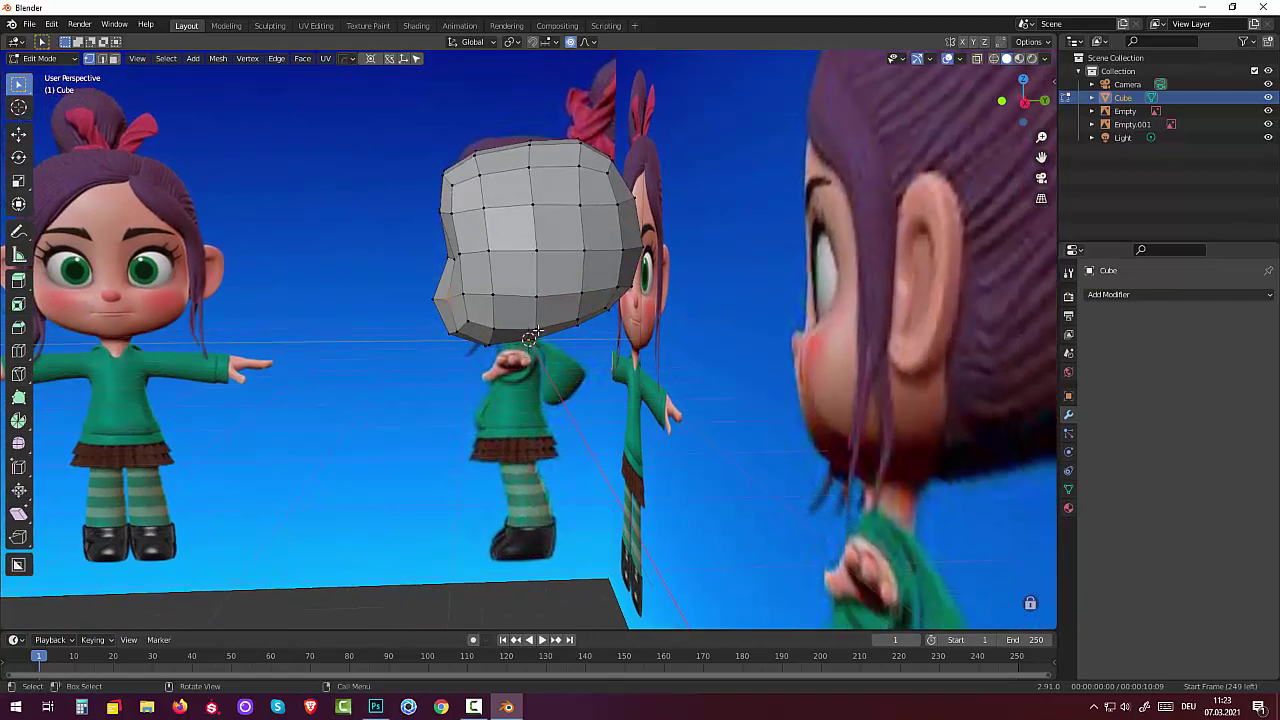
pyautogui.press('KP_3')
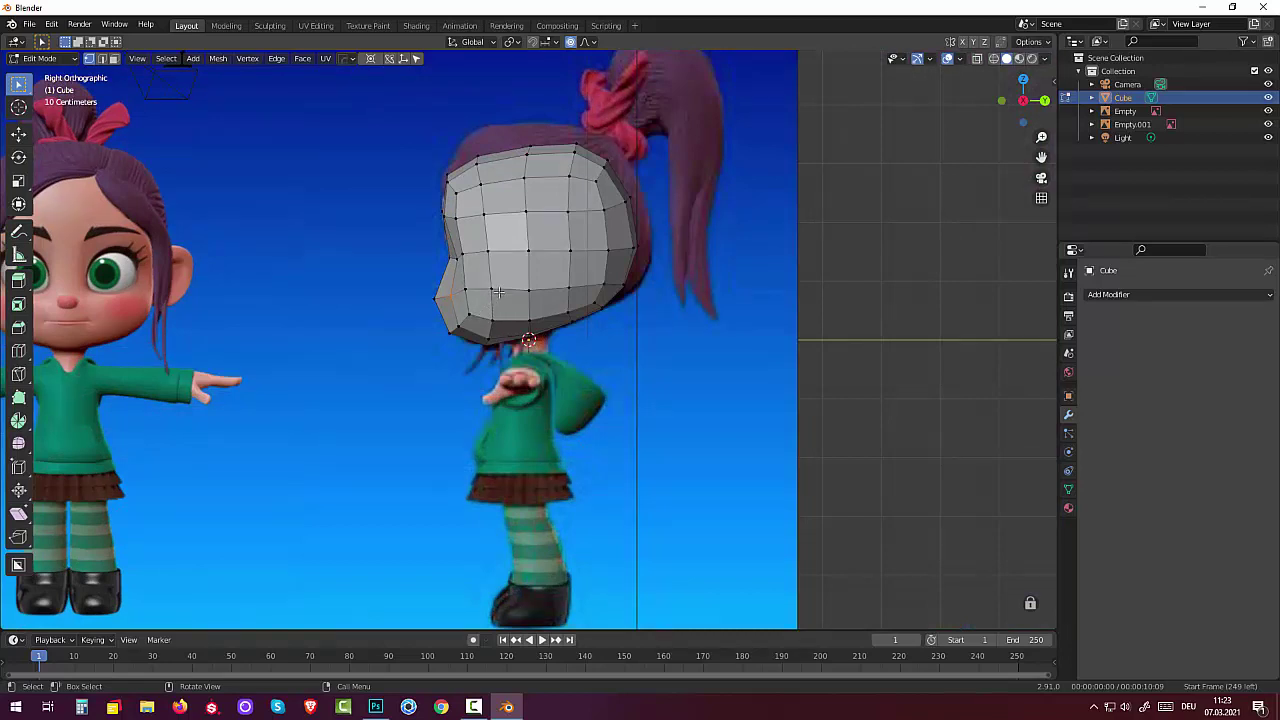
# - Tuck the pointed lower face vertex inward with proportional size reduced to 0.68
pyautogui.press('g')
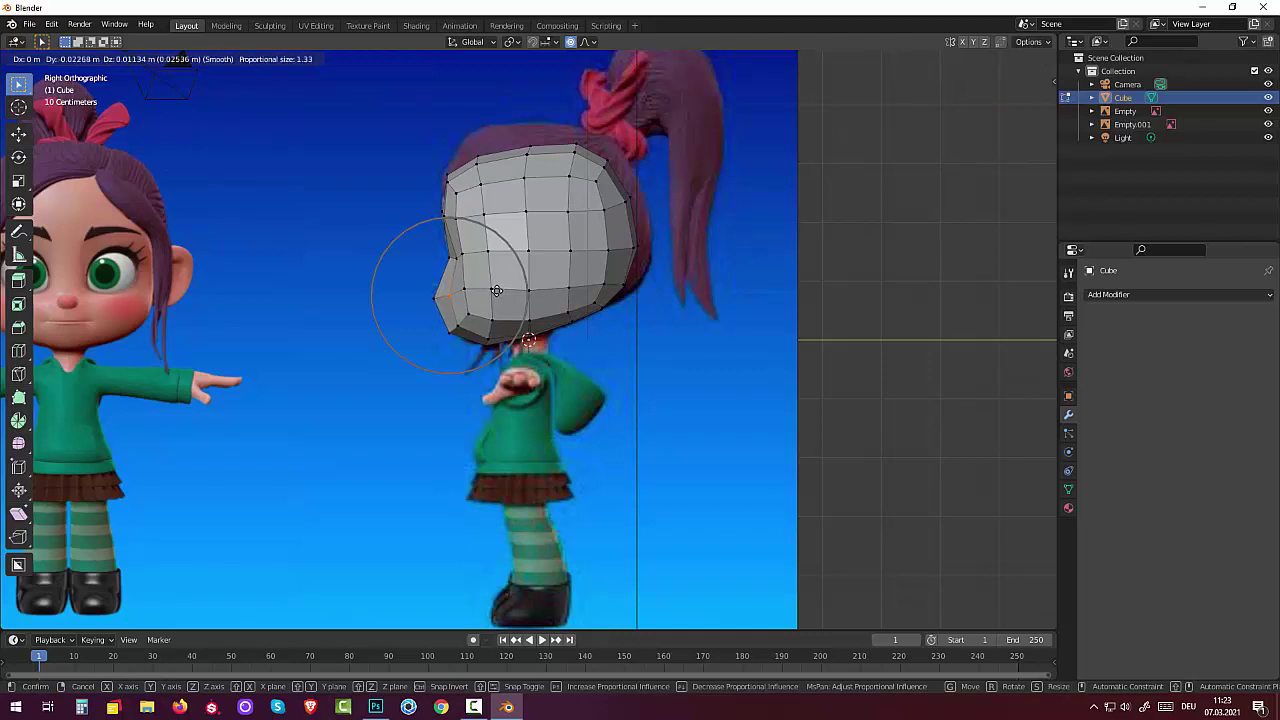
pyautogui.scroll(-1, 498, 291)
pyautogui.scroll(-2, 498, 291)
pyautogui.scroll(5, 498, 291)
pyautogui.scroll(5, 495, 291)
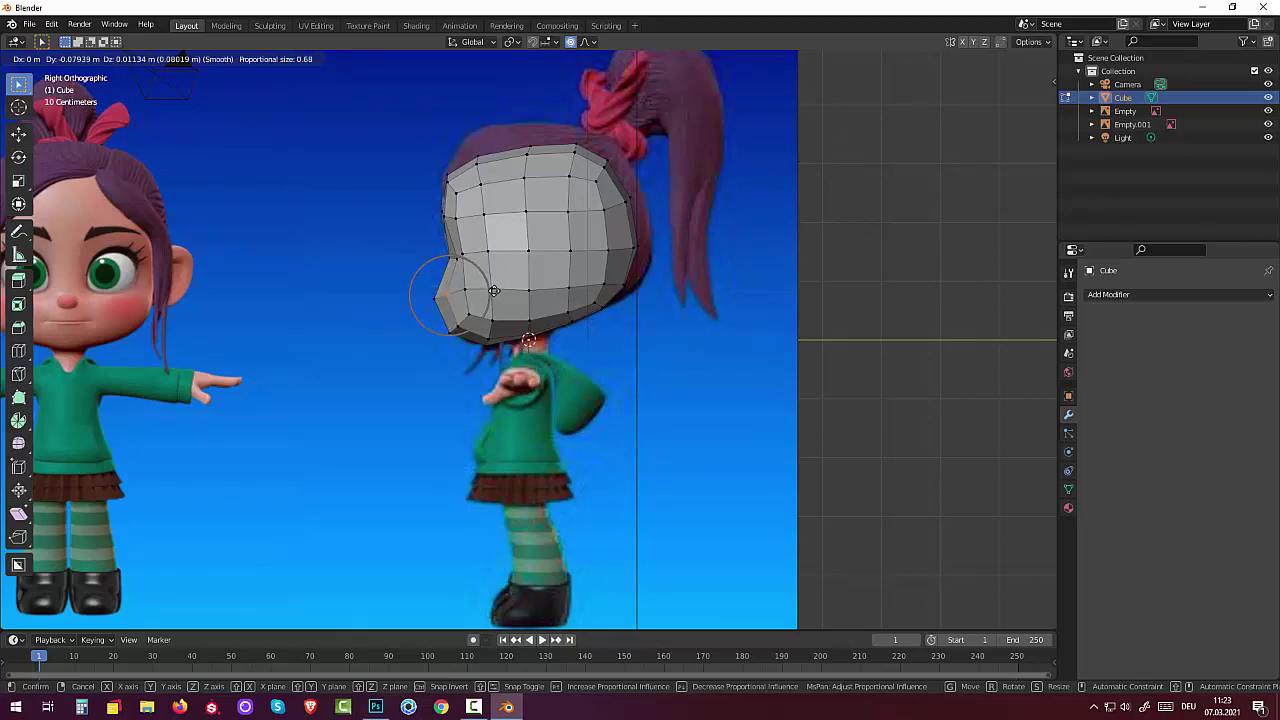
pyautogui.click(494, 291)
pyautogui.moveTo(494, 291)
pyautogui.mouseDown(button='middle')
pyautogui.moveTo(749, 309)
pyautogui.moveTo(749, 277)
pyautogui.moveTo(595, 282)
pyautogui.mouseUp(button='middle')
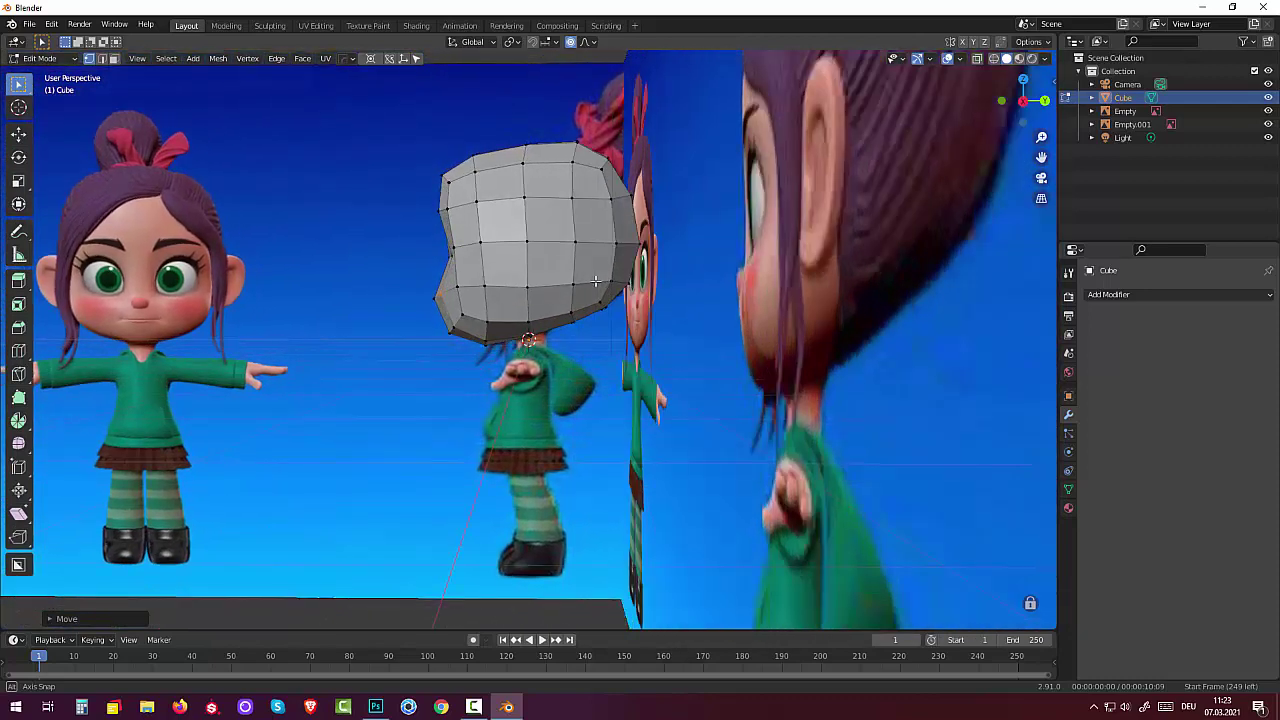
# - Enable X-ray, return to Right Orthographic view, deselect all and switch to Edge select mode
pyautogui.click(977, 60)
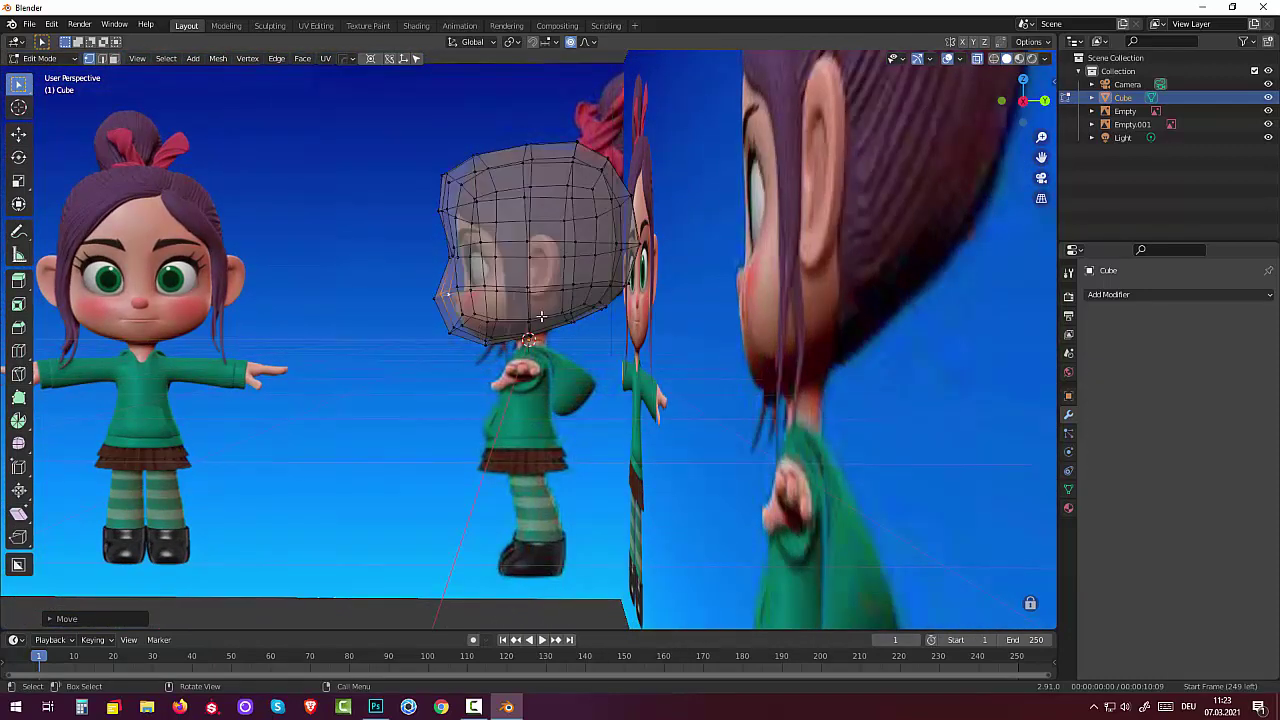
pyautogui.press('KP_3')
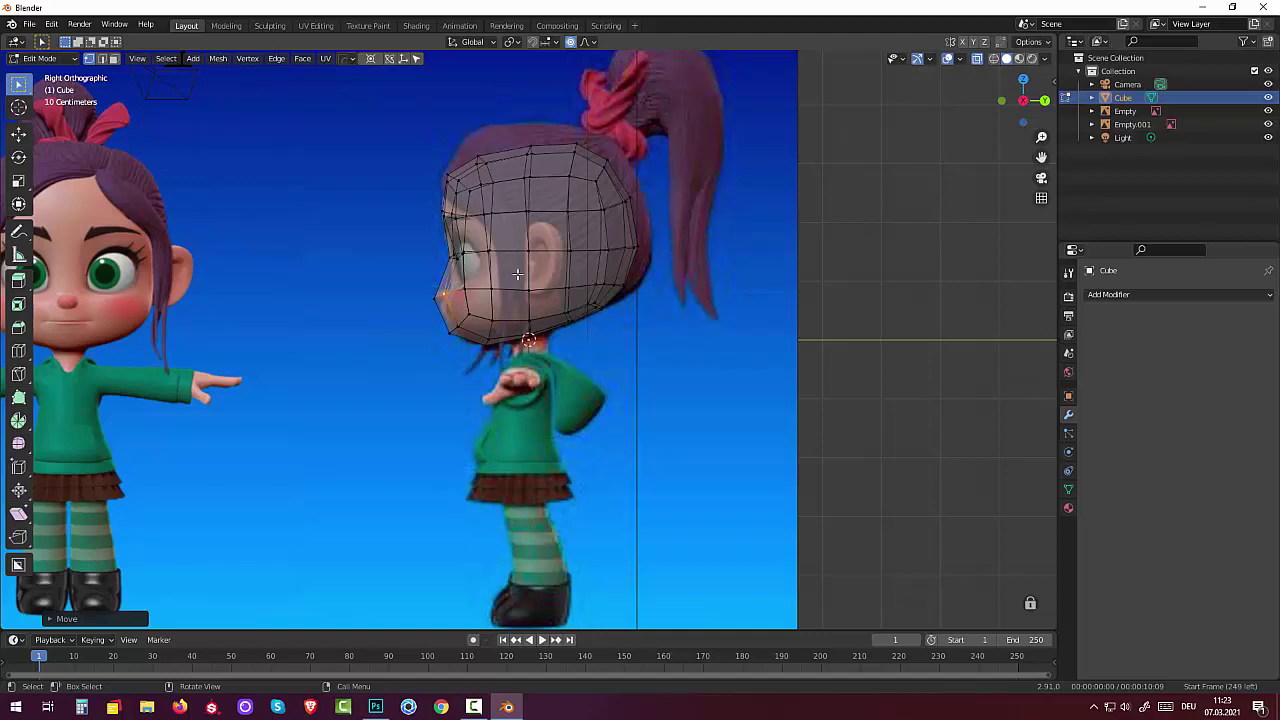
pyautogui.hotkey('alt', 'a')
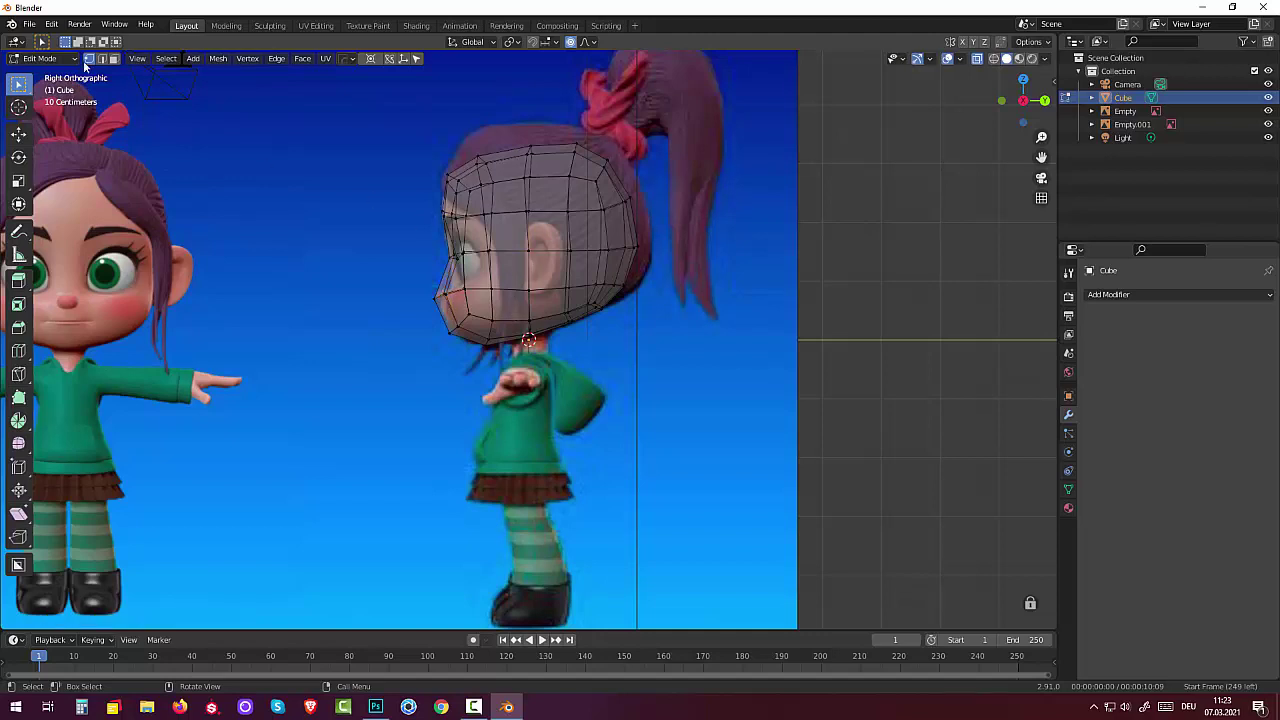
pyautogui.click(101, 58)
# - Add a centred horizontal edge loop around the head at eye level with Ctrl+R
pyautogui.hotkey('ctrl', 'r')
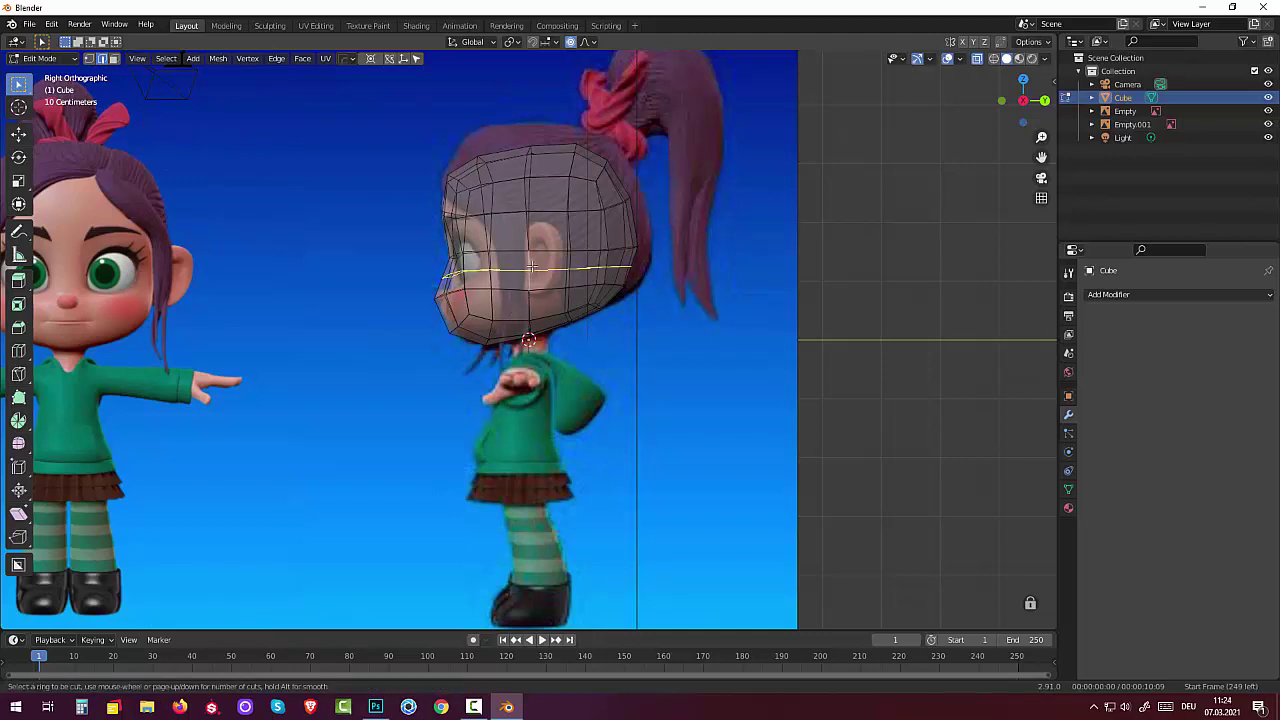
pyautogui.click(533, 267)
pyautogui.rightClick(533, 267)
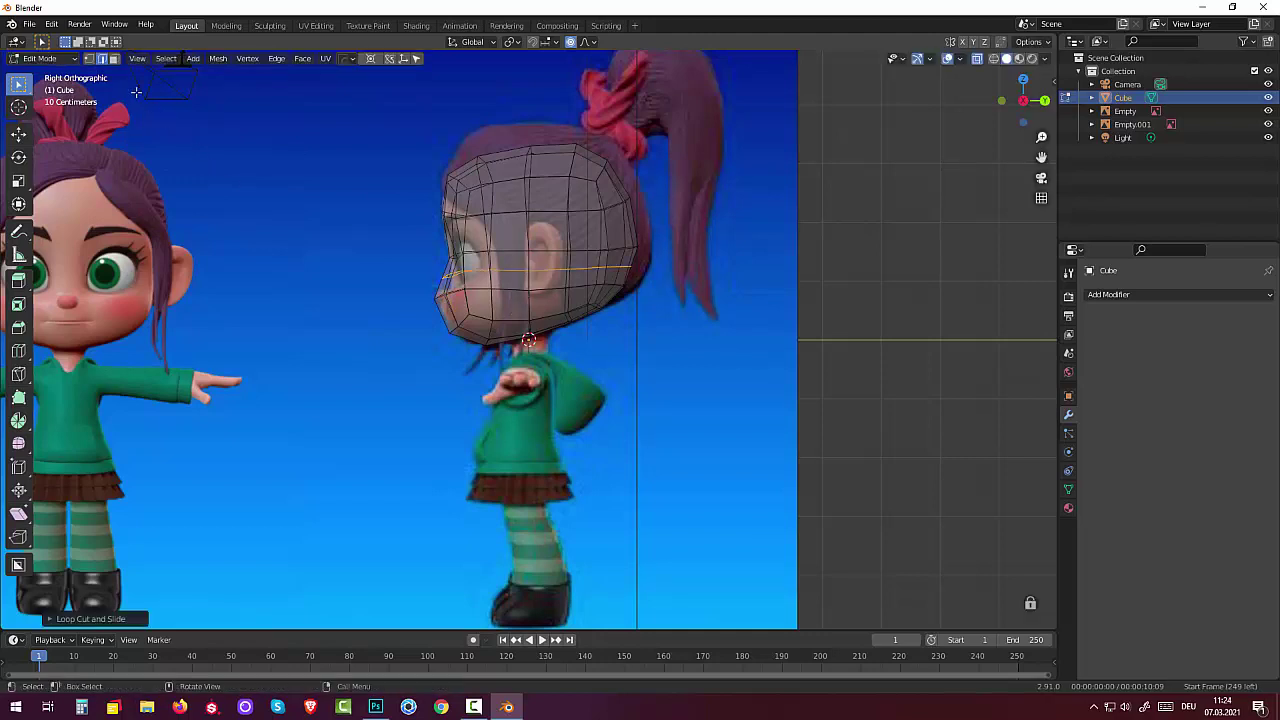
pyautogui.click(435, 292)
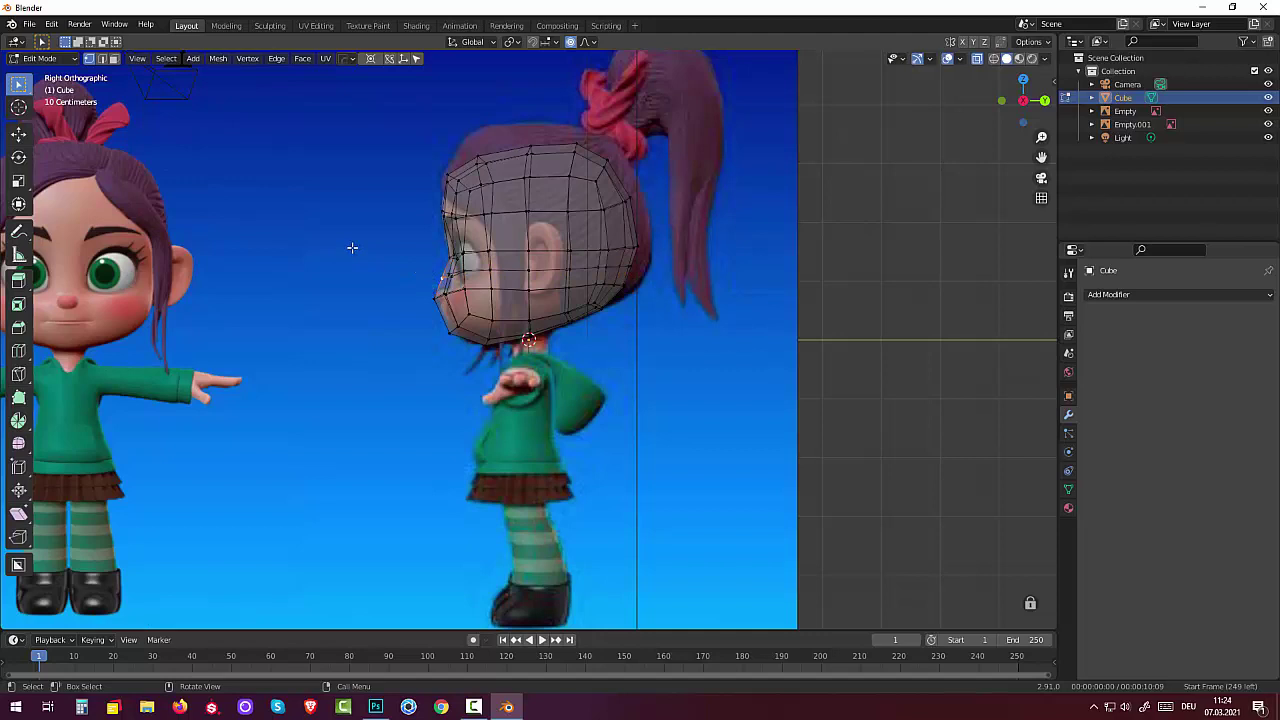
pyautogui.press('g')
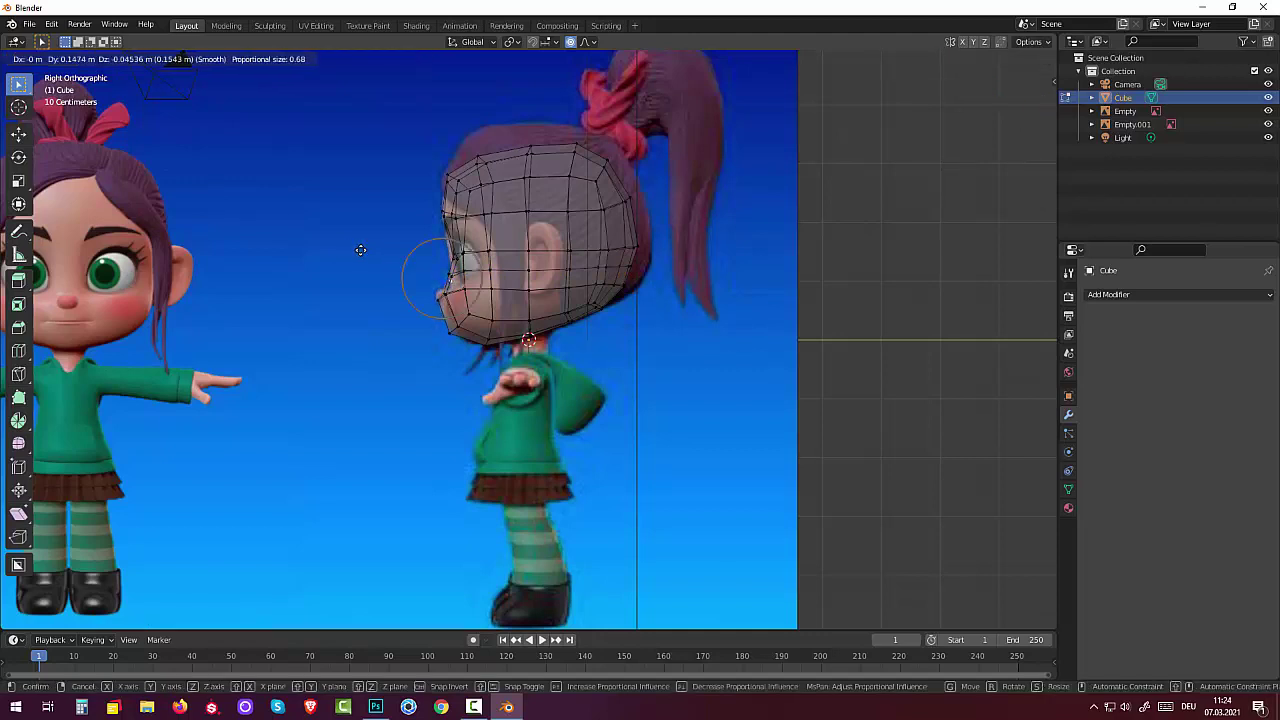
# - Pull the nose-area vertex forward and nudge it up along the nose outline
pyautogui.click(360, 249)
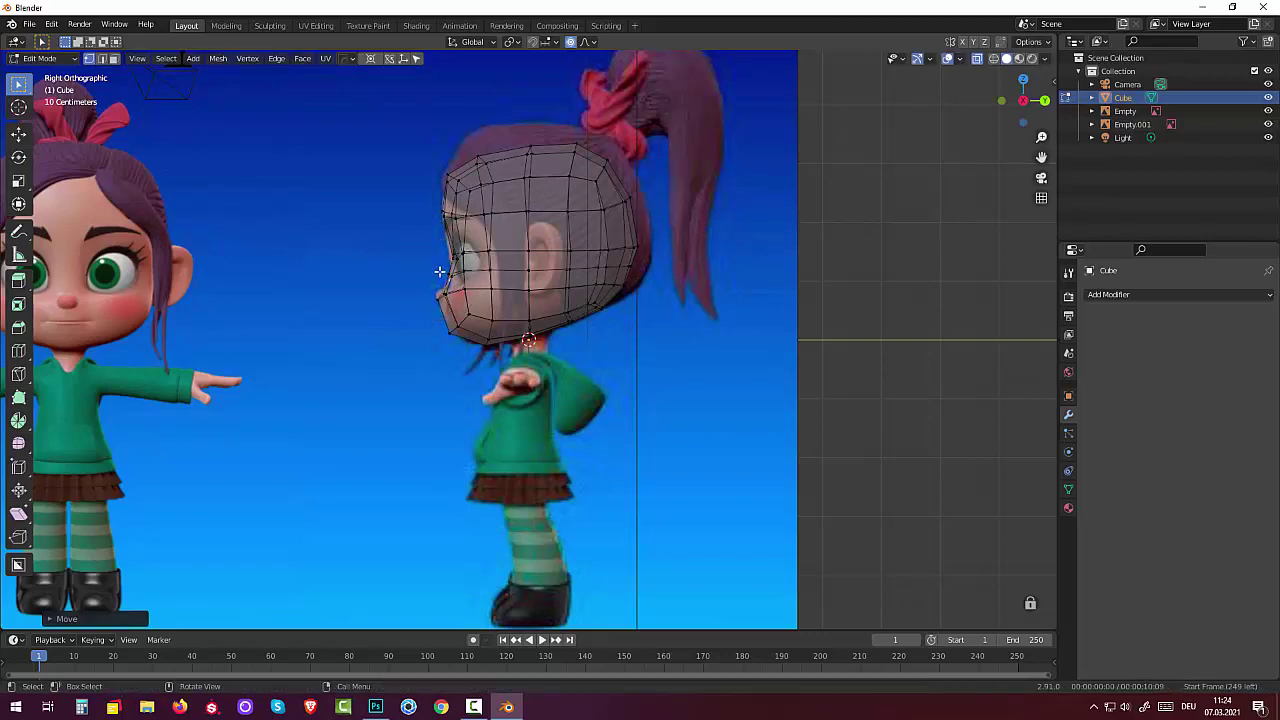
pyautogui.scroll(2, 447, 276)
pyautogui.scroll(2, 451, 278)
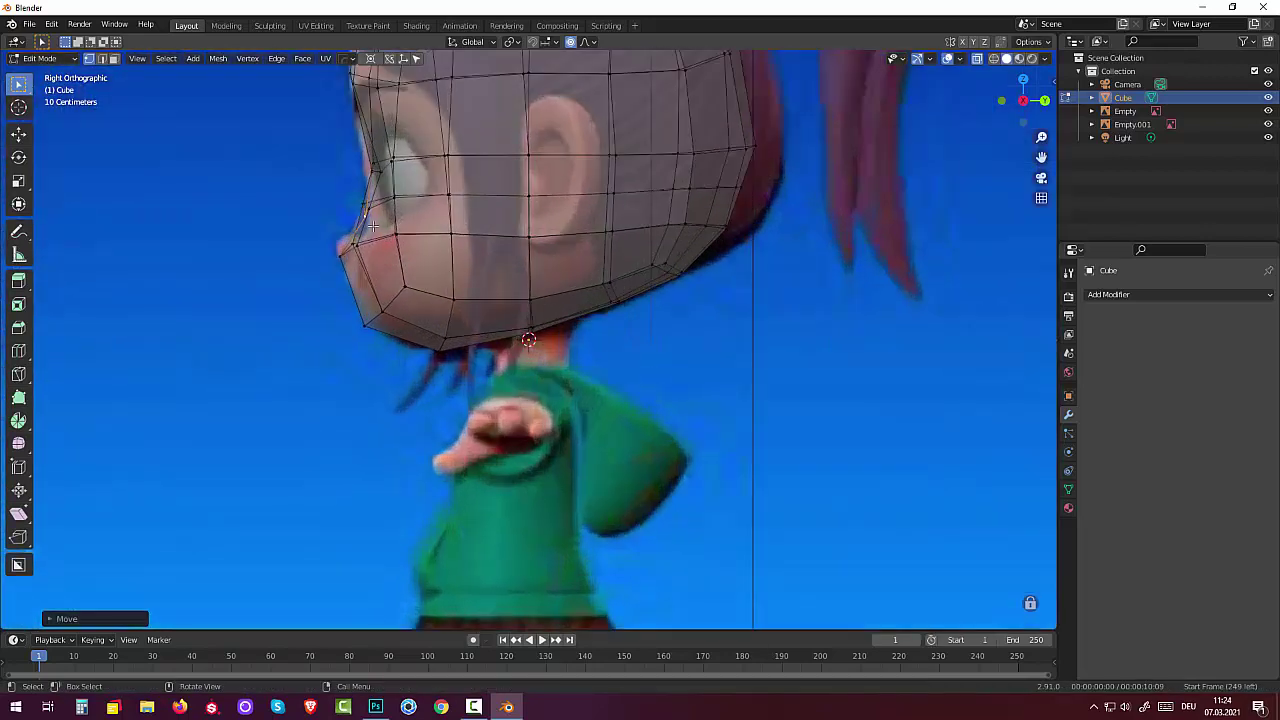
pyautogui.press('g')
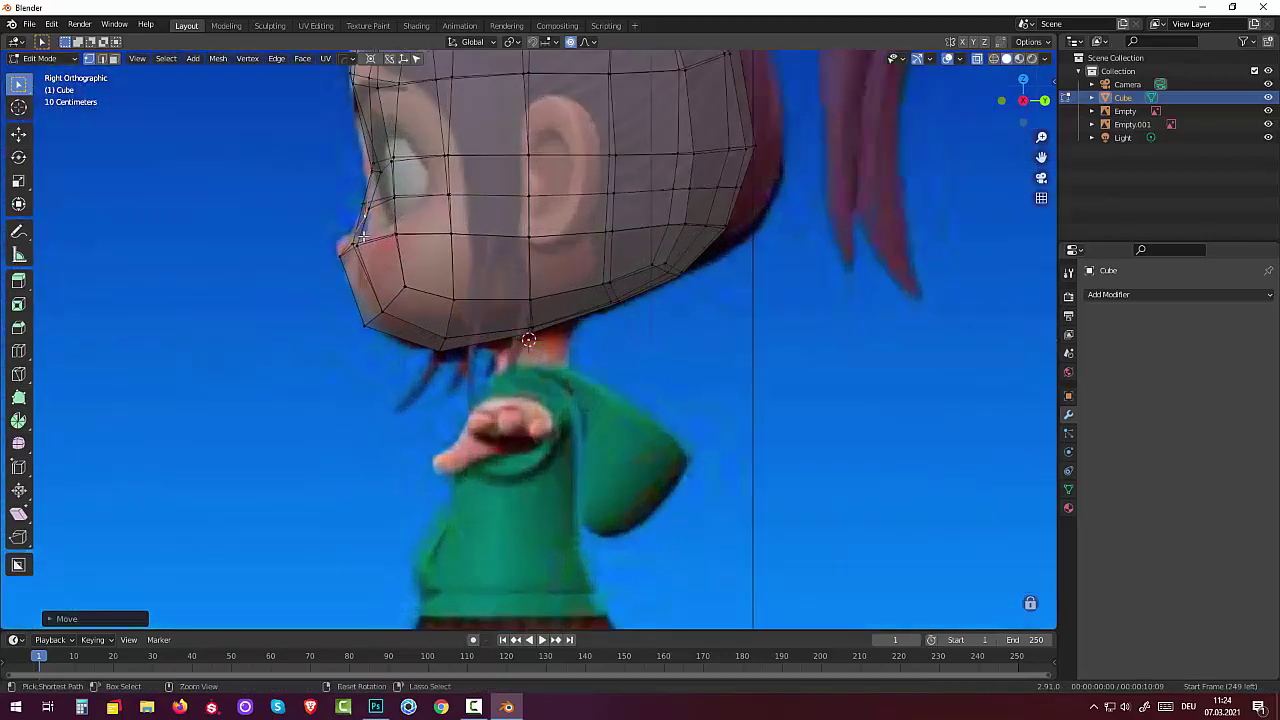
pyautogui.click(367, 218)
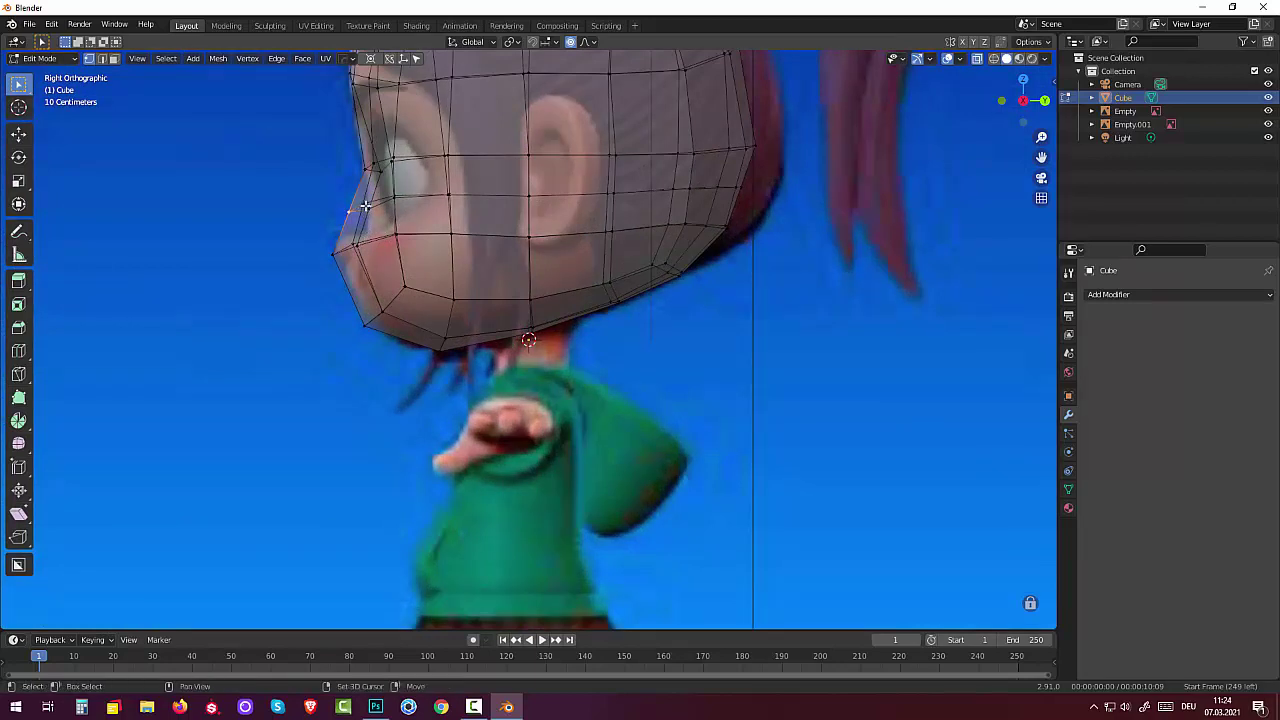
# - Move the nose tip and lower nose vertices to fit the reference nose, then orbit out
pyautogui.keyDown('shift'); pyautogui.click(366, 206); pyautogui.keyUp('shift')
pyautogui.press('g')
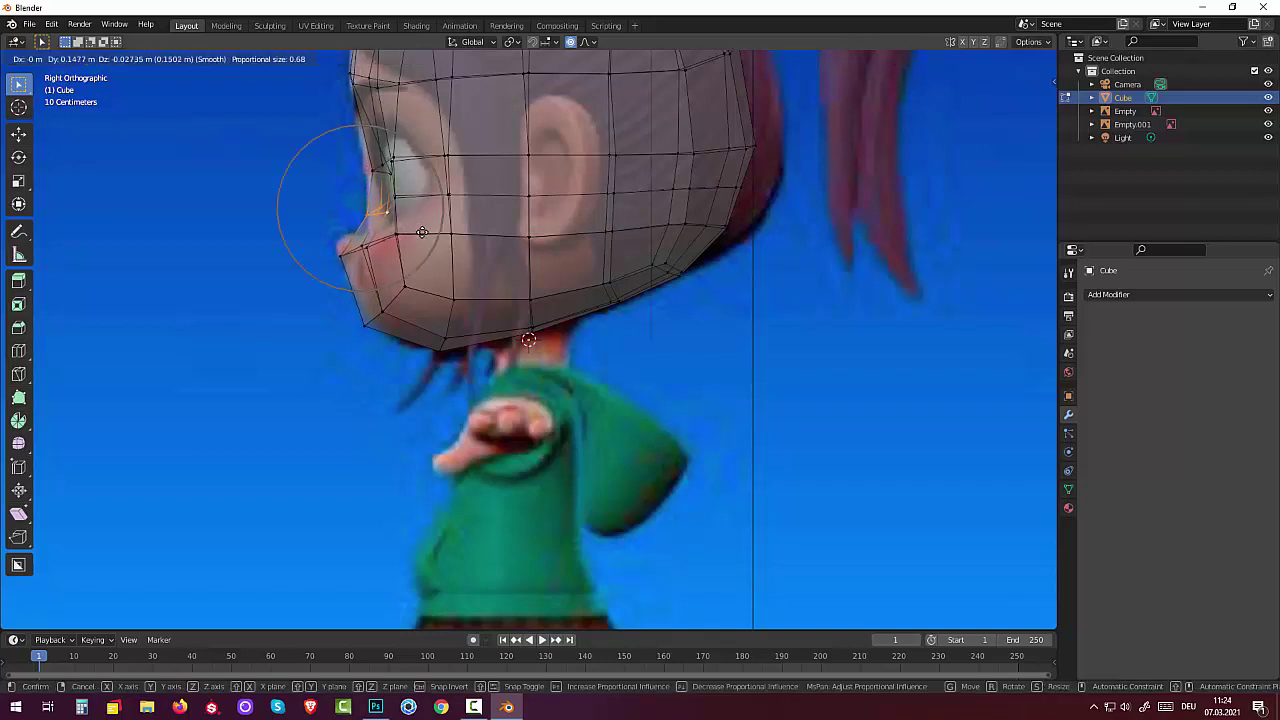
pyautogui.click(422, 232)
pyautogui.click(341, 254)
pyautogui.press('g')
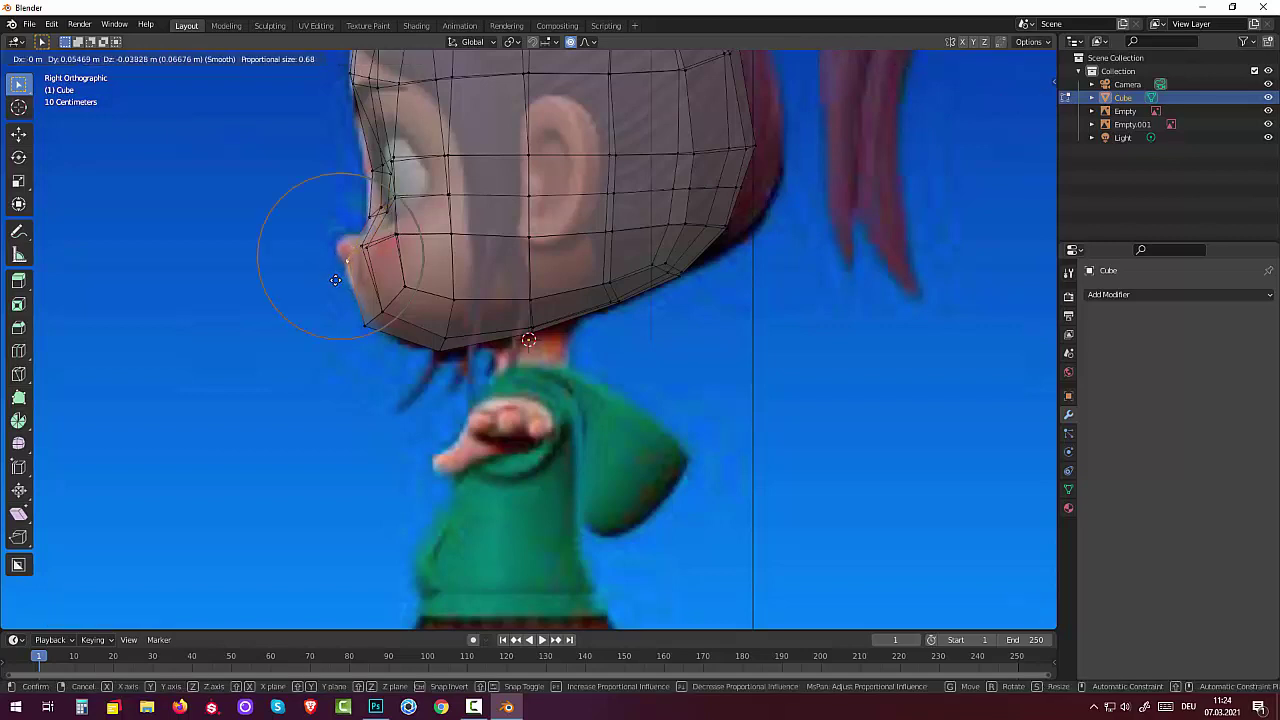
pyautogui.click(335, 281)
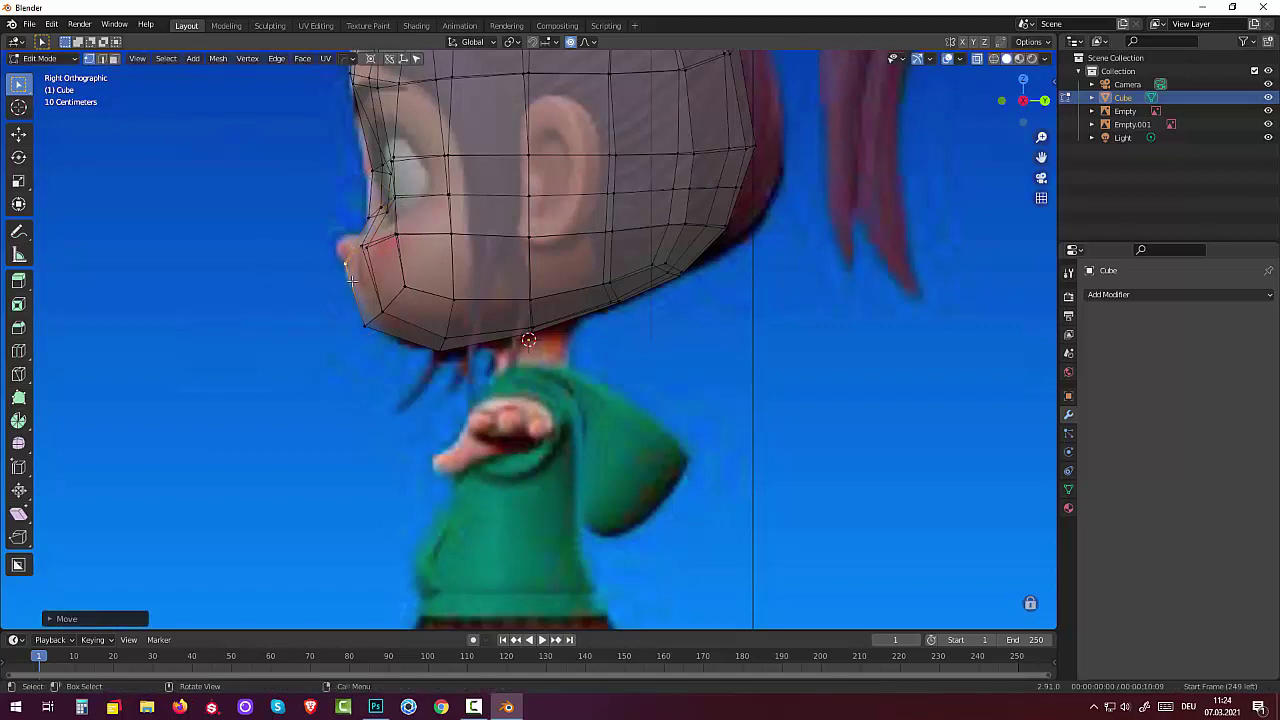
pyautogui.moveTo(337, 281)
pyautogui.mouseDown(button='middle')
pyautogui.moveTo(485, 315)
pyautogui.moveTo(507, 282)
pyautogui.moveTo(838, 279)
pyautogui.moveTo(690, 285)
pyautogui.mouseUp(button='middle')
pyautogui.scroll(-5, 485, 315)
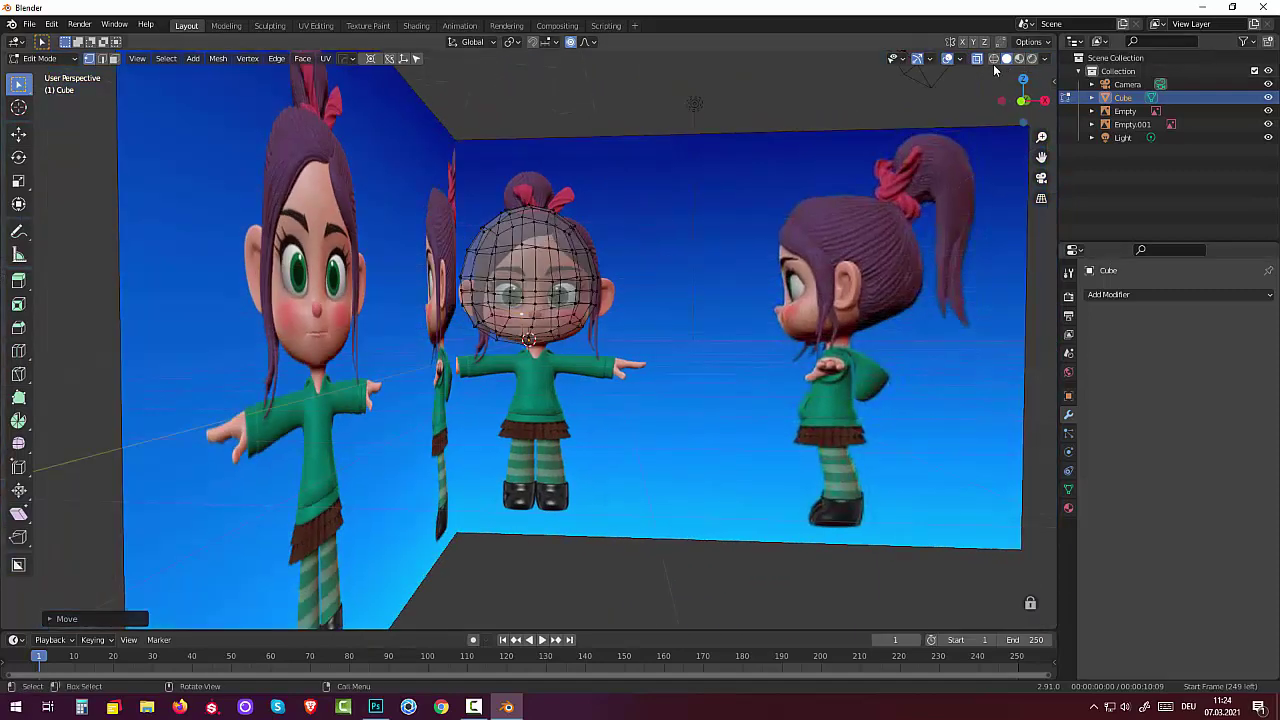
# - Switch viewport shading to Wireframe and return to Object Mode
pyautogui.click(992, 60)
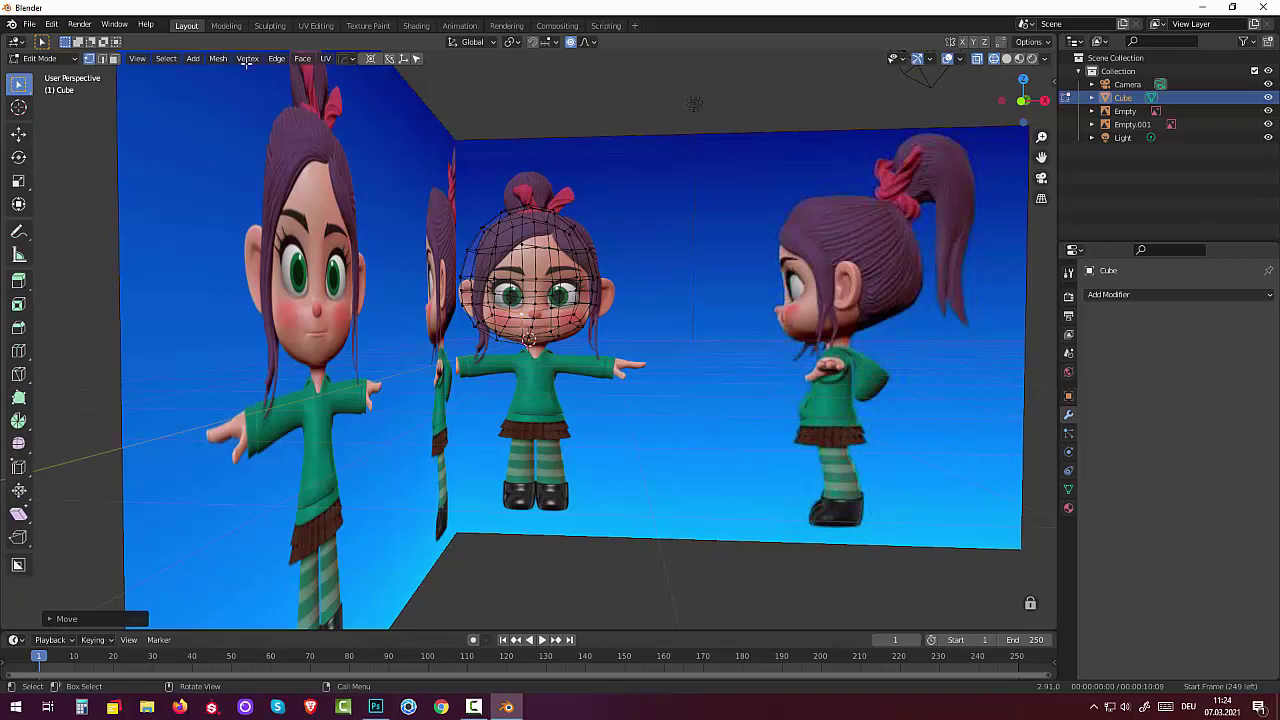
pyautogui.click(45, 59)
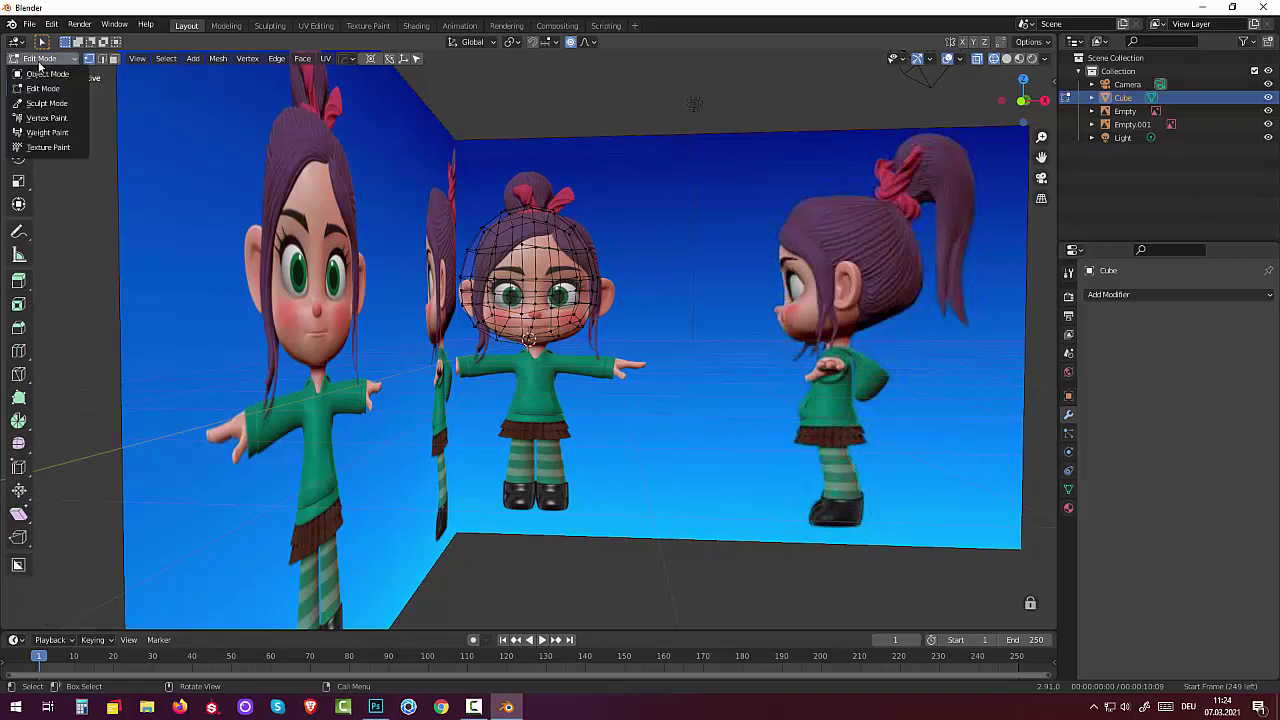
pyautogui.click(38, 76)
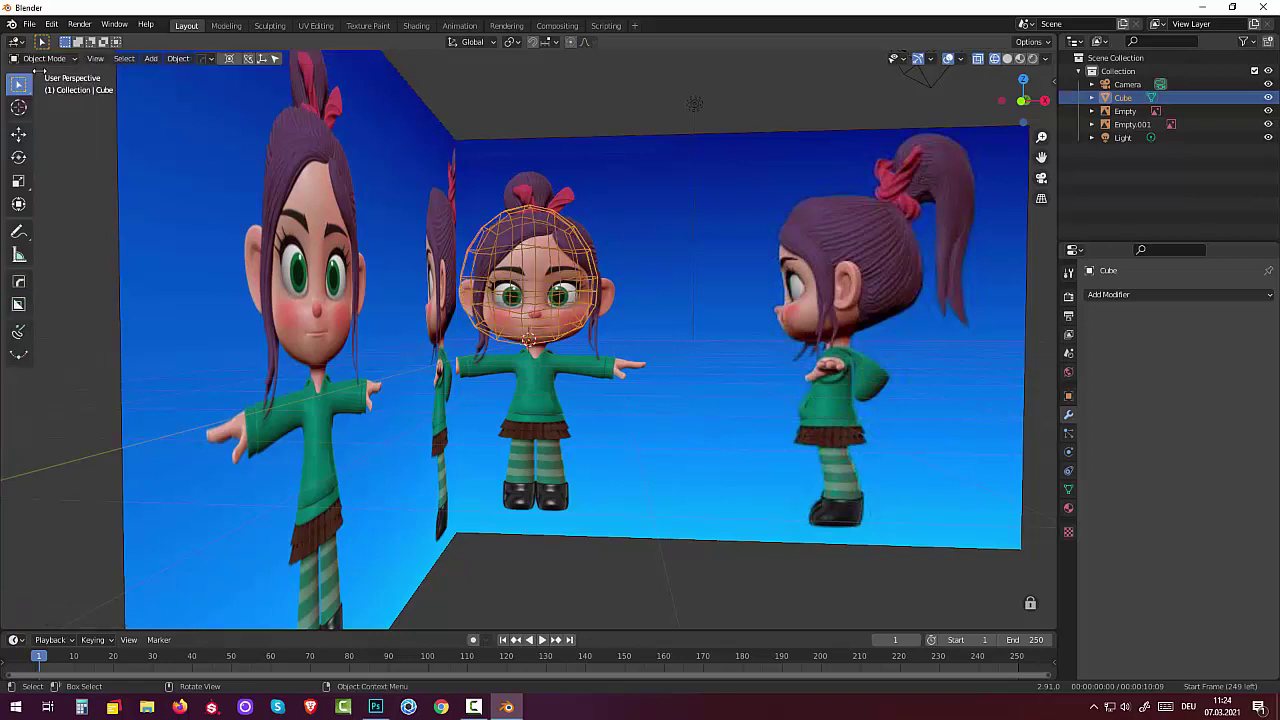
# - Zoom in on the head in Front Orthographic view (Numpad 1)
pyautogui.press('KP_1')
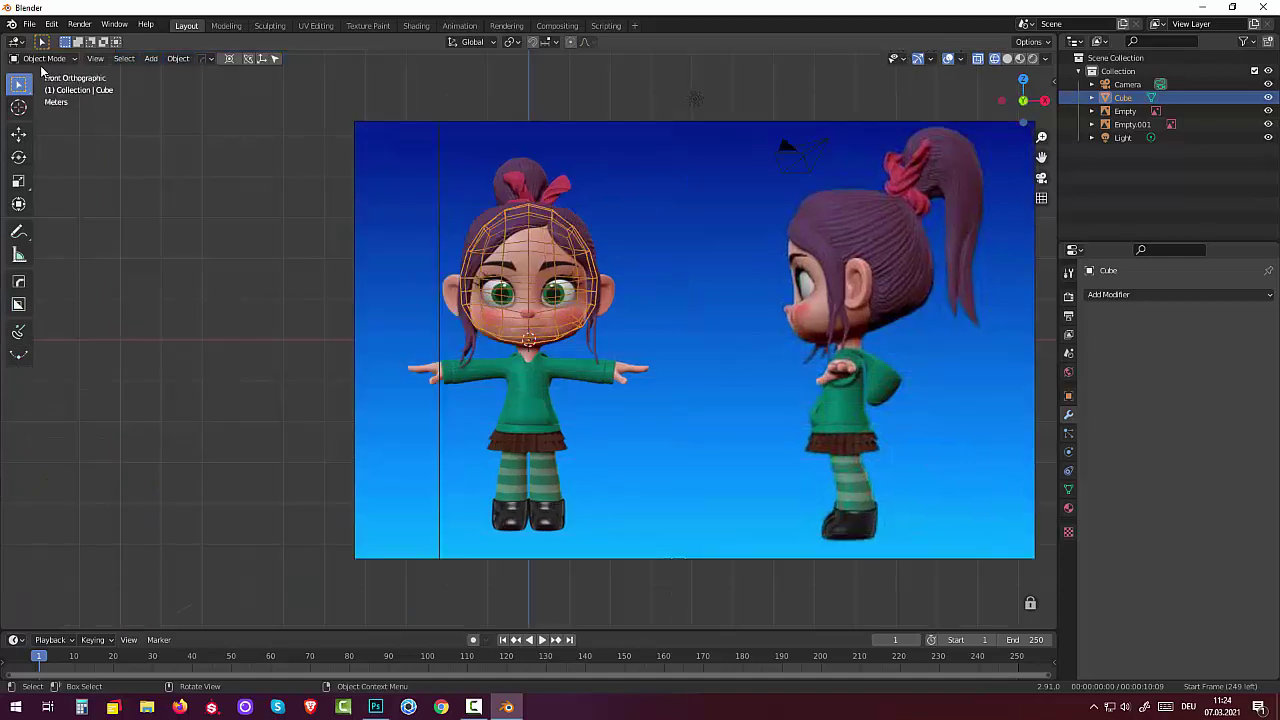
pyautogui.scroll(2, 573, 288)
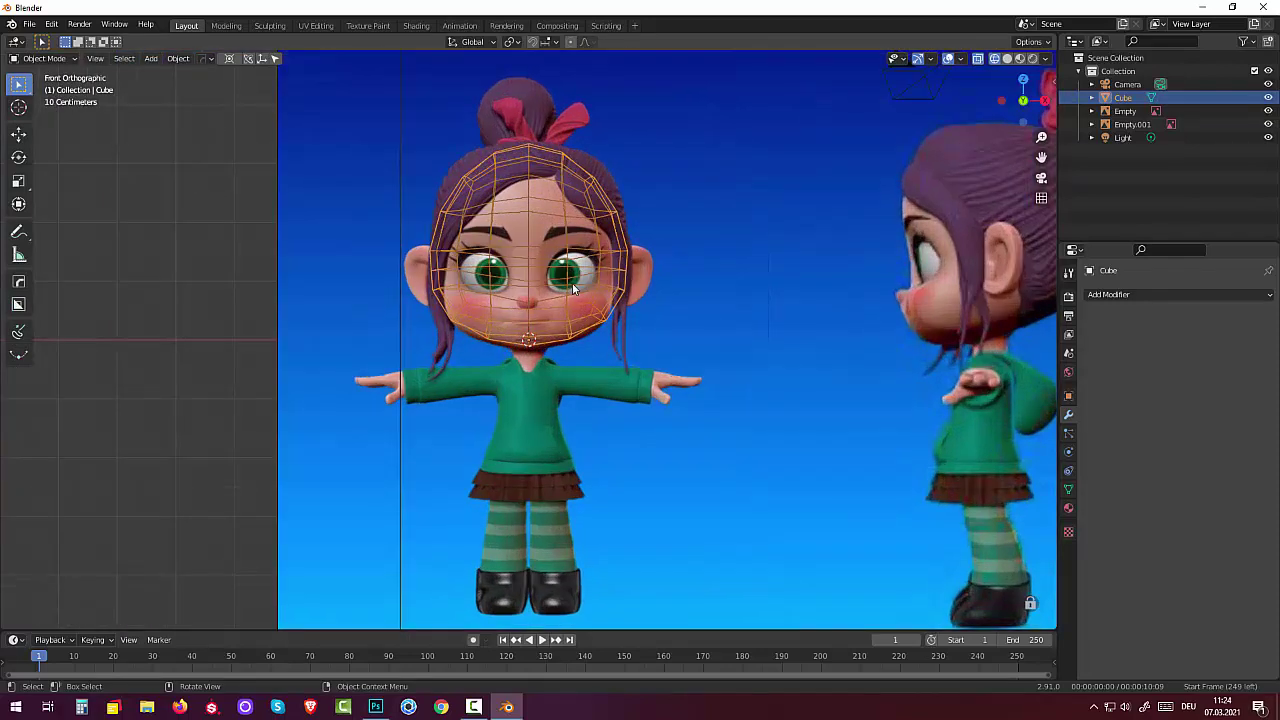
pyautogui.scroll(2, 573, 288)
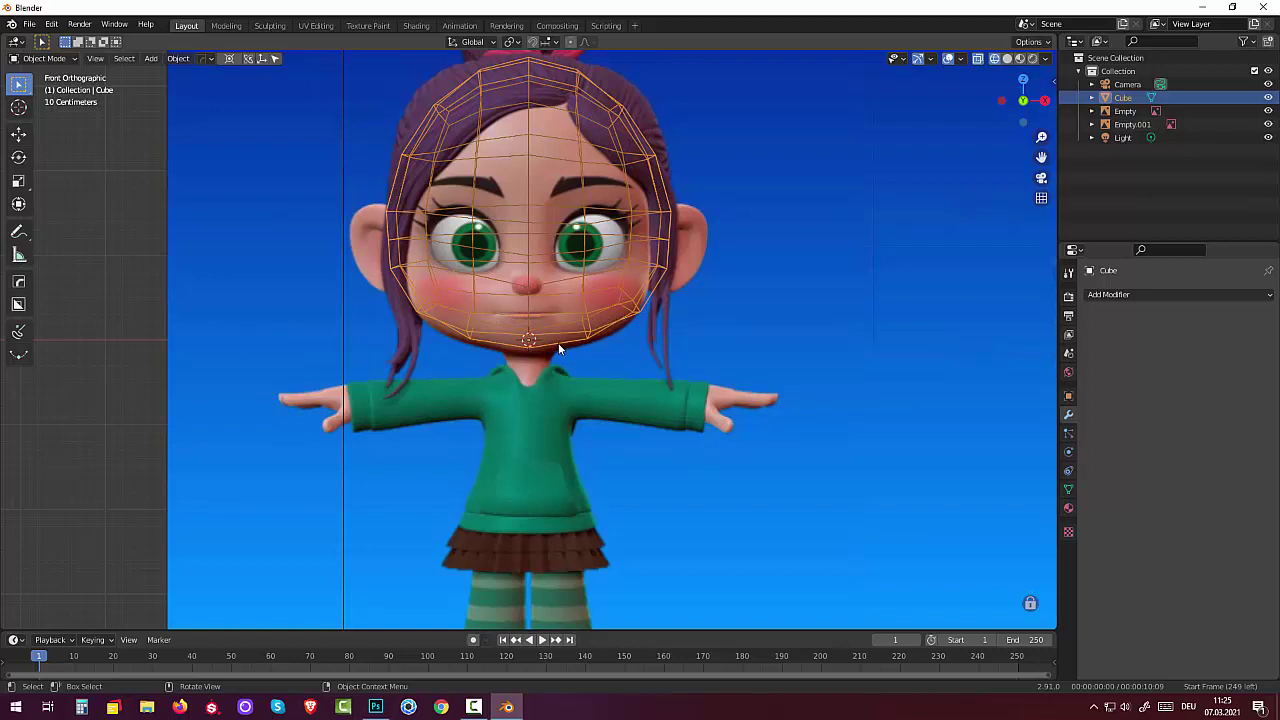
pyautogui.scroll(2, 559, 345)
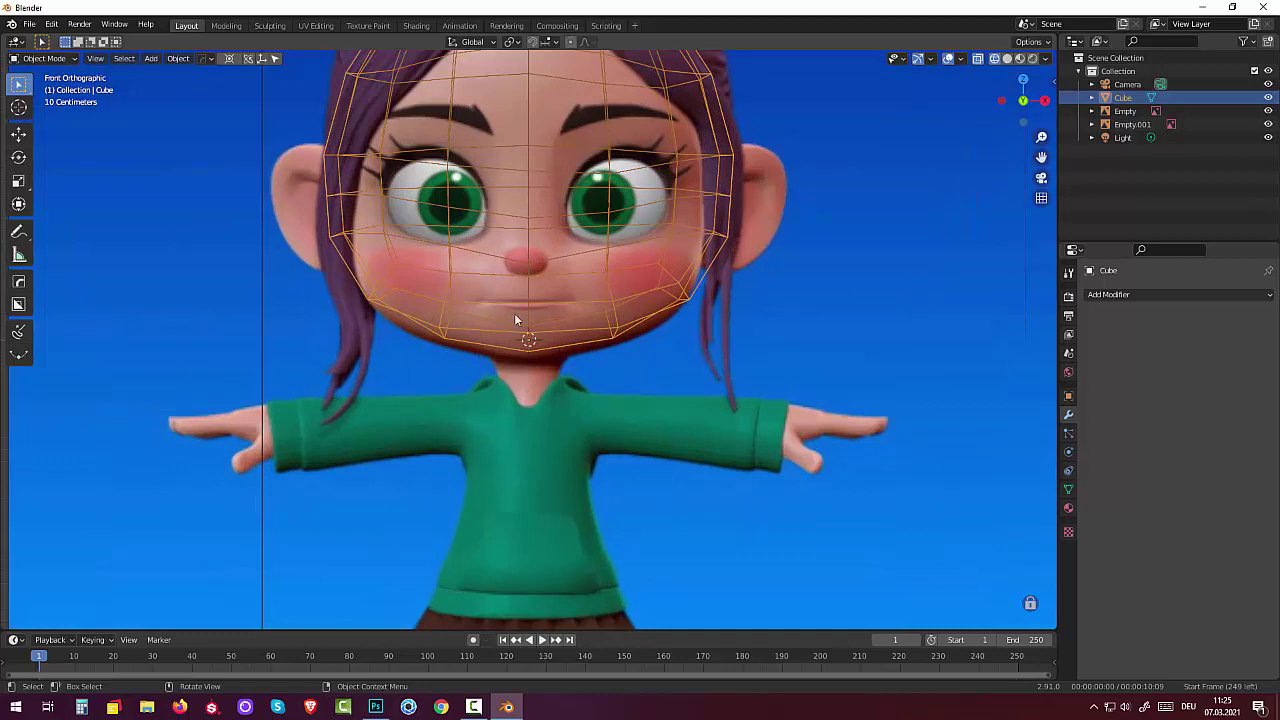
pyautogui.click(45, 58)
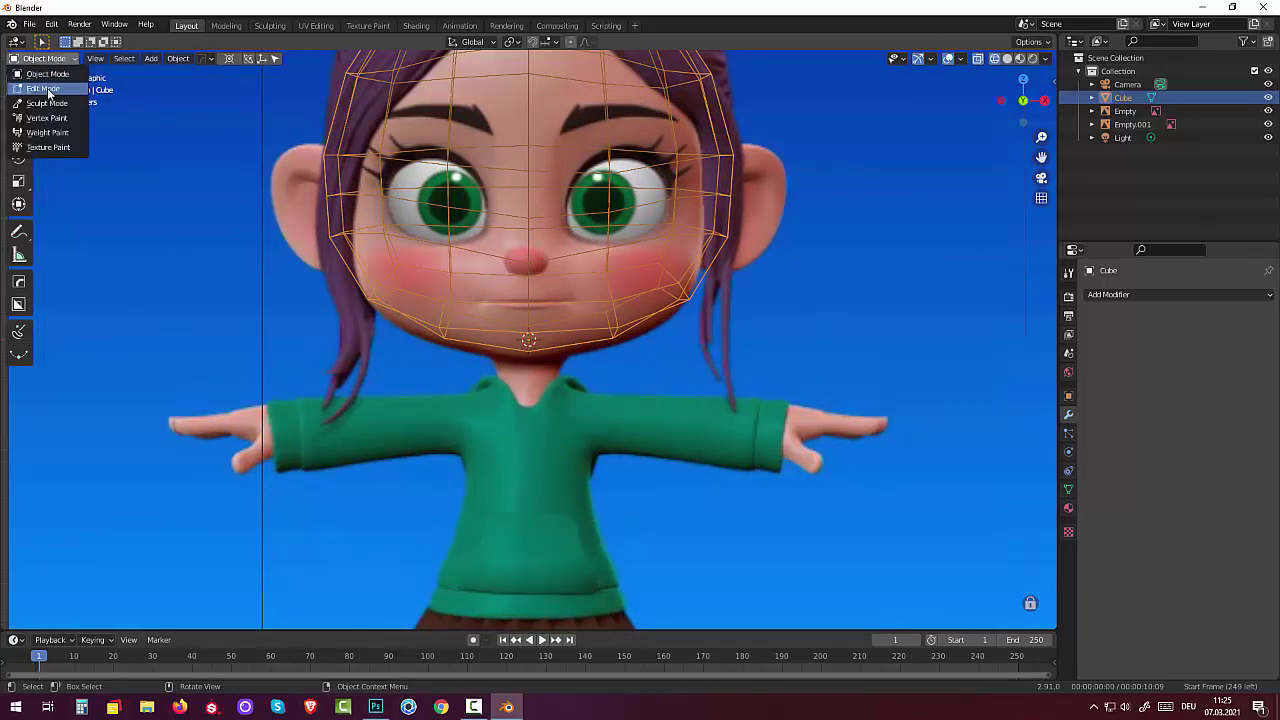
# - In Edit Mode, lower the left and right chin edge vertices to the front-view chin outline
pyautogui.click(45, 89)
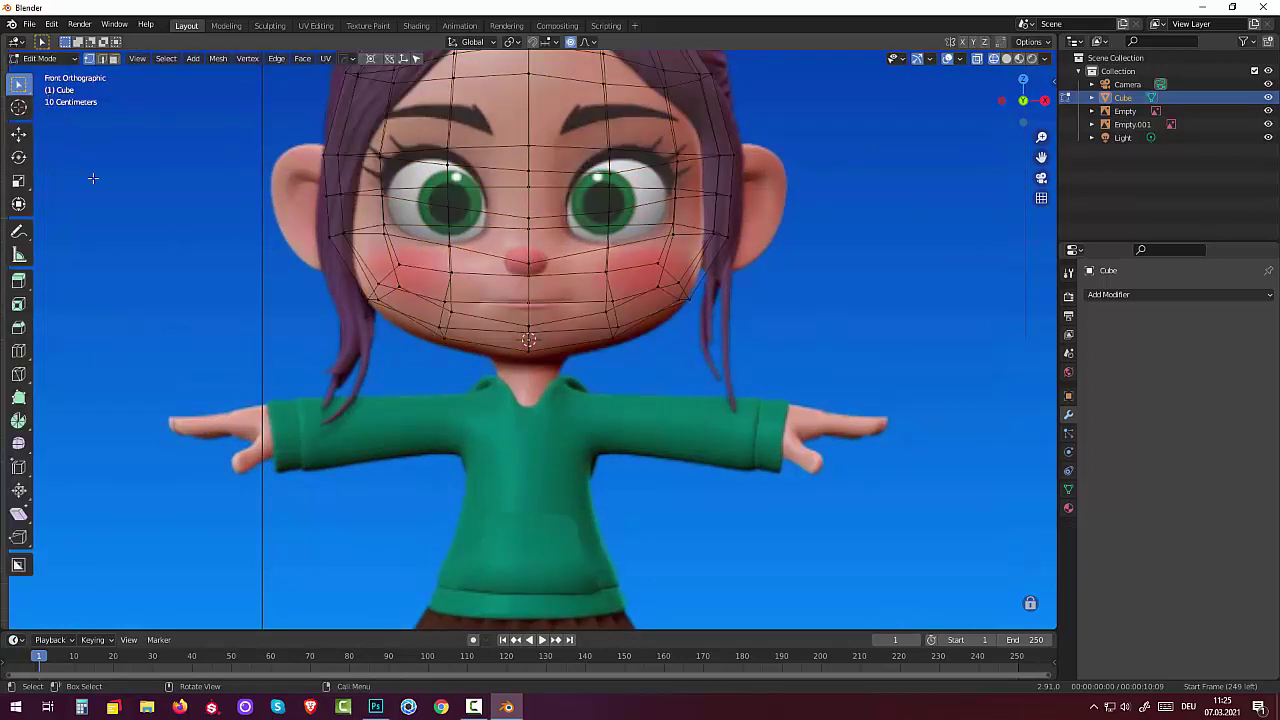
pyautogui.click(441, 341)
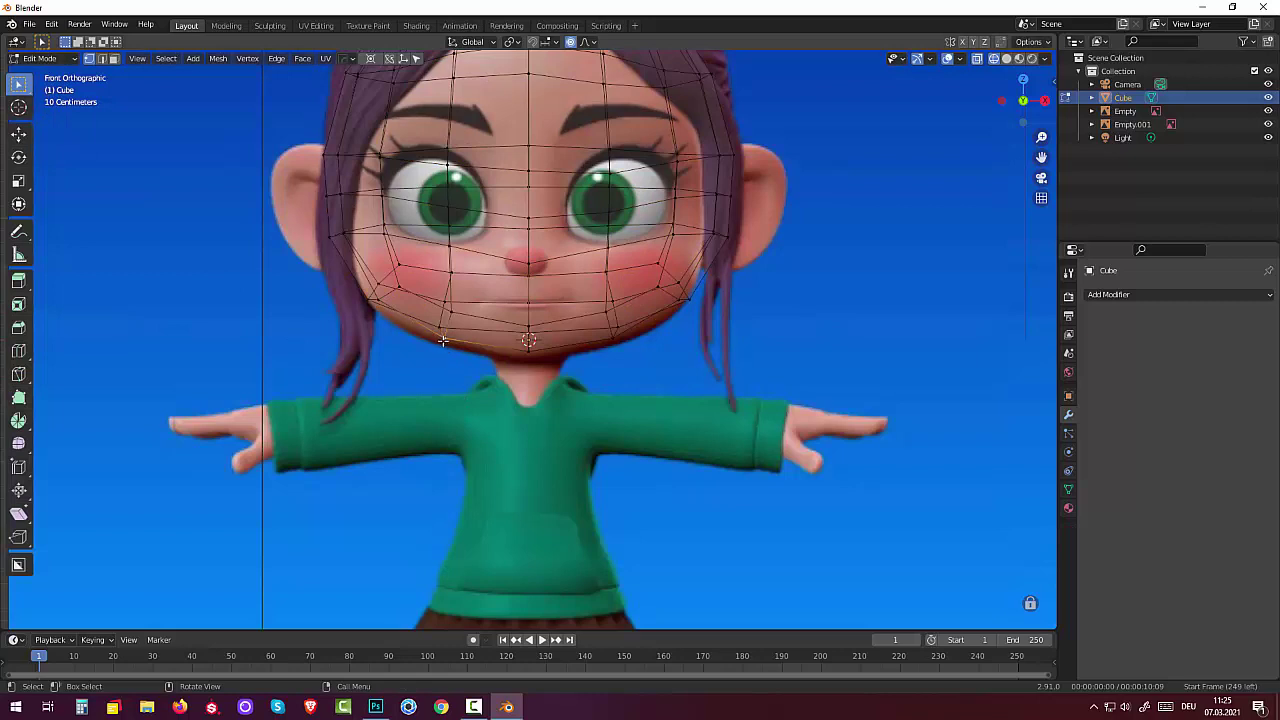
pyautogui.keyDown('shift'); pyautogui.click(529, 341); pyautogui.keyUp('shift')
pyautogui.press('g')
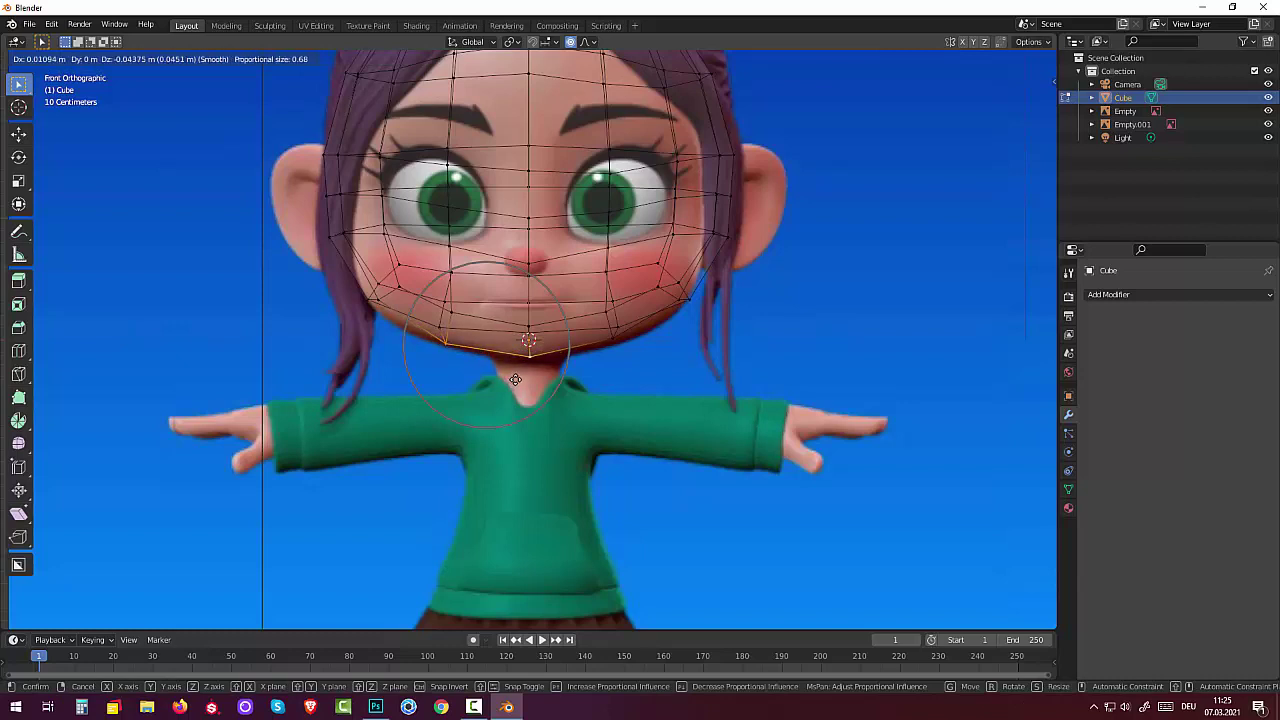
pyautogui.press('z')
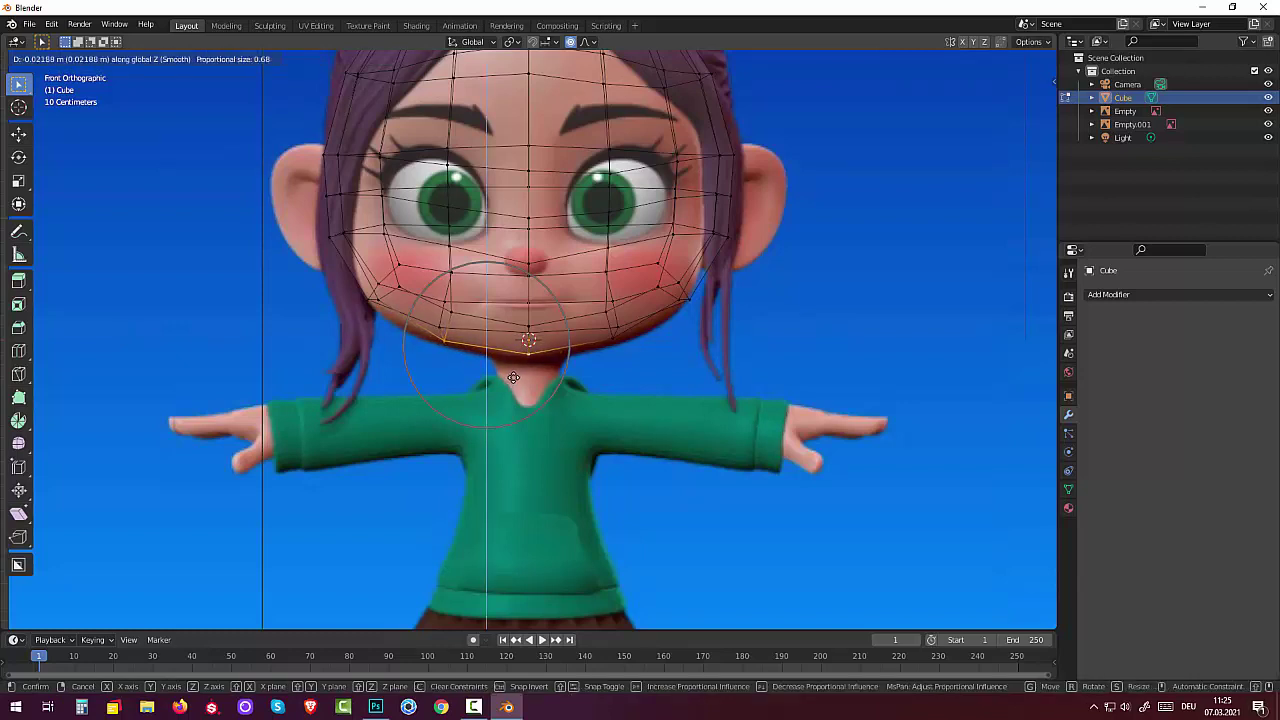
pyautogui.click(512, 380)
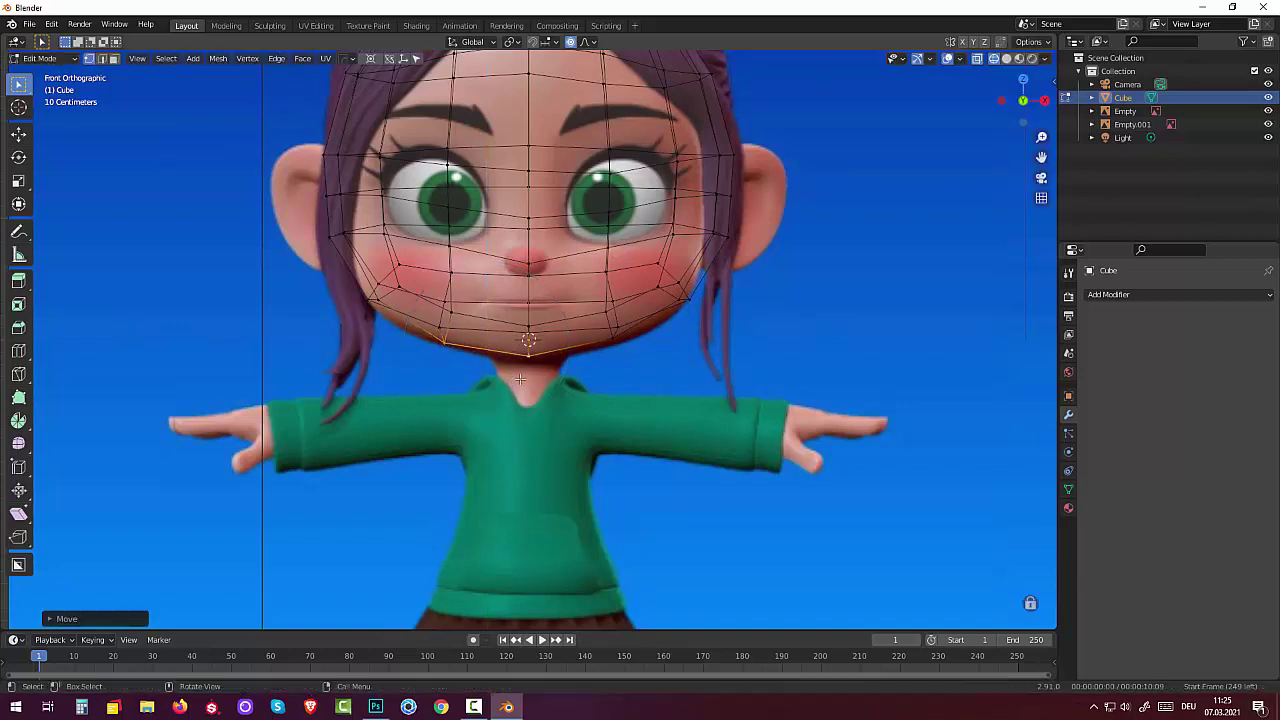
pyautogui.click(614, 338)
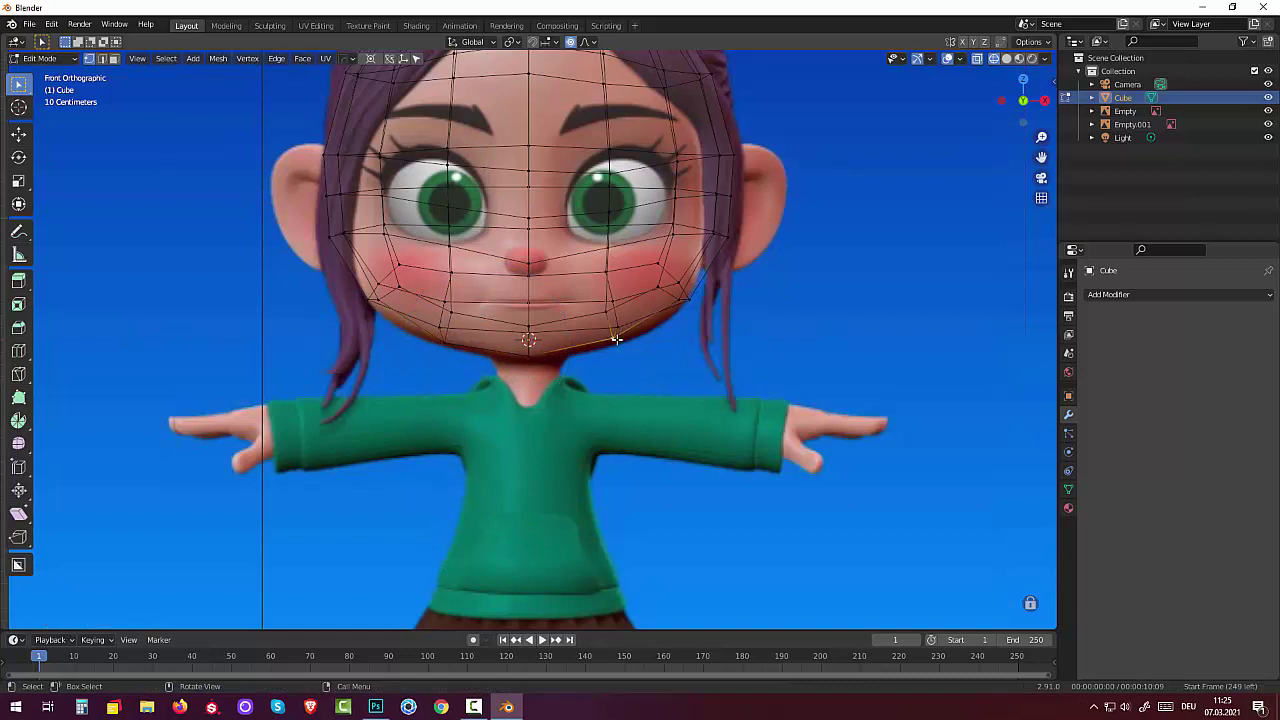
pyautogui.keyDown('shift'); pyautogui.click(446, 346); pyautogui.keyUp('shift')
pyautogui.press('g')
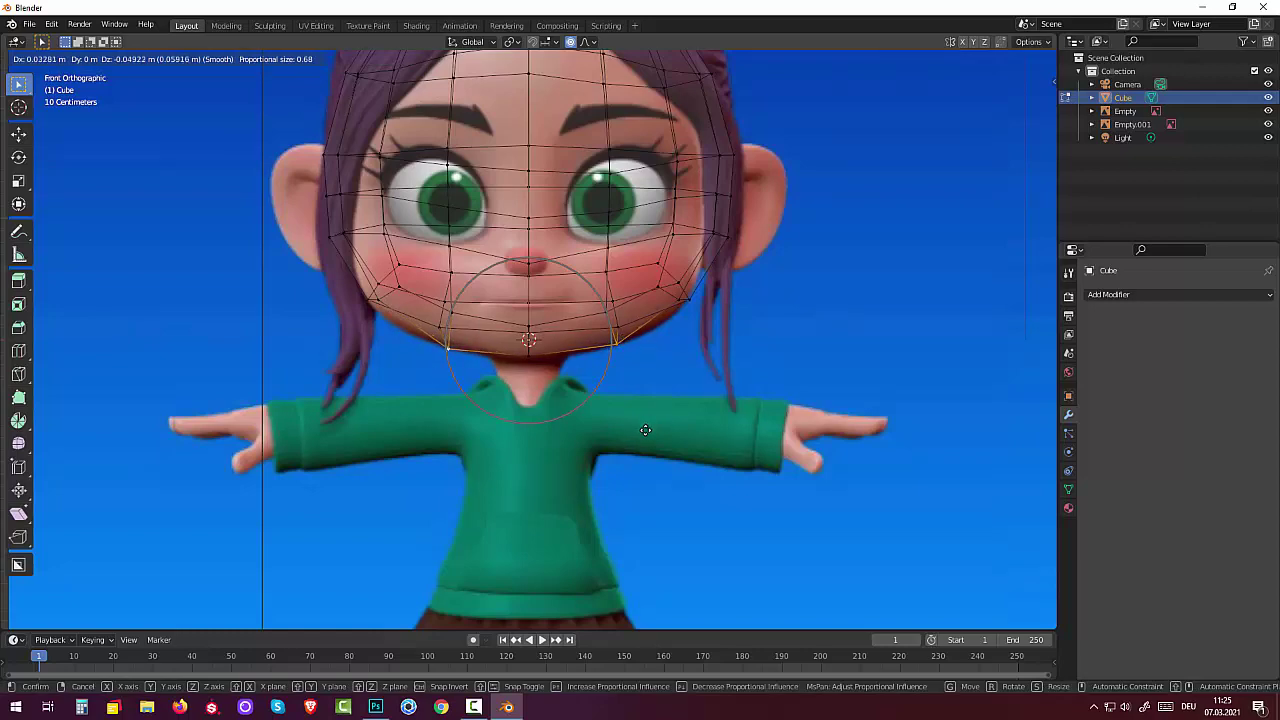
pyautogui.click(650, 424)
pyautogui.moveTo(651, 423)
pyautogui.mouseDown(button='middle')
pyautogui.moveTo(784, 368)
pyautogui.moveTo(742, 366)
pyautogui.mouseUp(button='middle')
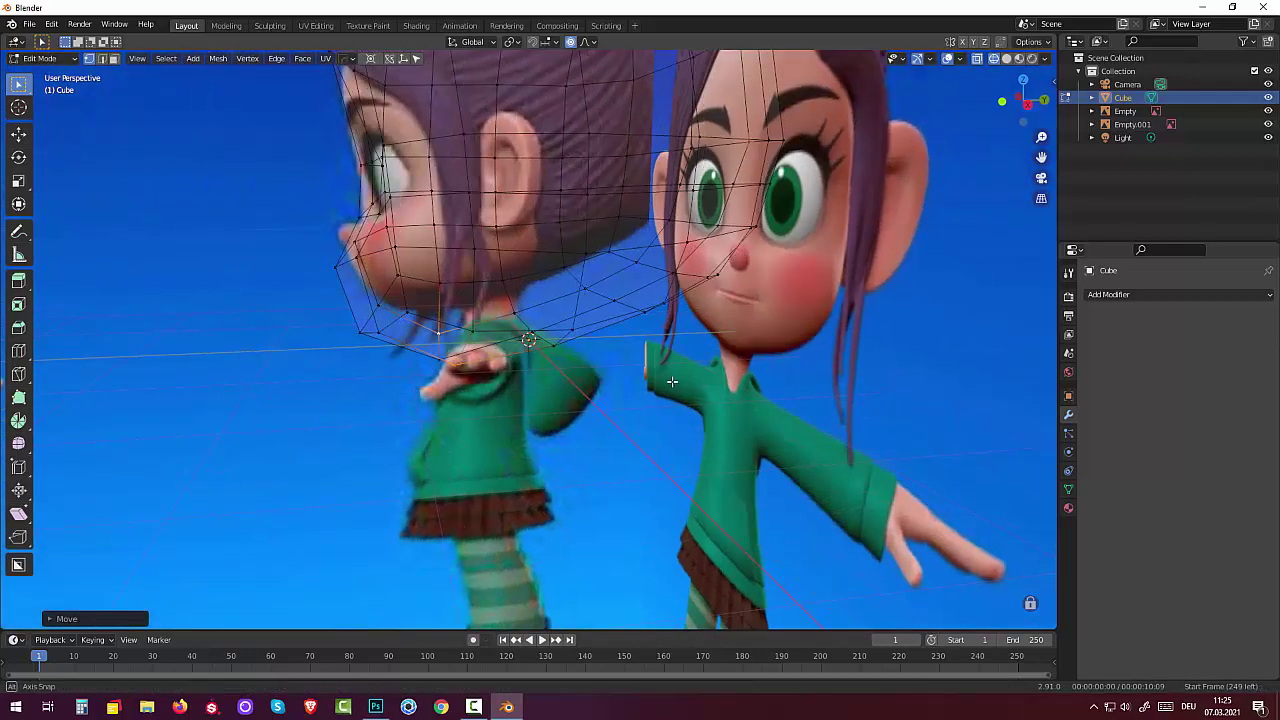
# - Switch to edge select mode, turn X-ray off so the head is solid, and view from behind
pyautogui.scroll(-2, 742, 366)
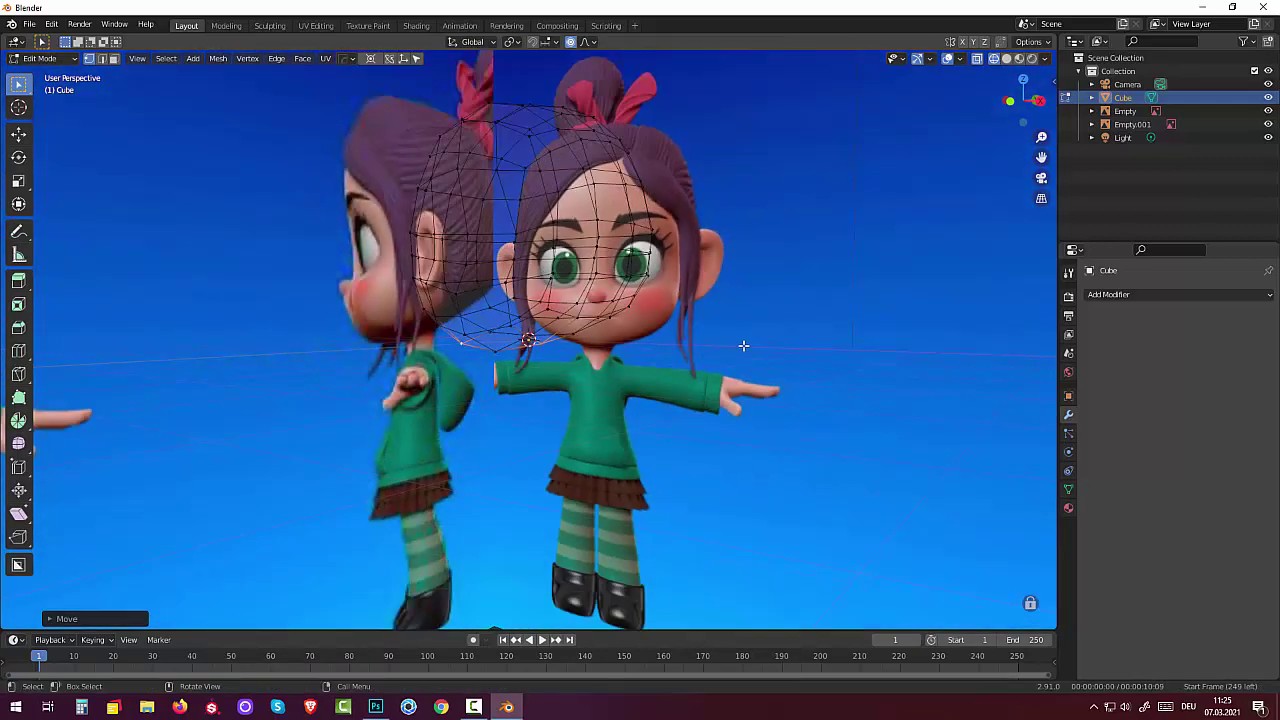
pyautogui.click(111, 62)
pyautogui.click(977, 60)
pyautogui.click(999, 59)
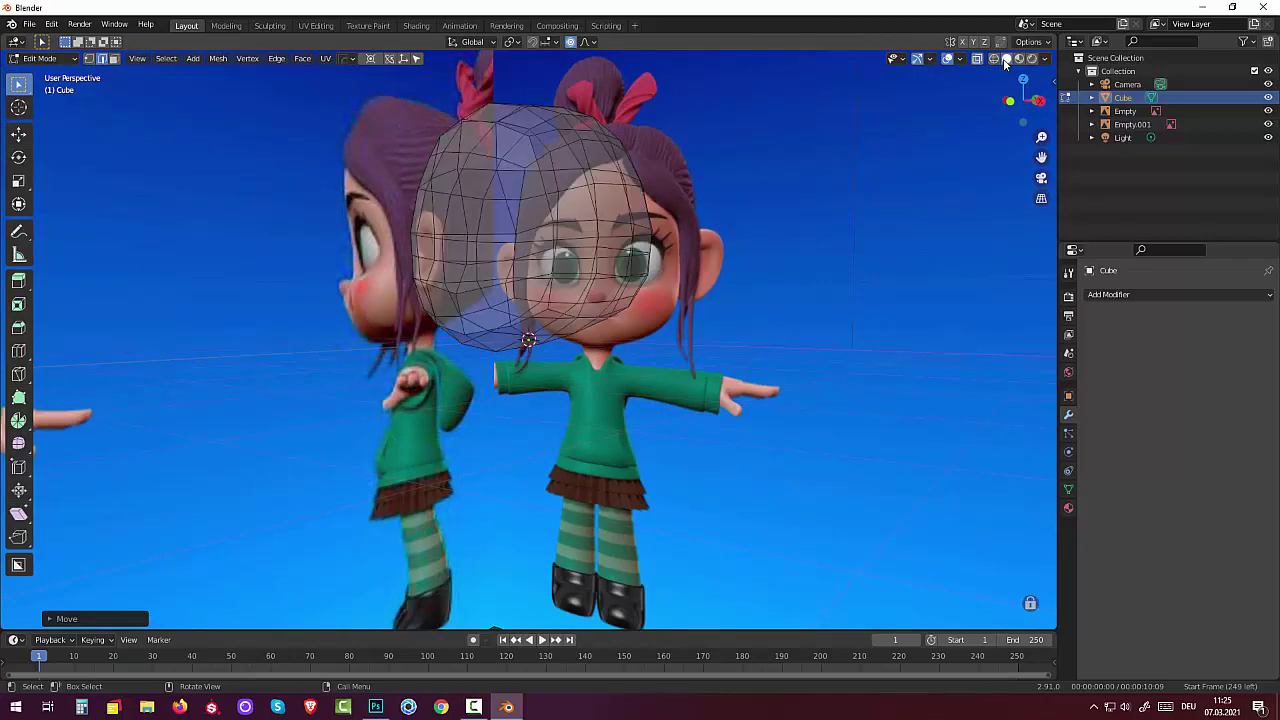
pyautogui.click(977, 60)
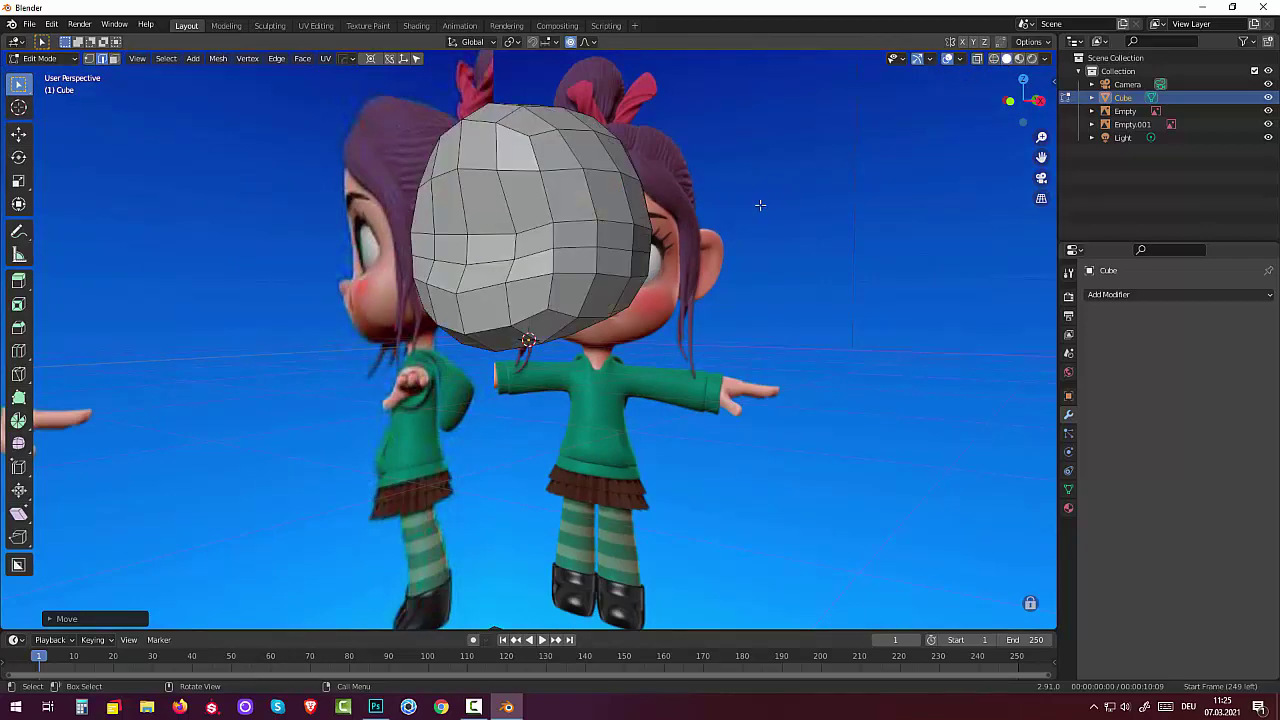
pyautogui.moveTo(760, 203)
pyautogui.mouseDown(button='middle')
pyautogui.moveTo(826, 213)
pyautogui.moveTo(746, 193)
pyautogui.moveTo(667, 193)
pyautogui.moveTo(663, 208)
pyautogui.moveTo(827, 214)
pyautogui.mouseUp(button='middle')
# - Go to the Right Orthographic side view and turn X-ray back on
pyautogui.scroll(-5, 666, 303)
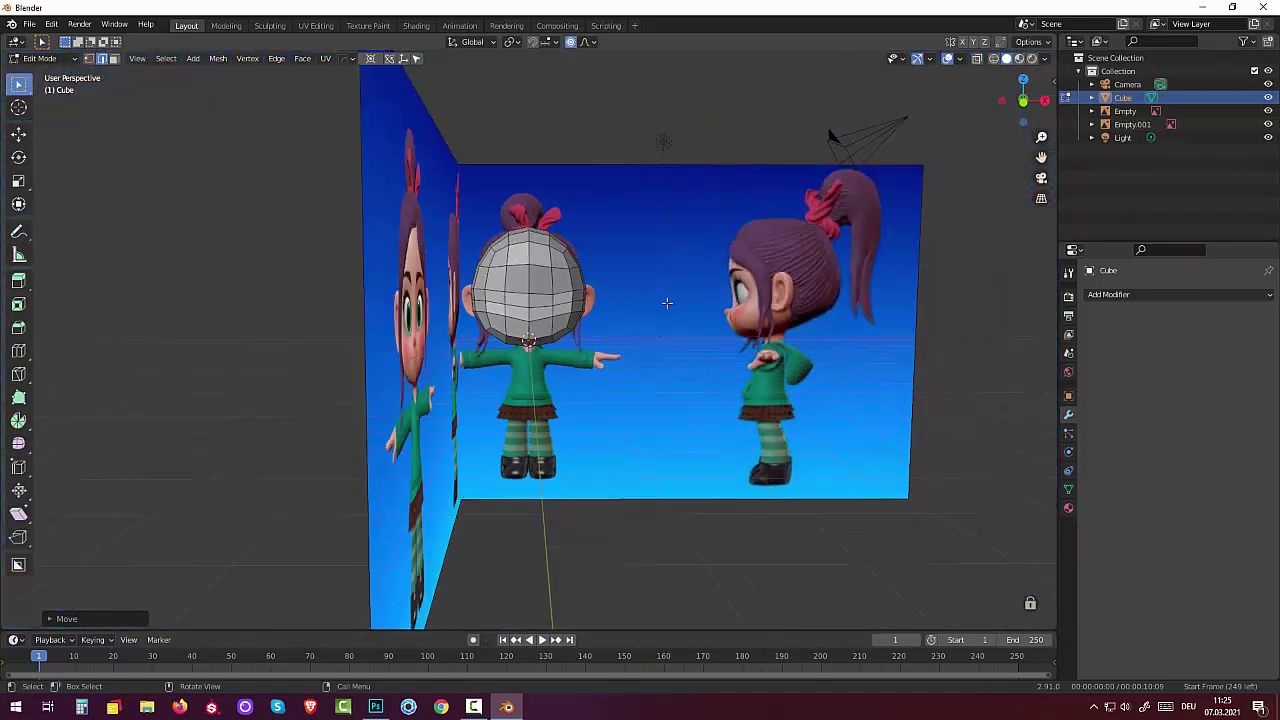
pyautogui.scroll(4, 655, 321)
pyautogui.scroll(1, 655, 321)
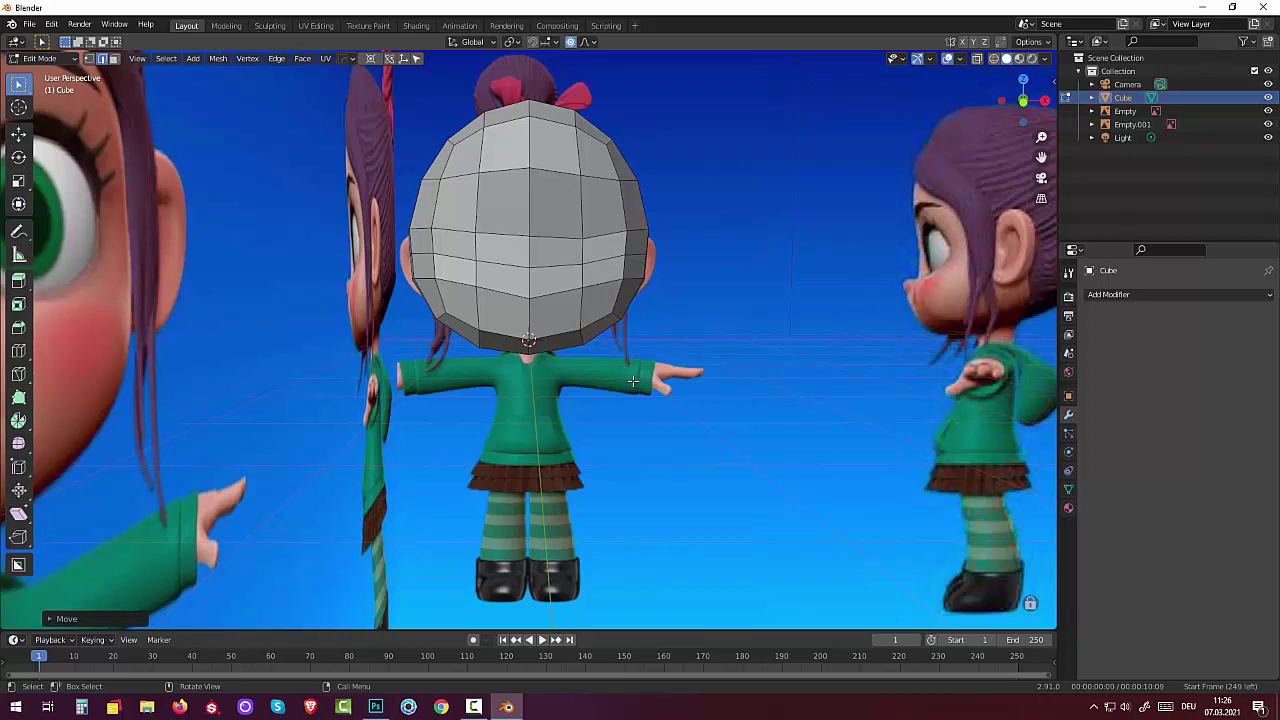
pyautogui.press('KP_1')
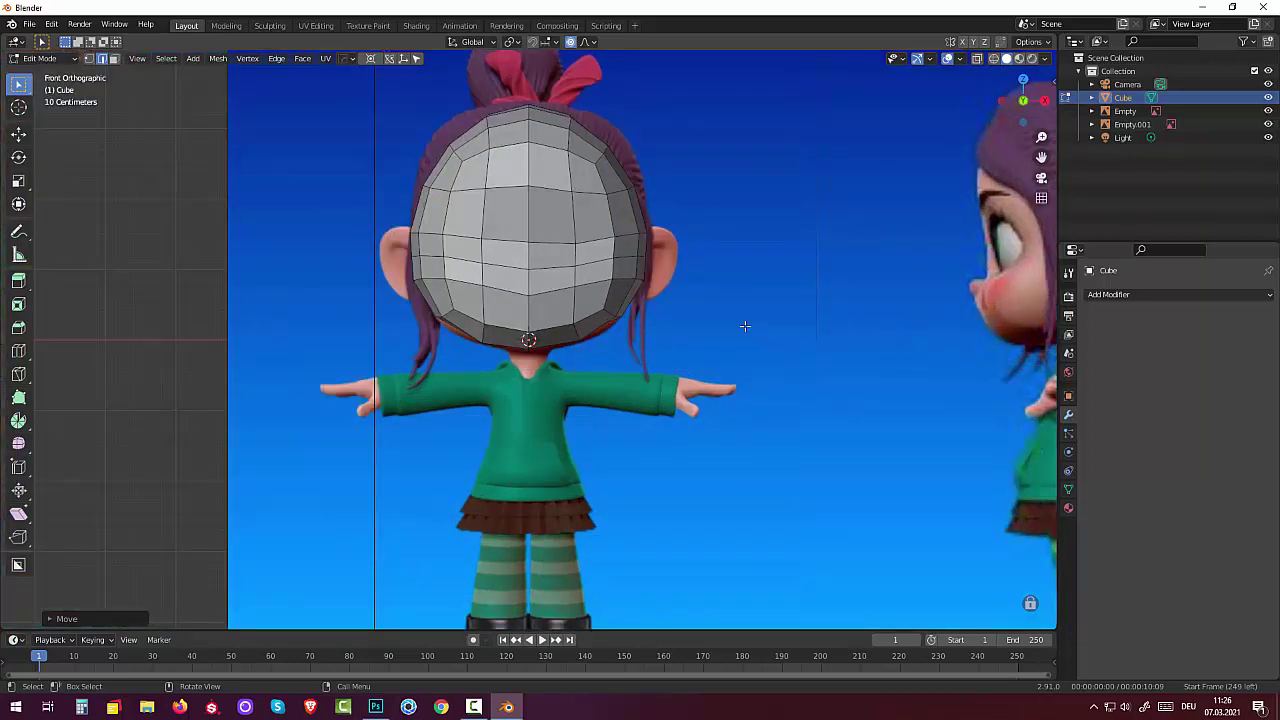
pyautogui.press('KP_3')
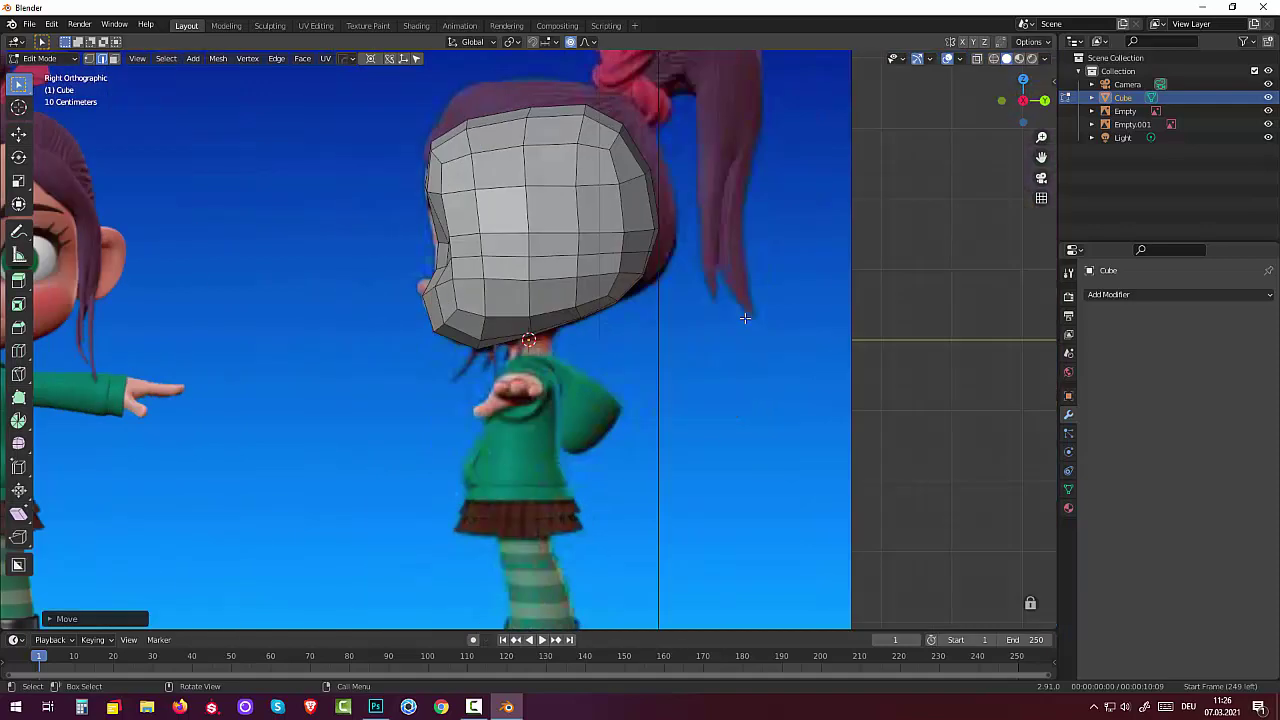
pyautogui.click(977, 59)
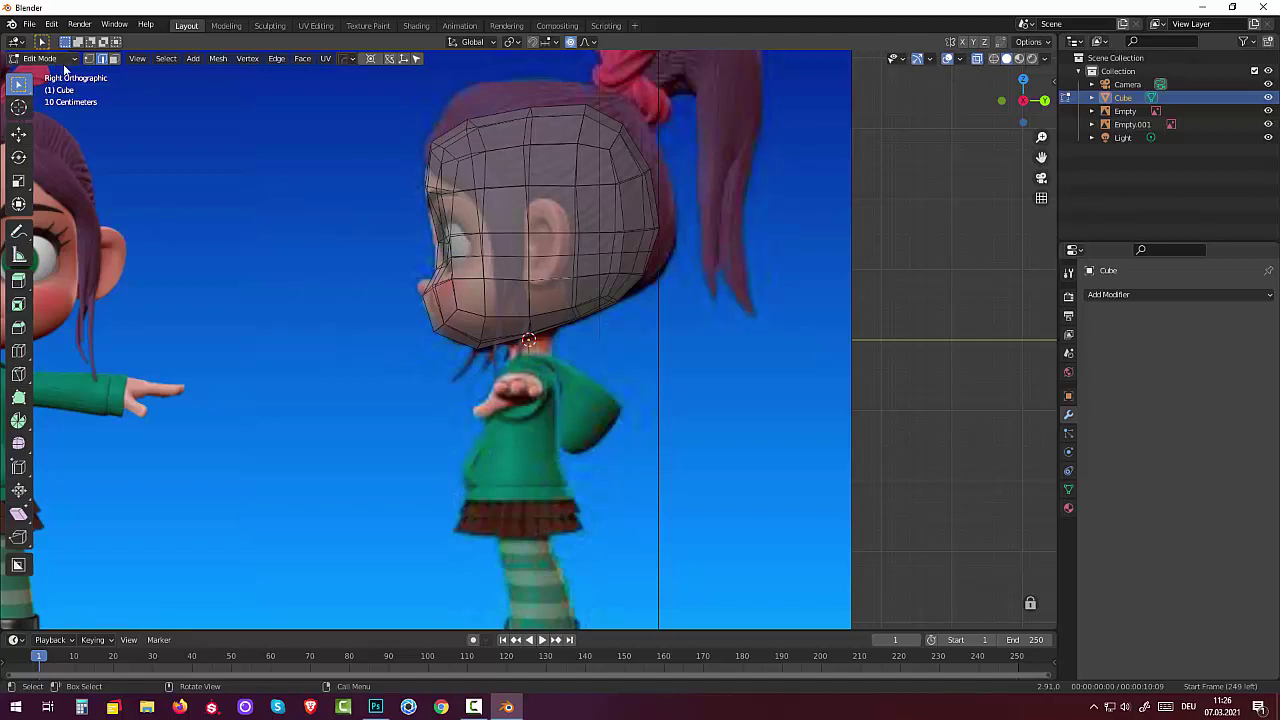
# - Insert a vertical loop cut across the side of the head mesh
pyautogui.click(551, 284)
pyautogui.hotkey('ctrl', 'r')
pyautogui.click(541, 279)
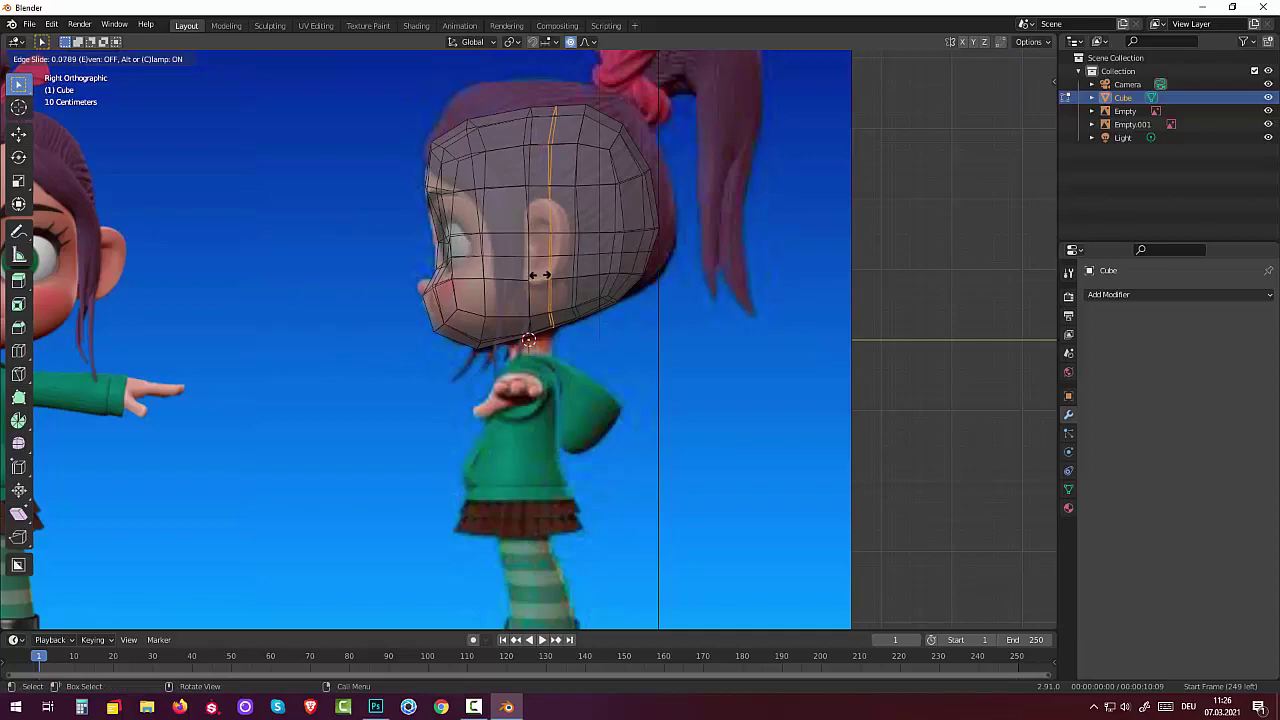
pyautogui.click(541, 275)
# - Turn X-ray off, select a vertical edge at the back of the head, and return to front view
pyautogui.moveTo(706, 355)
pyautogui.mouseDown(button='middle')
pyautogui.moveTo(837, 329)
pyautogui.moveTo(889, 360)
pyautogui.moveTo(700, 354)
pyautogui.mouseUp(button='middle')
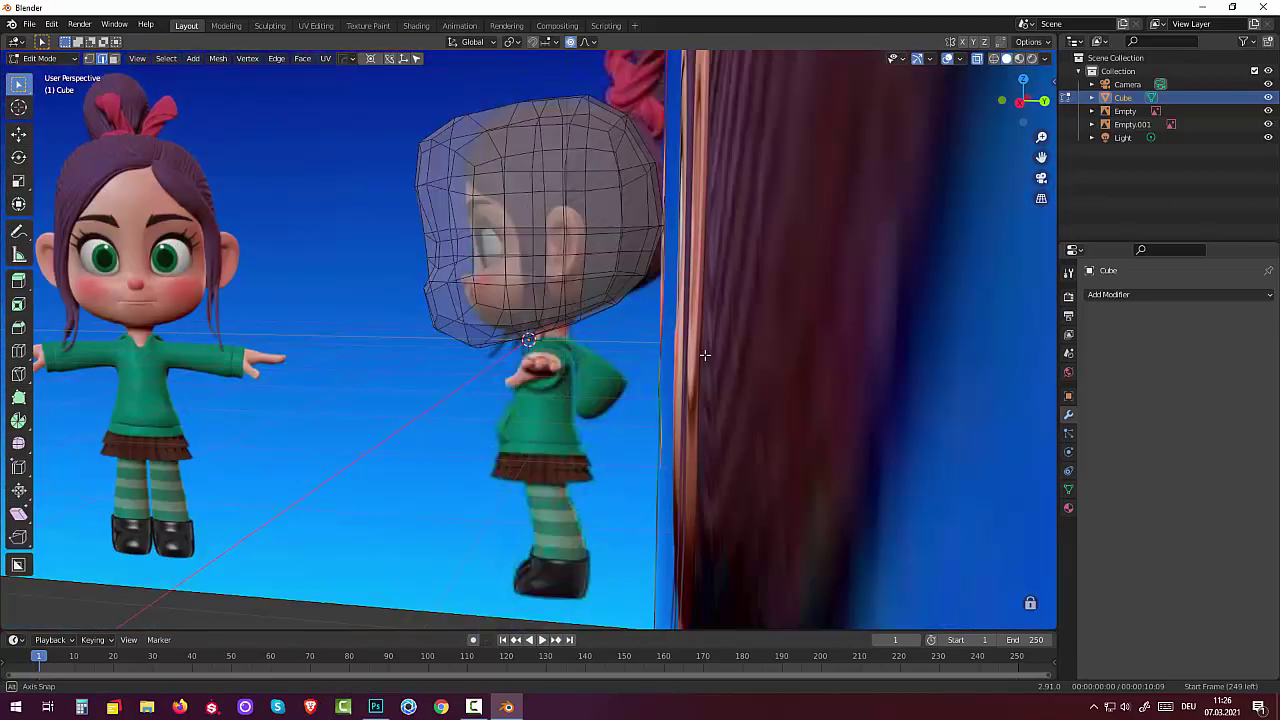
pyautogui.click(979, 59)
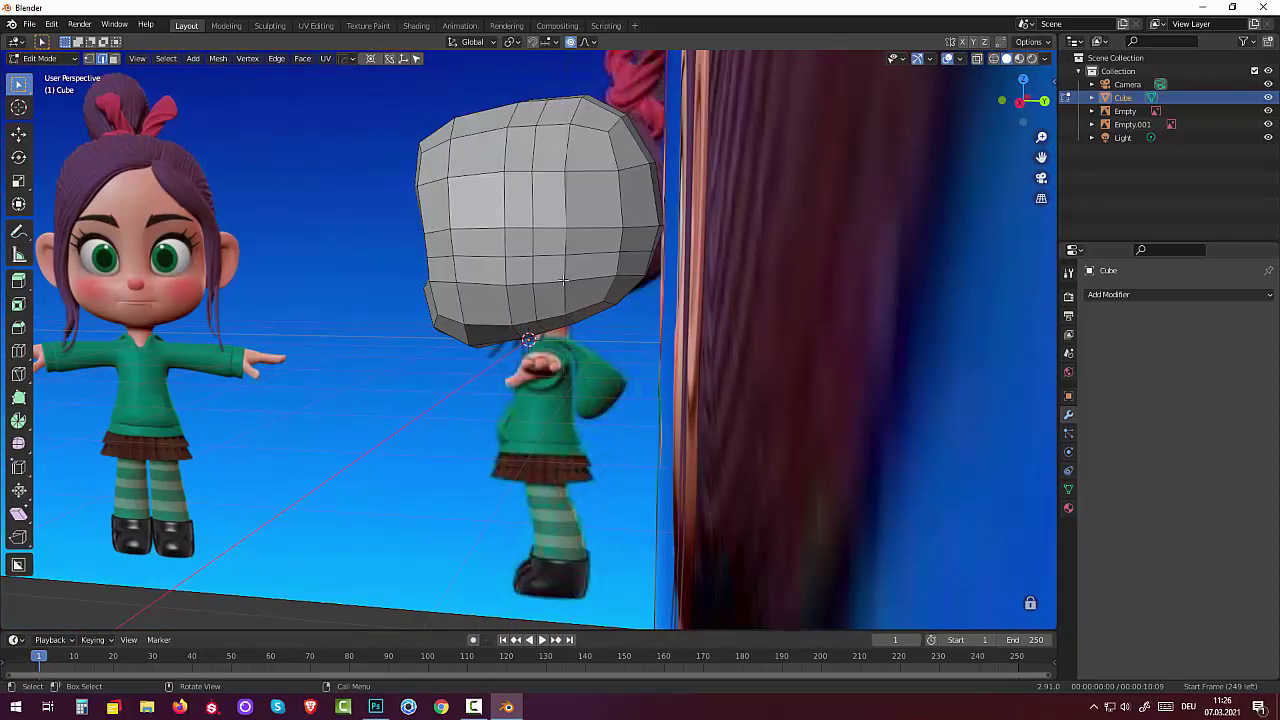
pyautogui.moveTo(522, 210)
pyautogui.mouseDown(button='middle')
pyautogui.moveTo(680, 200)
pyautogui.moveTo(677, 220)
pyautogui.mouseUp(button='middle')
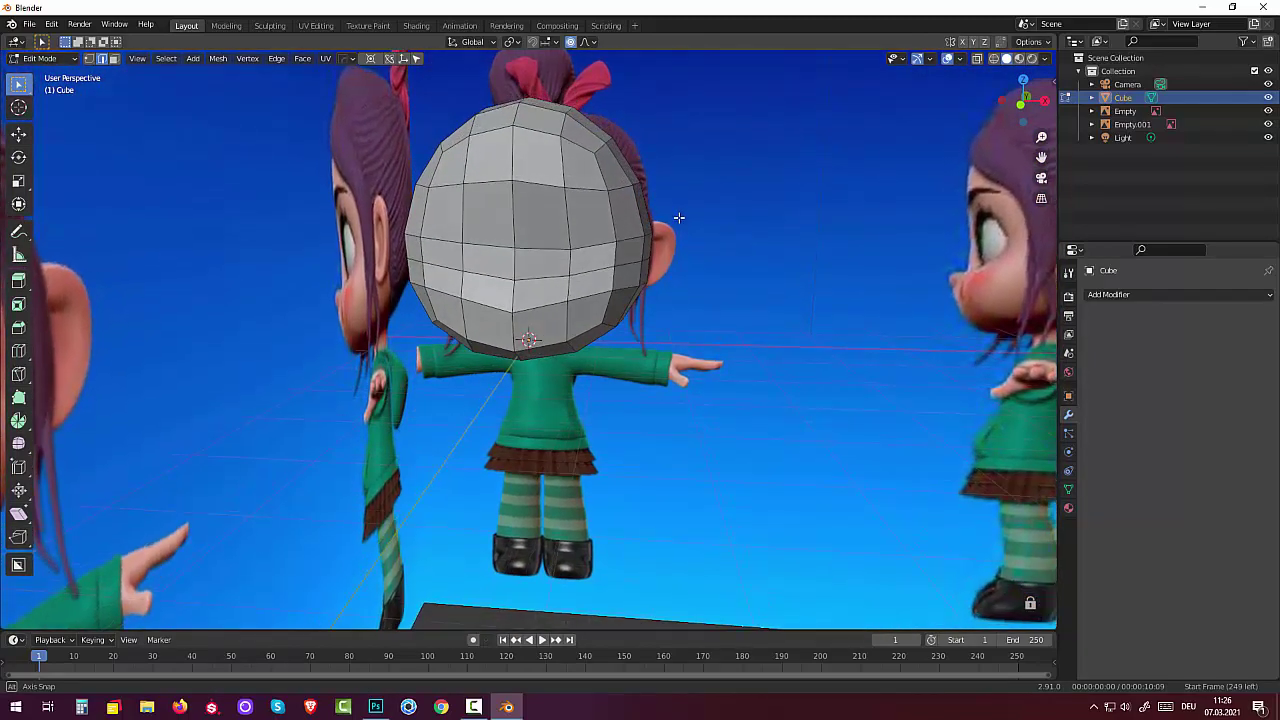
pyautogui.click(568, 247)
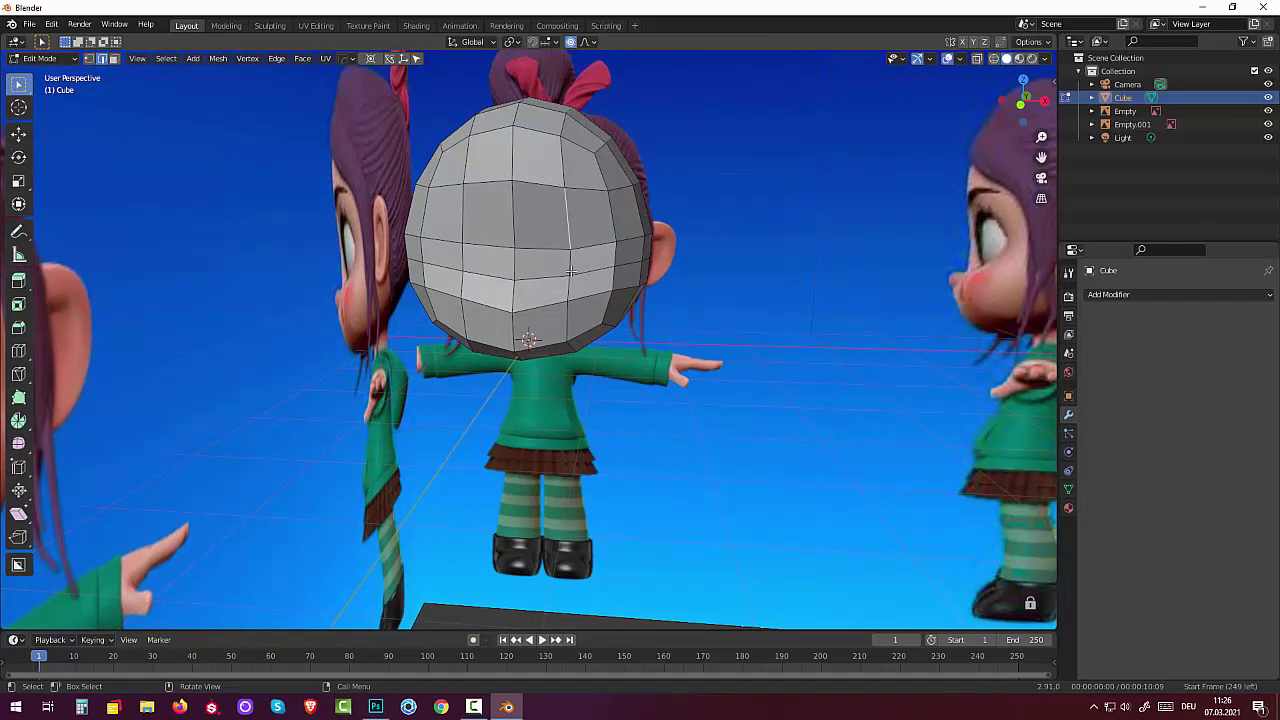
pyautogui.press('KP_1')
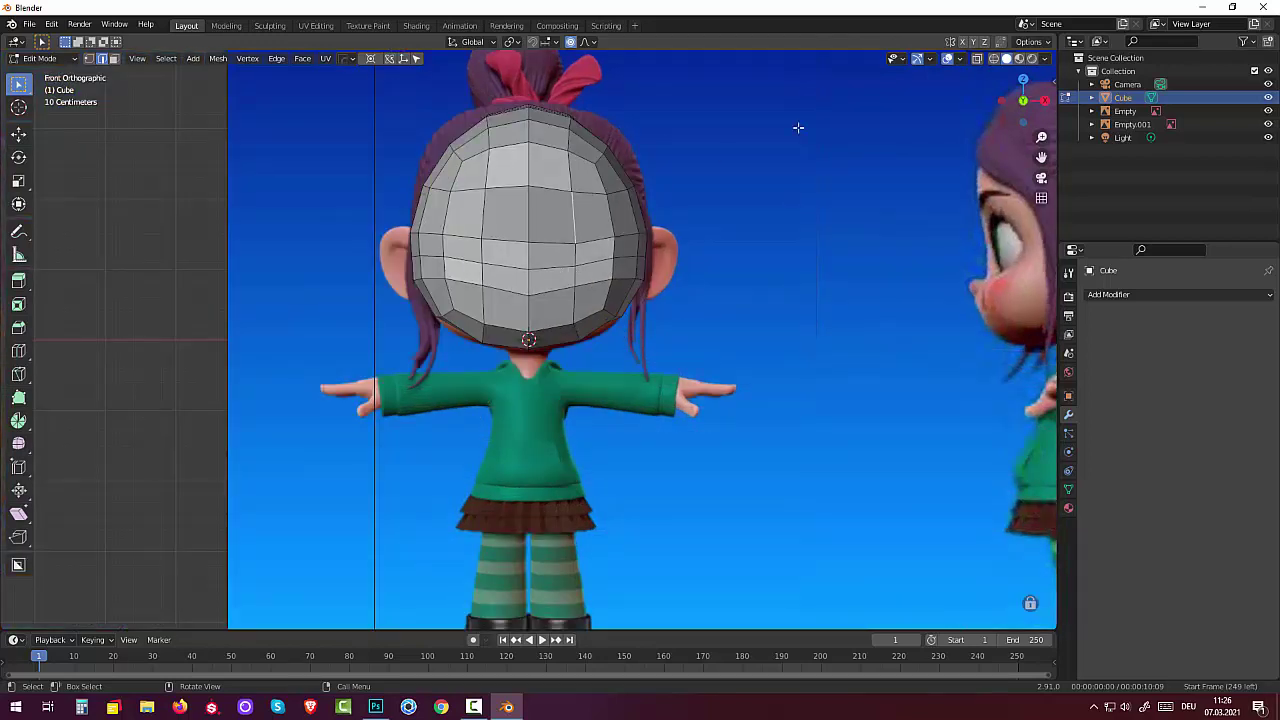
# - Select the vertex beside the right eye, toggling X-ray to compare the mesh with the reference
pyautogui.click(977, 59)
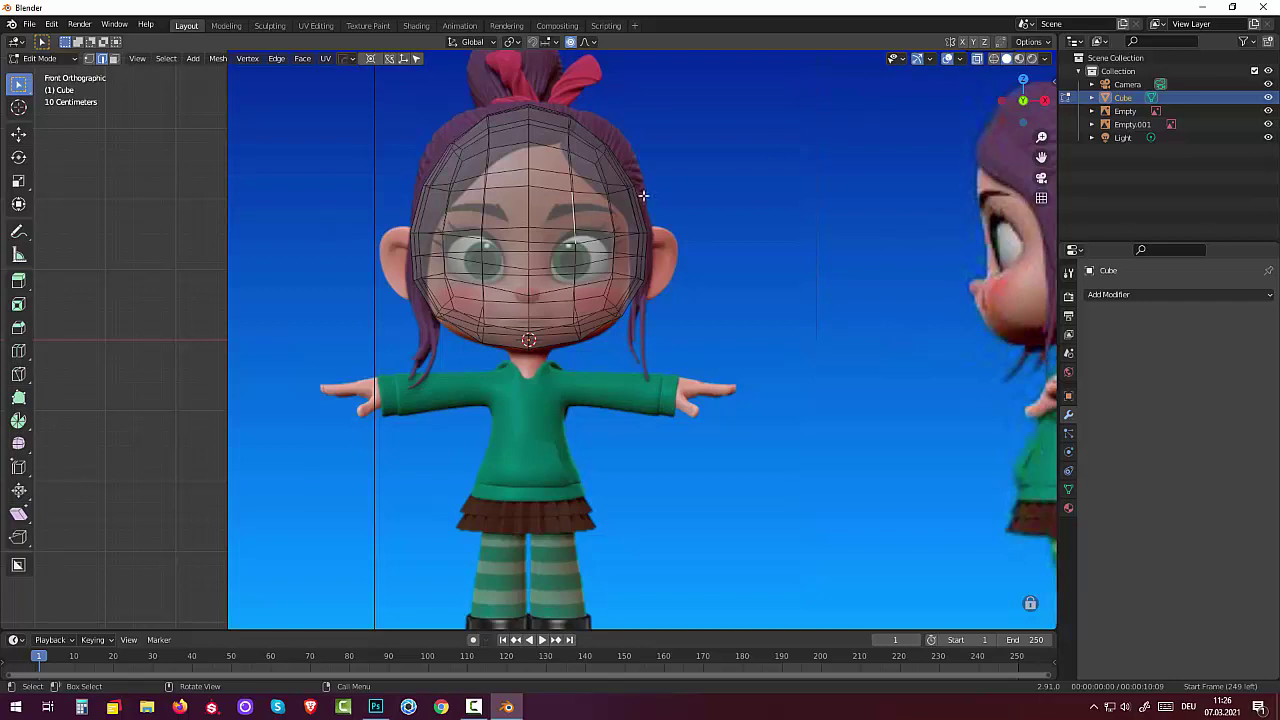
pyautogui.click(580, 248)
pyautogui.click(977, 59)
pyautogui.click(977, 60)
pyautogui.click(977, 60)
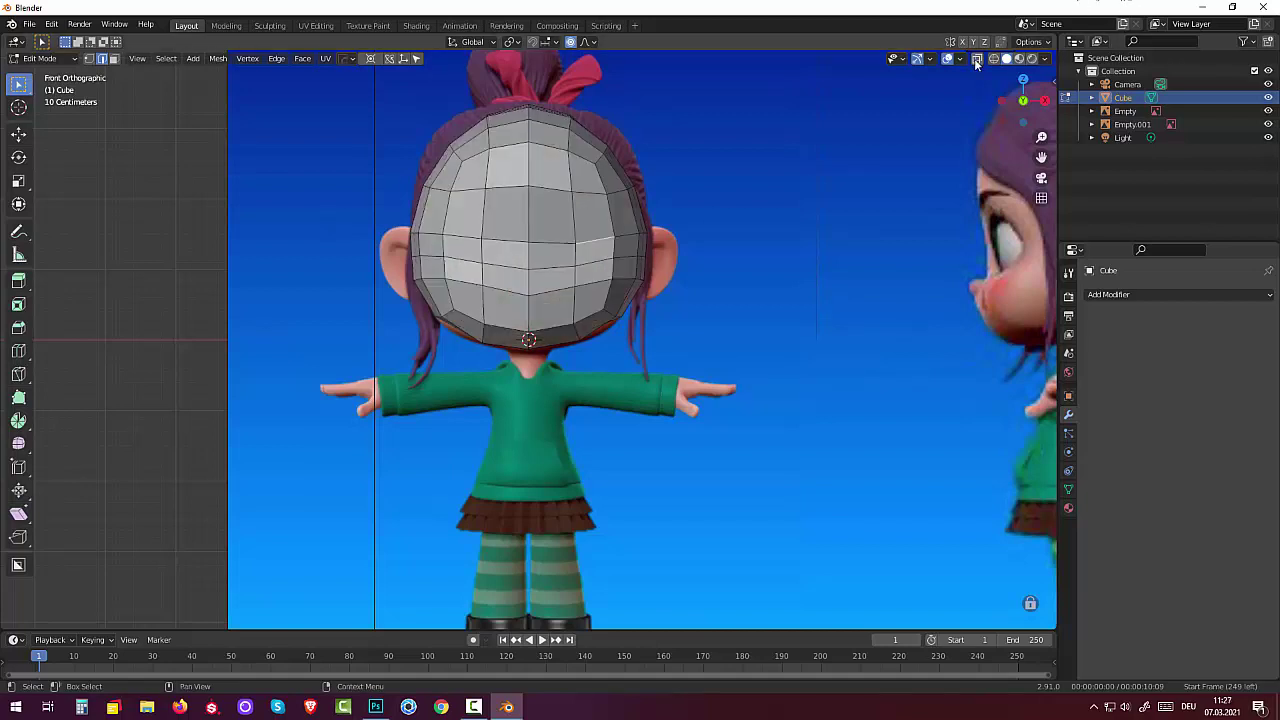
pyautogui.click(977, 60)
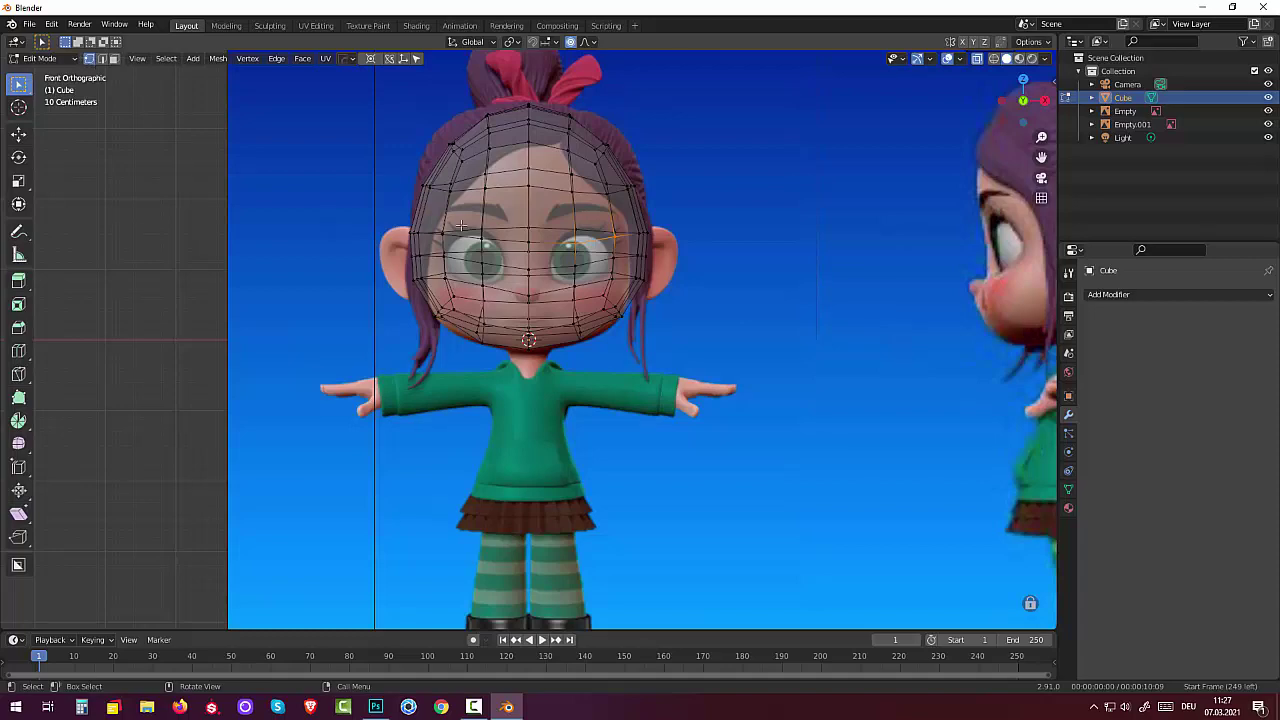
pyautogui.click(576, 265)
pyautogui.scroll(1, 628, 312)
pyautogui.moveTo(627, 313); pyautogui.dragTo(616, 300, button='middle')
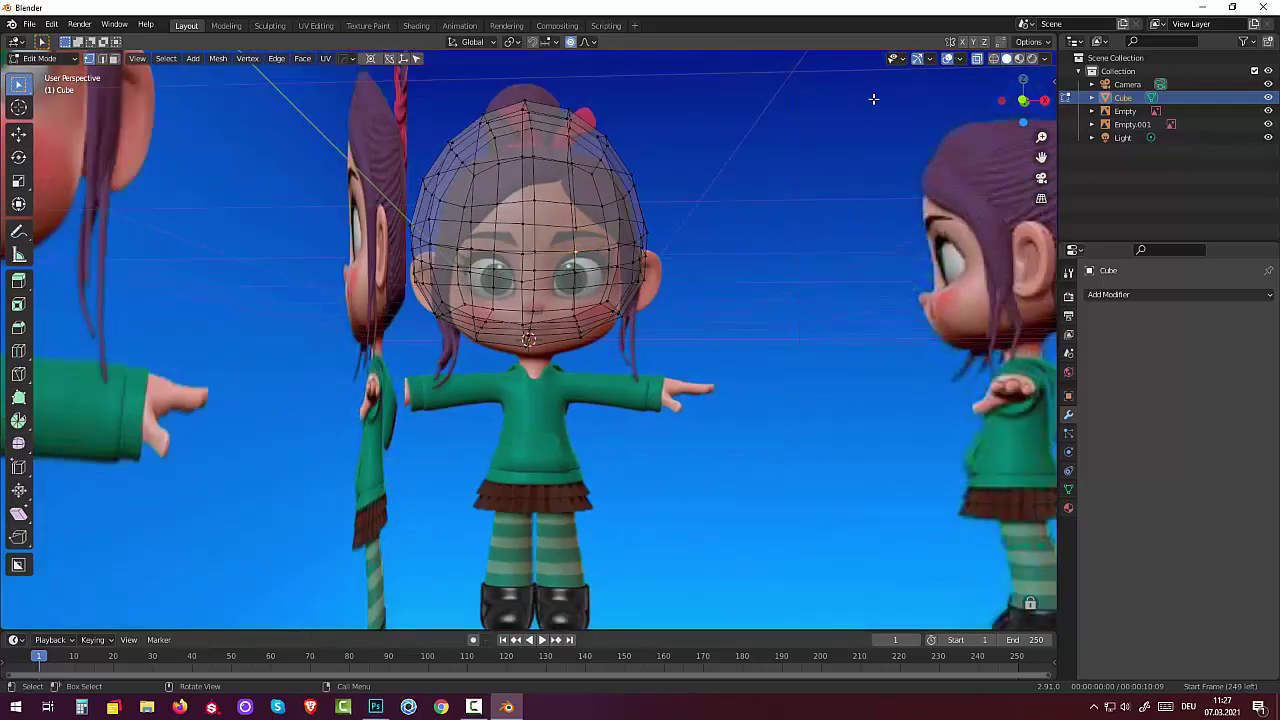
pyautogui.click(978, 59)
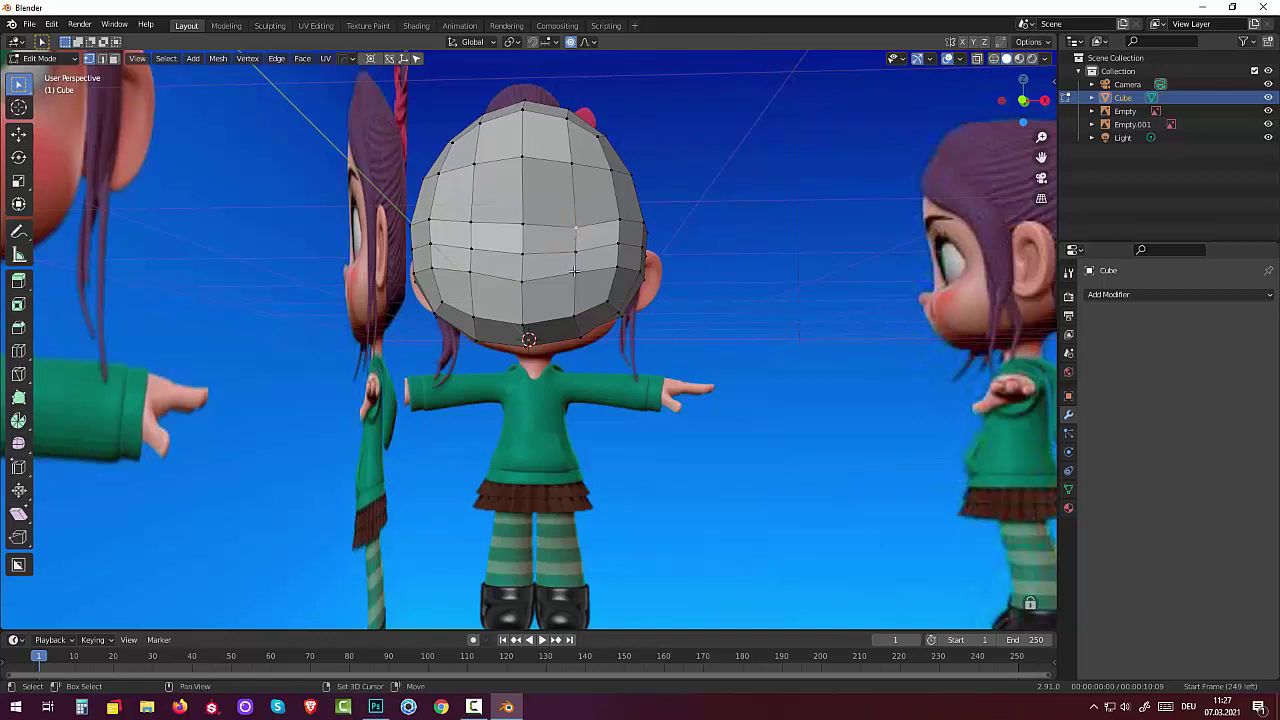
# - Add another cheek vertex, scale the cheek out with proportional falloff in front view, and re-enable X-ray
pyautogui.keyDown('shift'); pyautogui.click(575, 271); pyautogui.keyUp('shift')
pyautogui.press('KP_1')
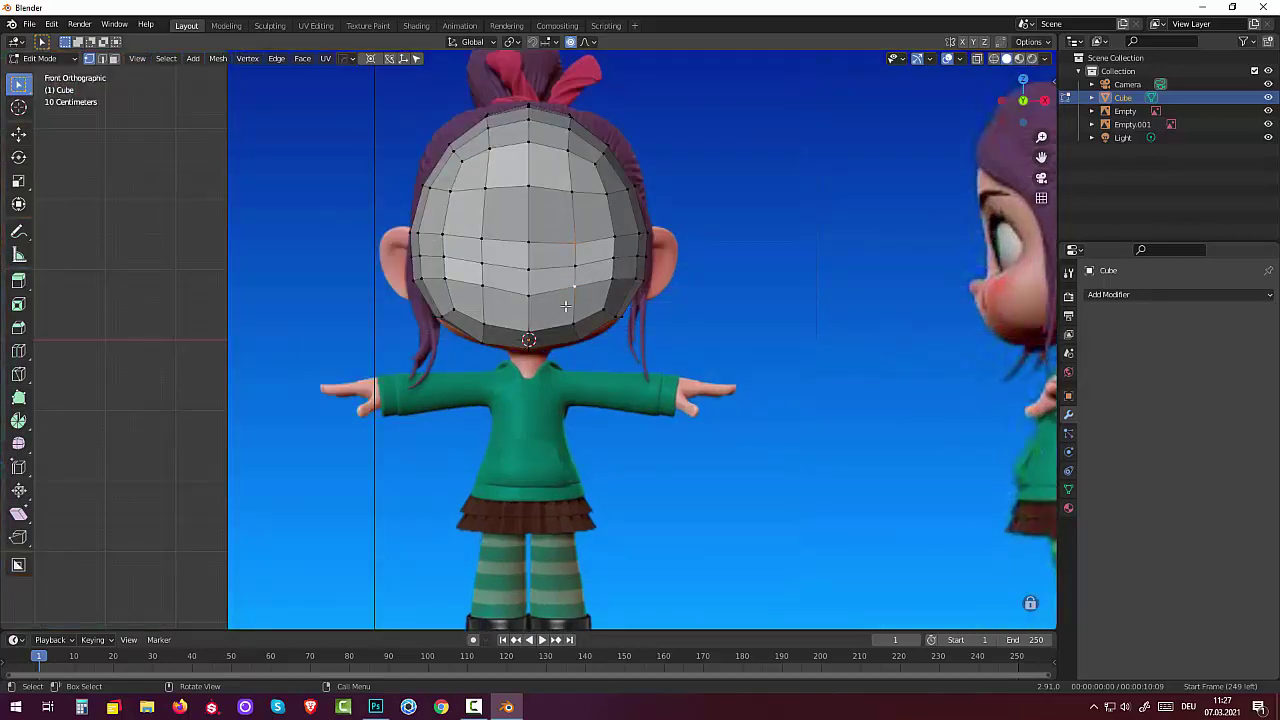
pyautogui.press('s')
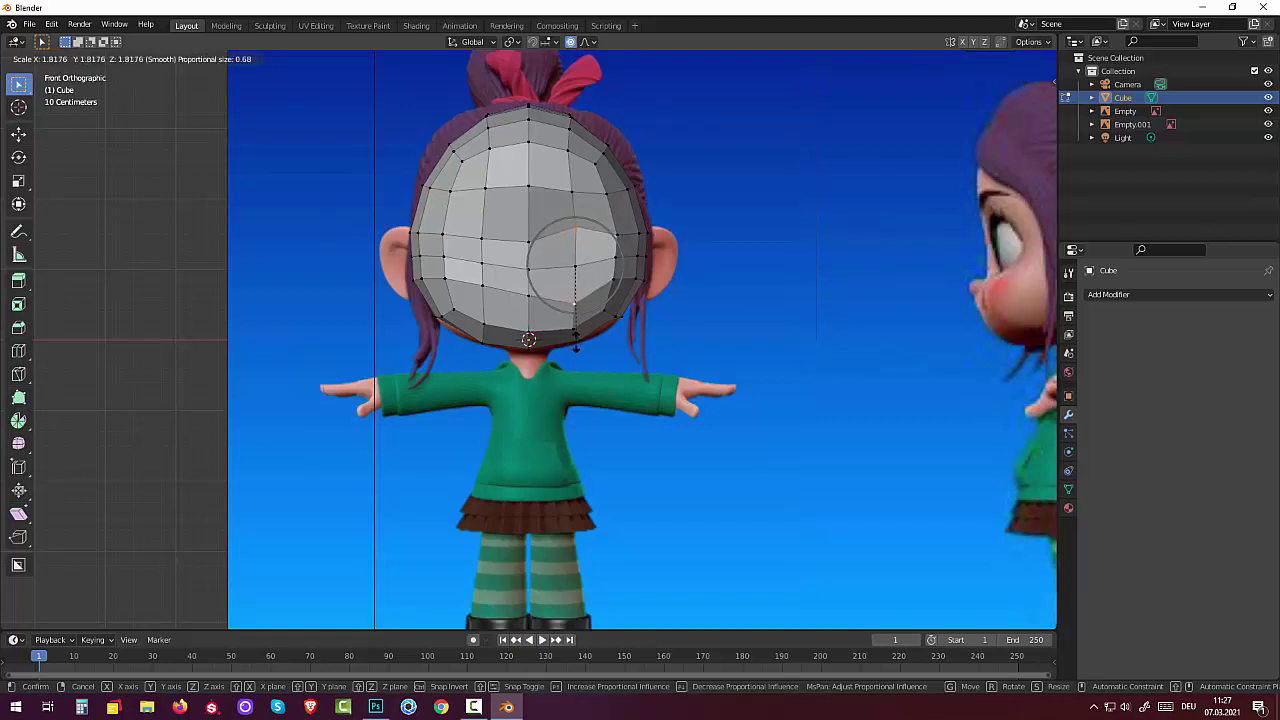
pyautogui.click(575, 345)
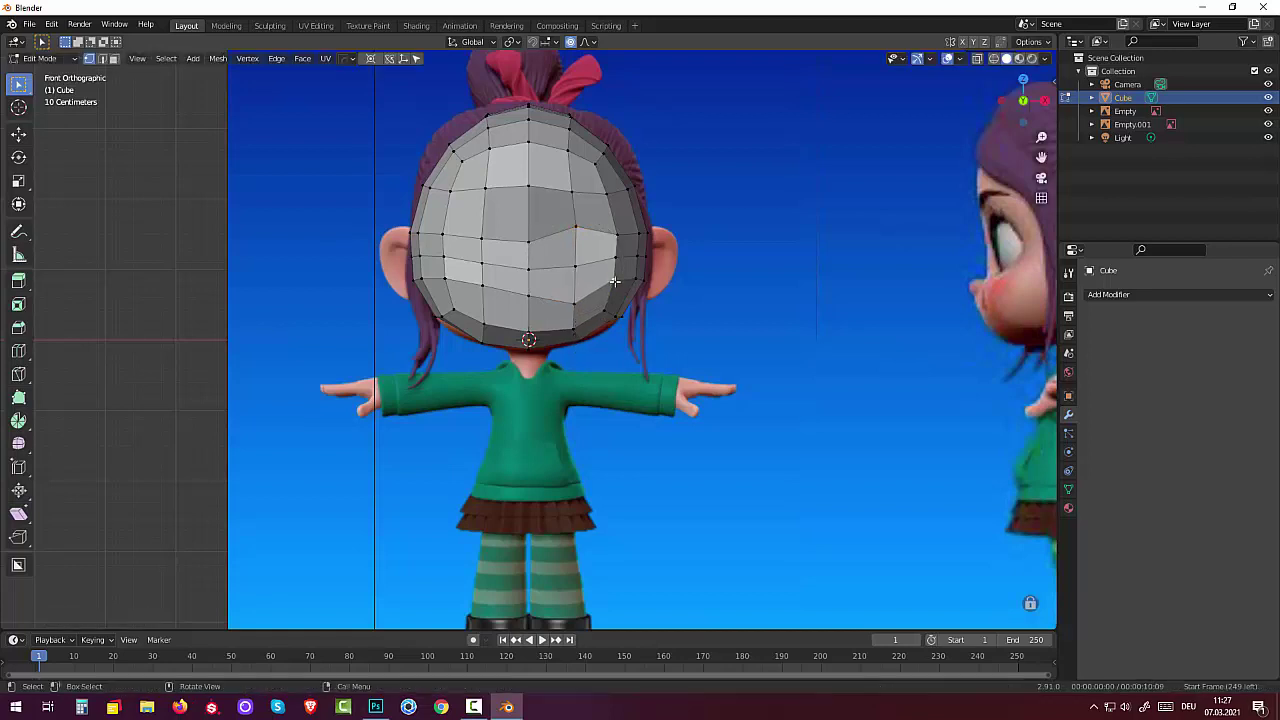
pyautogui.click(977, 60)
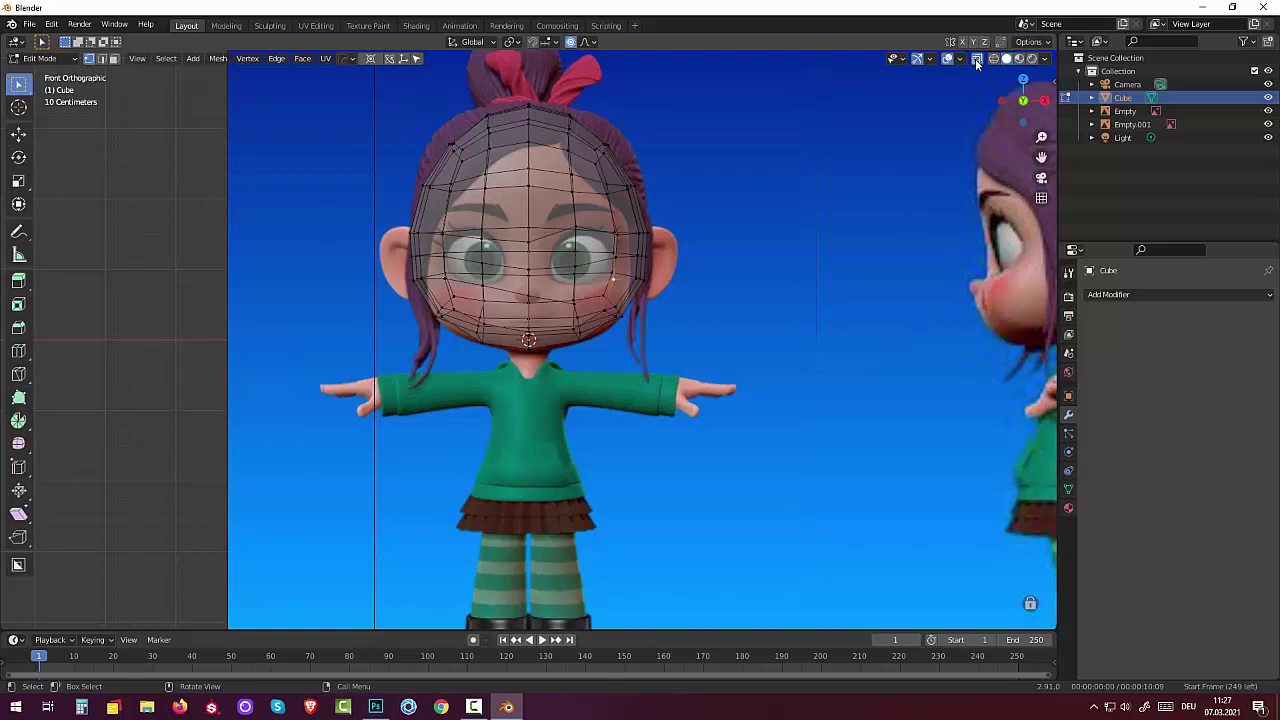
pyautogui.scroll(1, 664, 306)
# - Move a right-cheek vertex vertically along Z with soft falloff
pyautogui.scroll(1, 633, 333)
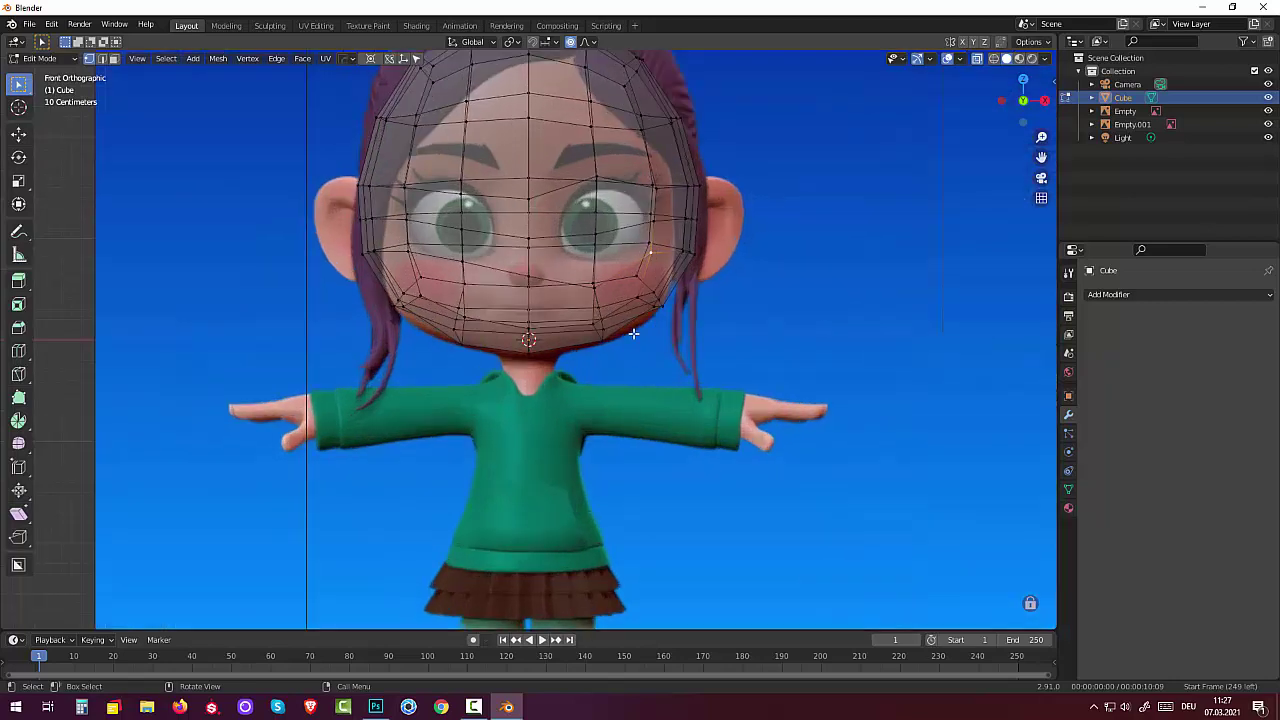
pyautogui.click(595, 284)
pyautogui.press('g')
pyautogui.press('z')
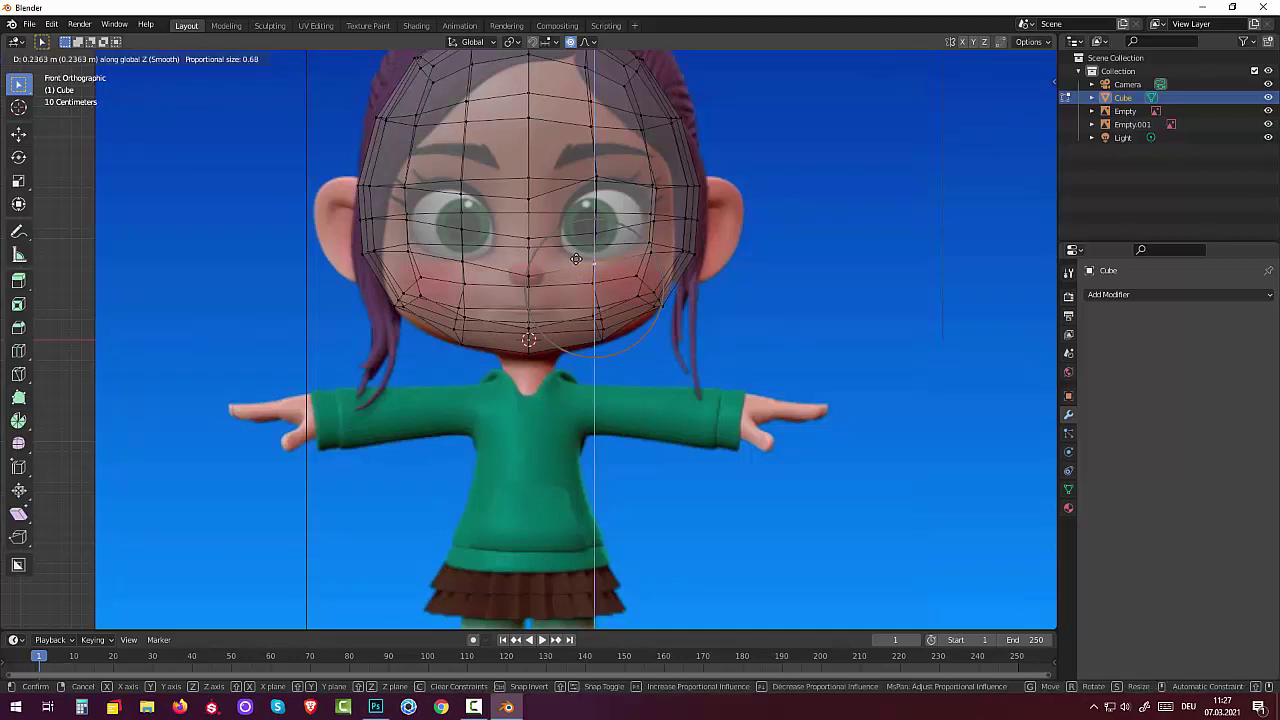
pyautogui.click(575, 260)
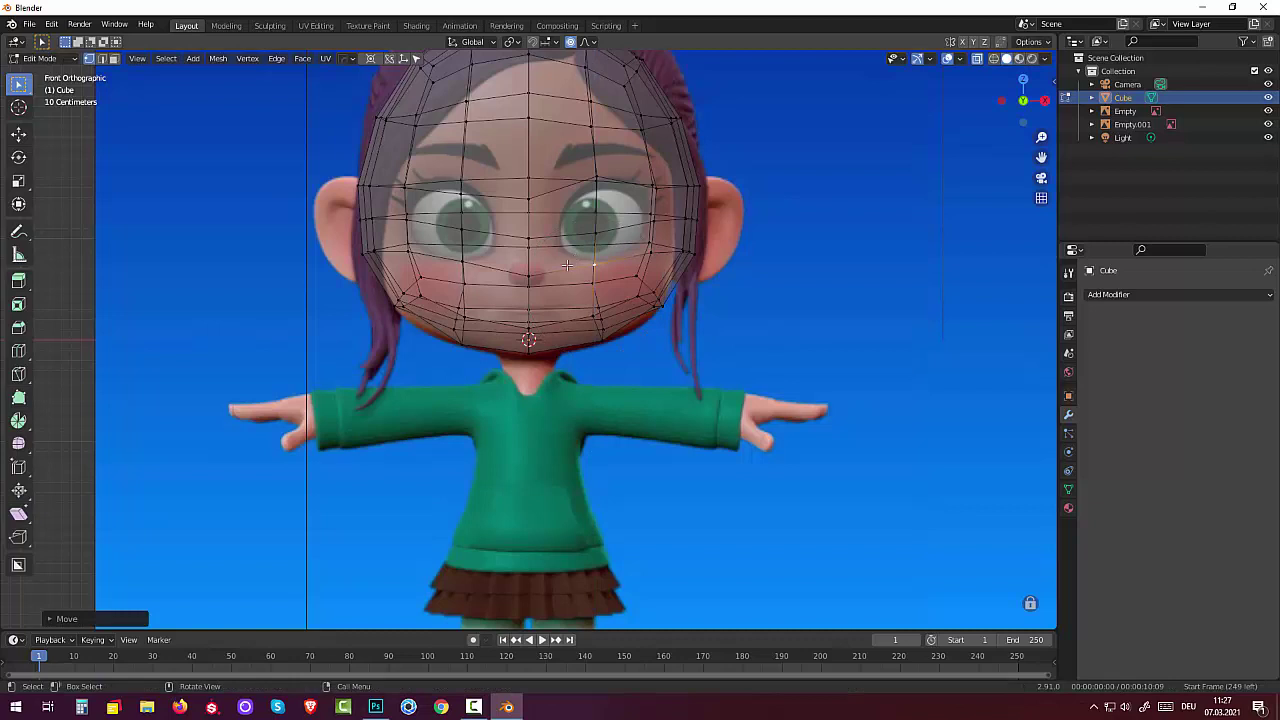
# - Add a vertical edge loop just right of the head's centre
pyautogui.click(551, 195)
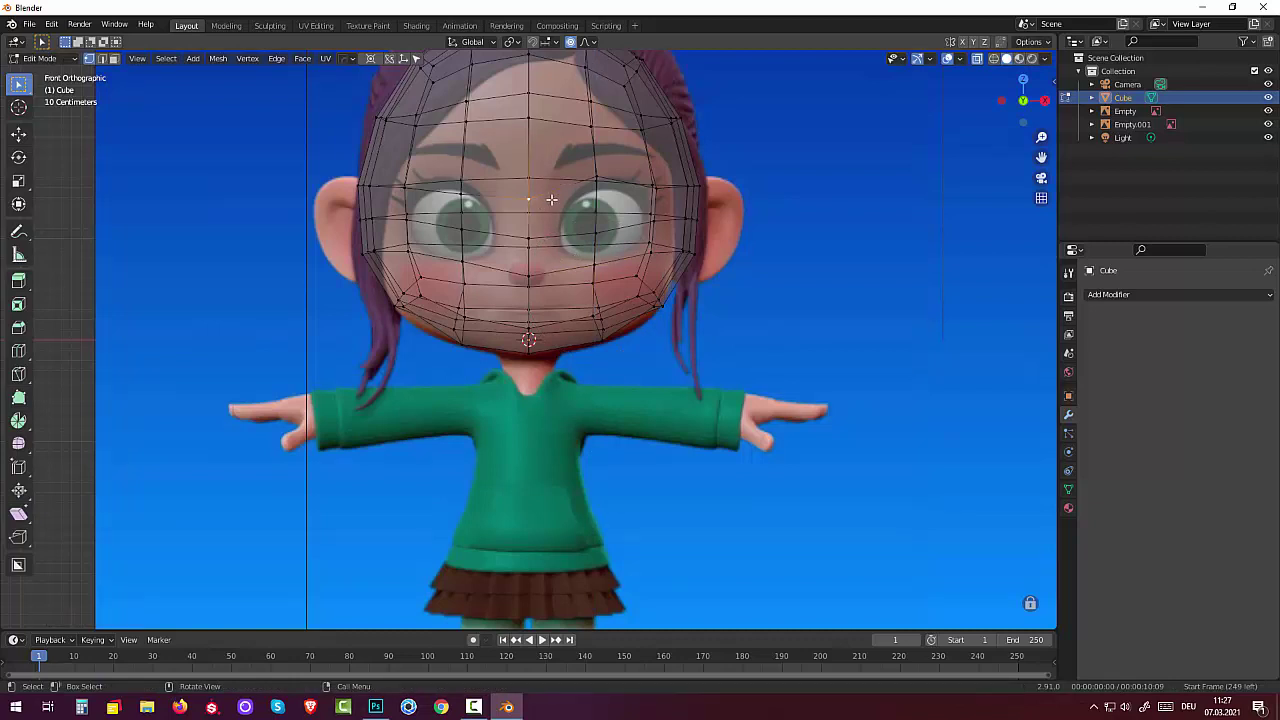
pyautogui.hotkey('ctrl', 'r')
pyautogui.click(551, 201)
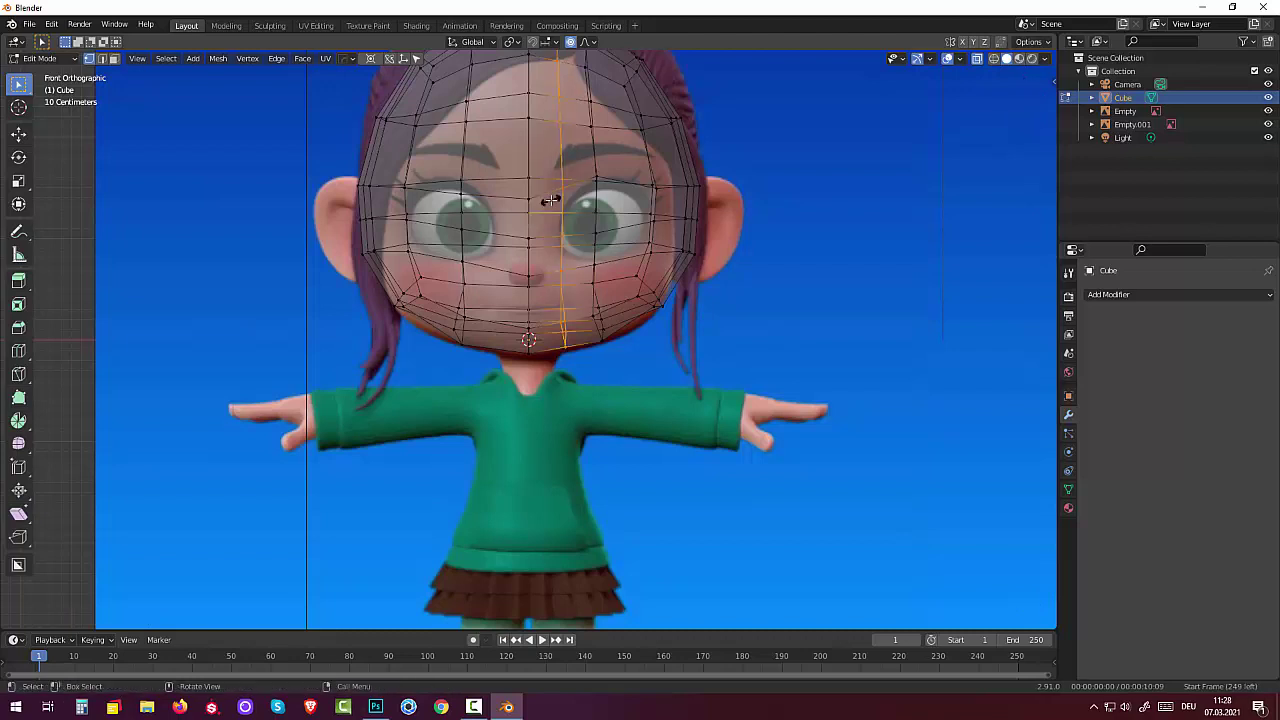
pyautogui.rightClick(551, 203)
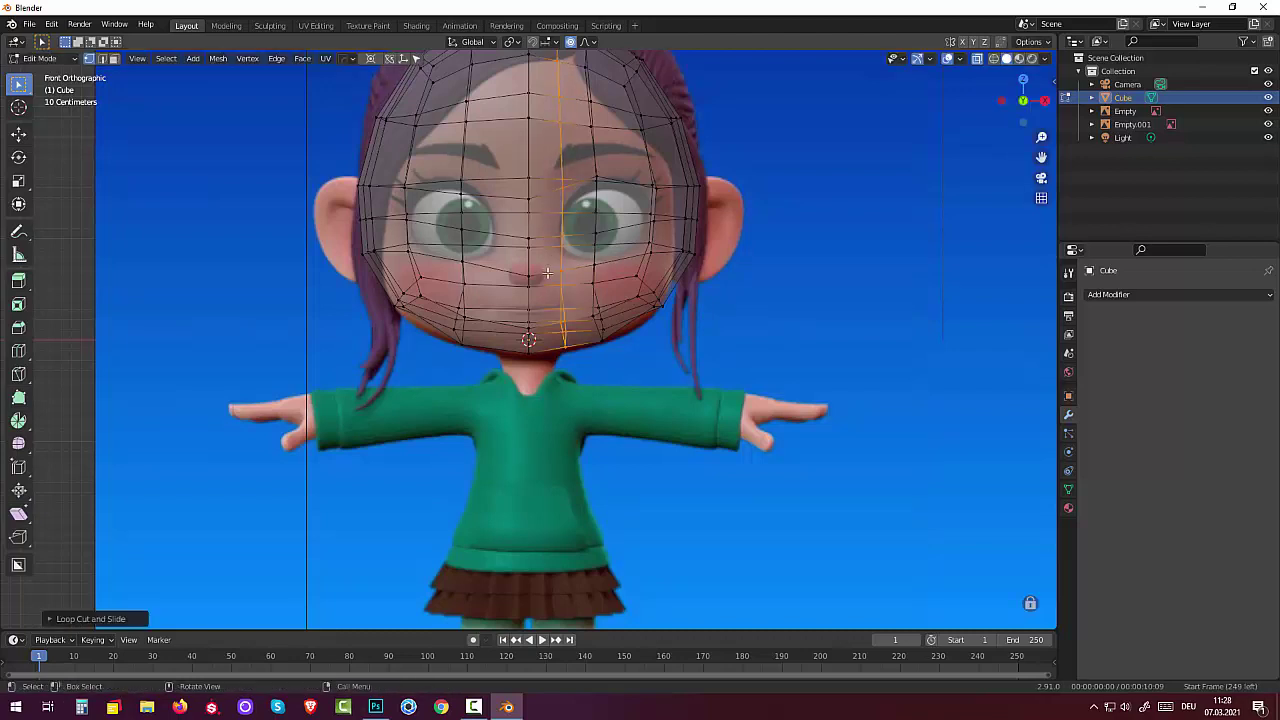
# - With the mesh opaque, move a cheek vertex beside the new loop into place
pyautogui.click(977, 60)
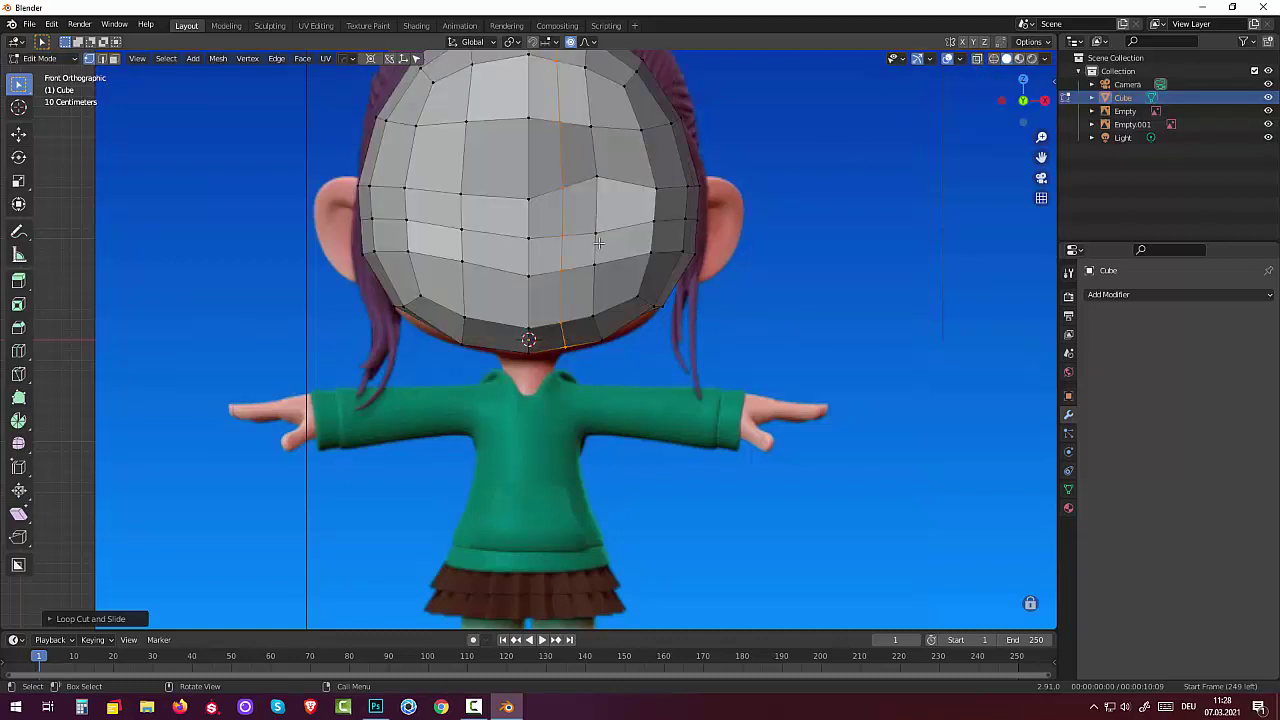
pyautogui.click(563, 237)
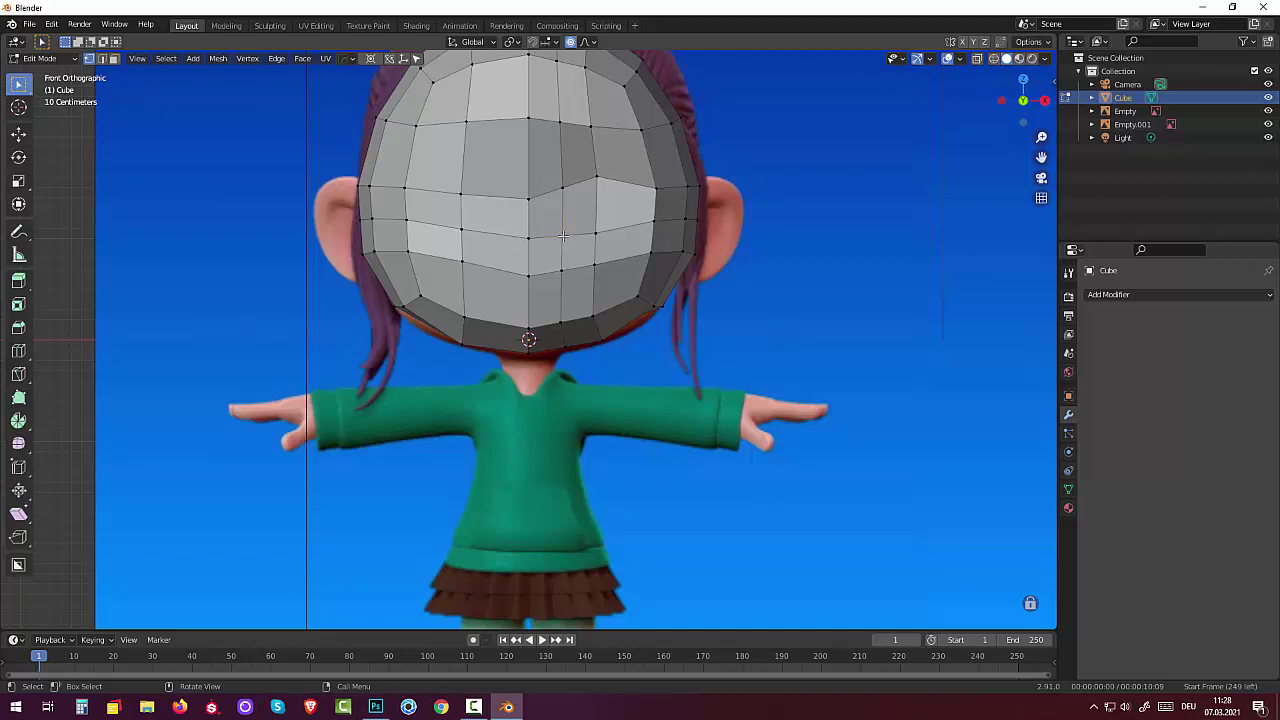
pyautogui.press('g')
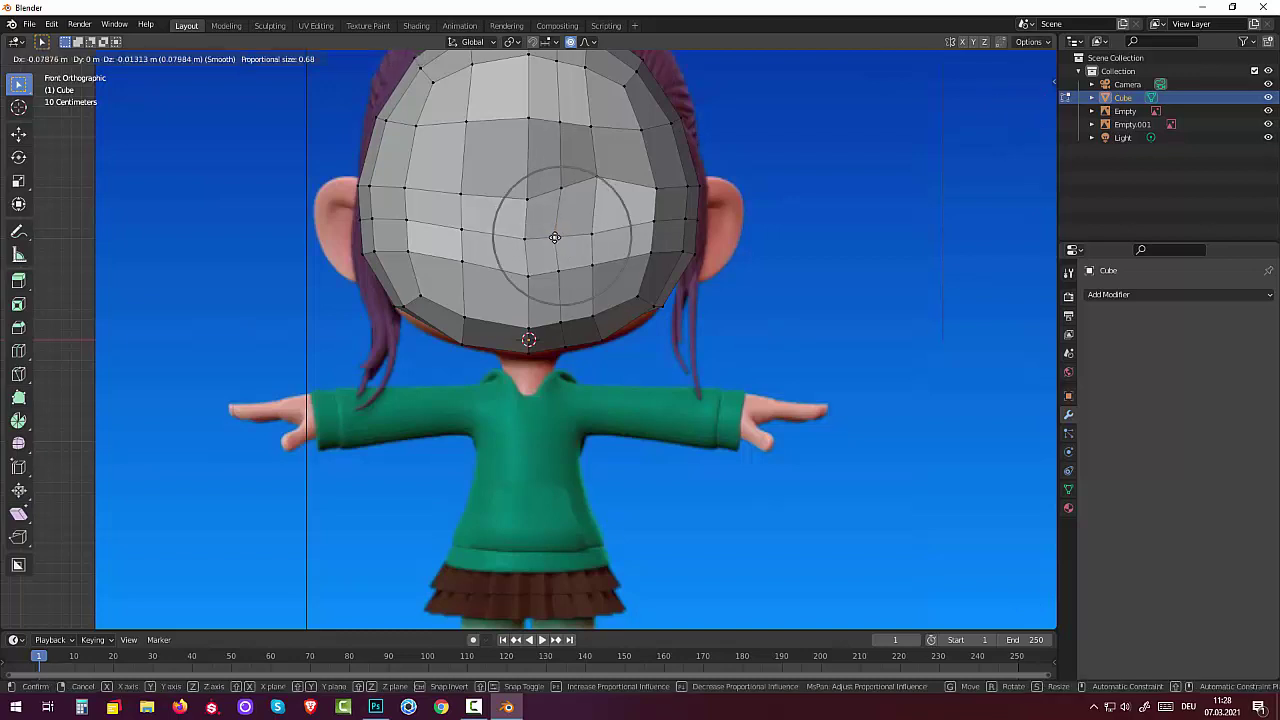
pyautogui.rightClick(550, 237)
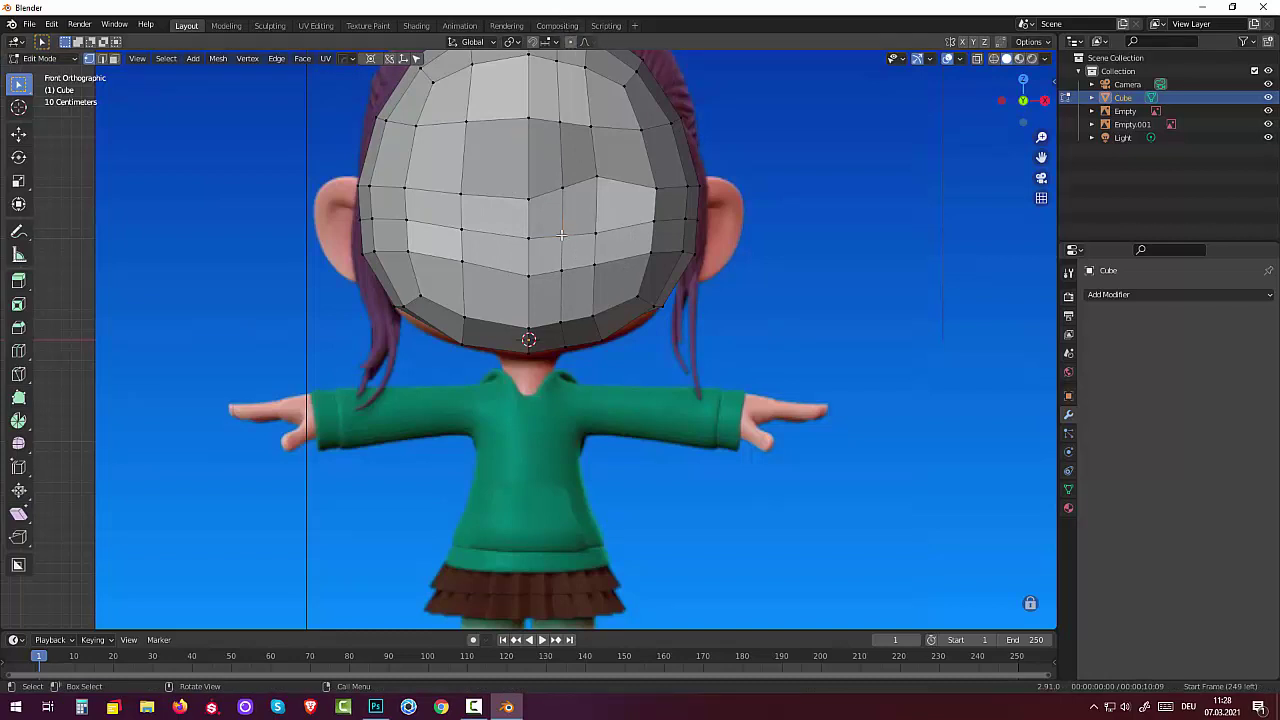
pyautogui.press('g')
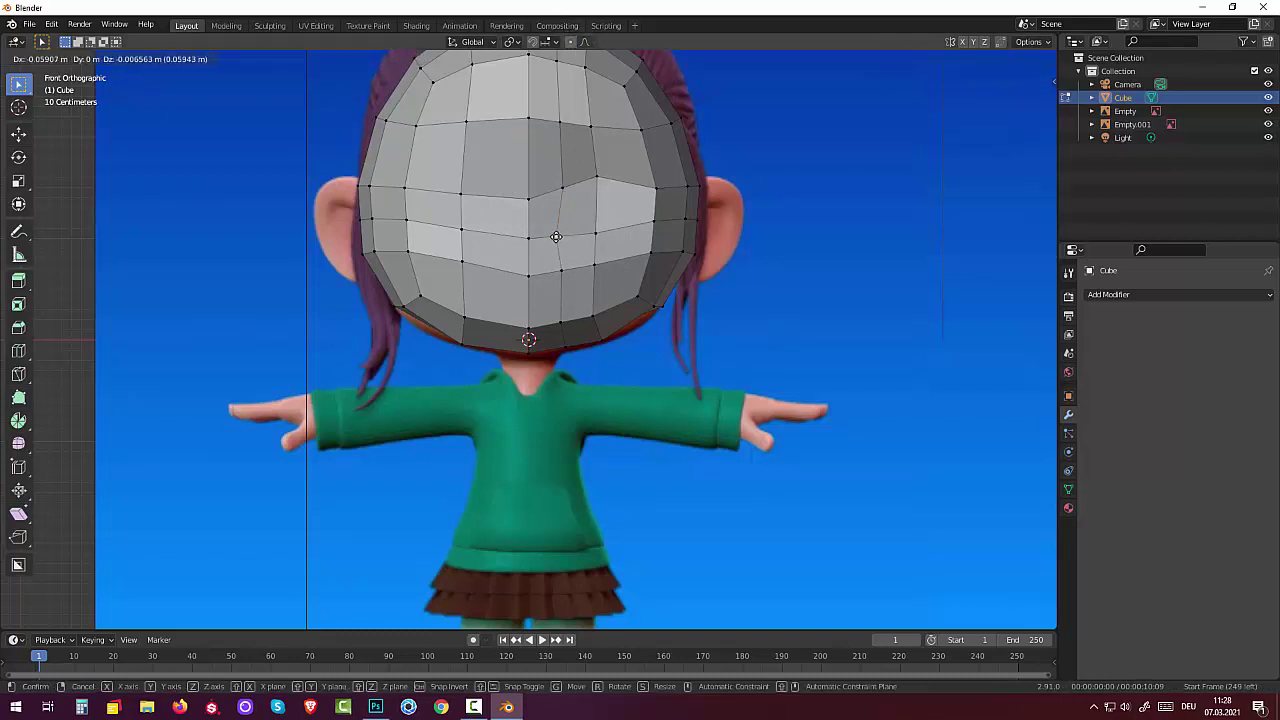
pyautogui.click(553, 237)
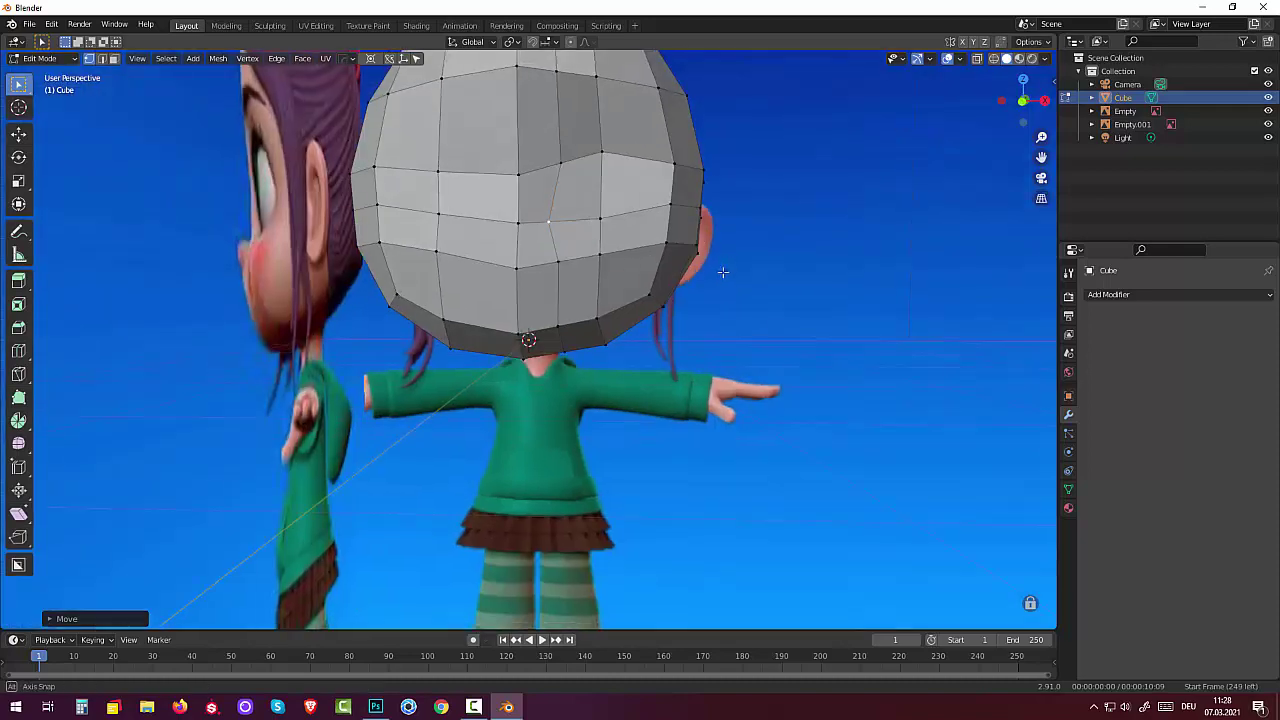
pyautogui.moveTo(553, 237)
pyautogui.mouseDown(button='middle')
pyautogui.moveTo(637, 293)
pyautogui.moveTo(612, 279)
pyautogui.moveTo(729, 289)
pyautogui.moveTo(714, 273)
pyautogui.moveTo(708, 287)
pyautogui.mouseUp(button='middle')
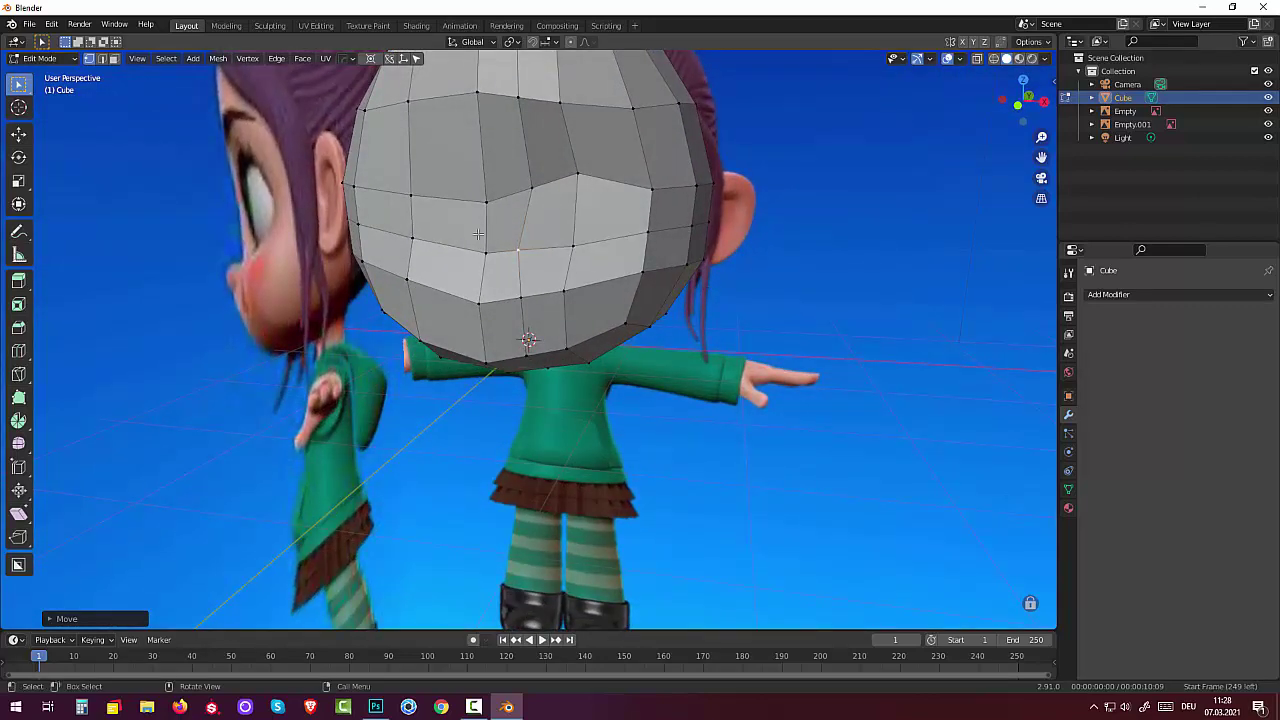
# - Select several vertices around the eye area and switch to wireframe display
pyautogui.keyDown('shift'); pyautogui.click(533, 186); pyautogui.keyUp('shift')
pyautogui.keyDown('shift'); pyautogui.click(577, 175); pyautogui.keyUp('shift')
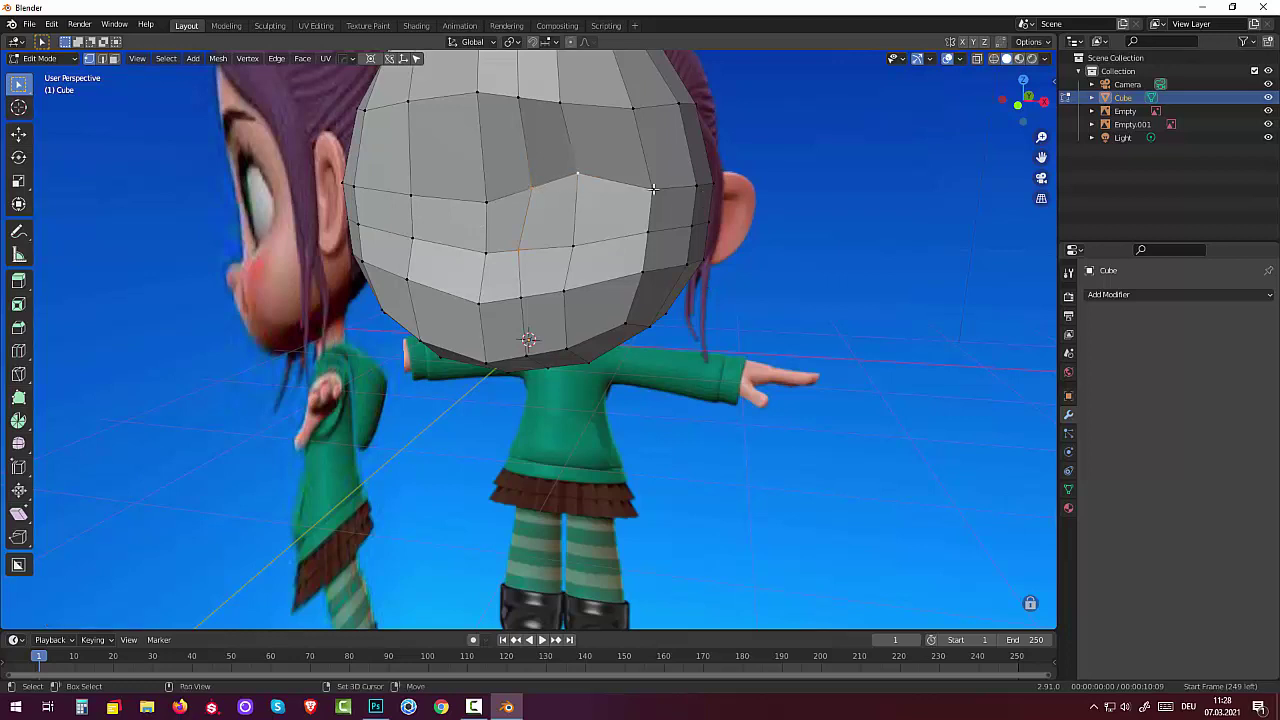
pyautogui.keyDown('shift'); pyautogui.click(653, 188); pyautogui.keyUp('shift')
pyautogui.keyDown('shift'); pyautogui.click(648, 233); pyautogui.keyUp('shift')
pyautogui.keyDown('shift'); pyautogui.click(521, 297); pyautogui.keyUp('shift')
pyautogui.click(993, 61)
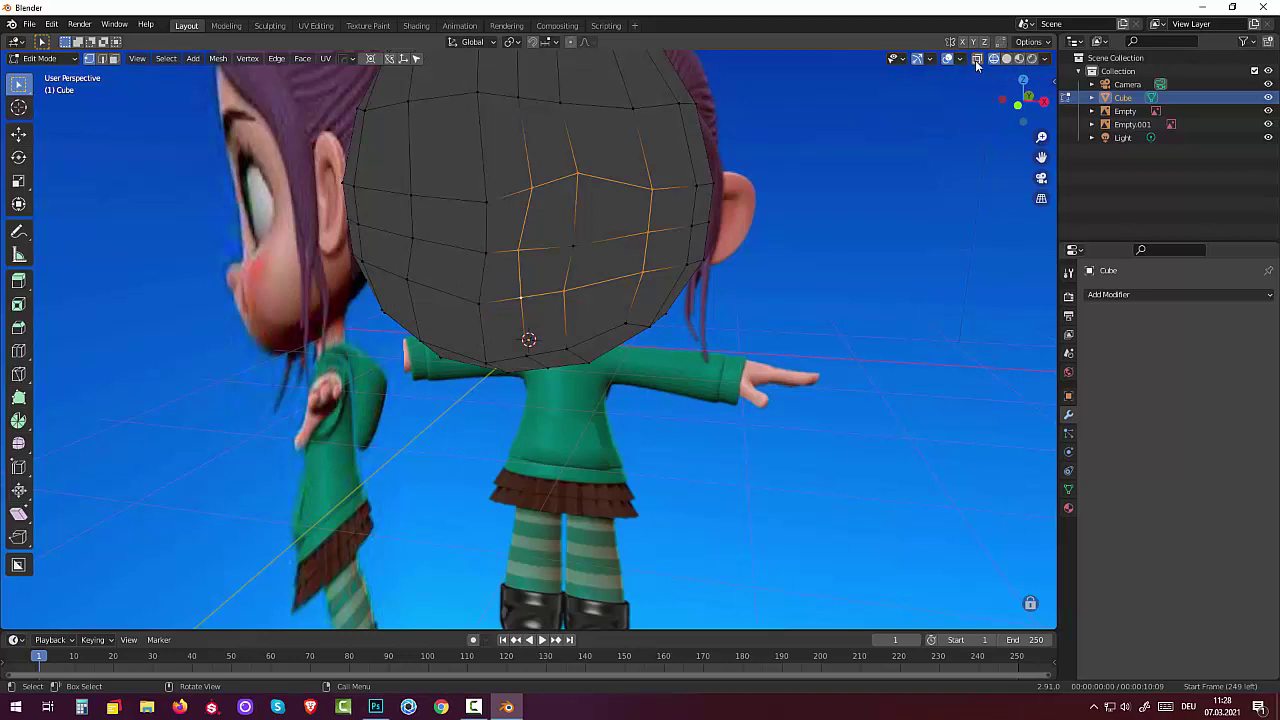
# - Return to solid shading with X-ray on and view the head from the front
pyautogui.click(977, 62)
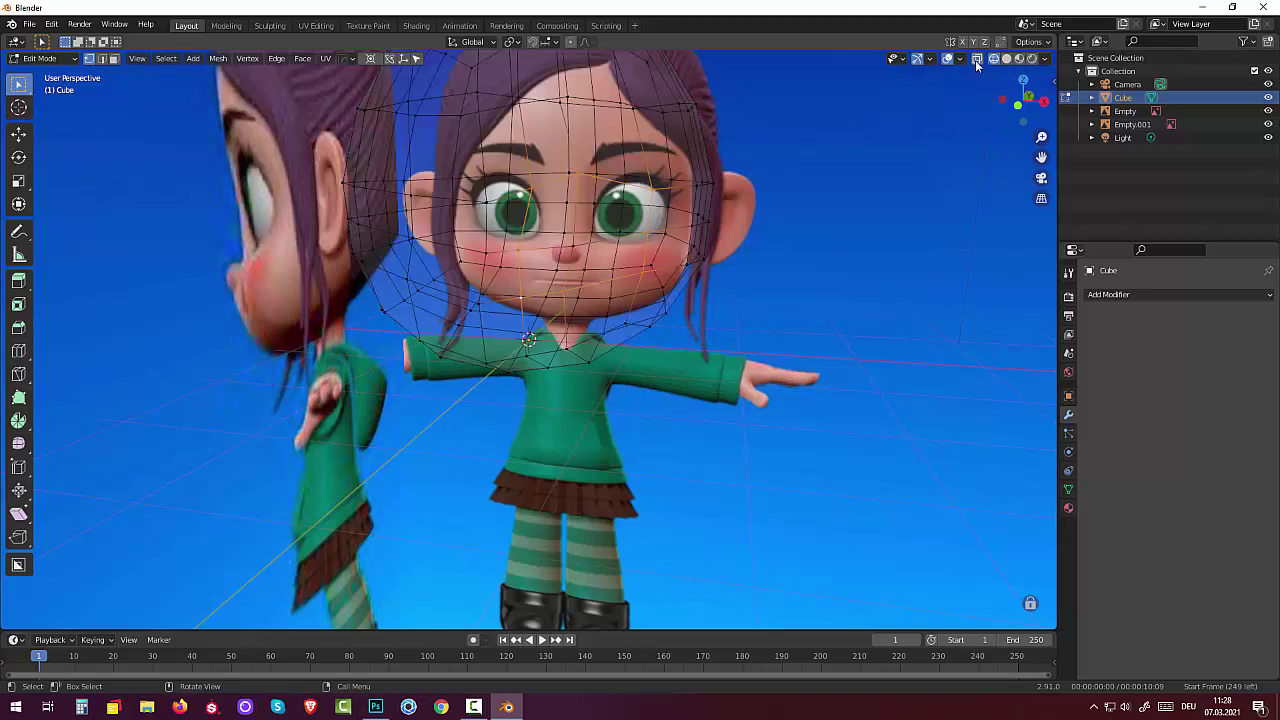
pyautogui.click(1006, 59)
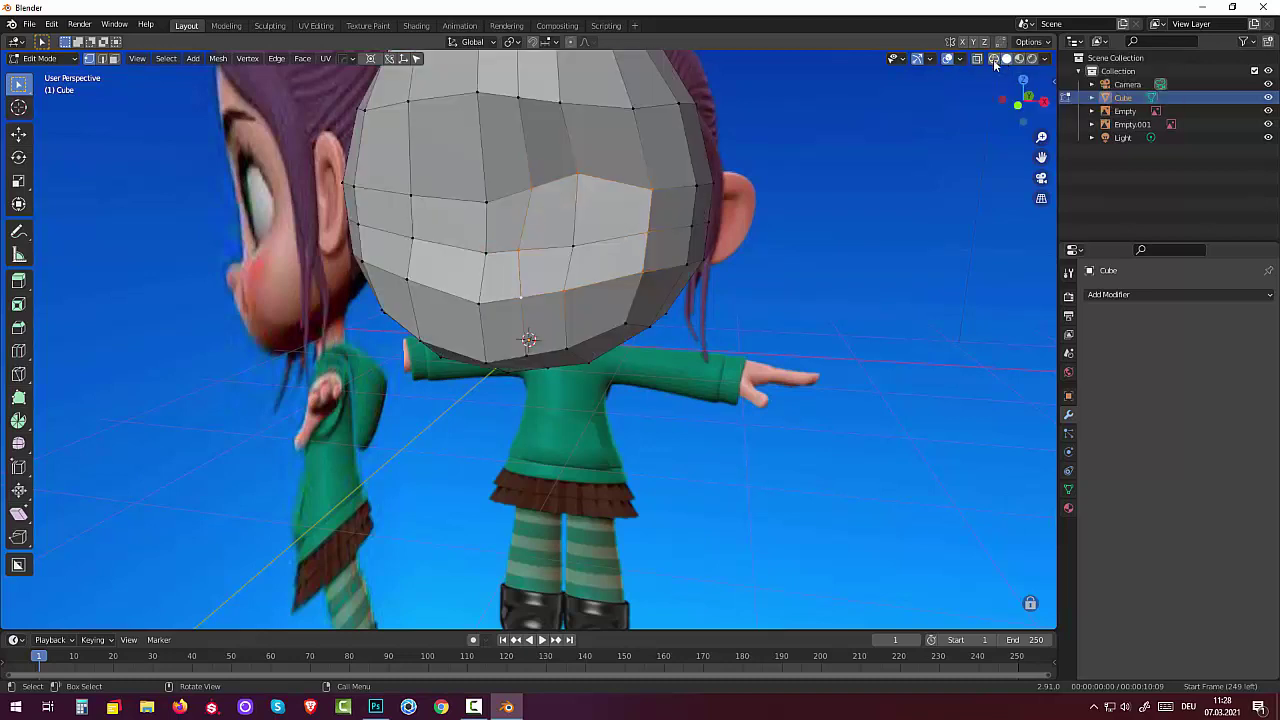
pyautogui.click(978, 63)
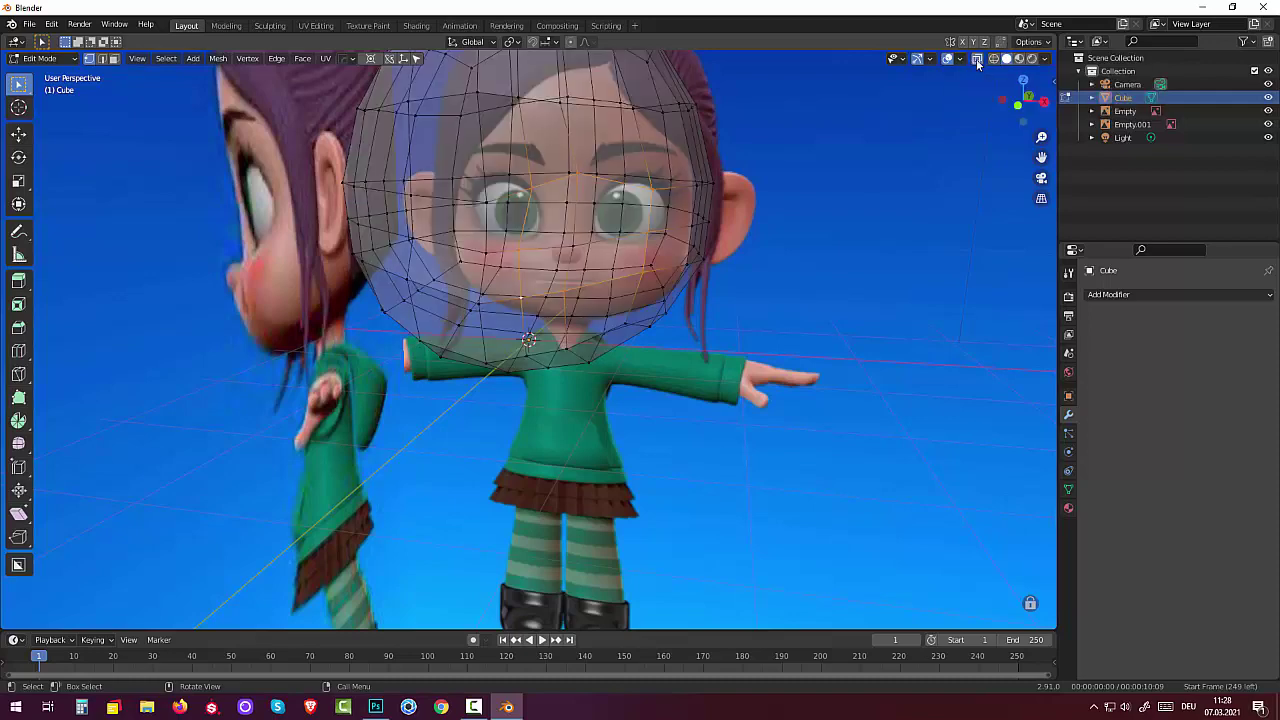
pyautogui.moveTo(806, 184); pyautogui.dragTo(814, 177, button='middle')
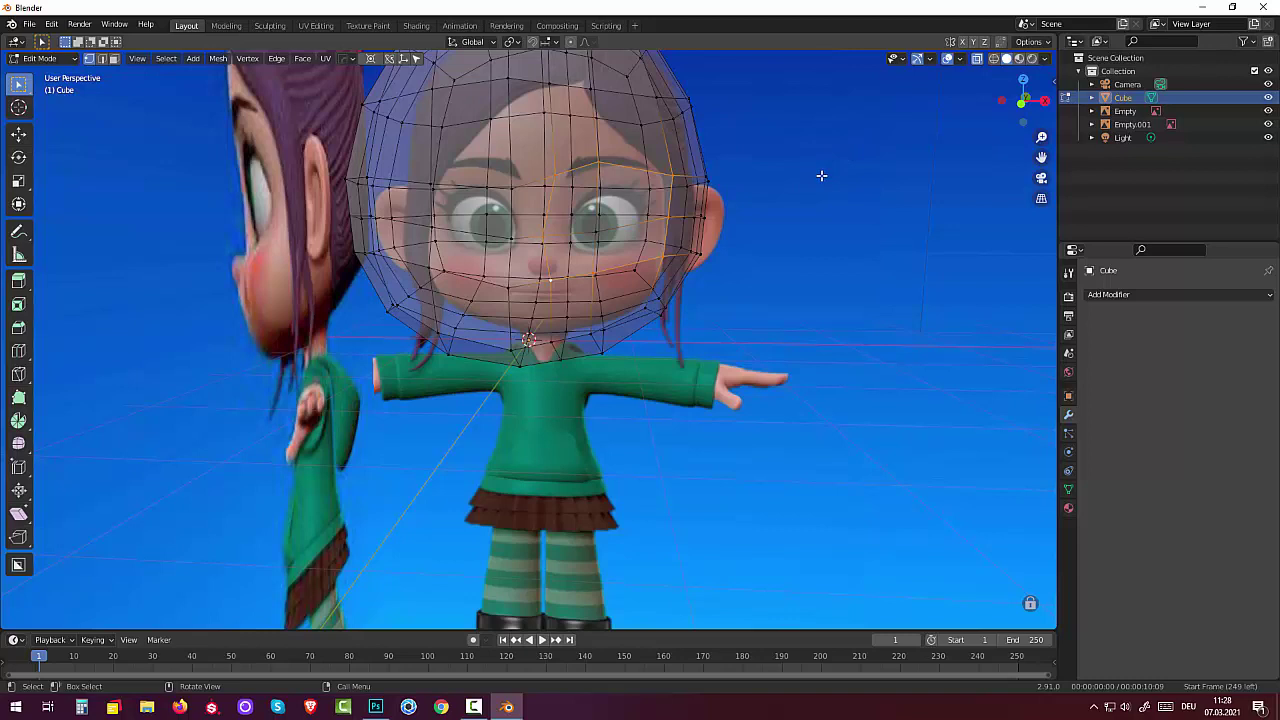
pyautogui.press('KP_1')
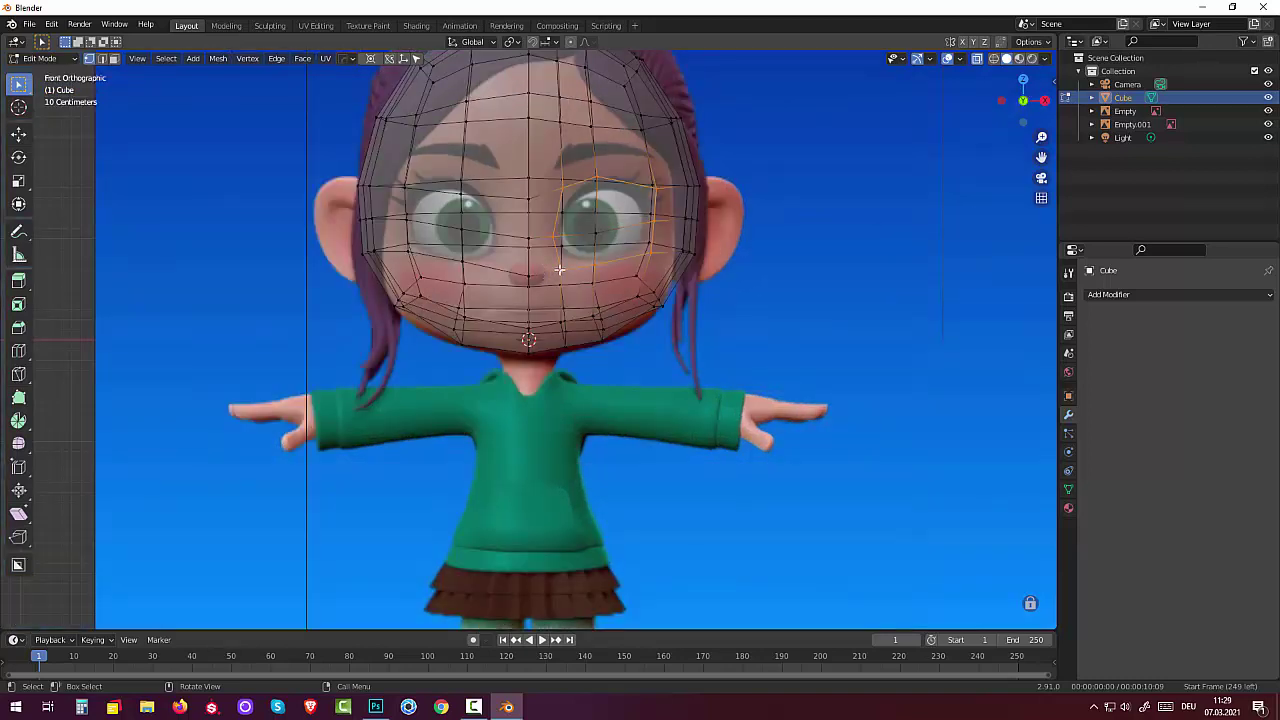
# - Move the selected eye-area vertices, then a vertex beside the nose, onto the reference
pyautogui.press('g')
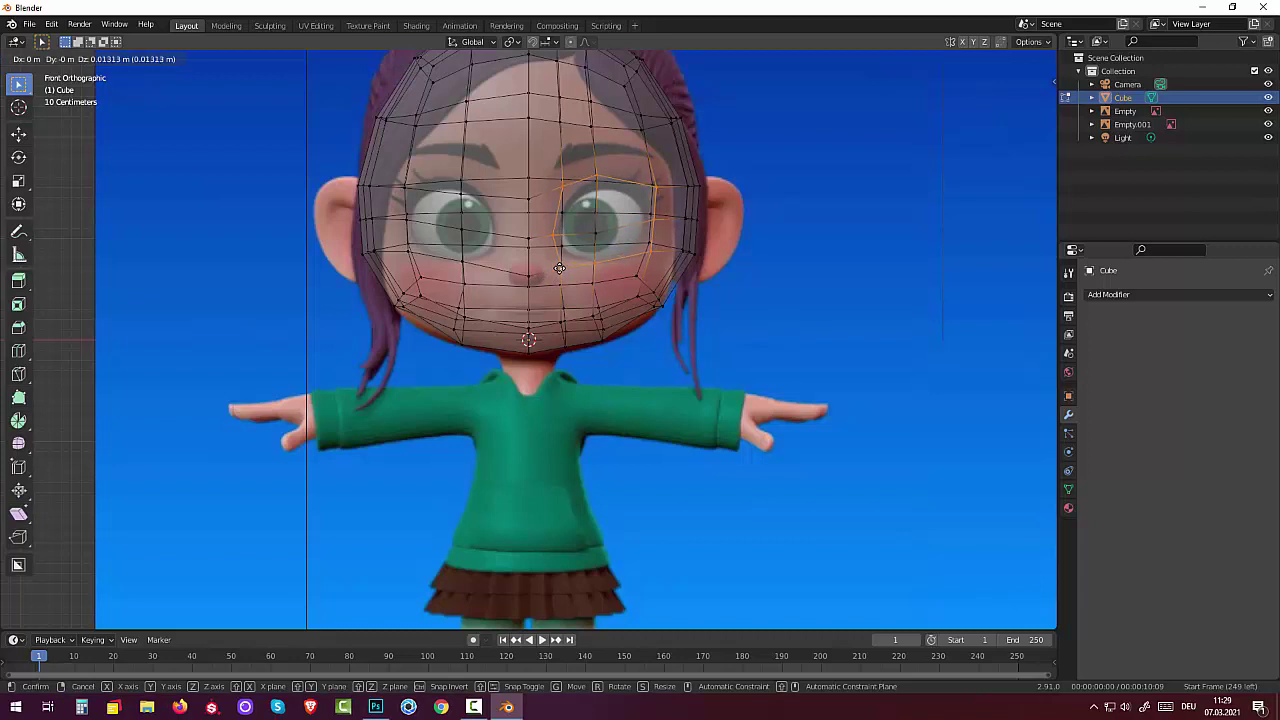
pyautogui.click(559, 268)
pyautogui.hotkey('alt', 'a')
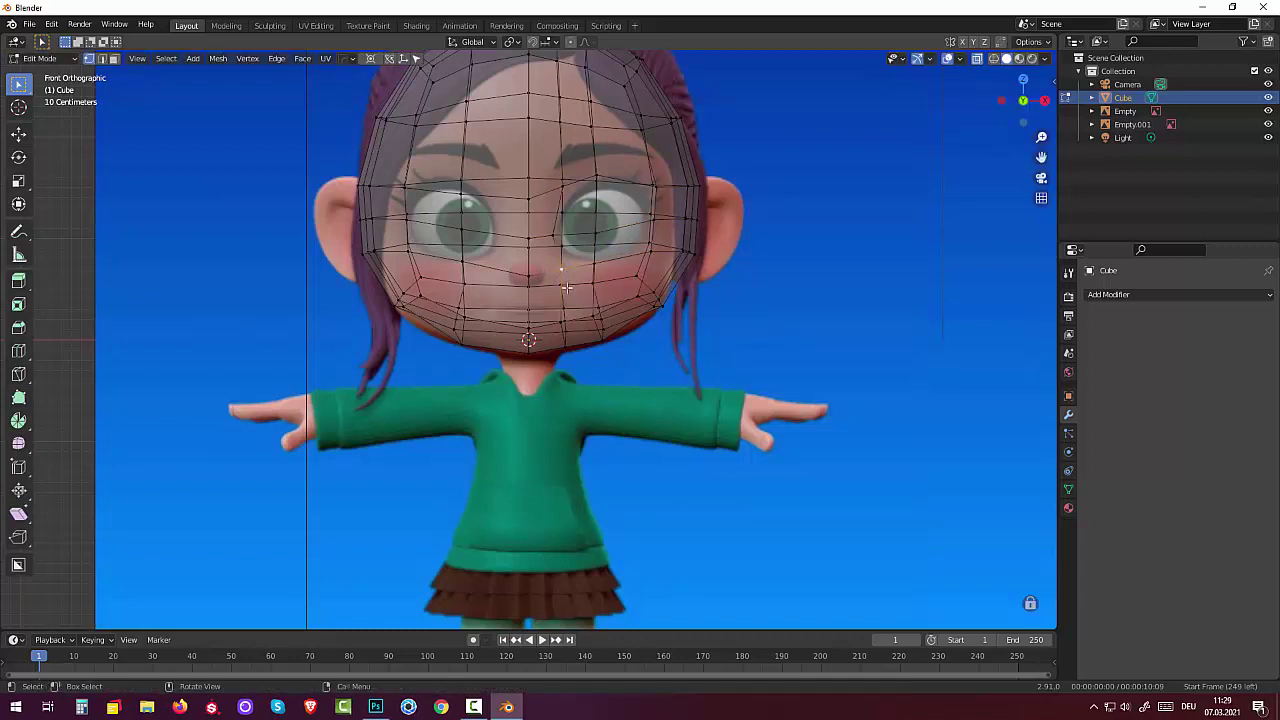
pyautogui.press('g')
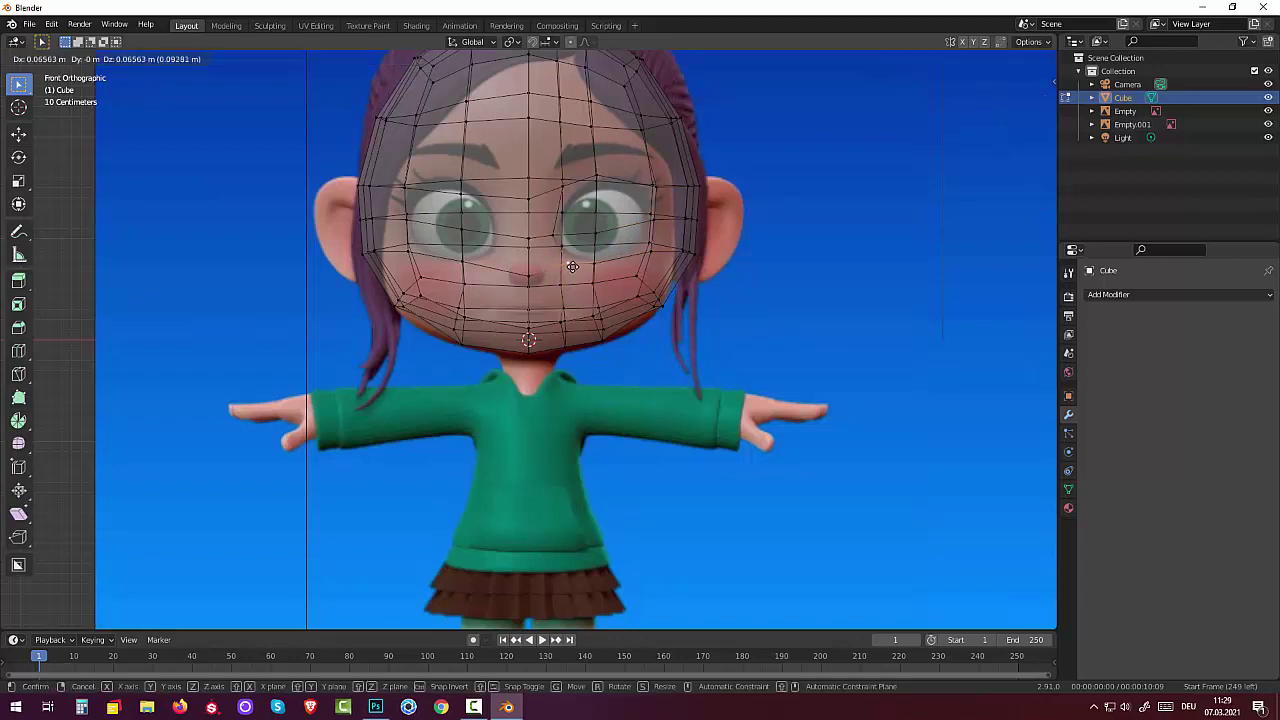
pyautogui.click(573, 262)
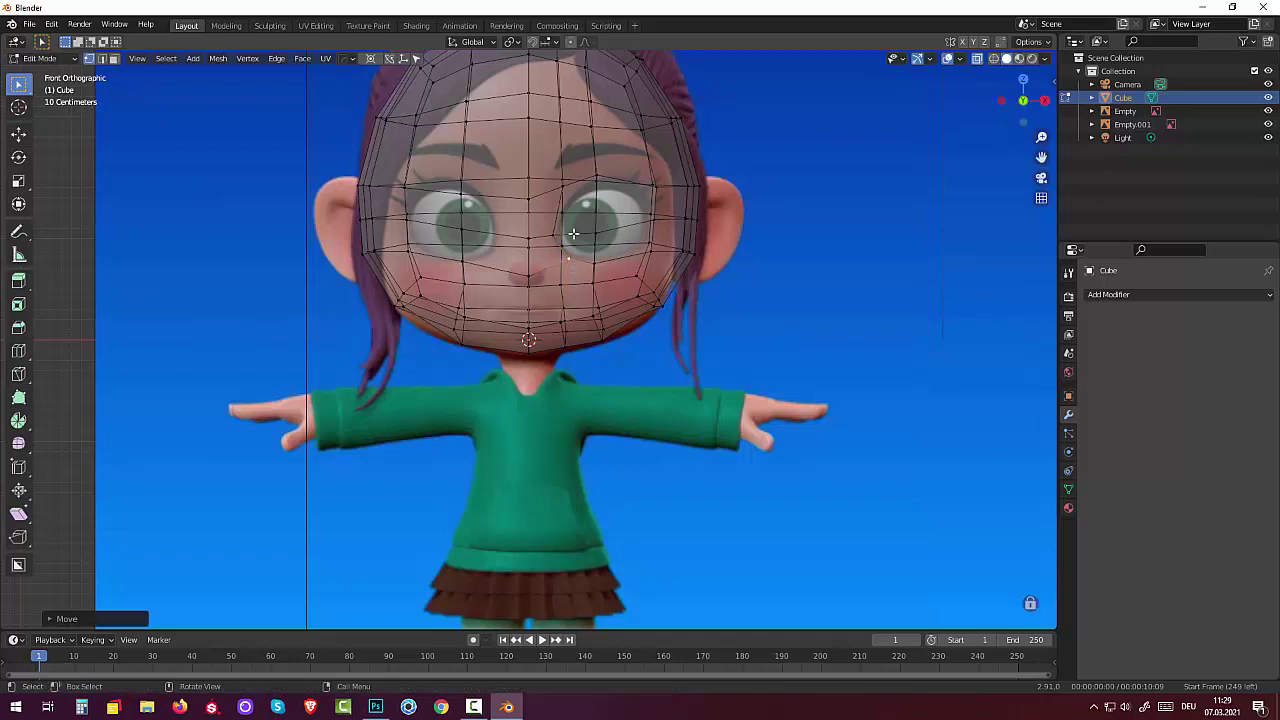
# - Nudge the right eye's inner-corner vertex and a vertex between the eyes, then check from an angle
pyautogui.click(564, 189)
pyautogui.press('g')
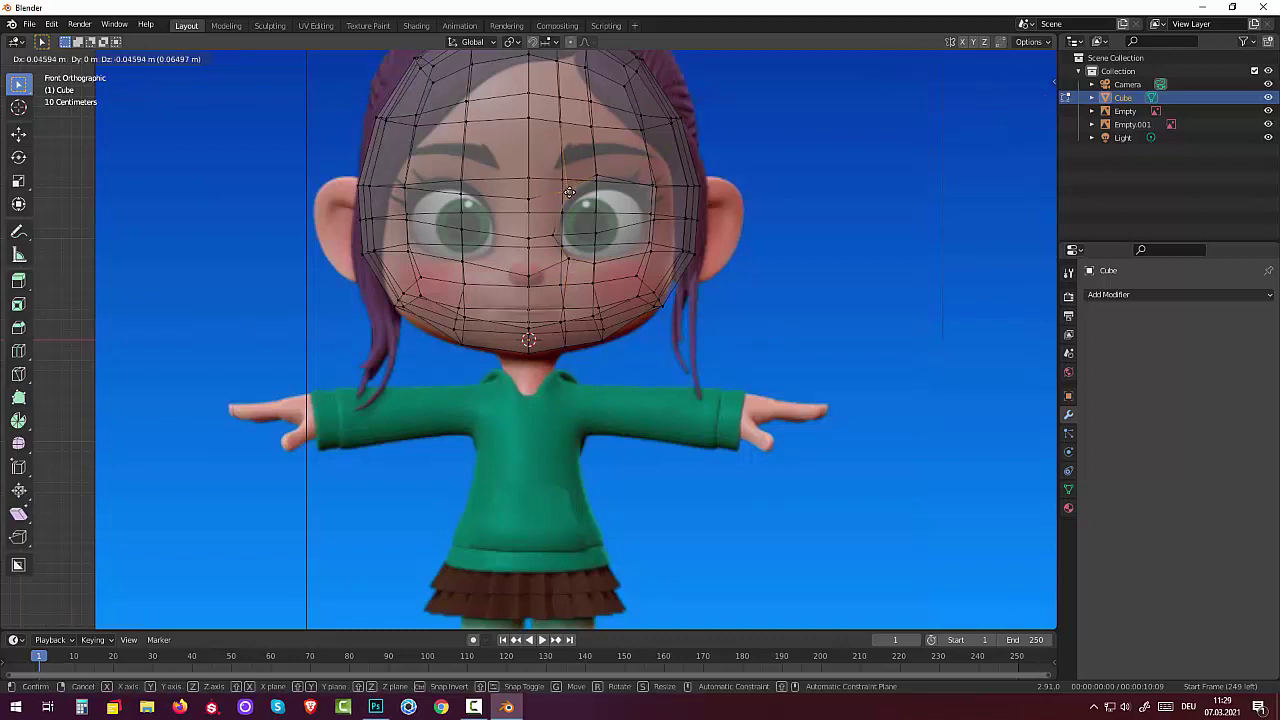
pyautogui.click(568, 192)
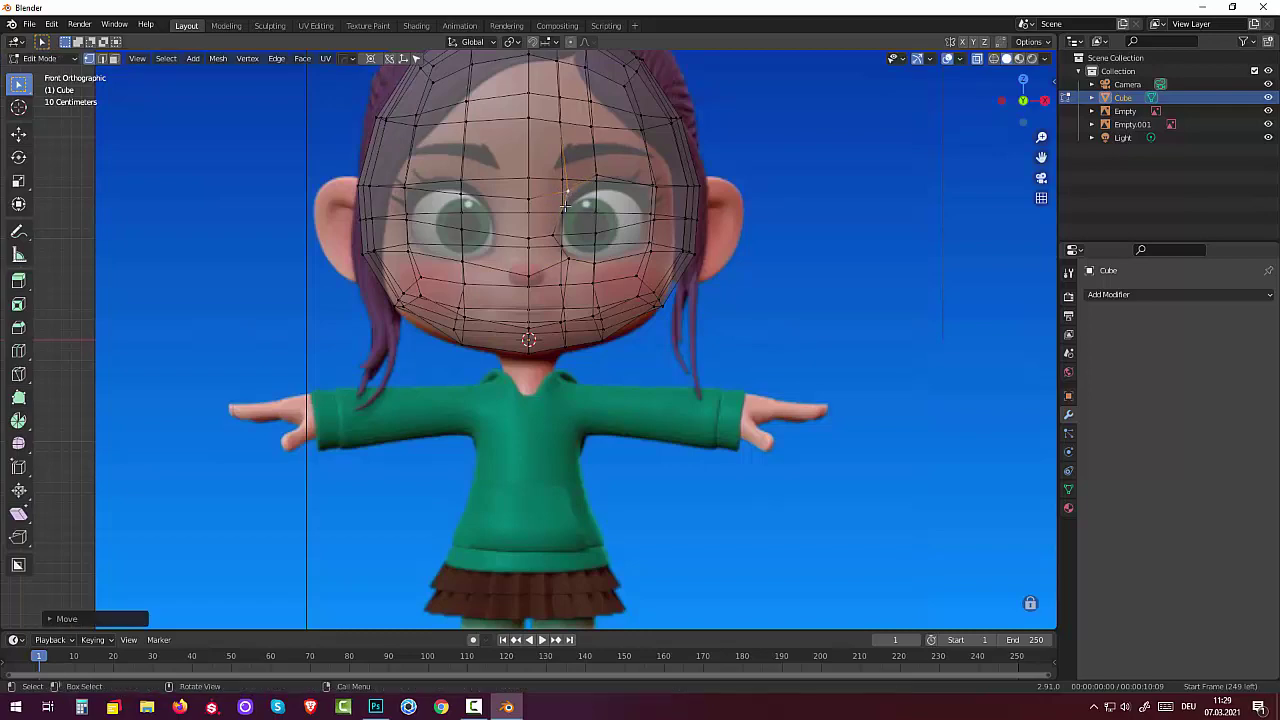
pyautogui.click(554, 236)
pyautogui.press('g')
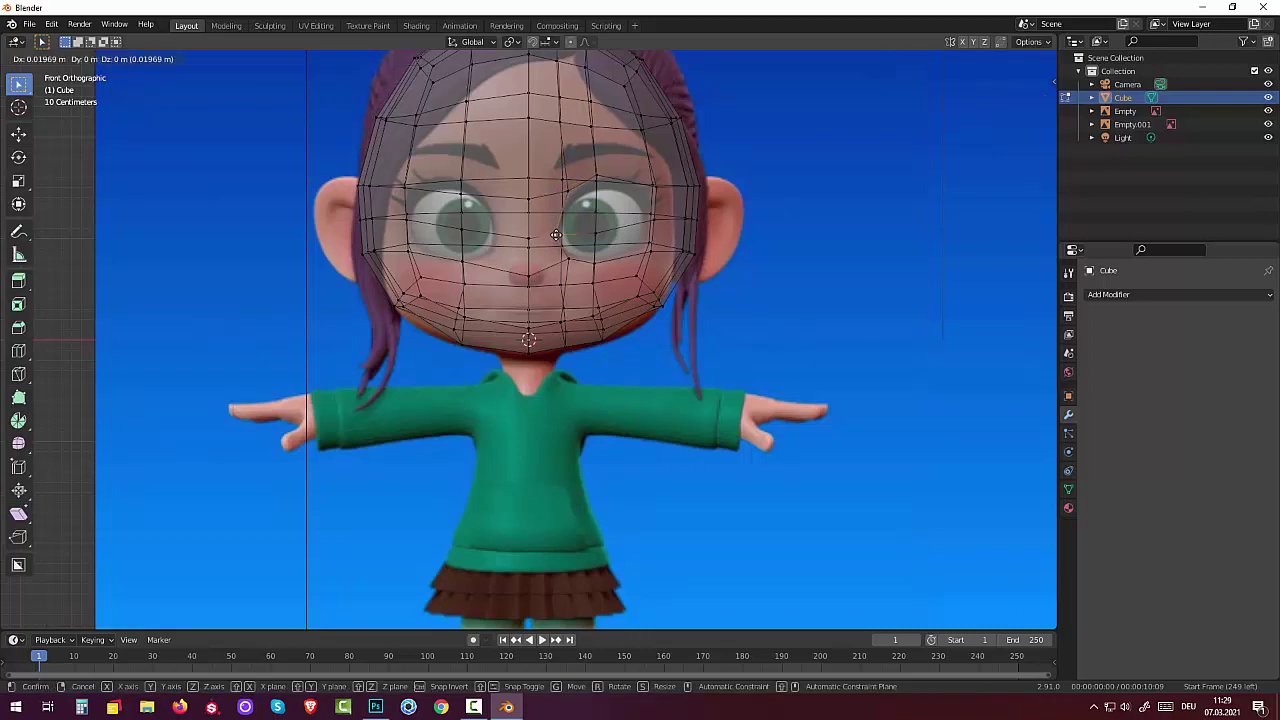
pyautogui.click(554, 236)
pyautogui.moveTo(648, 187); pyautogui.dragTo(808, 204, button='middle')
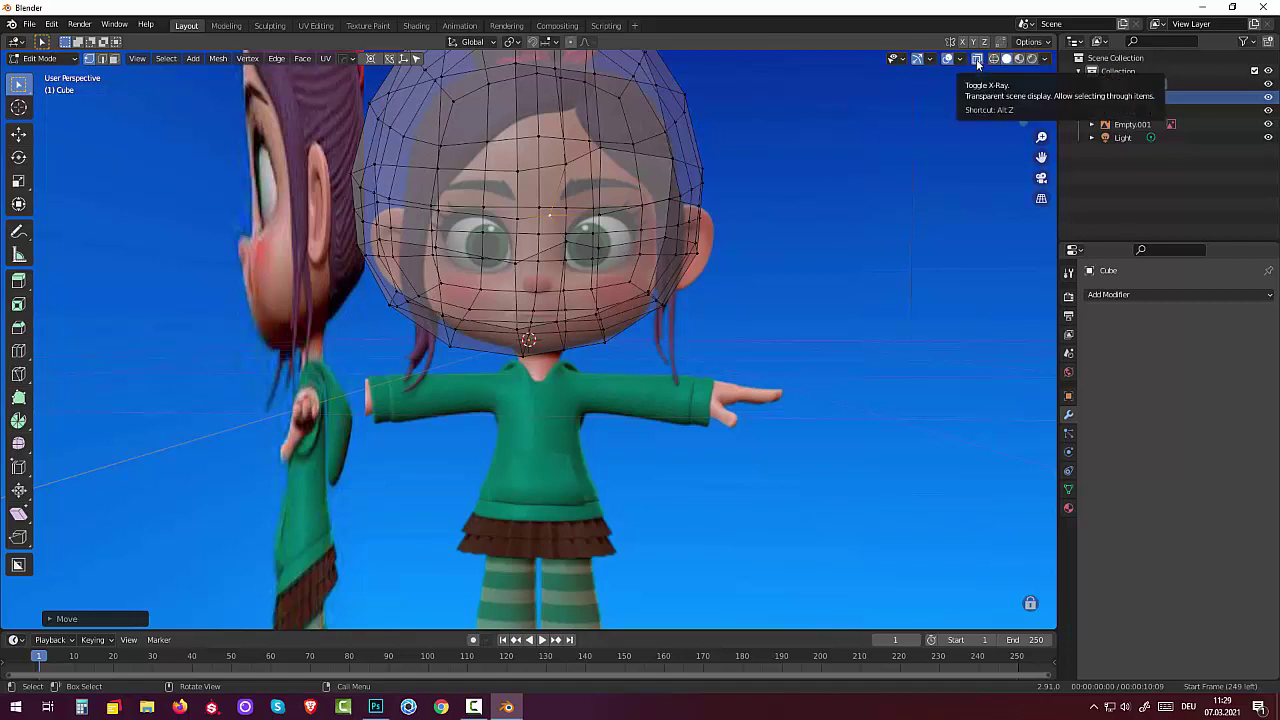
# - In front view, move the outer right brow vertex onto the face outline and adjust a cheek vertex
pyautogui.press('Up')
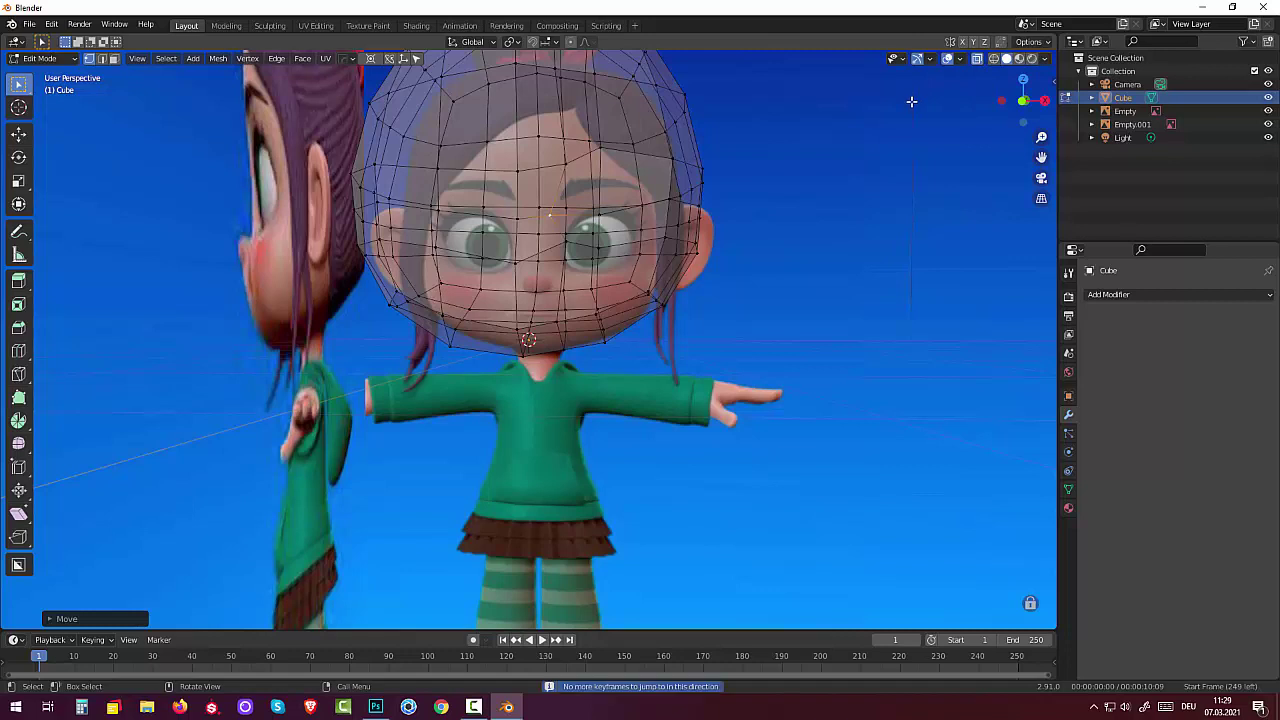
pyautogui.press('KP_1')
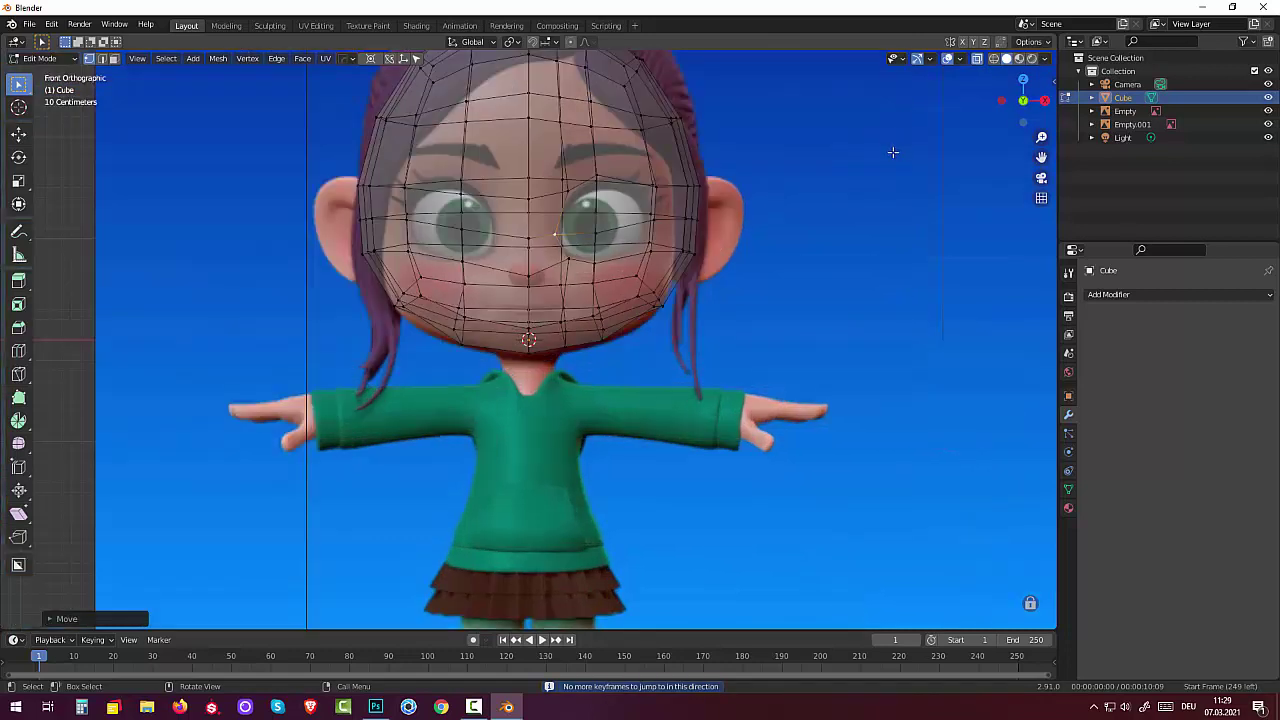
pyautogui.click(651, 187)
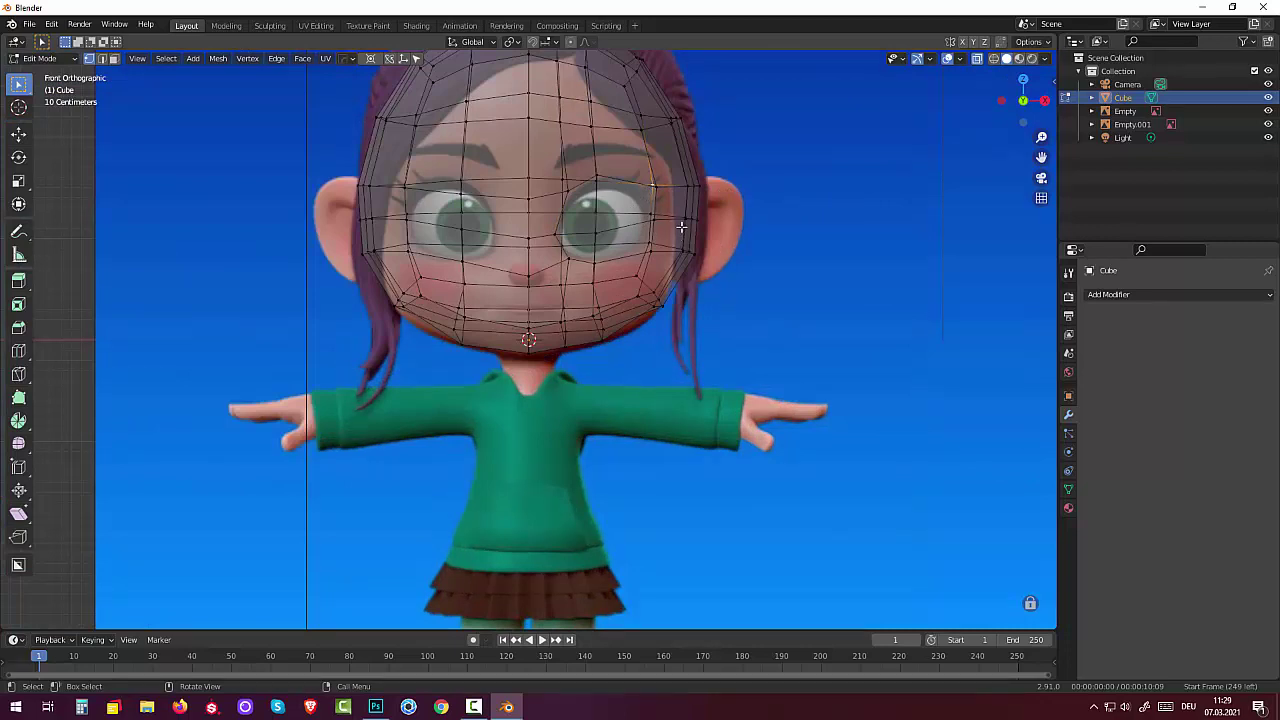
pyautogui.press('g')
pyautogui.click(678, 230)
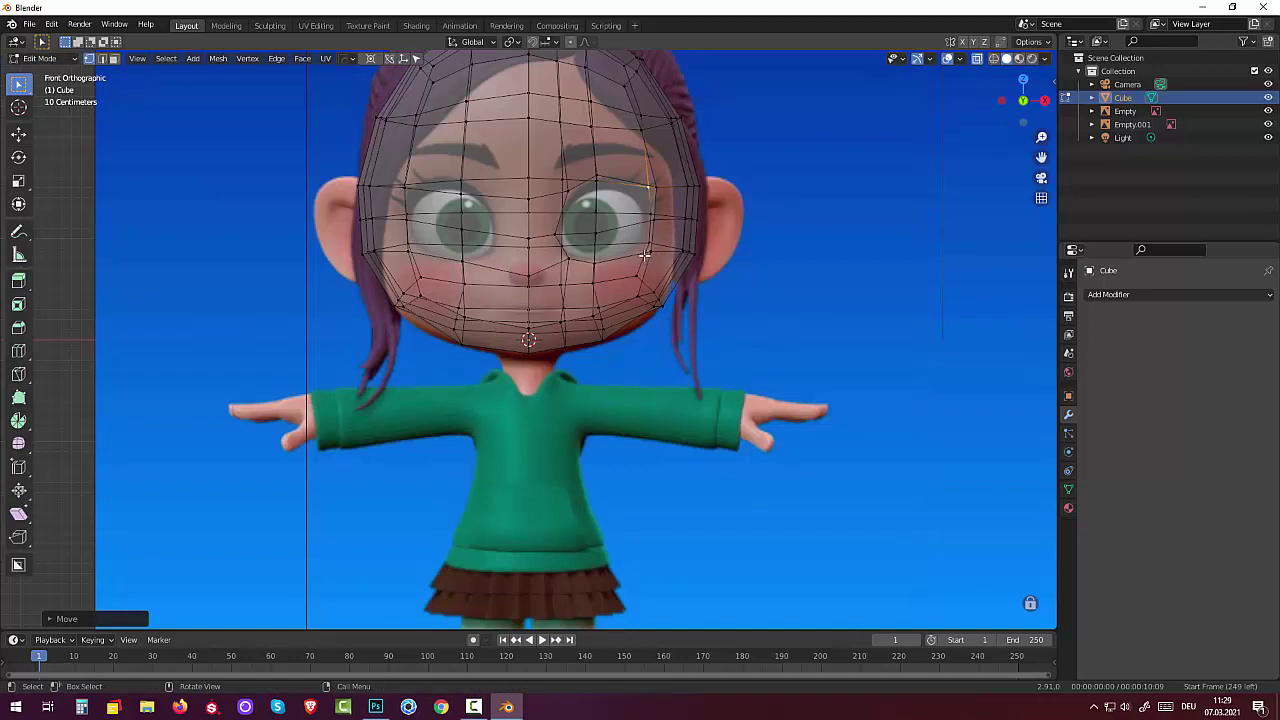
pyautogui.click(647, 256)
pyautogui.press('g')
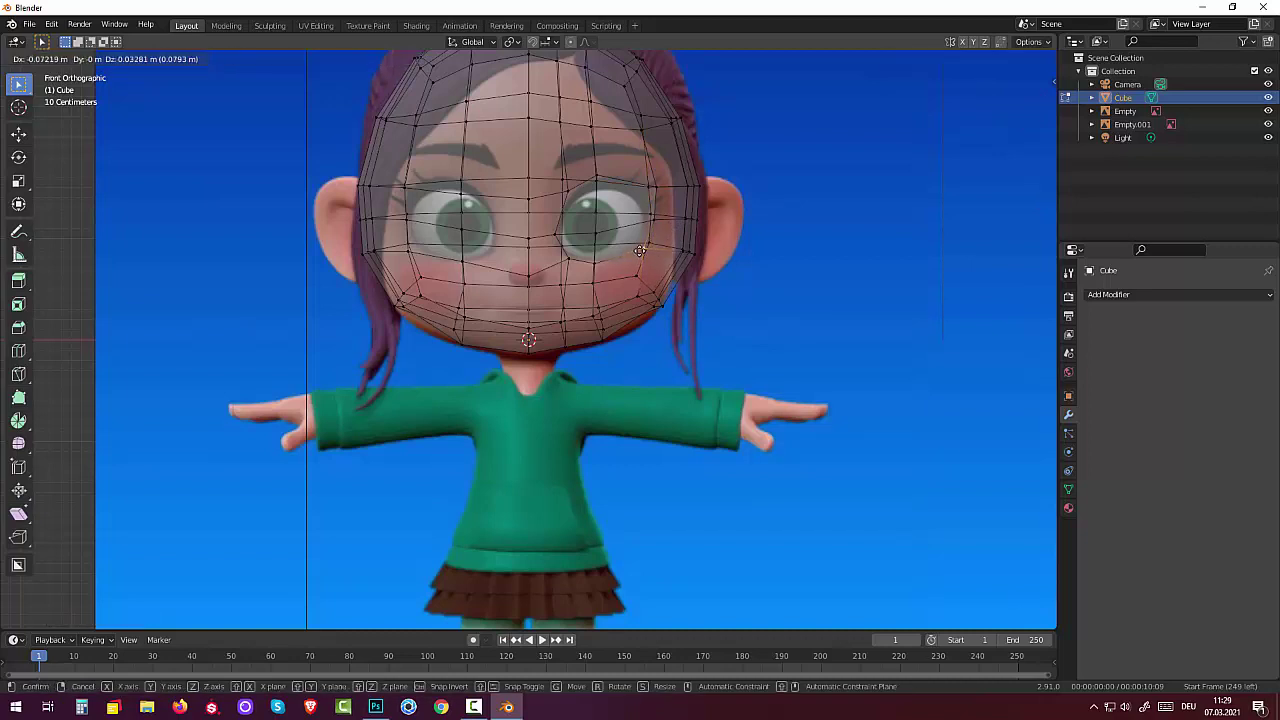
pyautogui.click(636, 253)
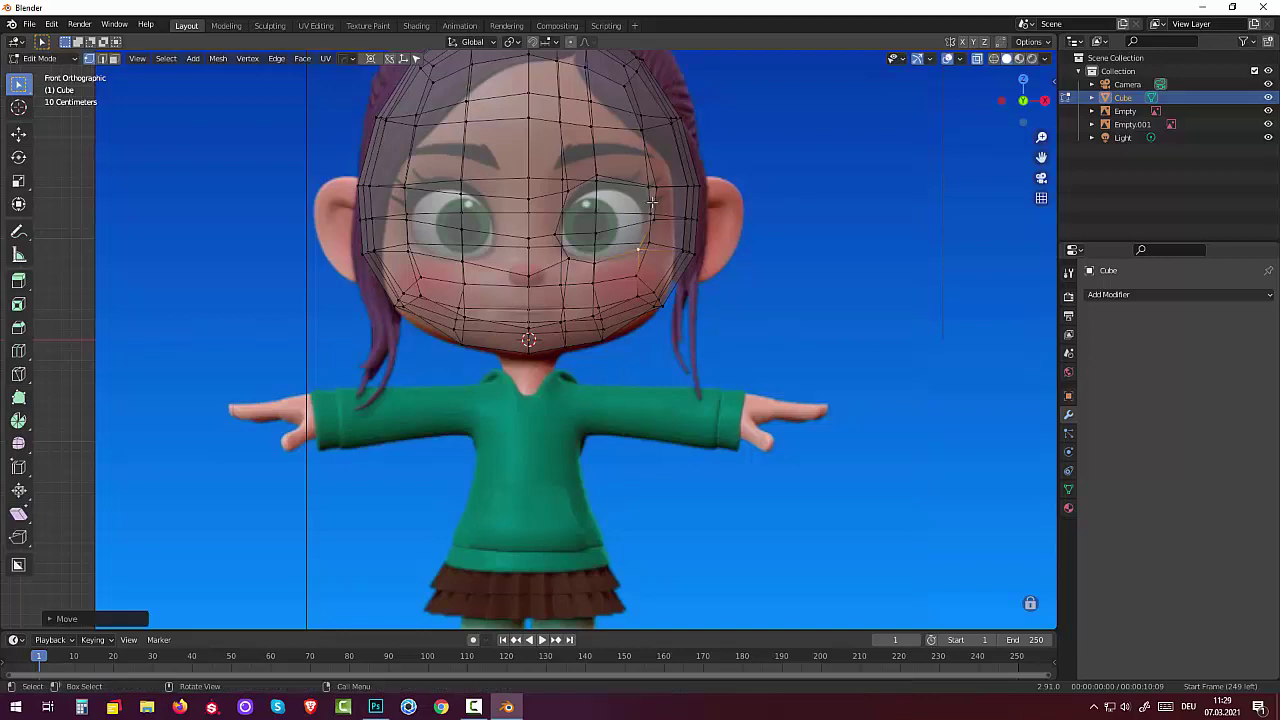
pyautogui.moveTo(708, 201)
pyautogui.mouseDown(button='middle')
pyautogui.moveTo(695, 233)
pyautogui.moveTo(691, 202)
pyautogui.mouseUp(button='middle')
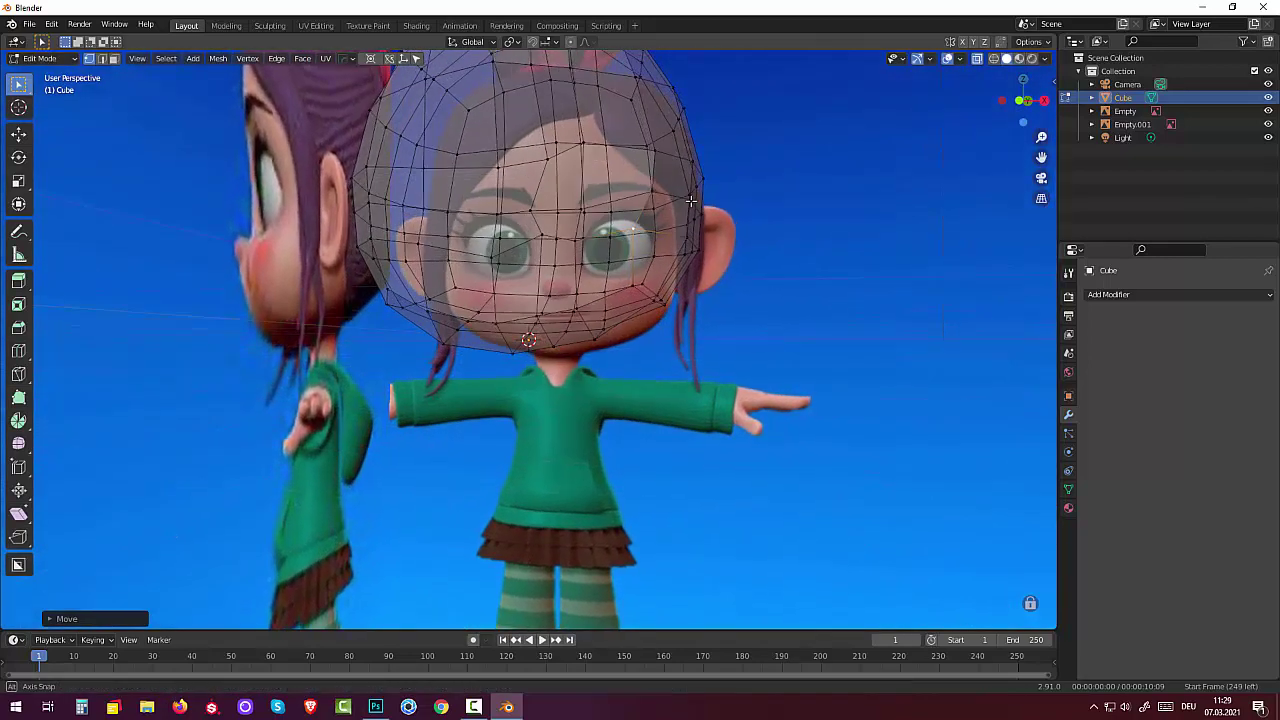
# - Move the right eye's outer-corner vertex about 0.1 m, checking the shape in depth
pyautogui.press('KP_1')
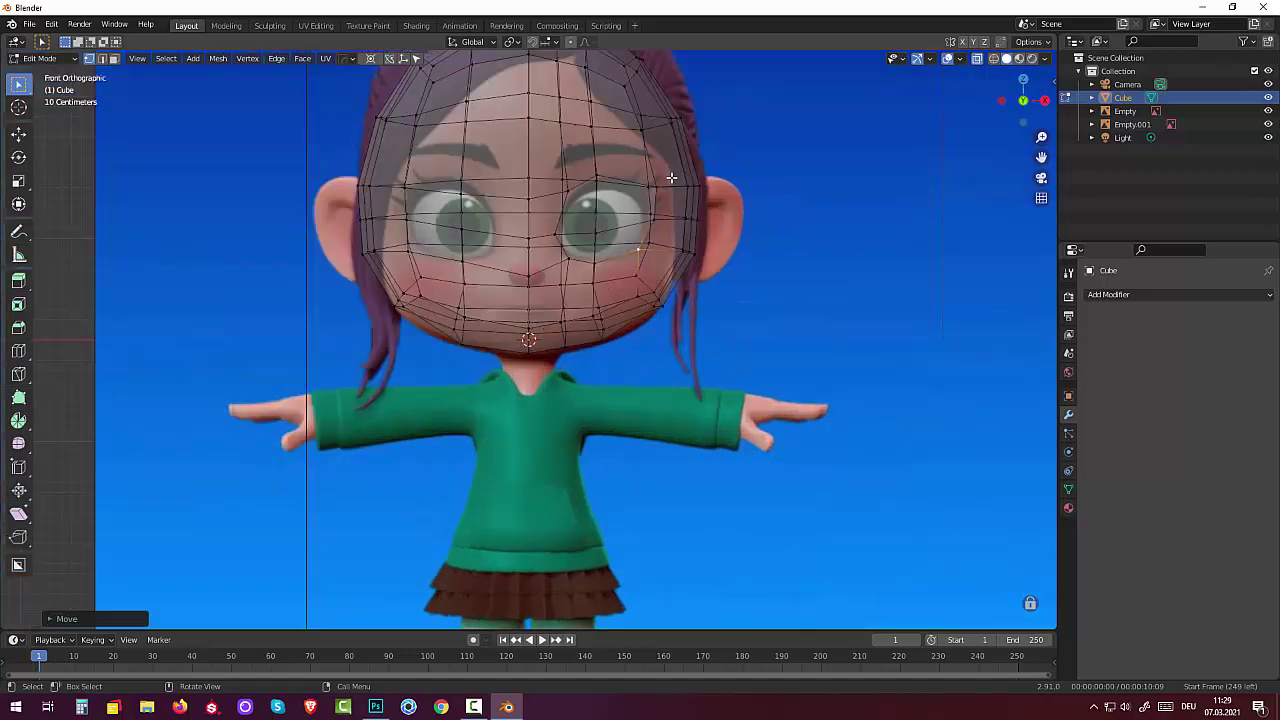
pyautogui.click(650, 186)
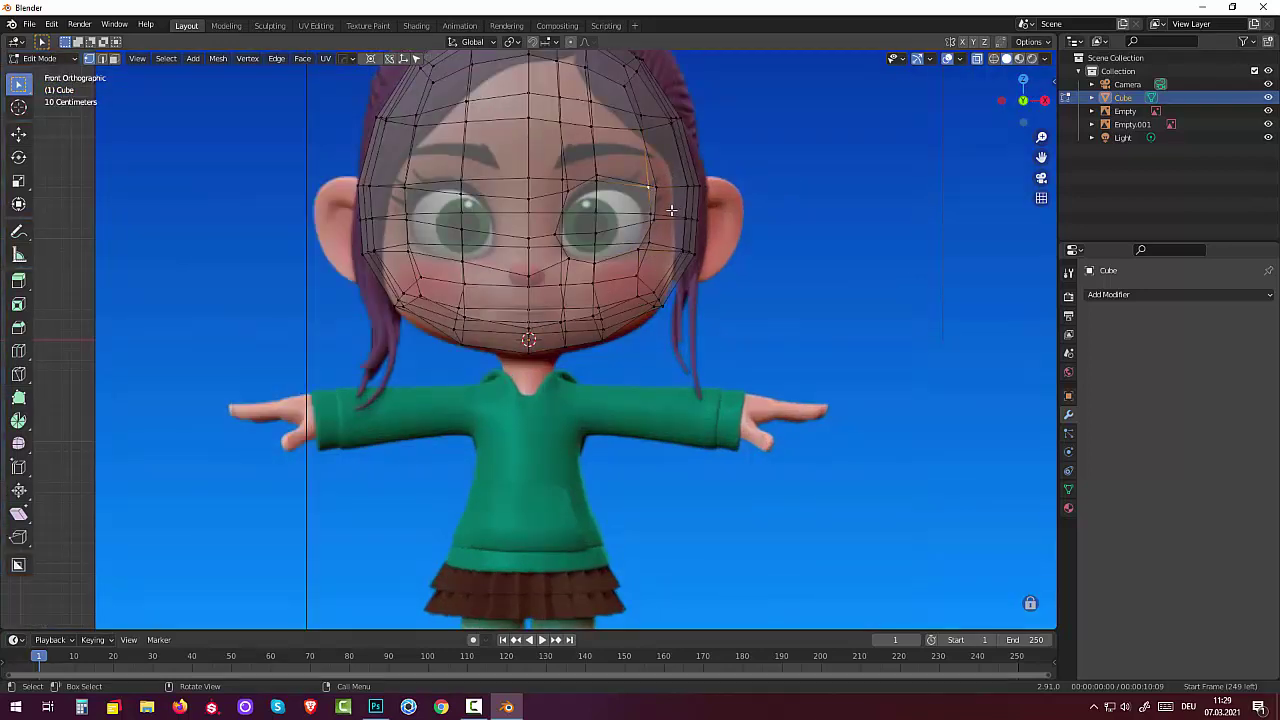
pyautogui.press('g')
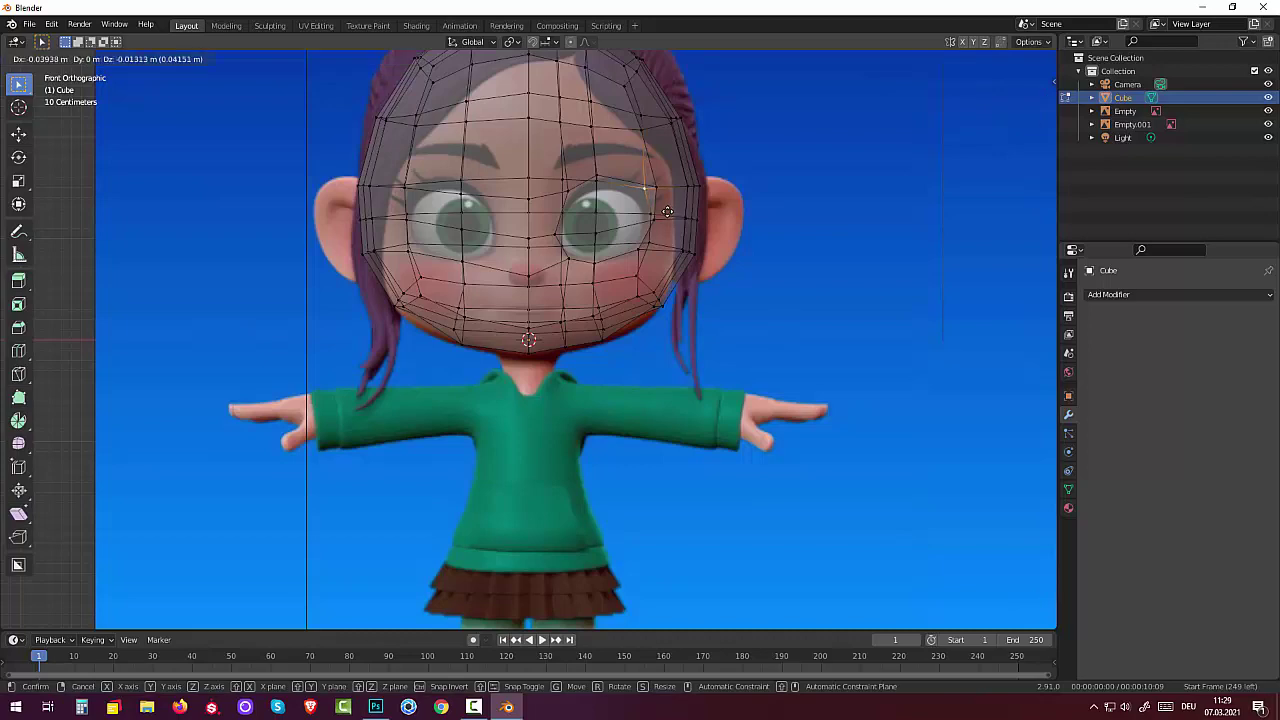
pyautogui.click(667, 211)
pyautogui.moveTo(803, 226)
pyautogui.mouseDown(button='middle')
pyautogui.moveTo(681, 252)
pyautogui.moveTo(806, 232)
pyautogui.mouseUp(button='middle')
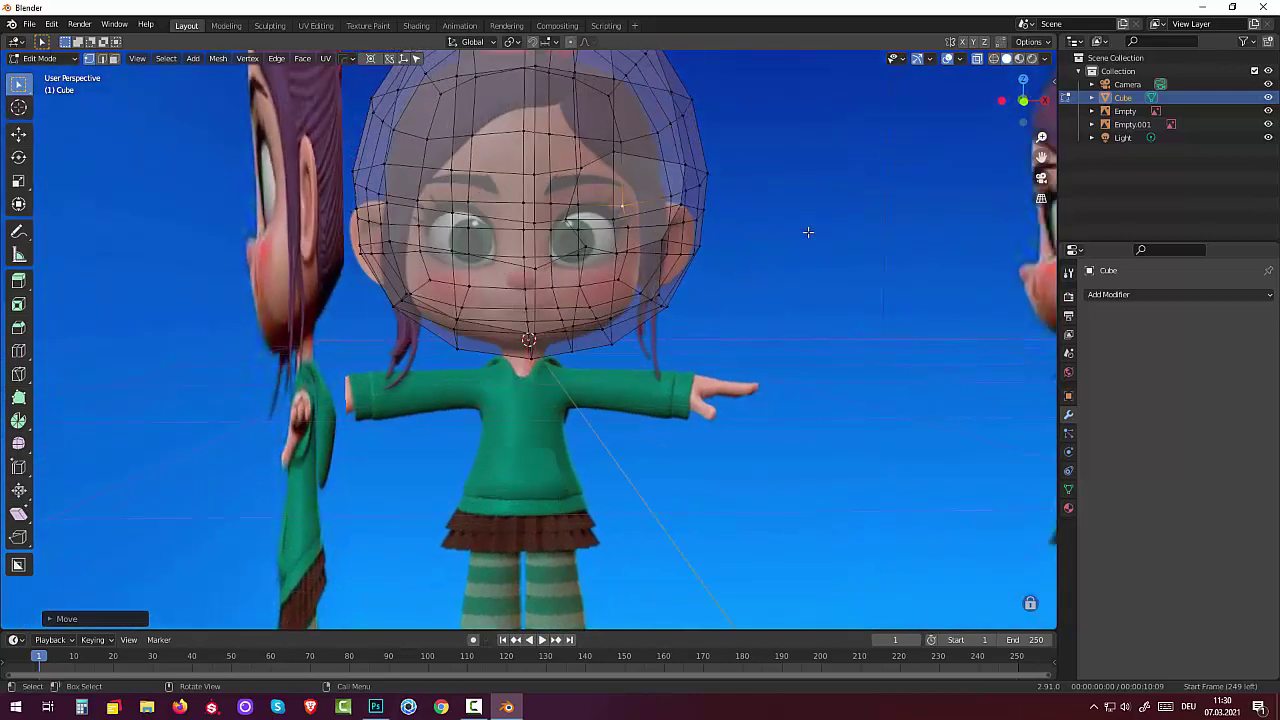
pyautogui.hotkey('ctrl', 'z')
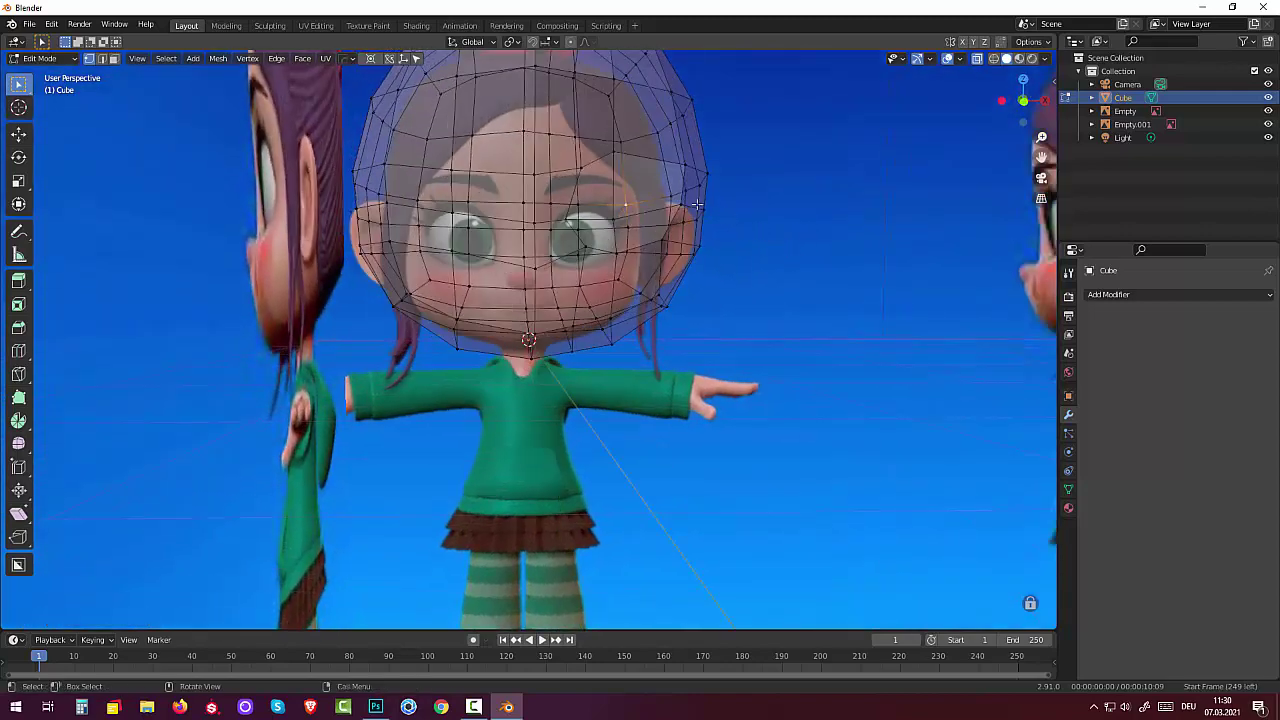
pyautogui.moveTo(687, 170); pyautogui.dragTo(689, 158, button='middle')
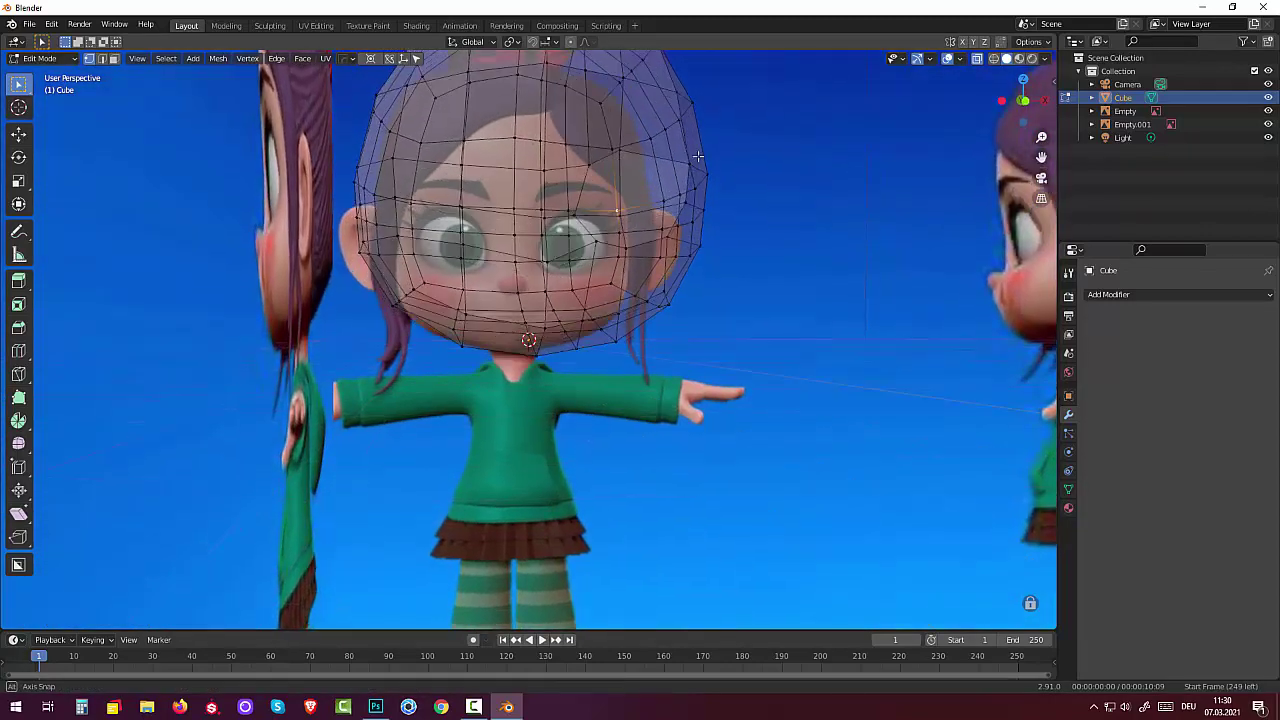
# - Move an upper side vertex of the head into place from front view and clear the selection
pyautogui.click(688, 159)
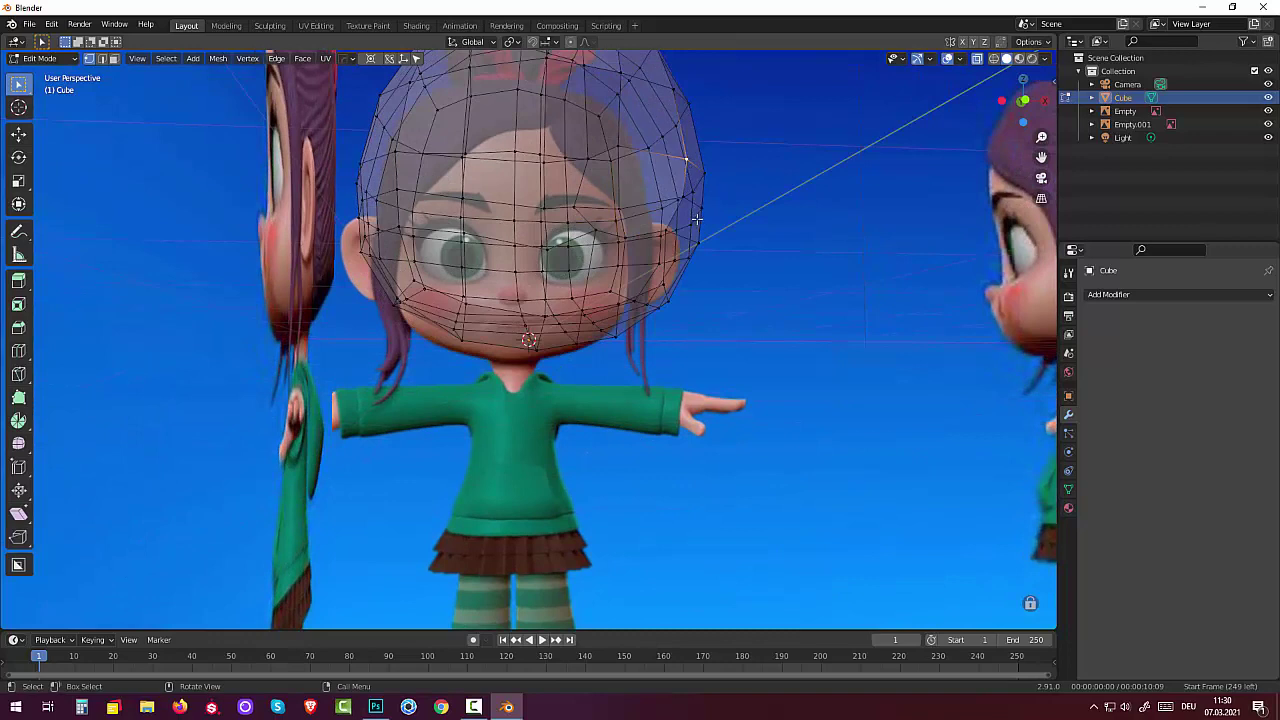
pyautogui.press('KP_1')
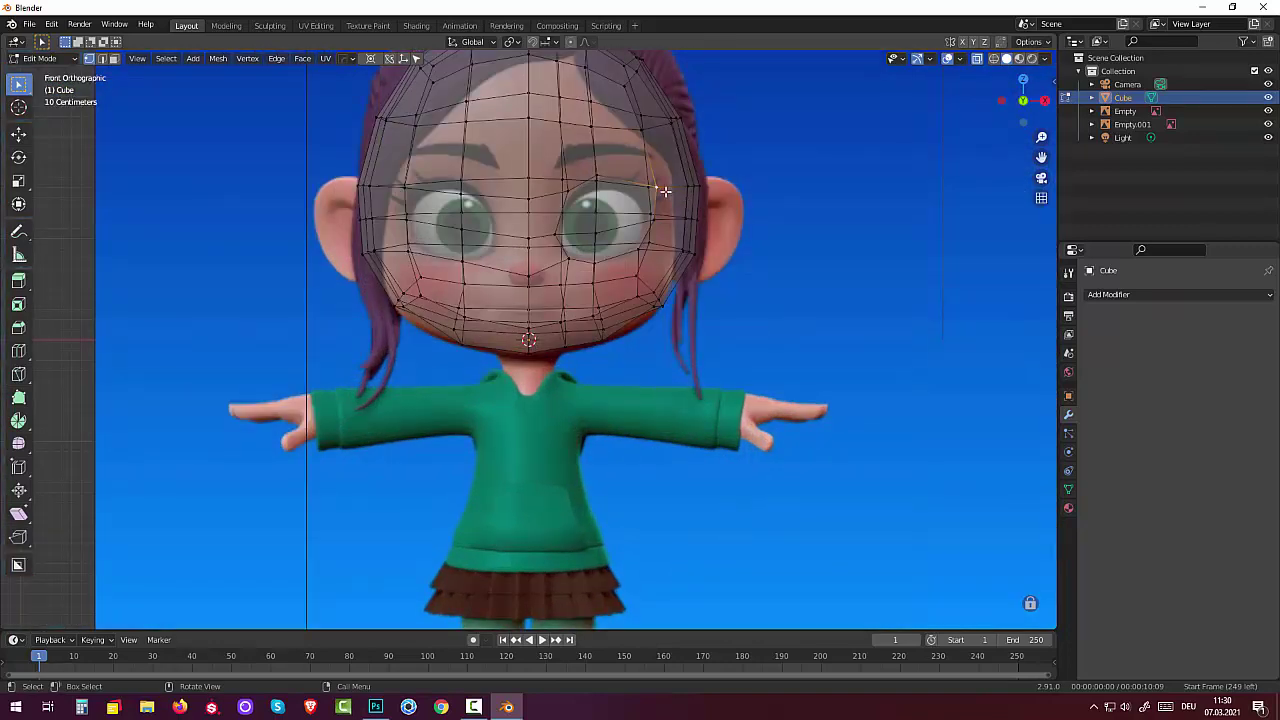
pyautogui.press('g')
pyautogui.click(670, 238)
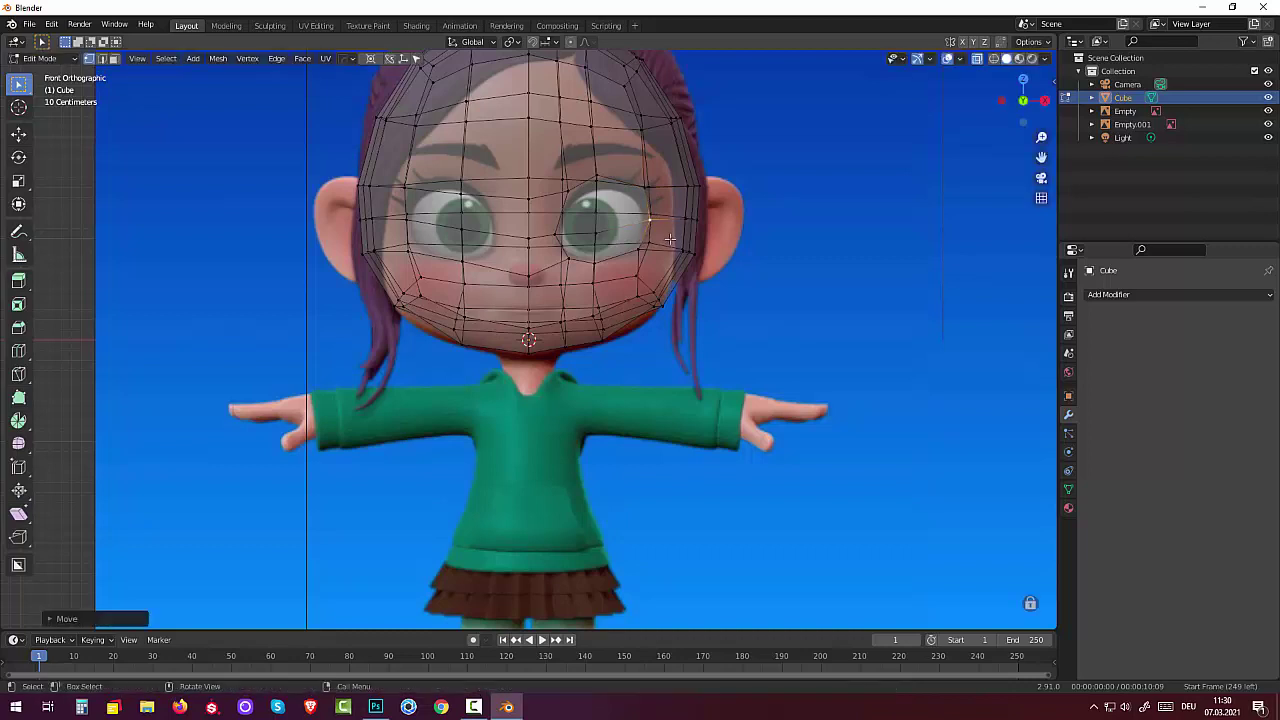
pyautogui.click(793, 269)
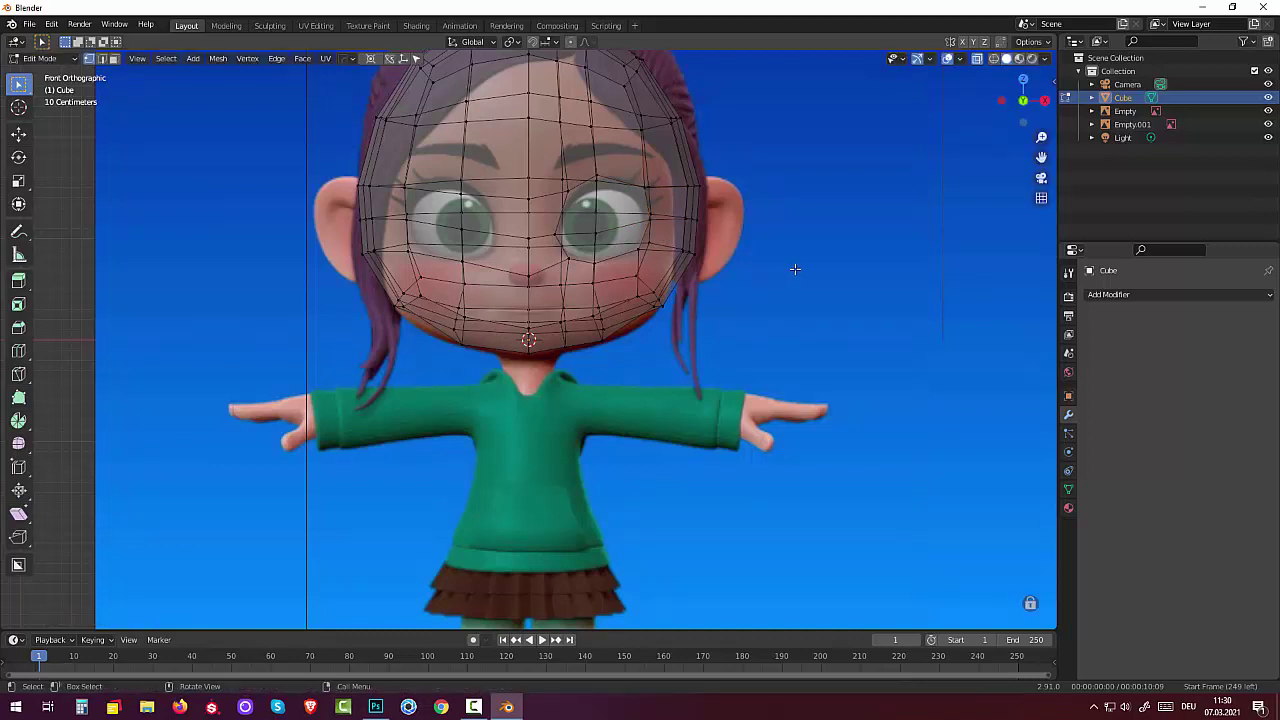
pyautogui.scroll(-3, 799, 287)
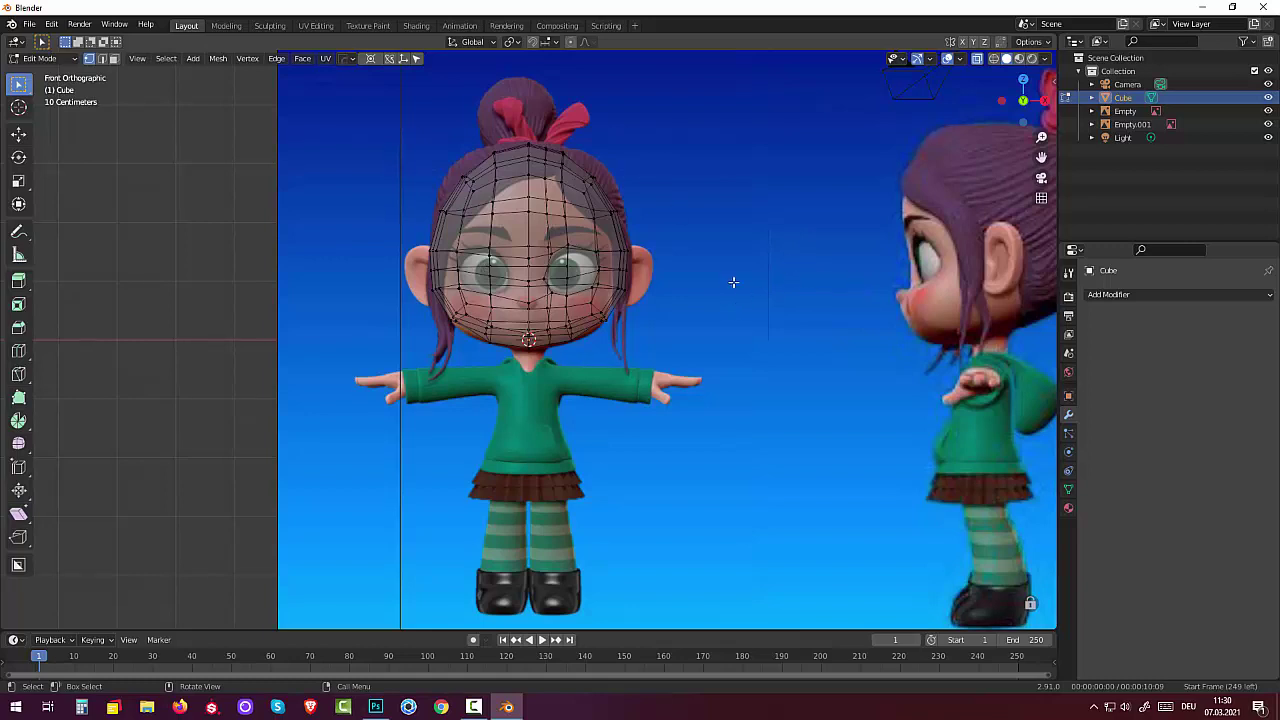
pyautogui.click(978, 59)
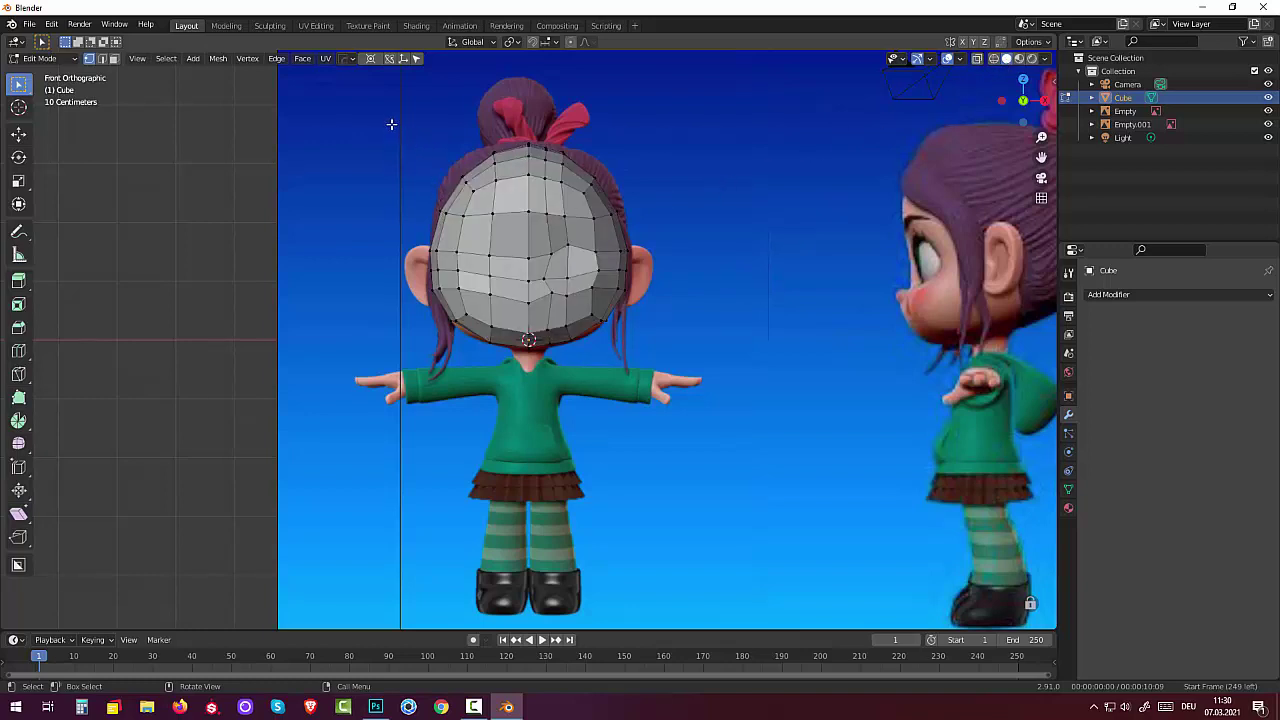
pyautogui.click(993, 59)
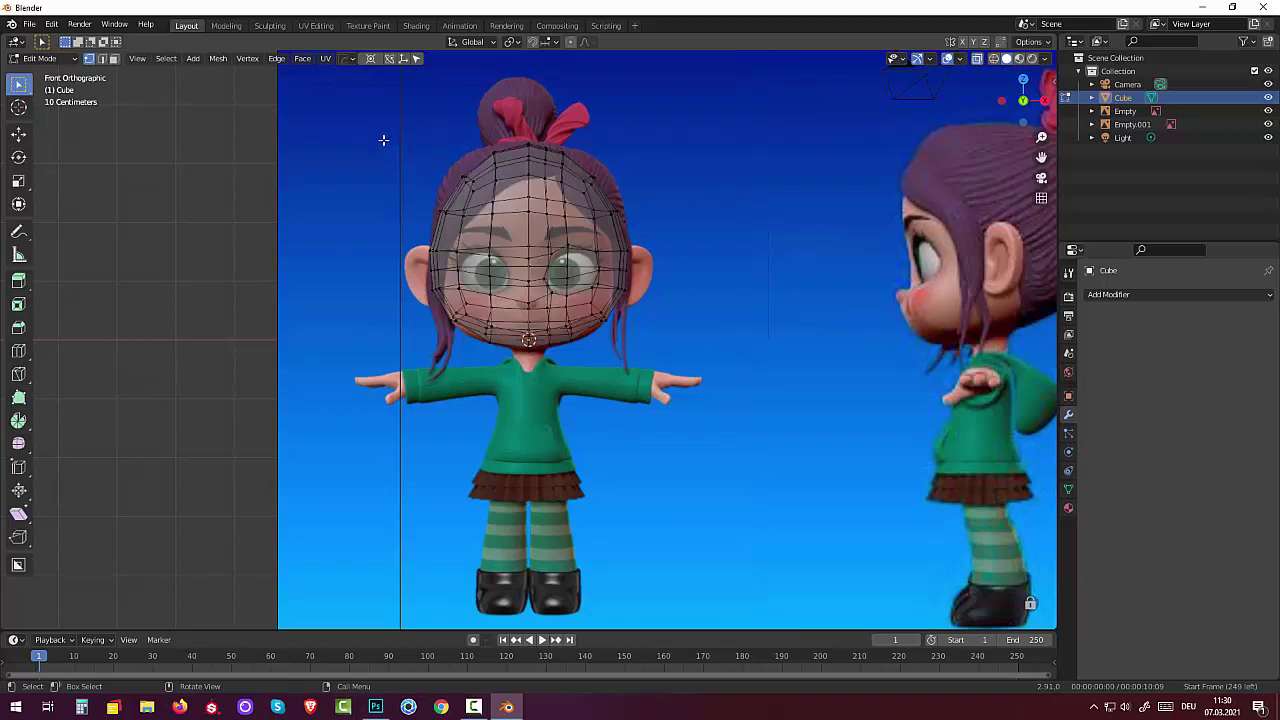
# - Box-select and delete the left half's vertices, then add a Mirror modifier on X
pyautogui.press('b')
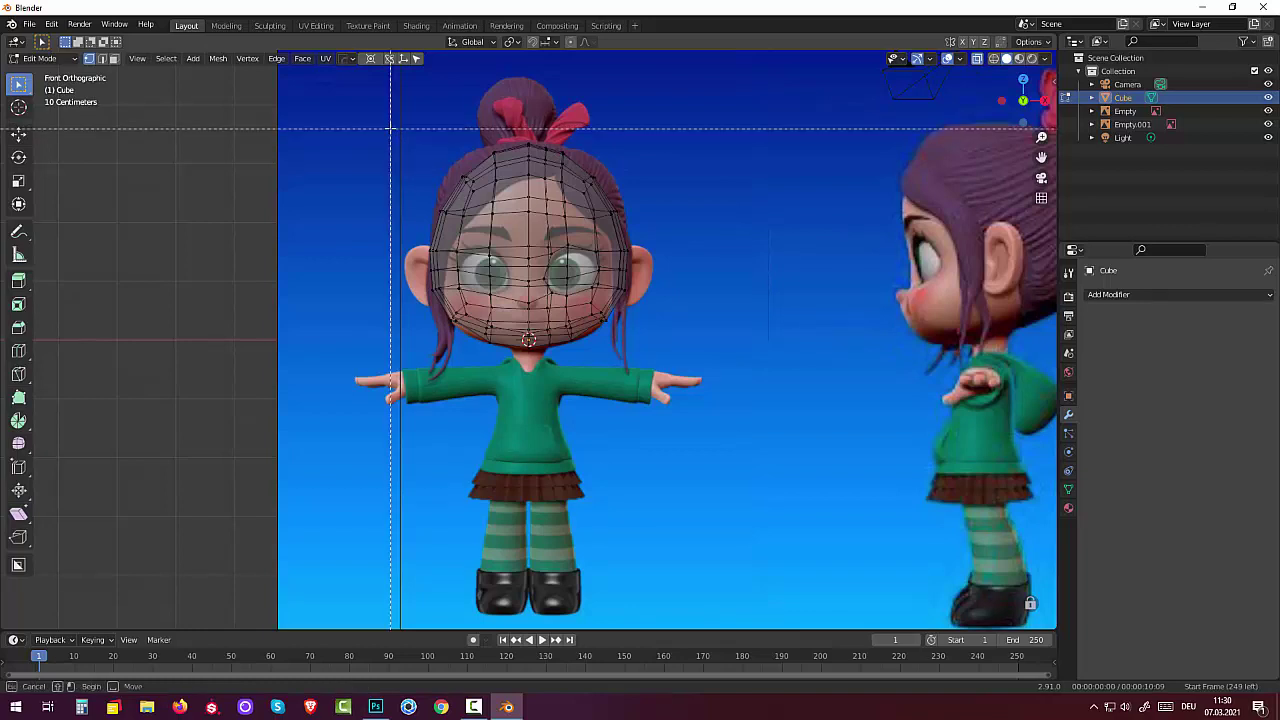
pyautogui.moveTo(391, 124); pyautogui.dragTo(512, 460)
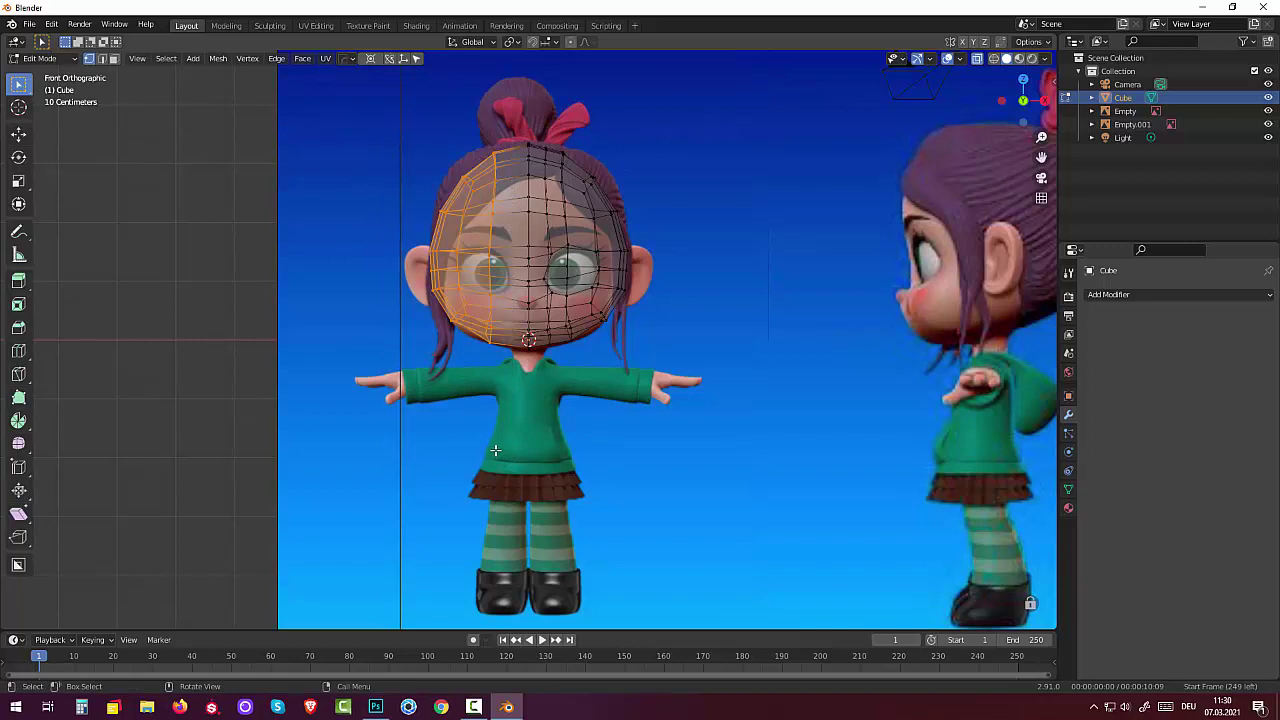
pyautogui.press('x')
pyautogui.click(813, 442)
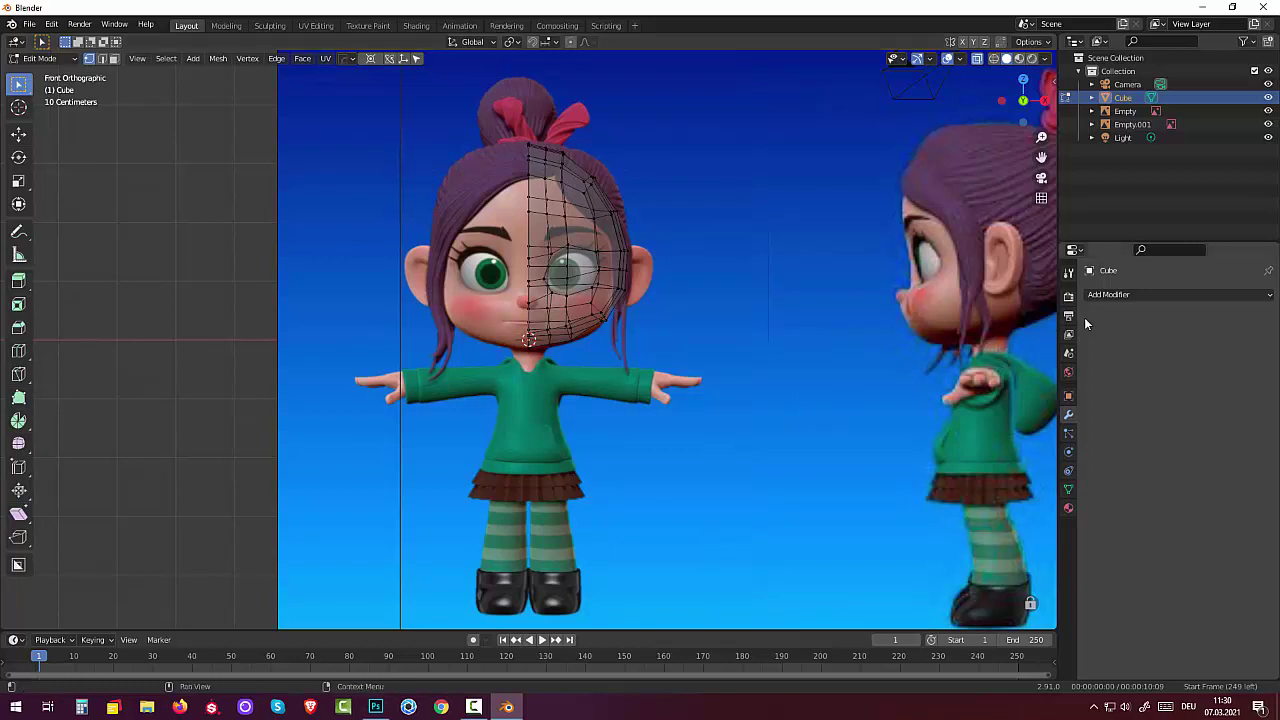
pyautogui.click(1110, 294)
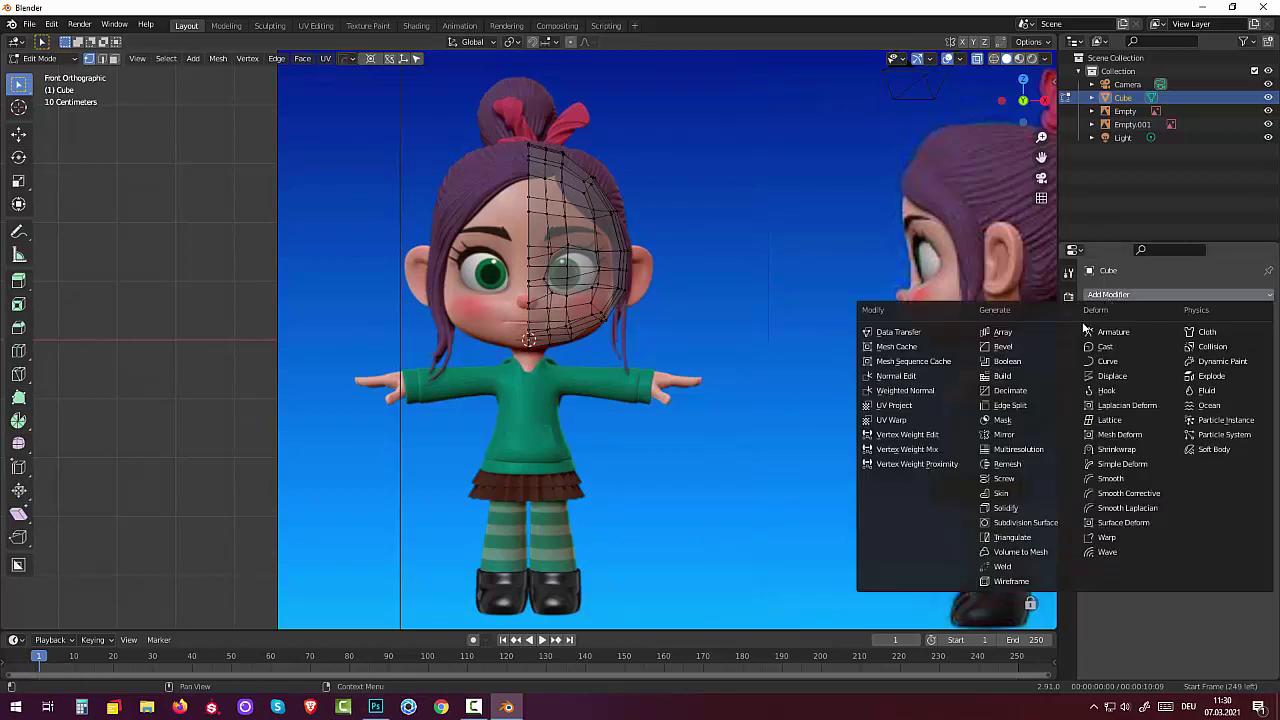
pyautogui.click(1003, 434)
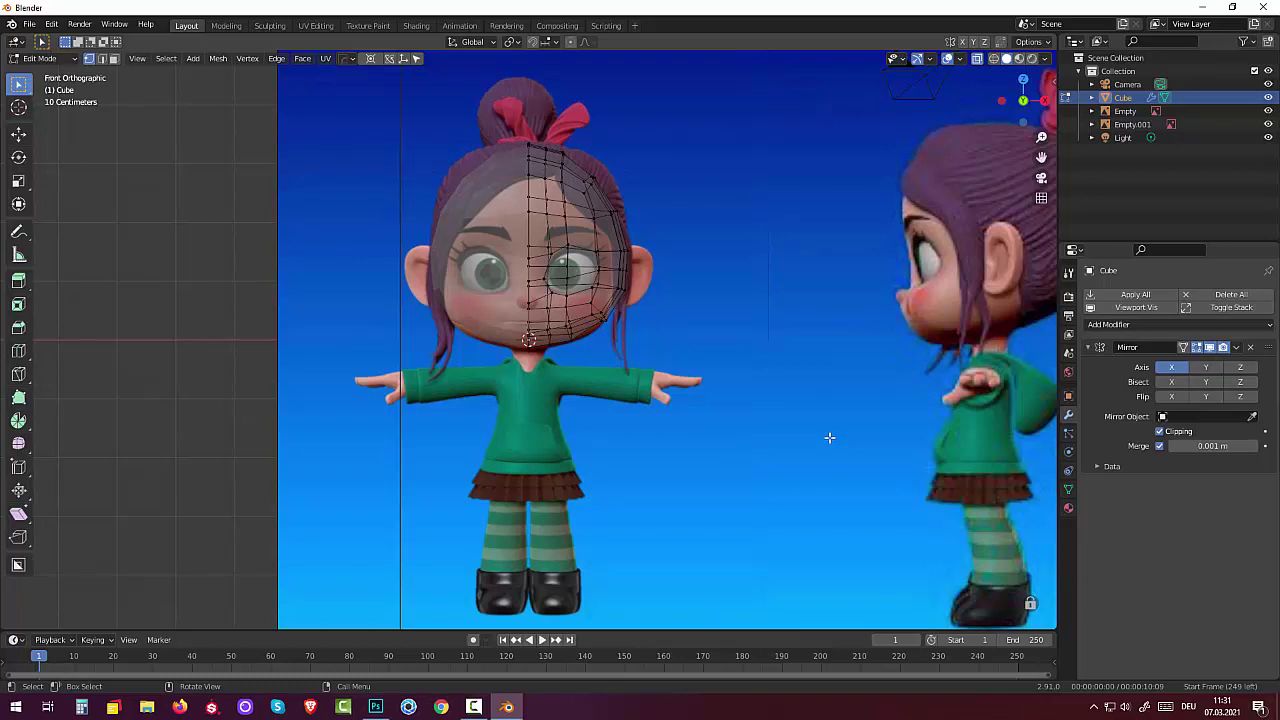
# - Turn off X-ray so the head mesh shows solid grey, and orbit into a perspective view
pyautogui.click(976, 59)
pyautogui.moveTo(709, 246)
pyautogui.mouseDown(button='middle')
pyautogui.moveTo(591, 247)
pyautogui.moveTo(707, 261)
pyautogui.moveTo(668, 272)
pyautogui.moveTo(580, 263)
pyautogui.moveTo(701, 274)
pyautogui.mouseUp(button='middle')
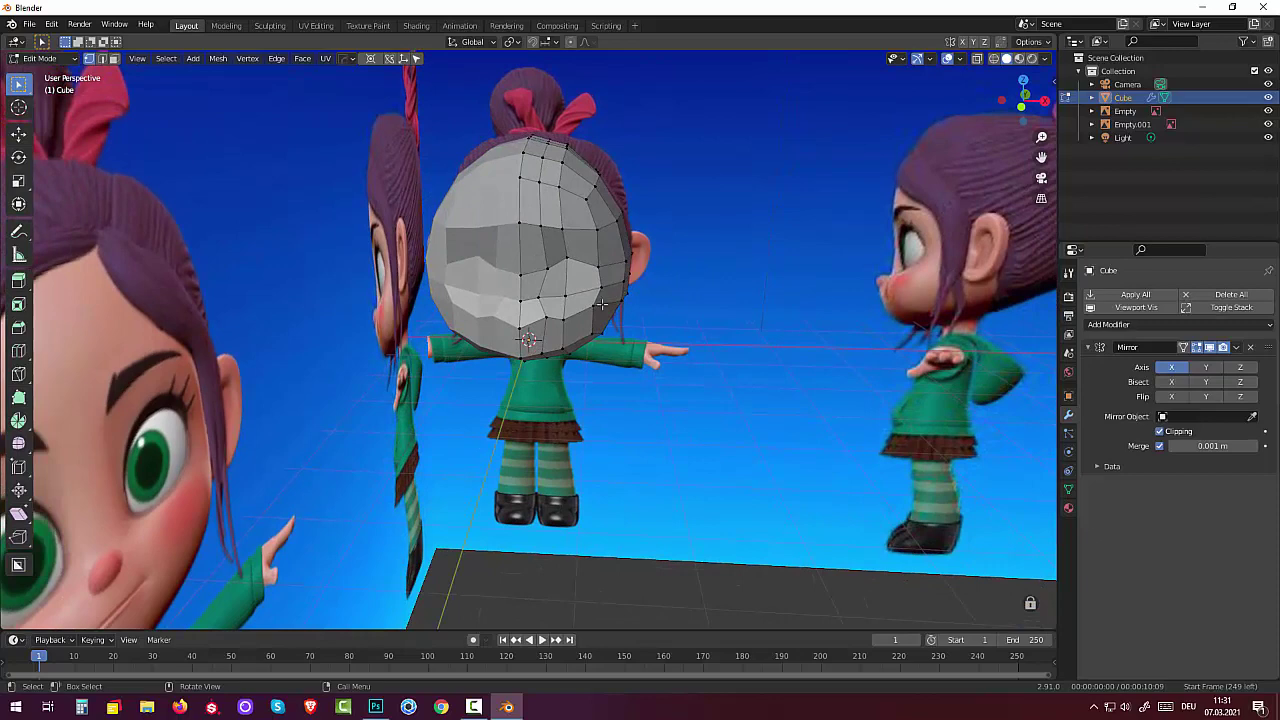
pyautogui.moveTo(561, 291); pyautogui.dragTo(554, 288, button='middle')
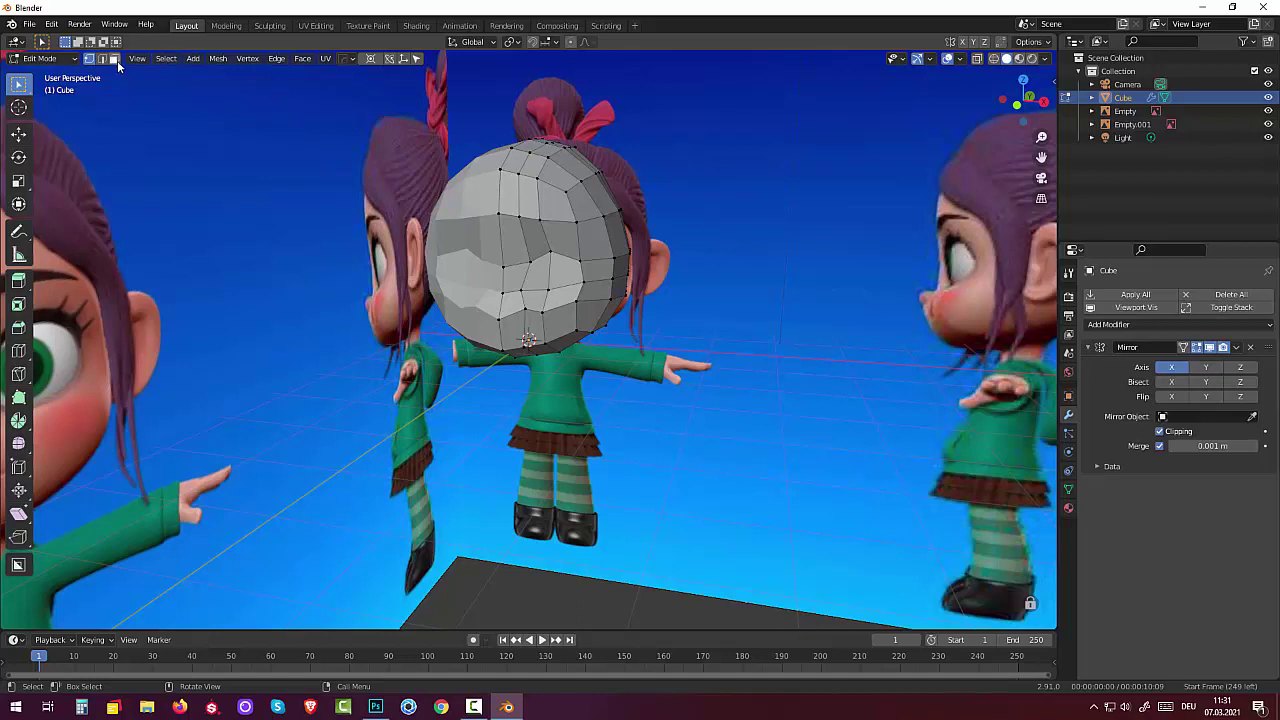
# - Select the four eye-area faces of the head in face select mode
pyautogui.click(113, 58)
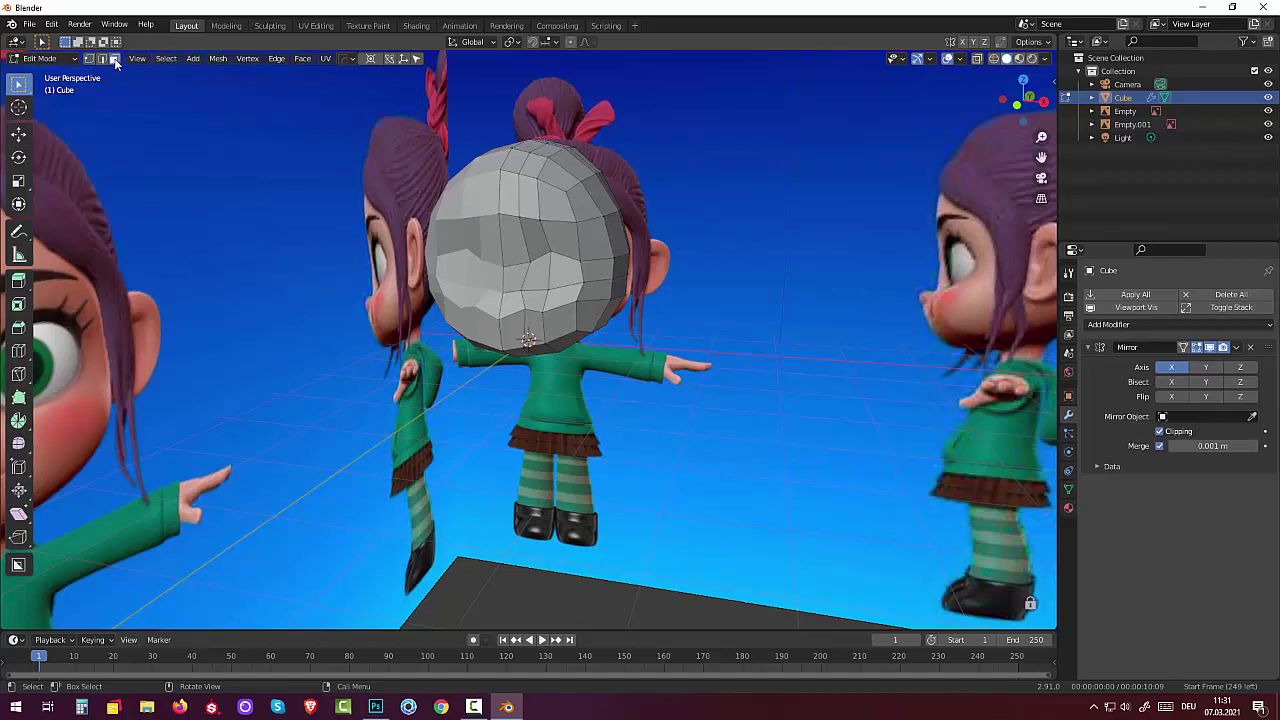
pyautogui.click(537, 269)
pyautogui.keyDown('shift'); pyautogui.click(565, 263); pyautogui.keyUp('shift')
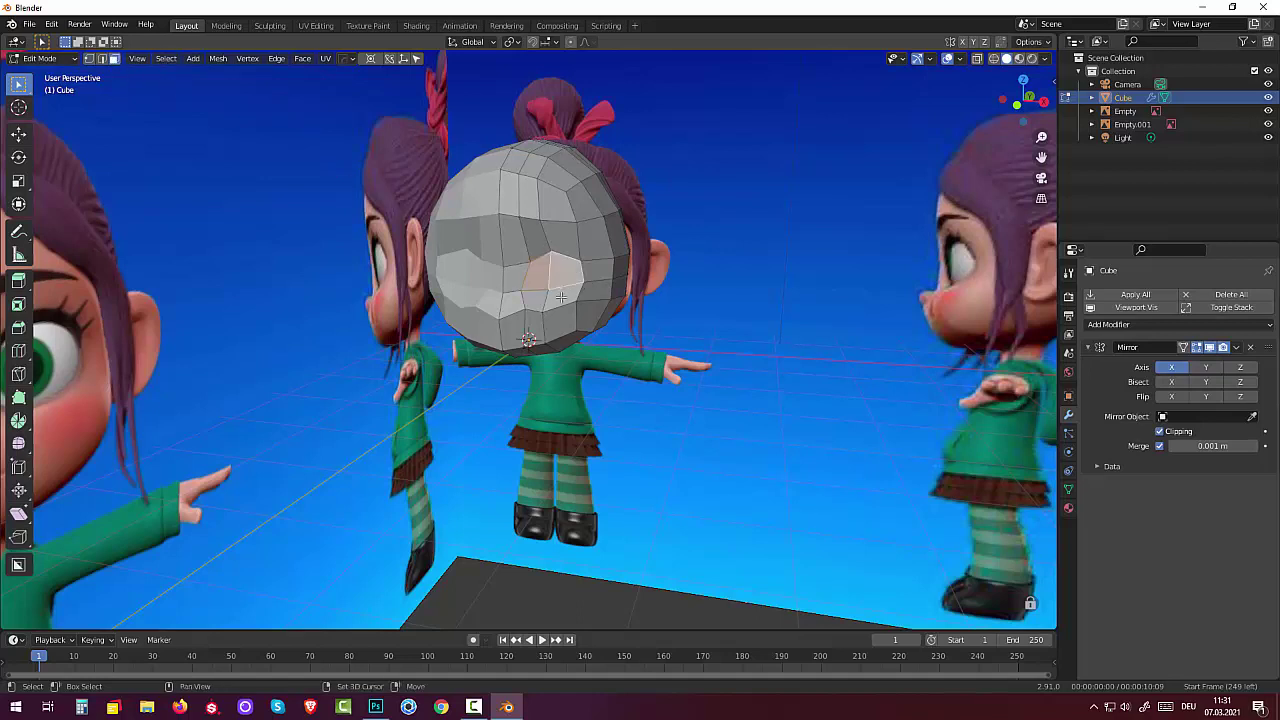
pyautogui.keyDown('shift'); pyautogui.click(560, 287); pyautogui.keyUp('shift')
pyautogui.keyDown('shift'); pyautogui.click(535, 297); pyautogui.keyUp('shift')
pyautogui.moveTo(627, 329); pyautogui.dragTo(526, 316, button='middle')
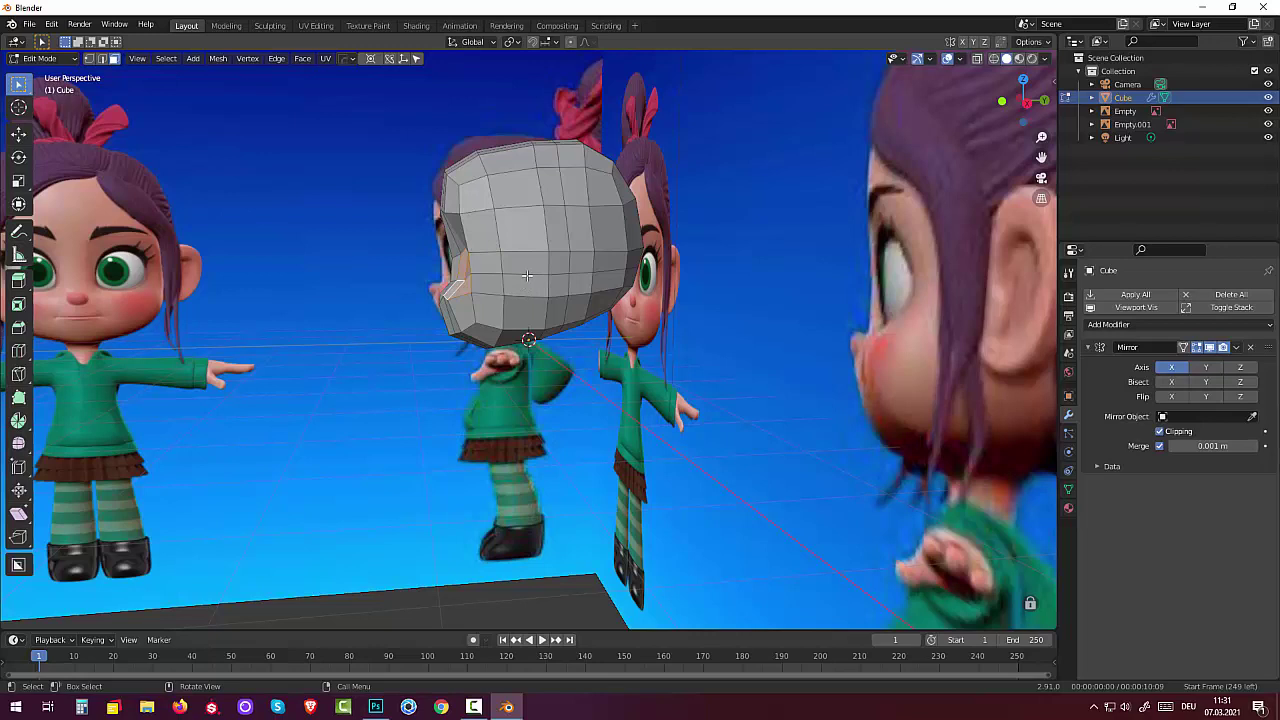
# - Extrude the eye faces inward along their normals twice, the second time from the Right view
pyautogui.press('e')
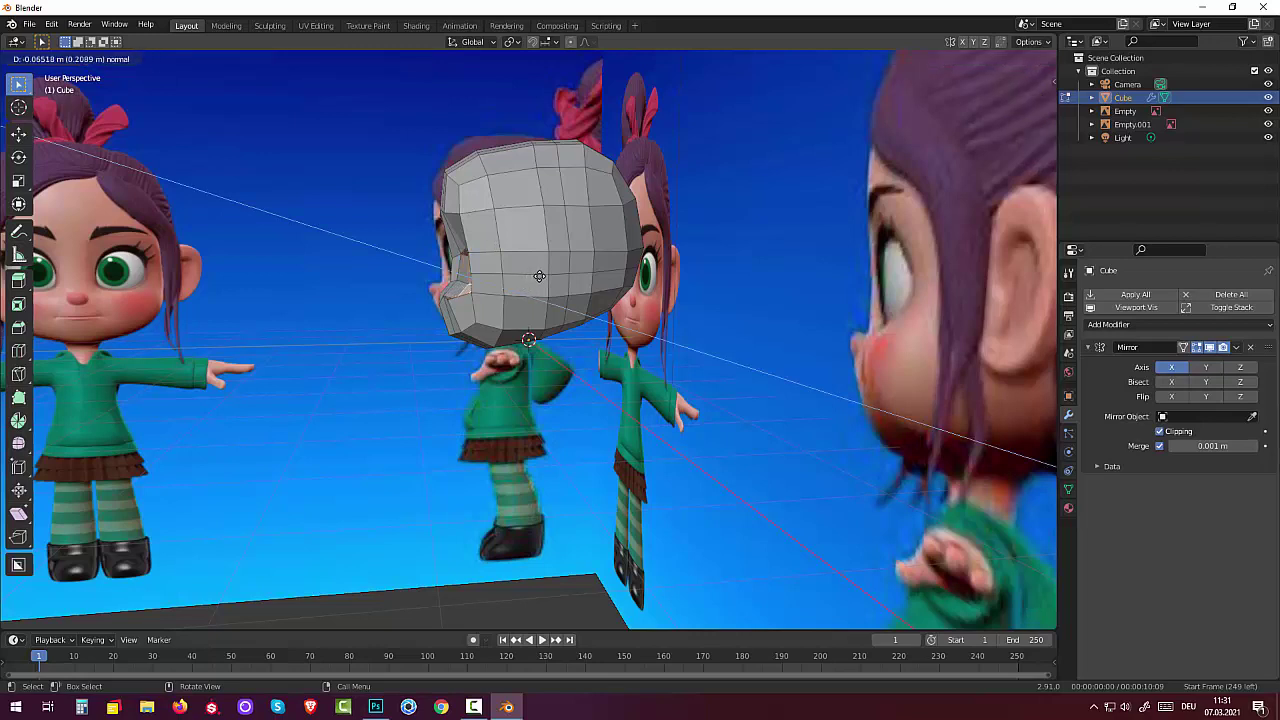
pyautogui.click(539, 271)
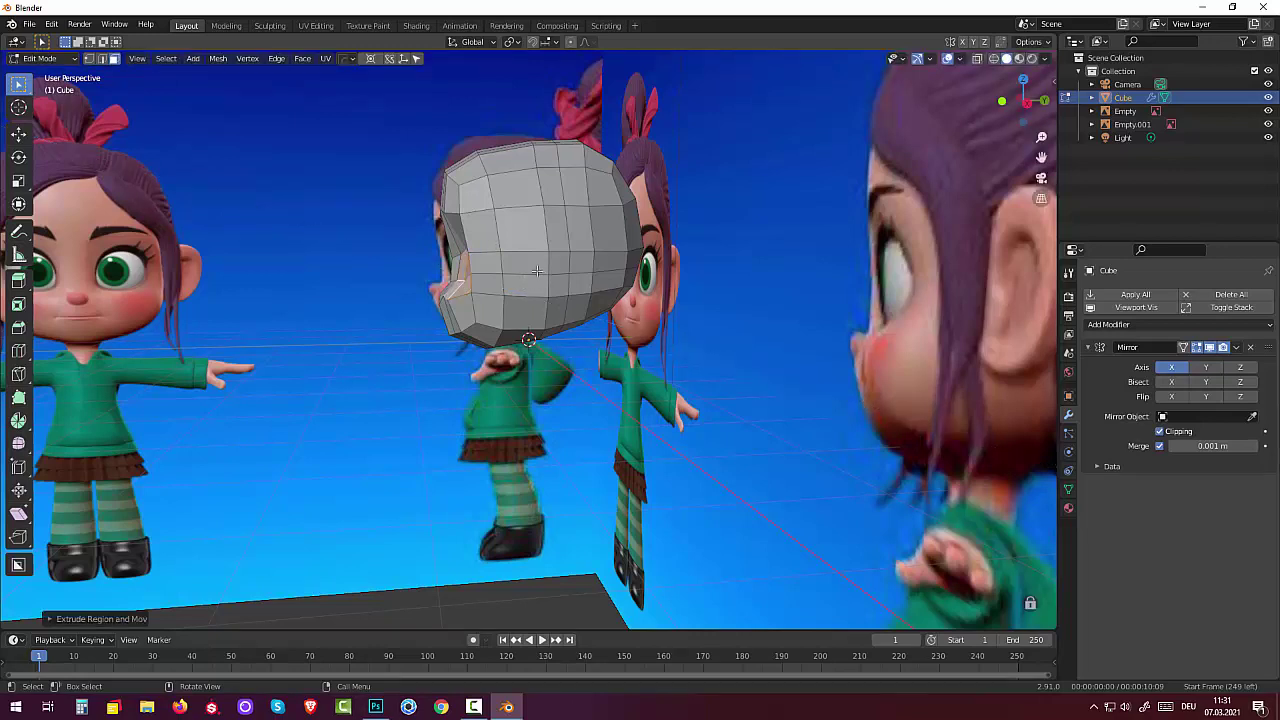
pyautogui.press('KP_3')
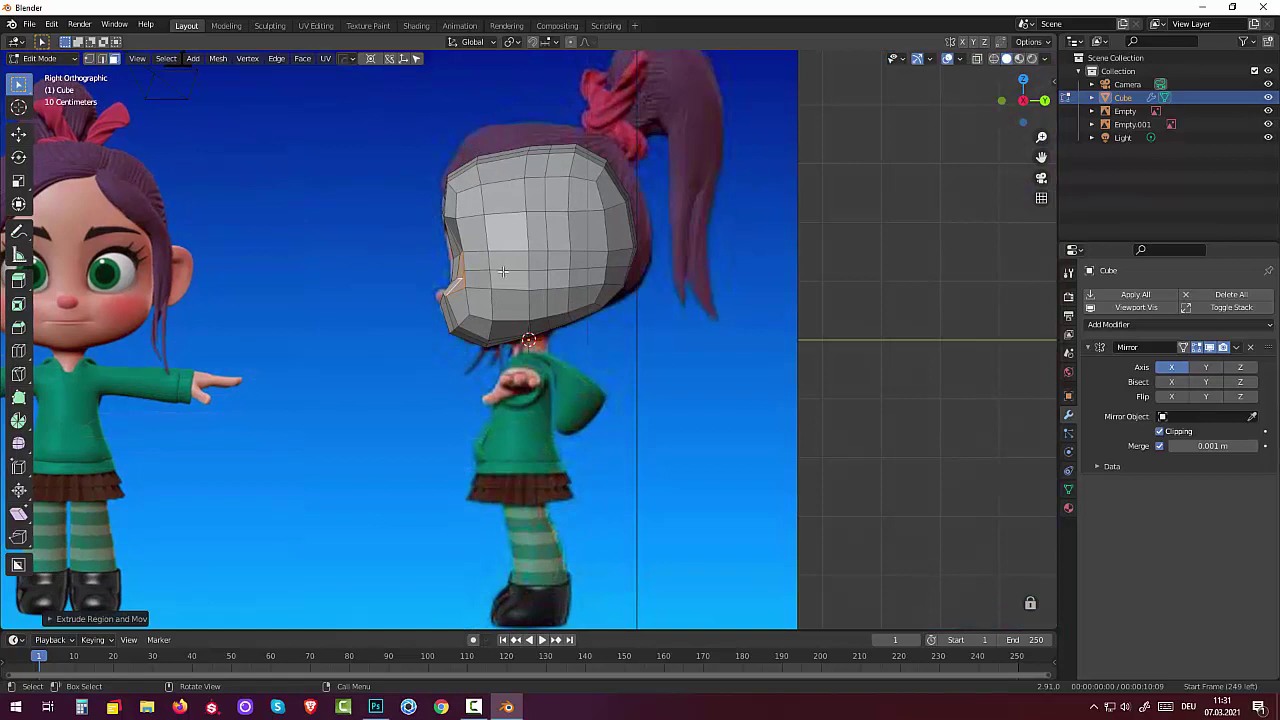
pyautogui.press('e')
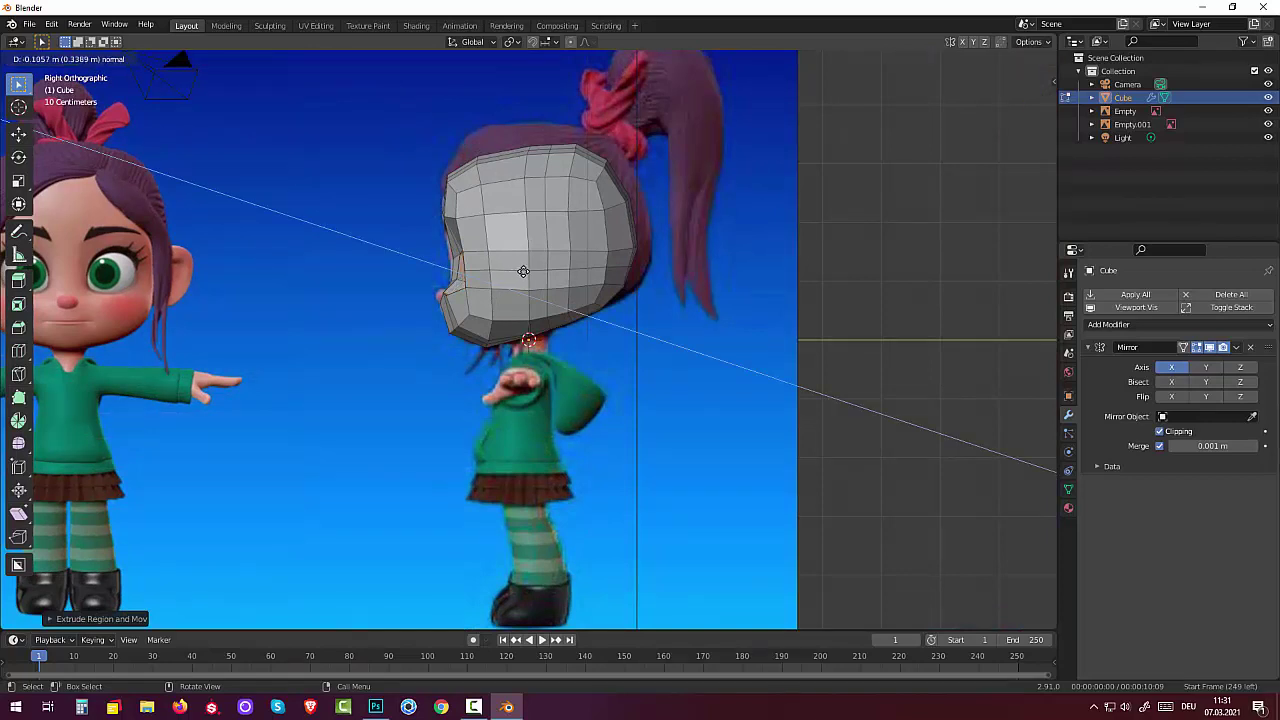
pyautogui.click(523, 271)
pyautogui.moveTo(523, 271)
pyautogui.mouseDown(button='middle')
pyautogui.moveTo(662, 282)
pyautogui.moveTo(691, 251)
pyautogui.moveTo(671, 222)
pyautogui.moveTo(564, 315)
pyautogui.moveTo(682, 274)
pyautogui.mouseUp(button='middle')
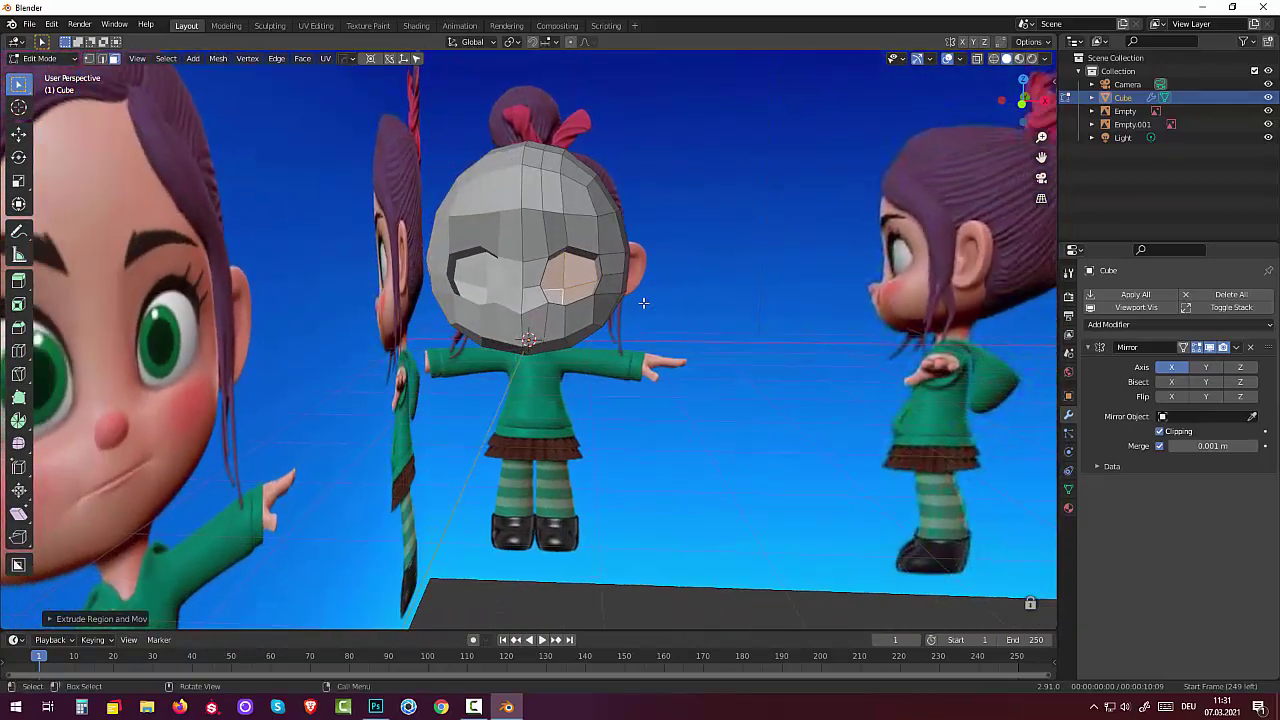
# - Move the eye socket faces slightly up along Z and inspect the socket from several angles
pyautogui.press('g')
pyautogui.press('z')
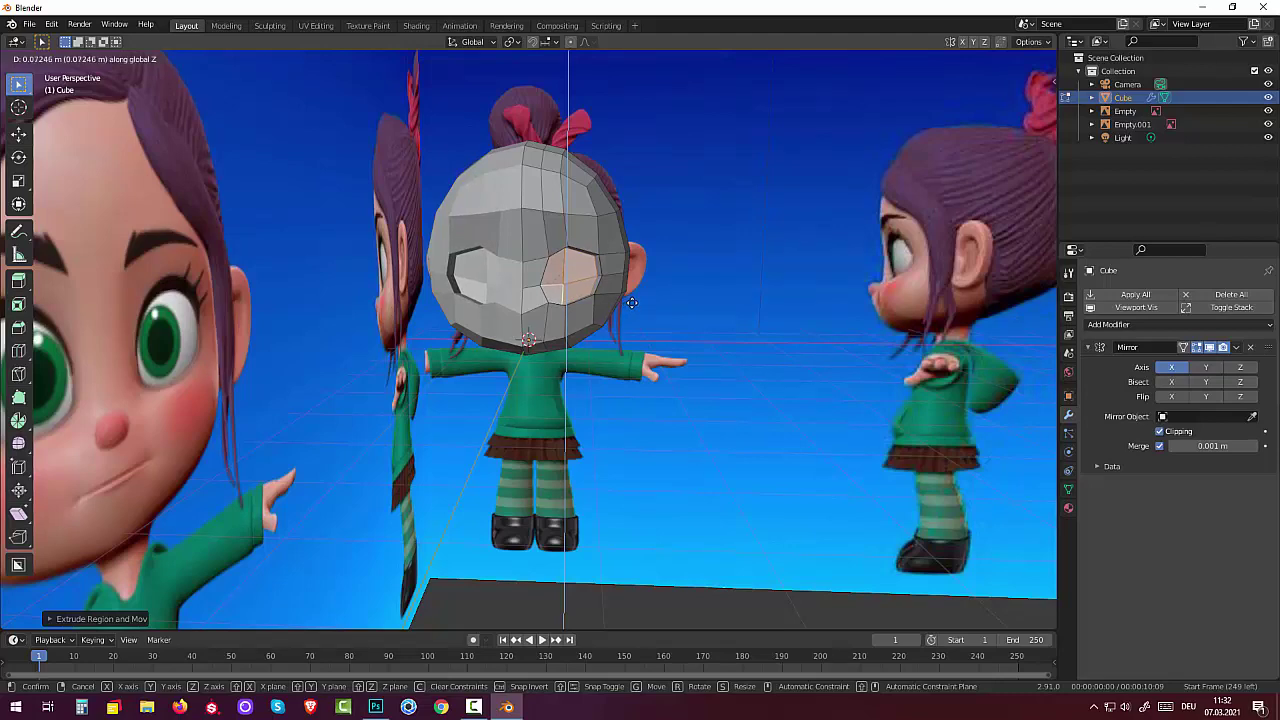
pyautogui.click(634, 302)
pyautogui.moveTo(652, 300)
pyautogui.mouseDown(button='middle')
pyautogui.moveTo(570, 347)
pyautogui.moveTo(523, 334)
pyautogui.moveTo(543, 320)
pyautogui.mouseUp(button='middle')
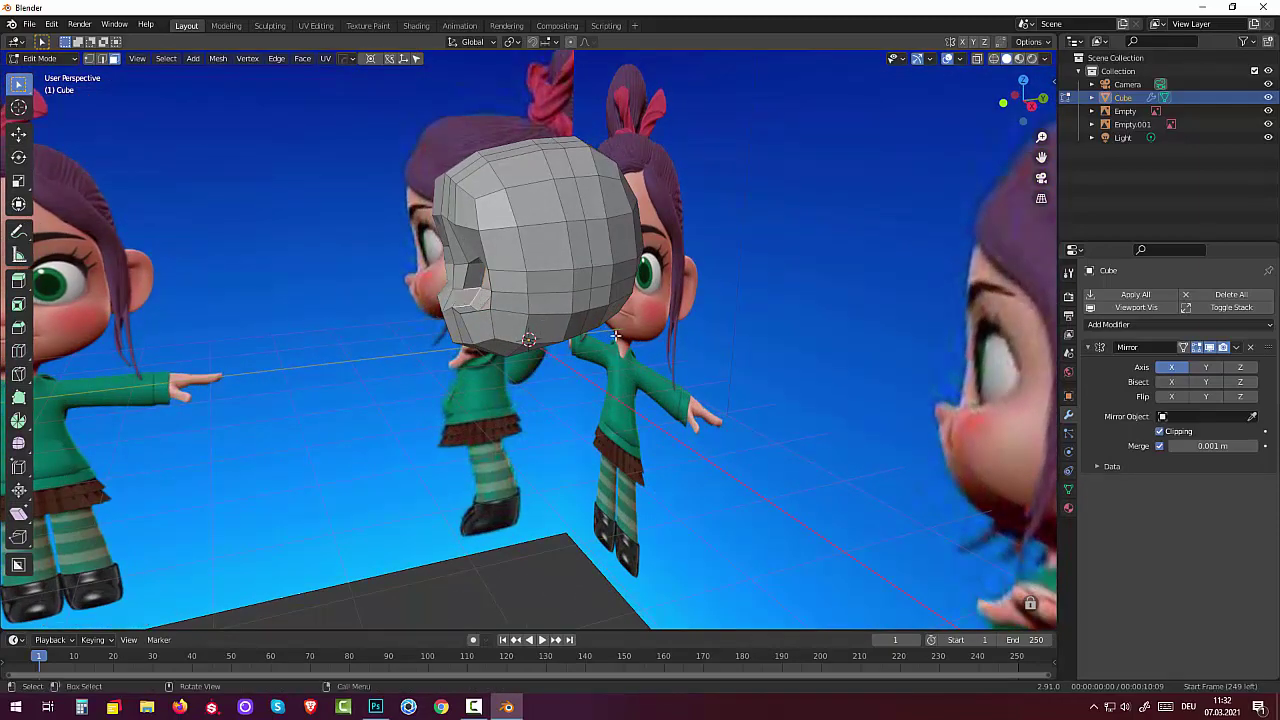
pyautogui.moveTo(617, 336)
pyautogui.mouseDown(button='middle')
pyautogui.moveTo(714, 325)
pyautogui.moveTo(670, 311)
pyautogui.mouseUp(button='middle')
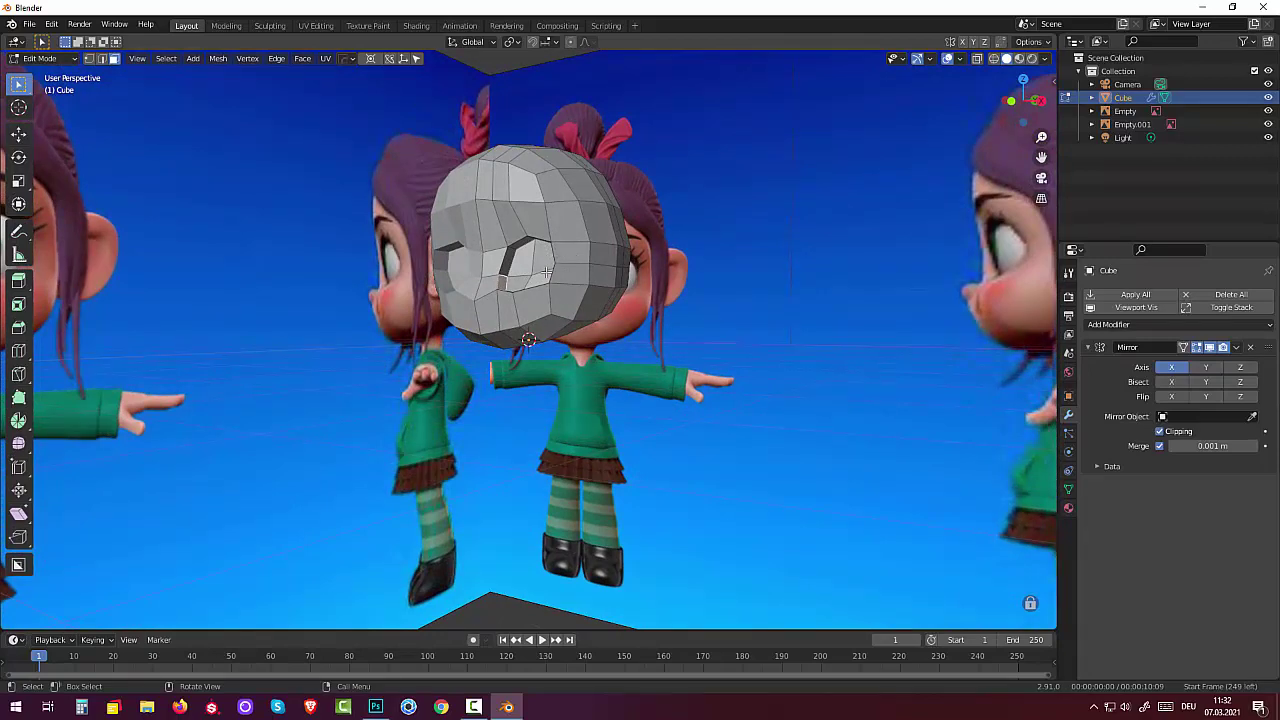
pyautogui.moveTo(546, 272); pyautogui.dragTo(501, 290, button='middle')
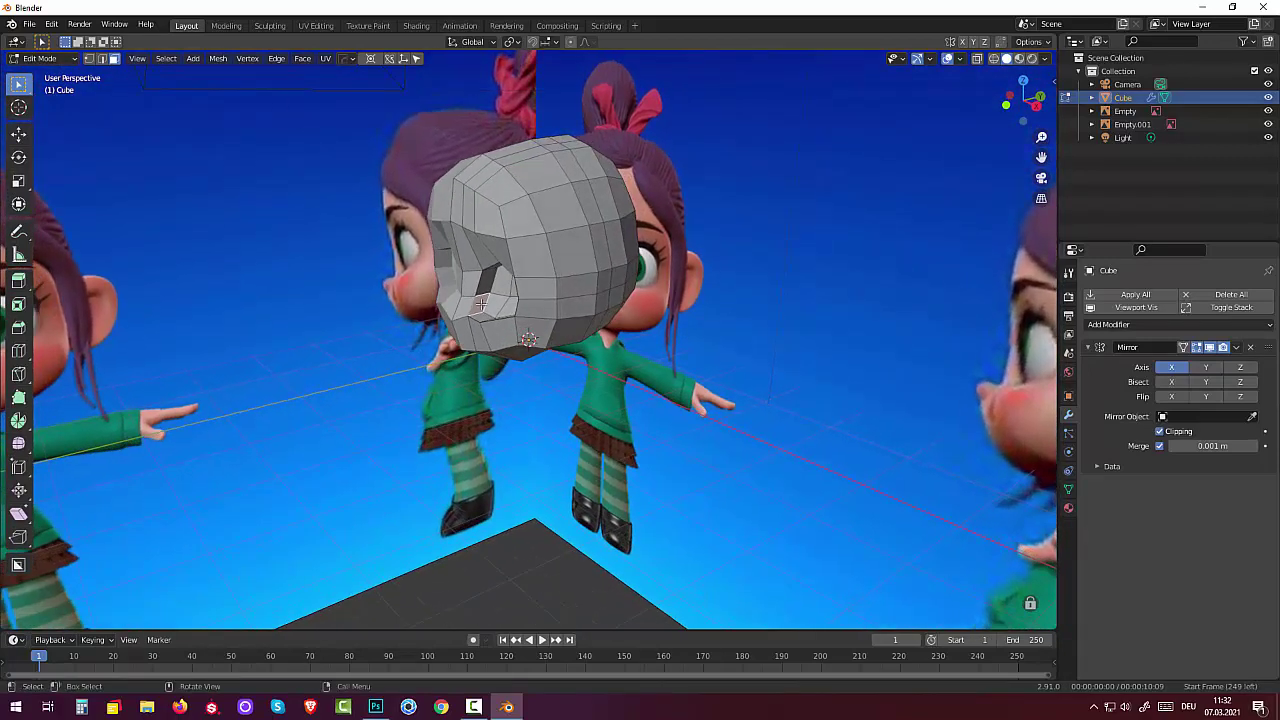
# - Add a centered loop cut through the eye socket area with Ctrl+R
pyautogui.hotkey('ctrl', 'r')
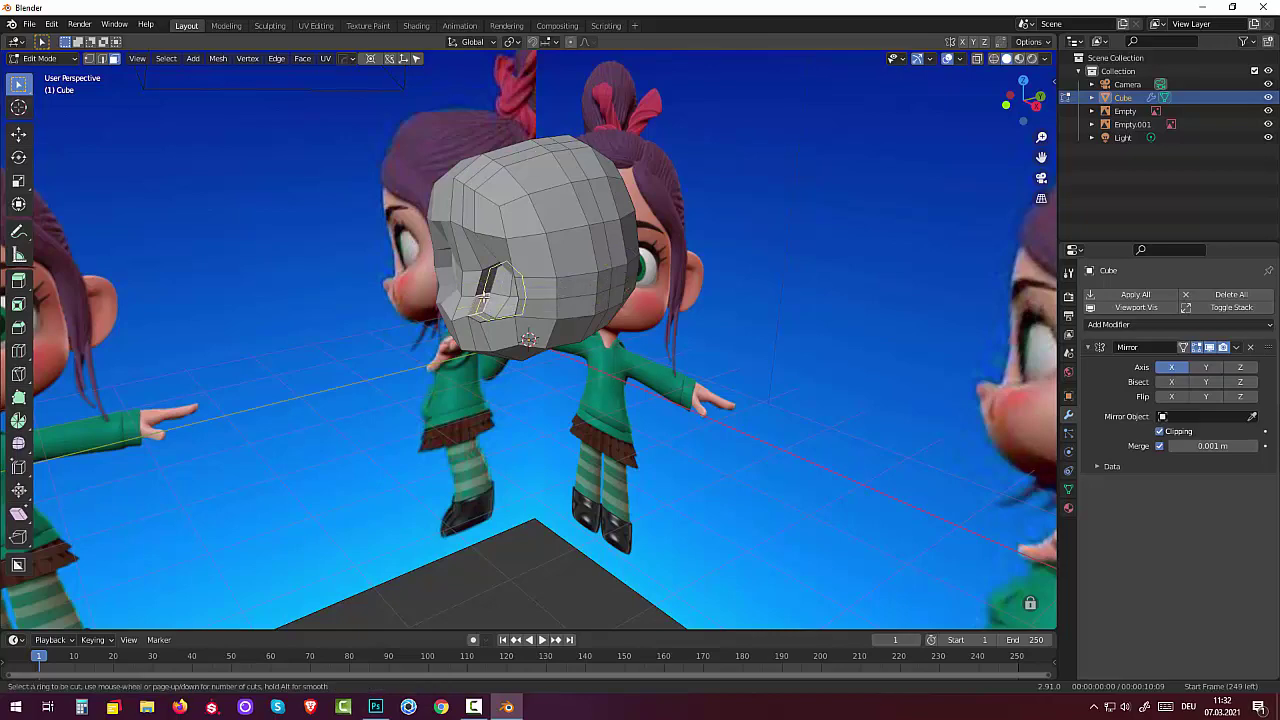
pyautogui.click(484, 296)
pyautogui.rightClick(484, 296)
pyautogui.moveTo(679, 312)
pyautogui.mouseDown(button='middle')
pyautogui.moveTo(755, 300)
pyautogui.moveTo(754, 289)
pyautogui.moveTo(757, 306)
pyautogui.mouseUp(button='middle')
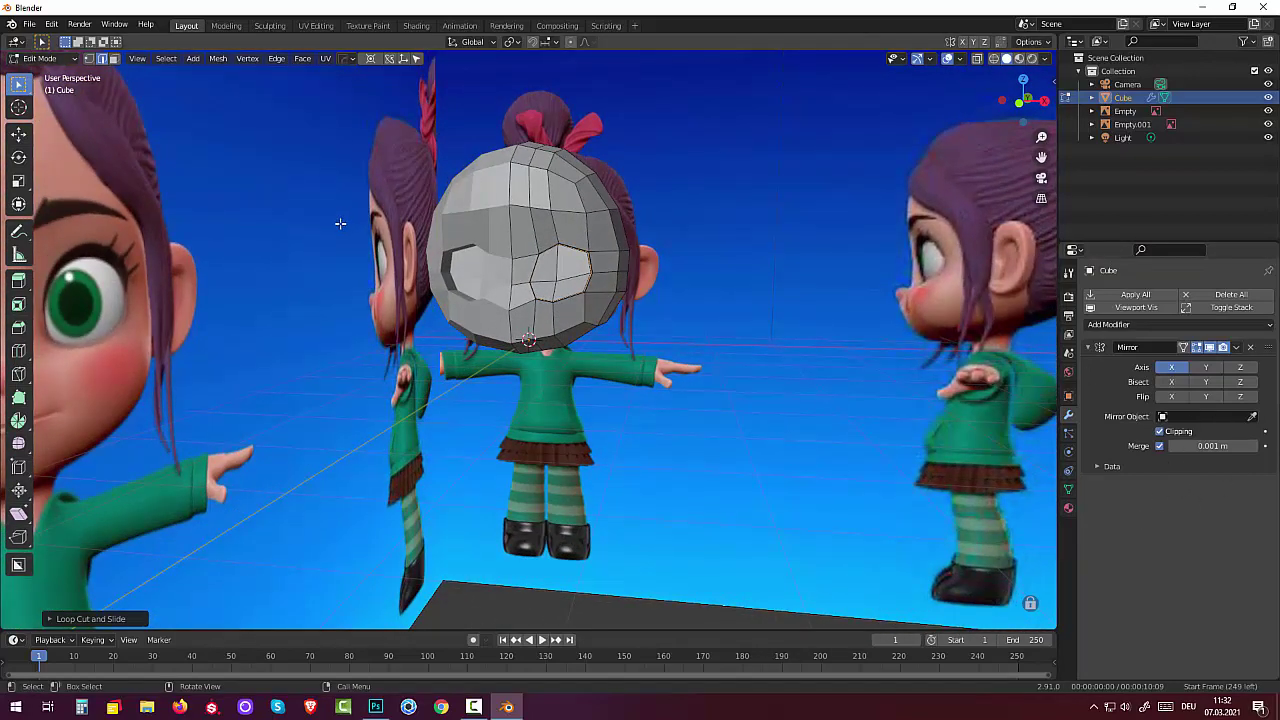
# - Return to Object Mode and select the head mesh
pyautogui.click(40, 58)
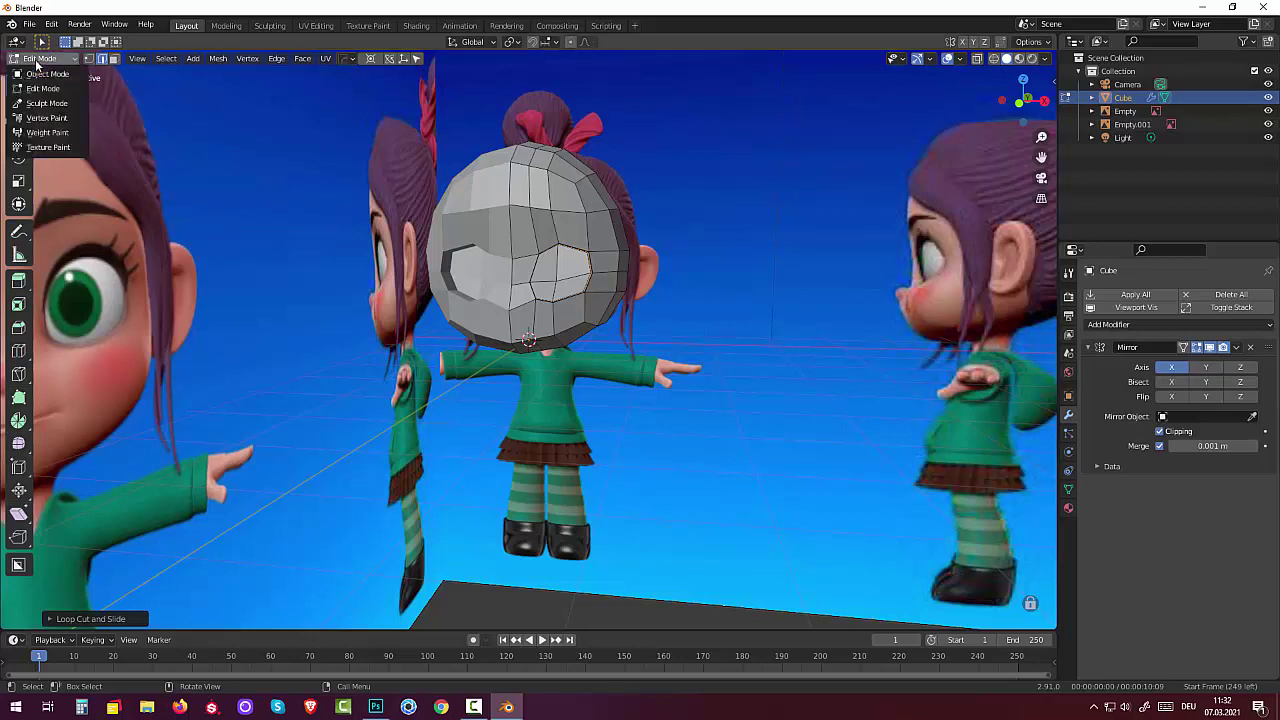
pyautogui.click(45, 74)
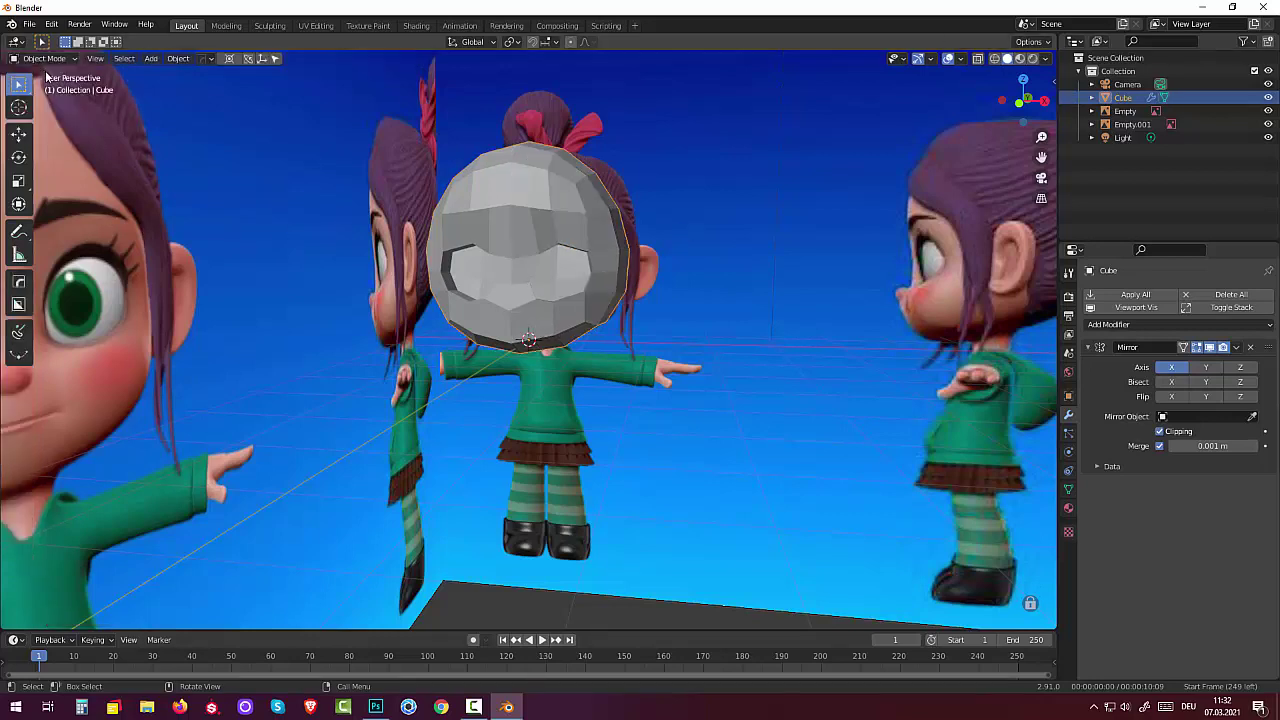
pyautogui.click(546, 222)
pyautogui.click(569, 229)
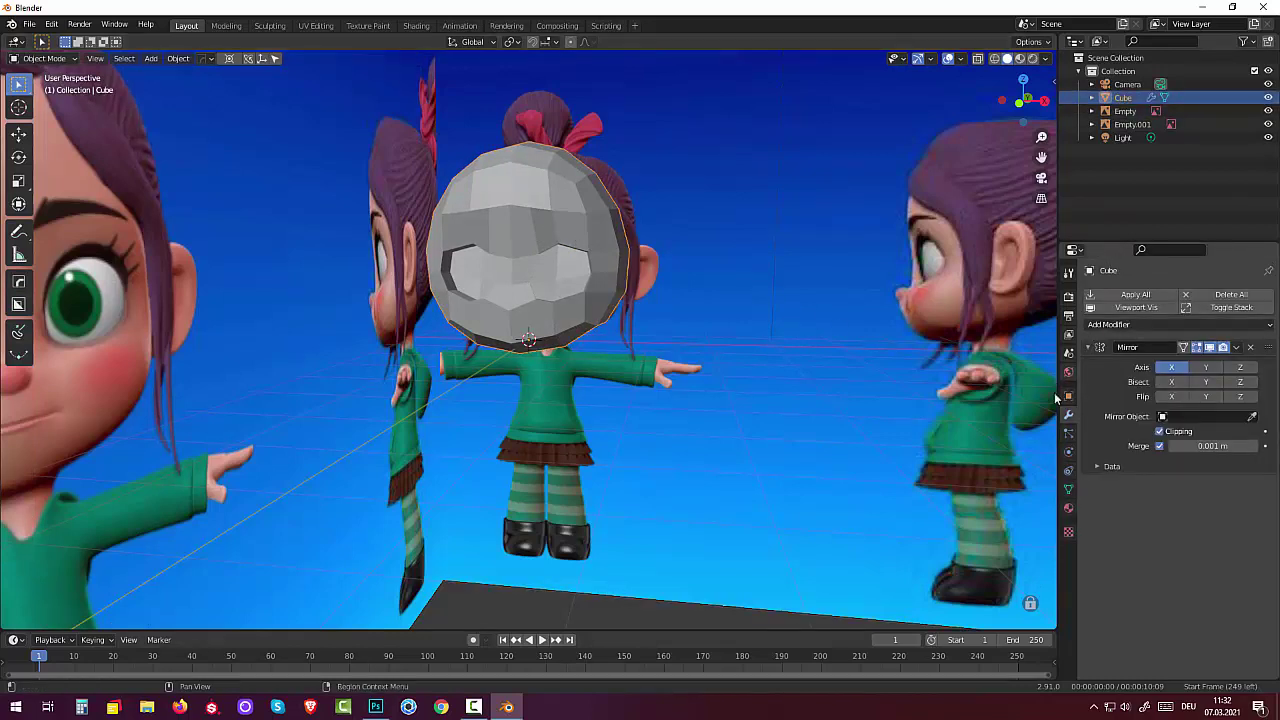
# - Try a Subdivision Surface modifier at different viewport levels, then remove it to keep the faceted look
pyautogui.click(1105, 324)
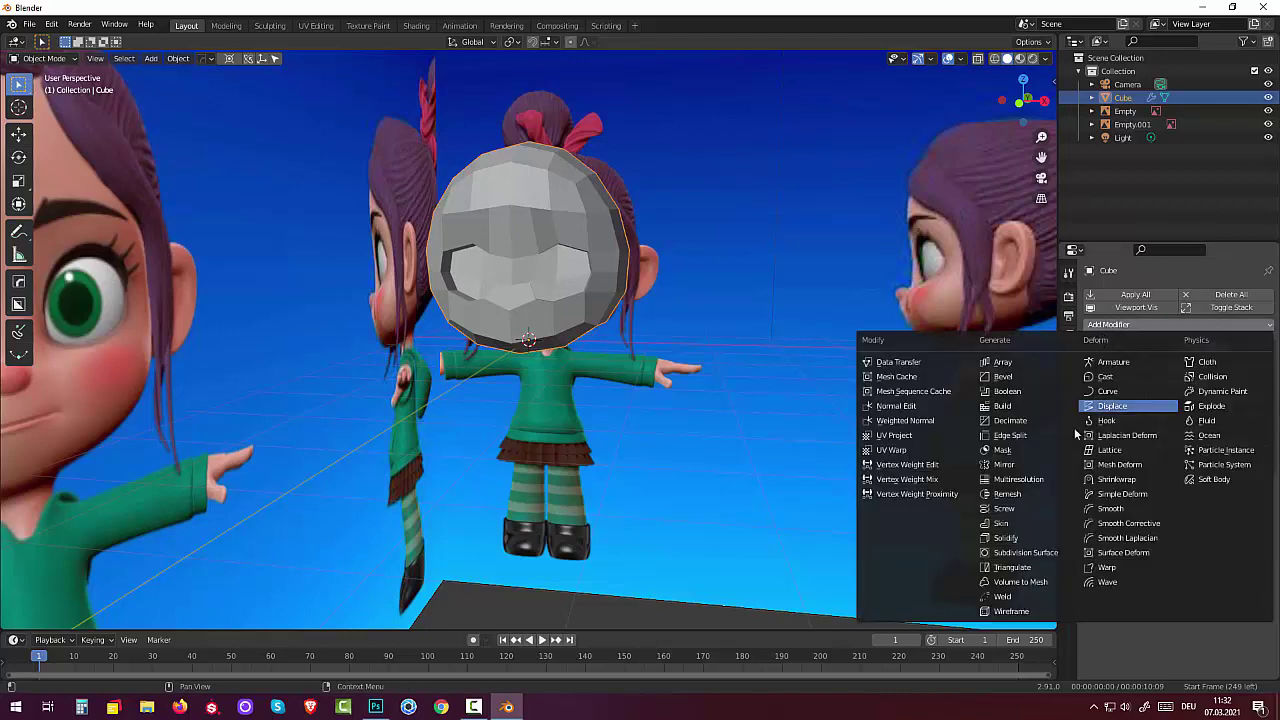
pyautogui.click(1027, 553)
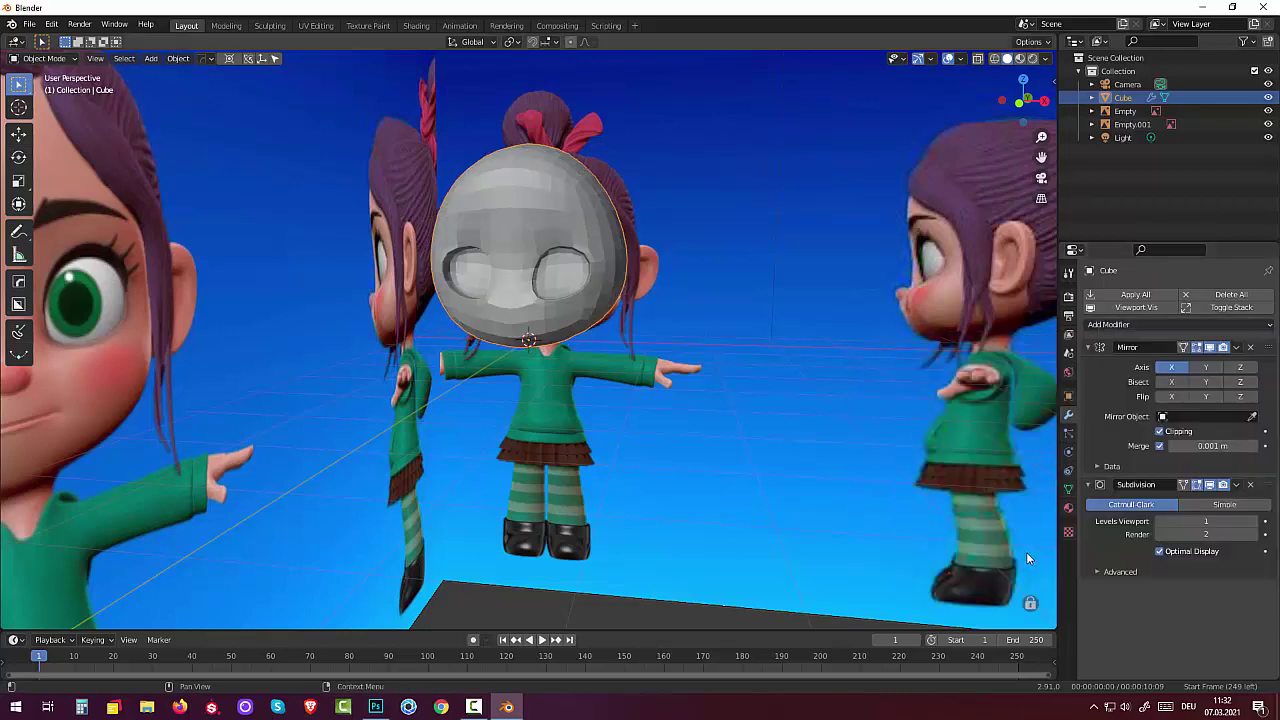
pyautogui.moveTo(771, 421); pyautogui.dragTo(680, 432, button='middle')
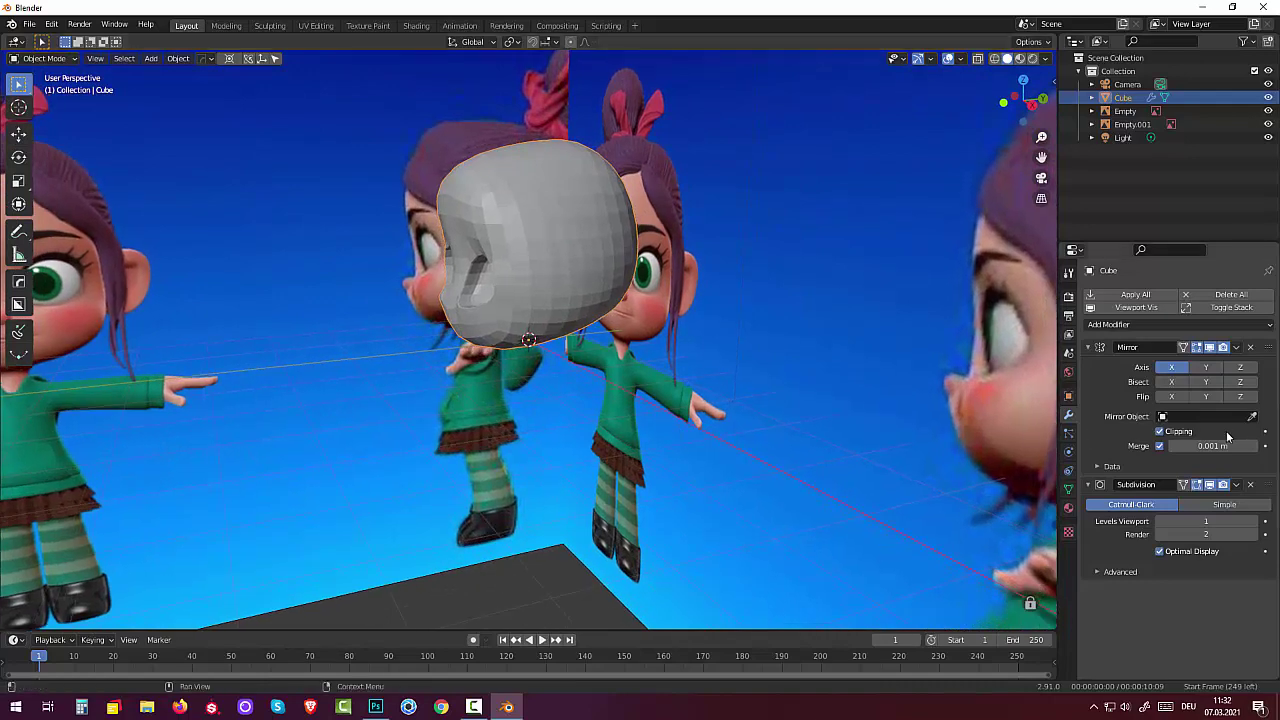
pyautogui.click(1253, 521)
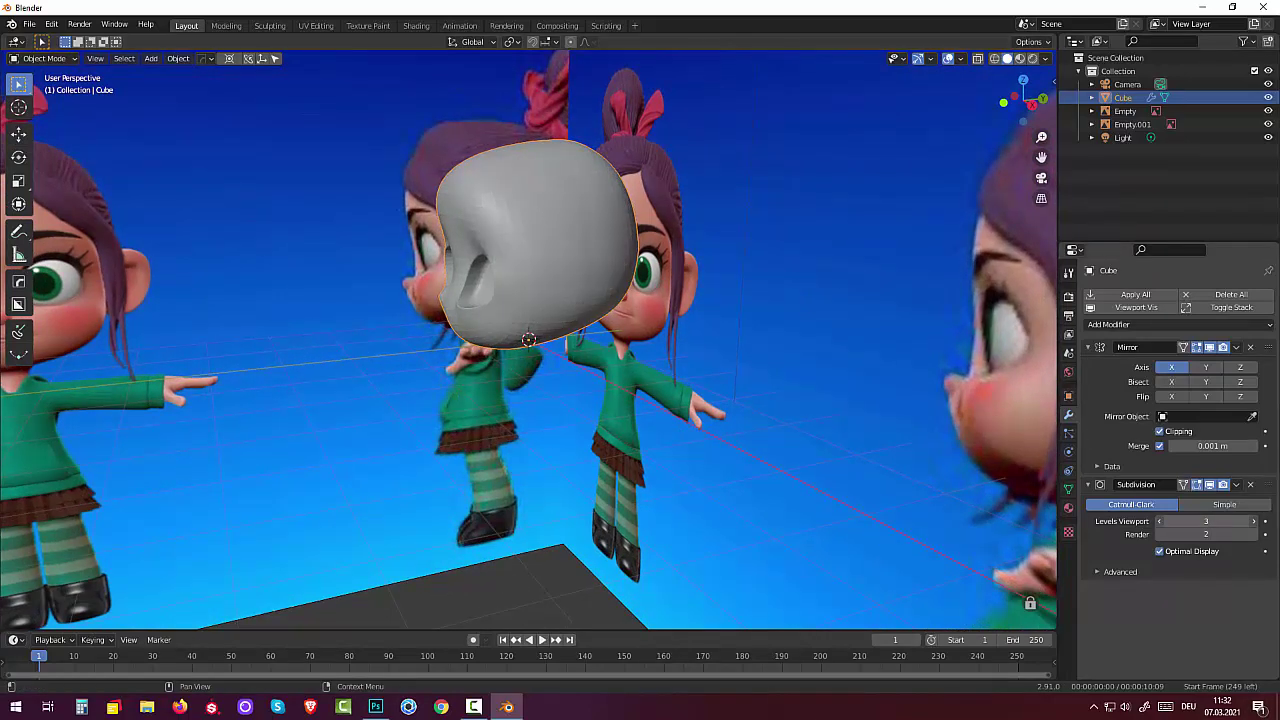
pyautogui.moveTo(1205, 521); pyautogui.dragTo(1165, 521)
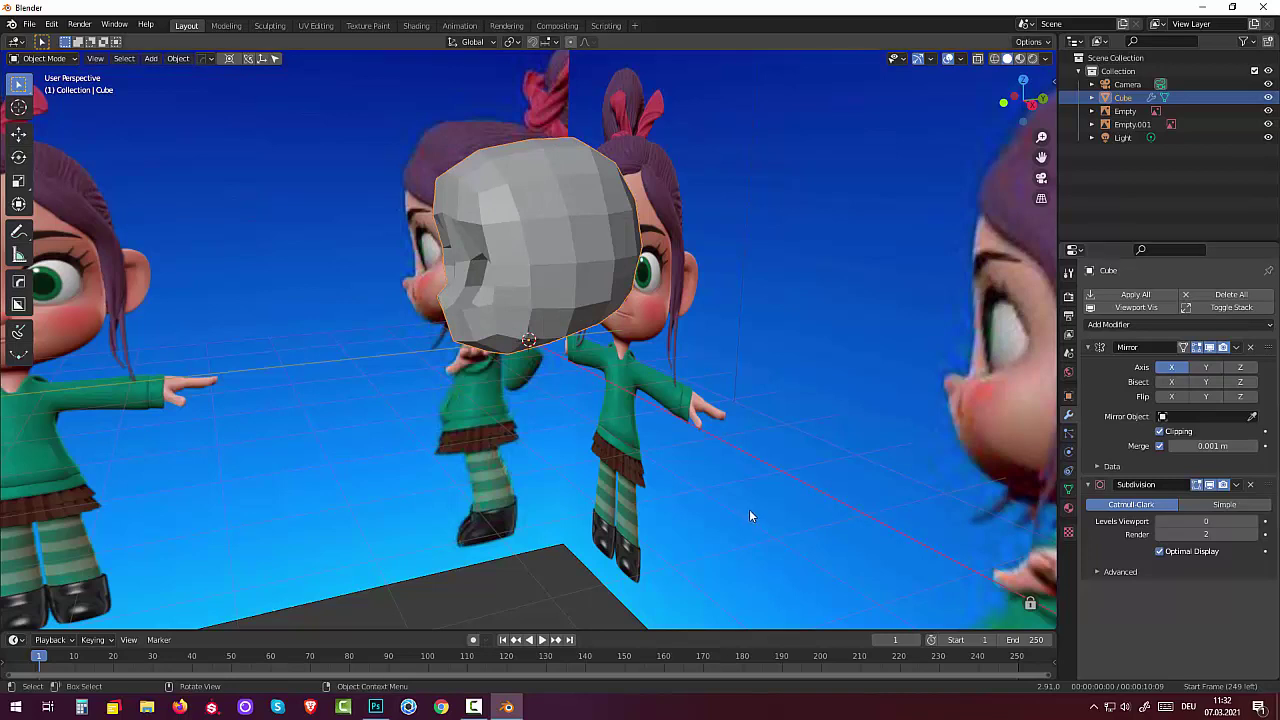
pyautogui.hotkey('ctrl', '1')
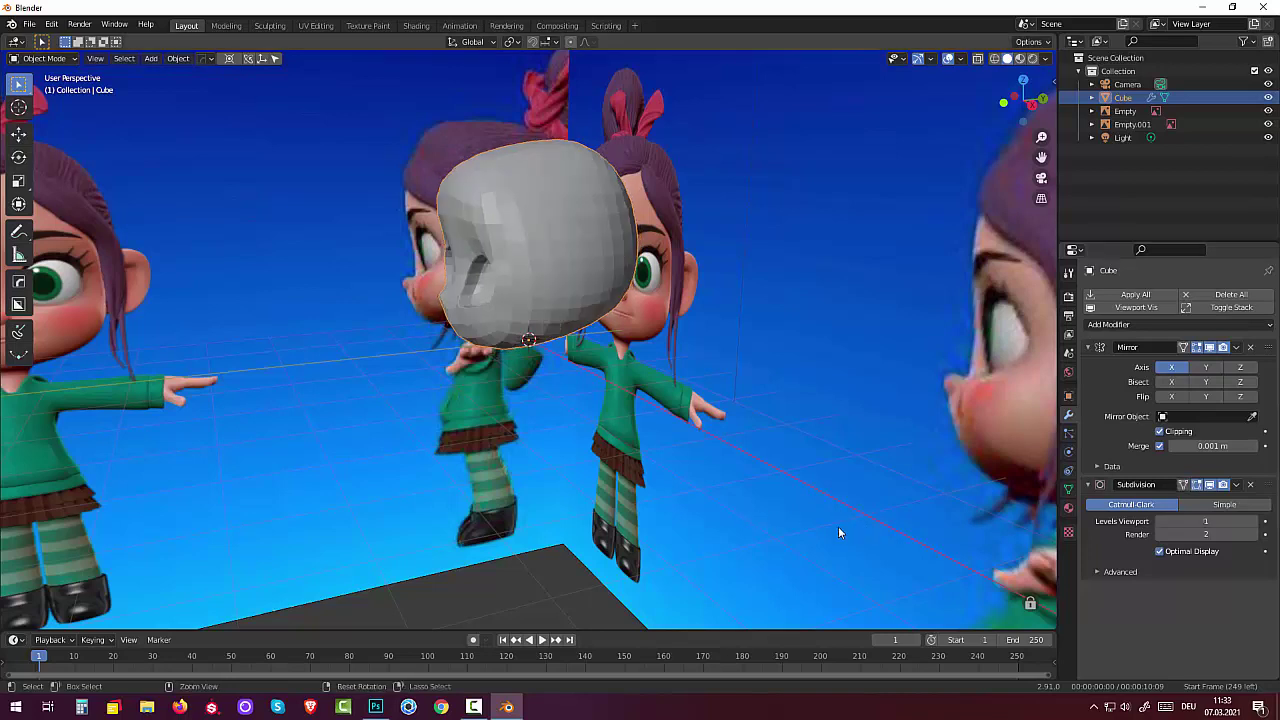
pyautogui.hotkey('ctrl', 'z')
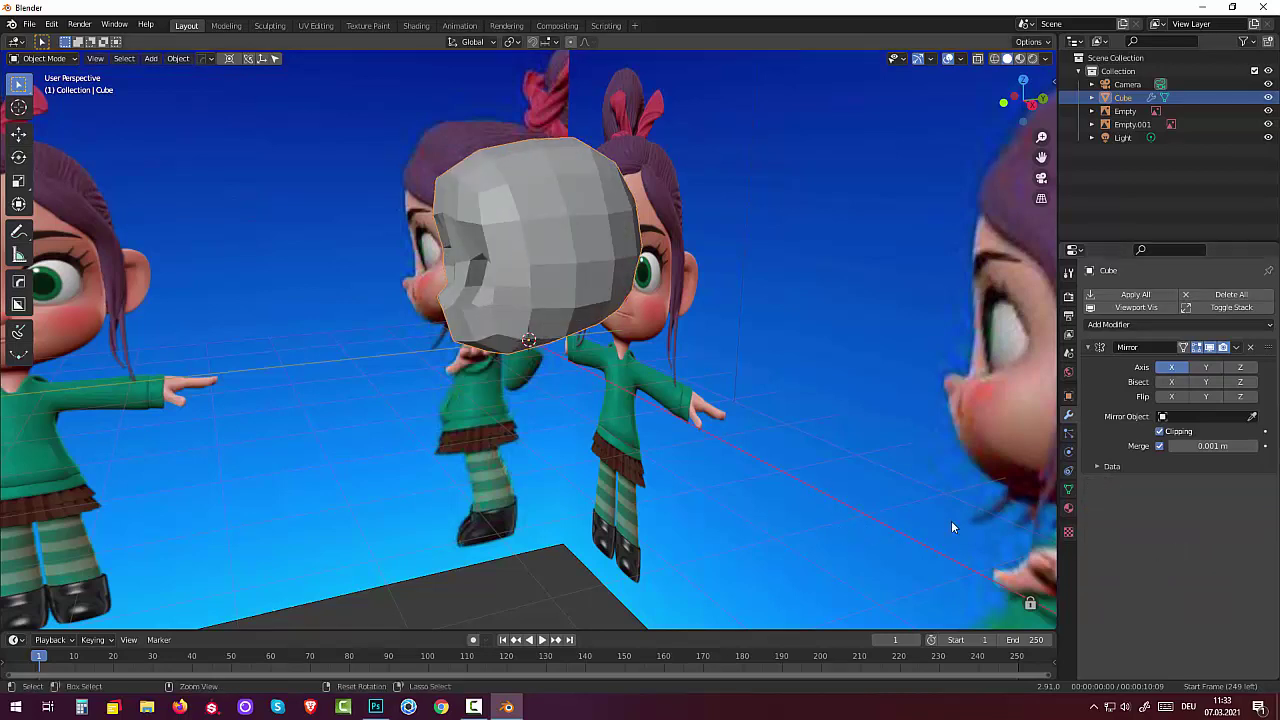
pyautogui.click(52, 59)
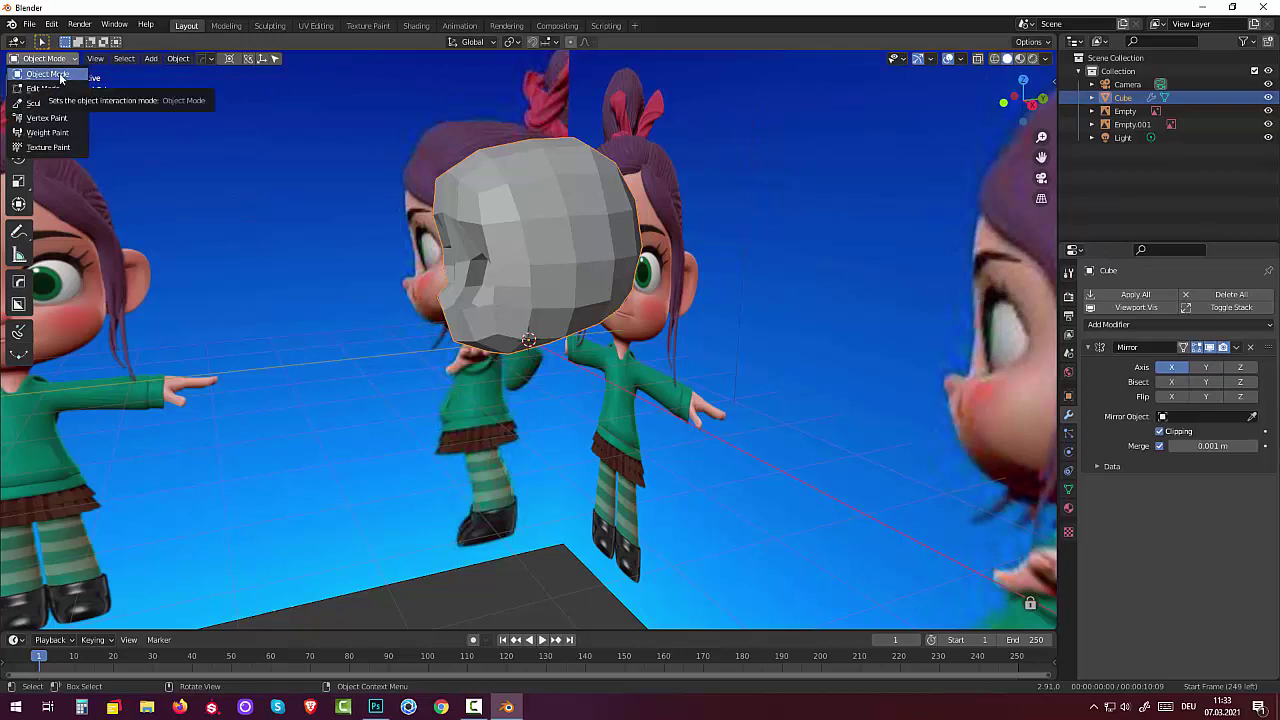
# - In Edit Mode, select the eye-hole edge loop, bevel it, and switch back to Object Mode
pyautogui.click(42, 88)
pyautogui.moveTo(303, 186); pyautogui.dragTo(536, 258, button='middle')
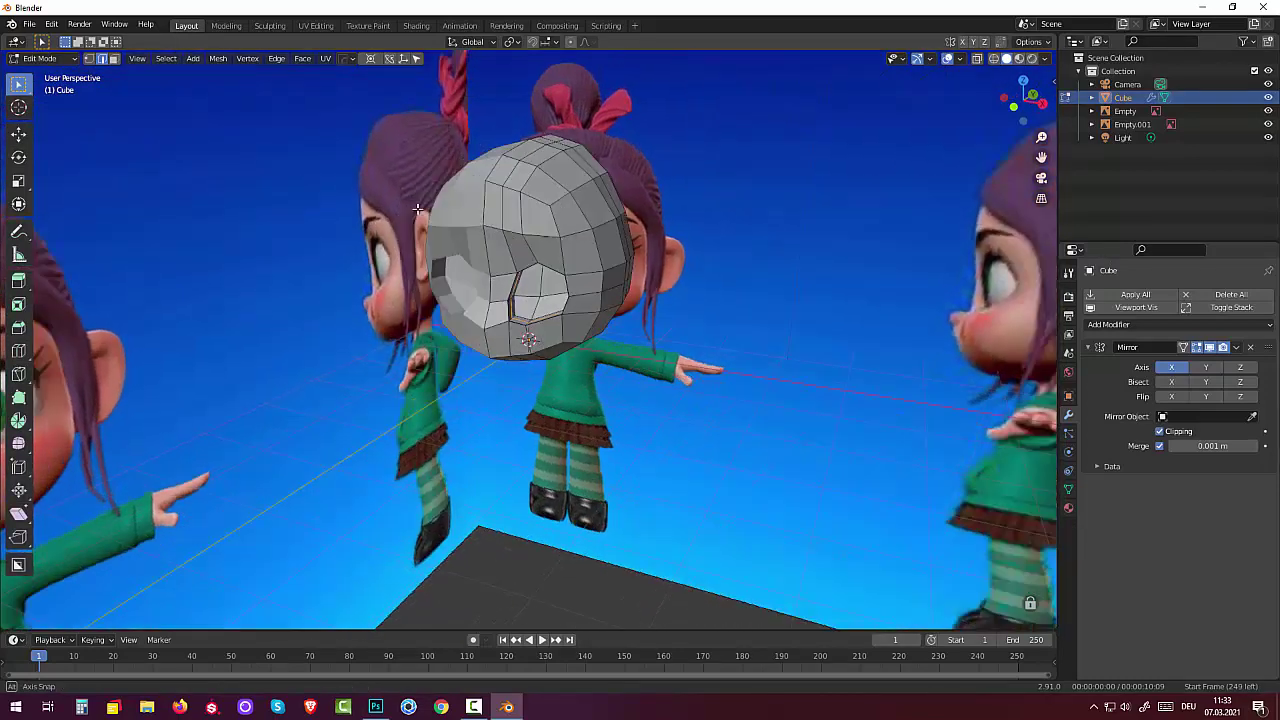
pyautogui.scroll(3, 536, 258)
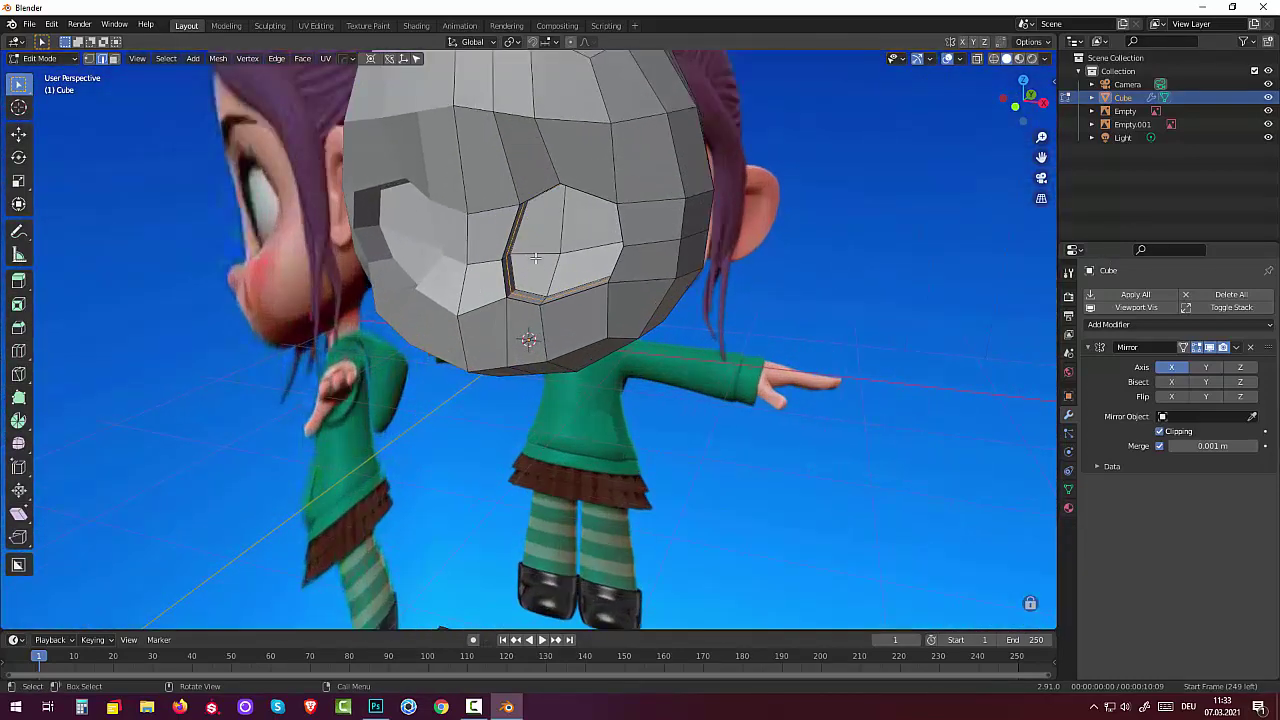
pyautogui.click(579, 191)
pyautogui.keyDown('alt'); pyautogui.click(585, 191); pyautogui.keyUp('alt')
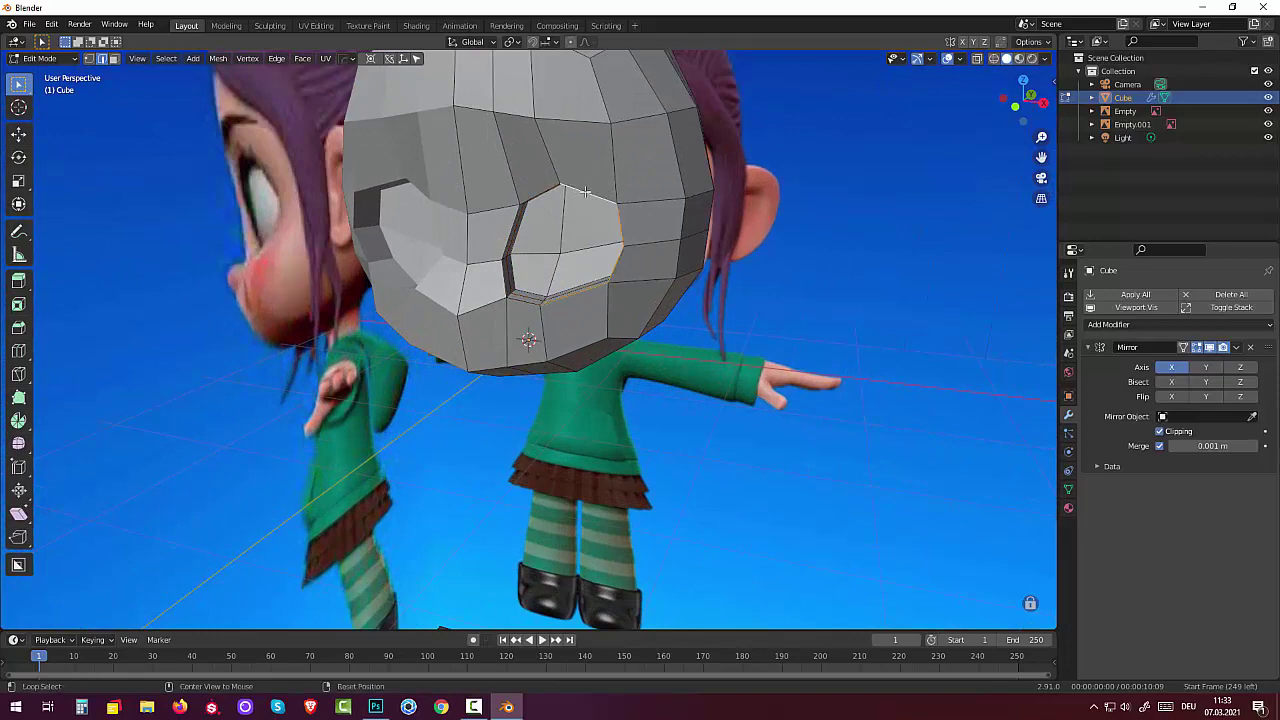
pyautogui.moveTo(610, 218); pyautogui.dragTo(588, 226, button='middle')
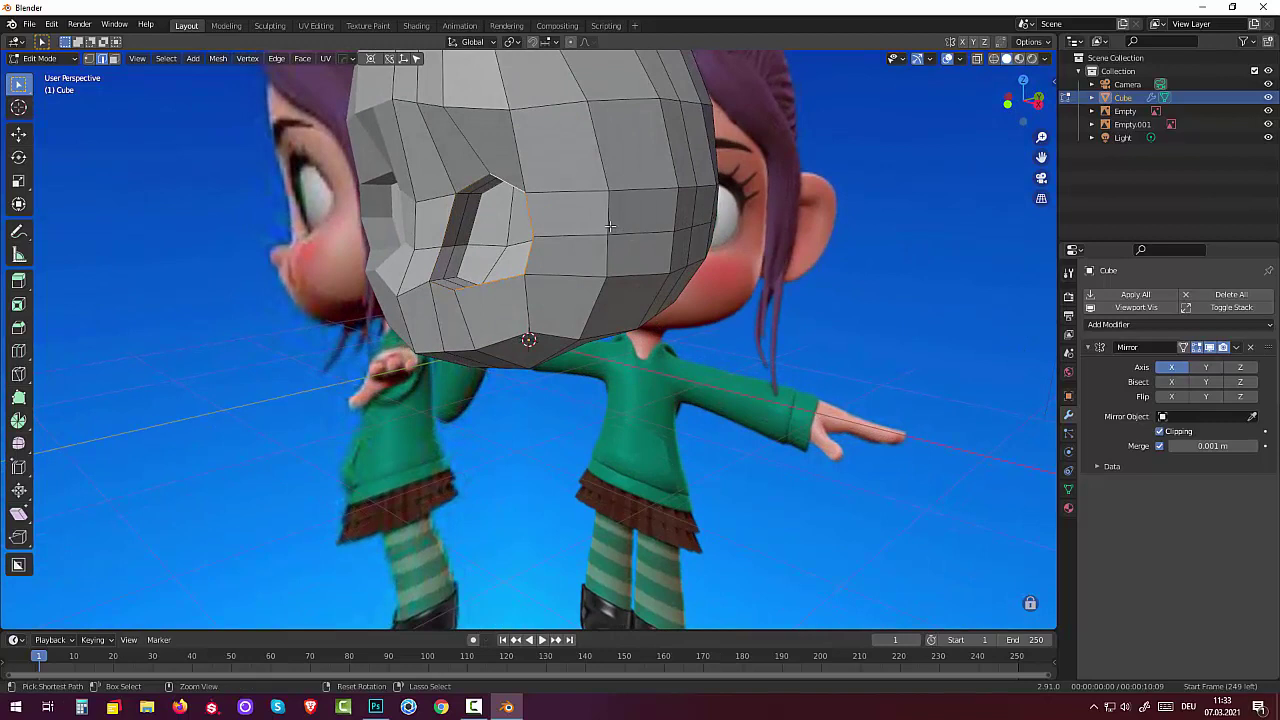
pyautogui.hotkey('ctrl', 'b')
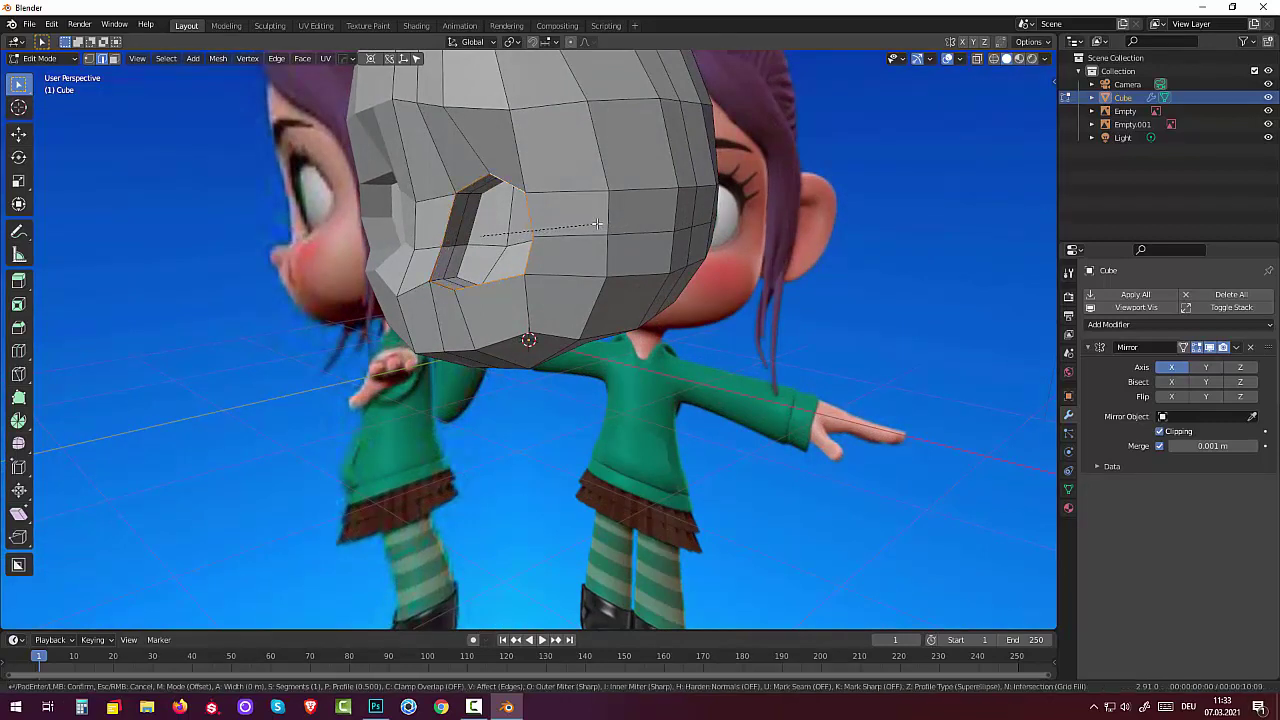
pyautogui.click(596, 222)
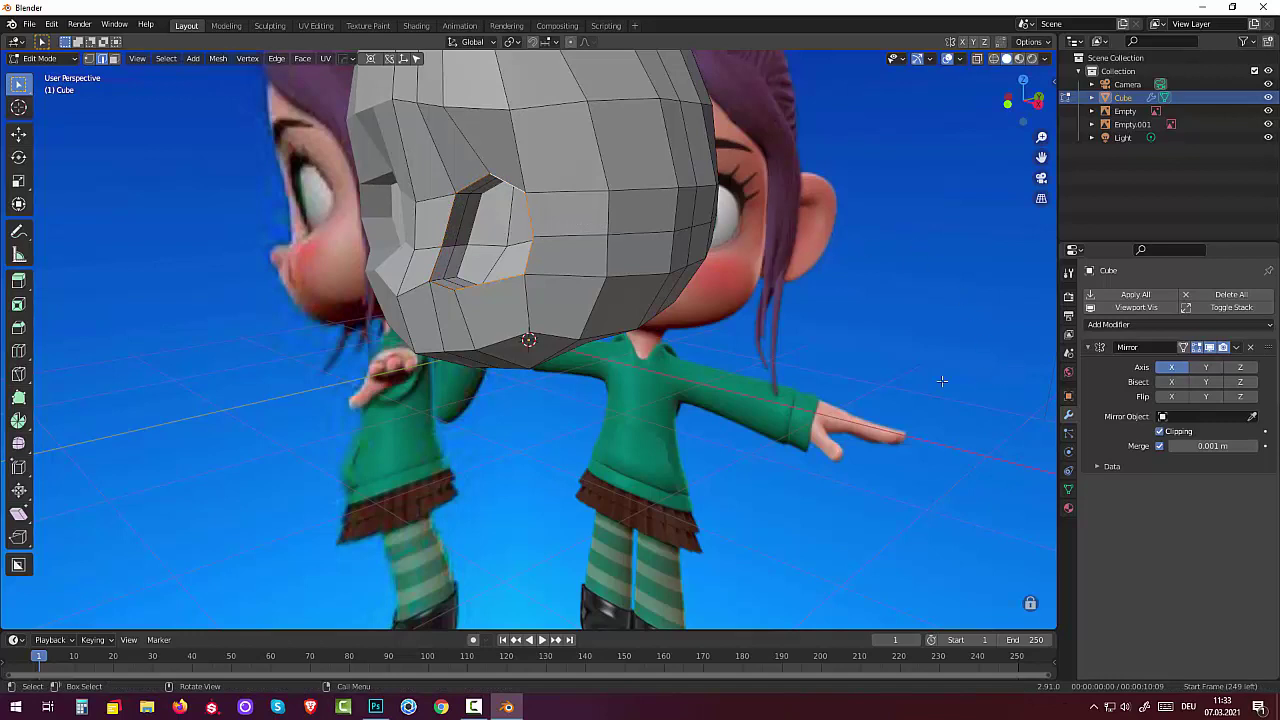
pyautogui.click(40, 58)
pyautogui.click(36, 78)
# - Show the sidebar Transform values for Empty and Empty.001, then make the Cube head active again
pyautogui.click(624, 248)
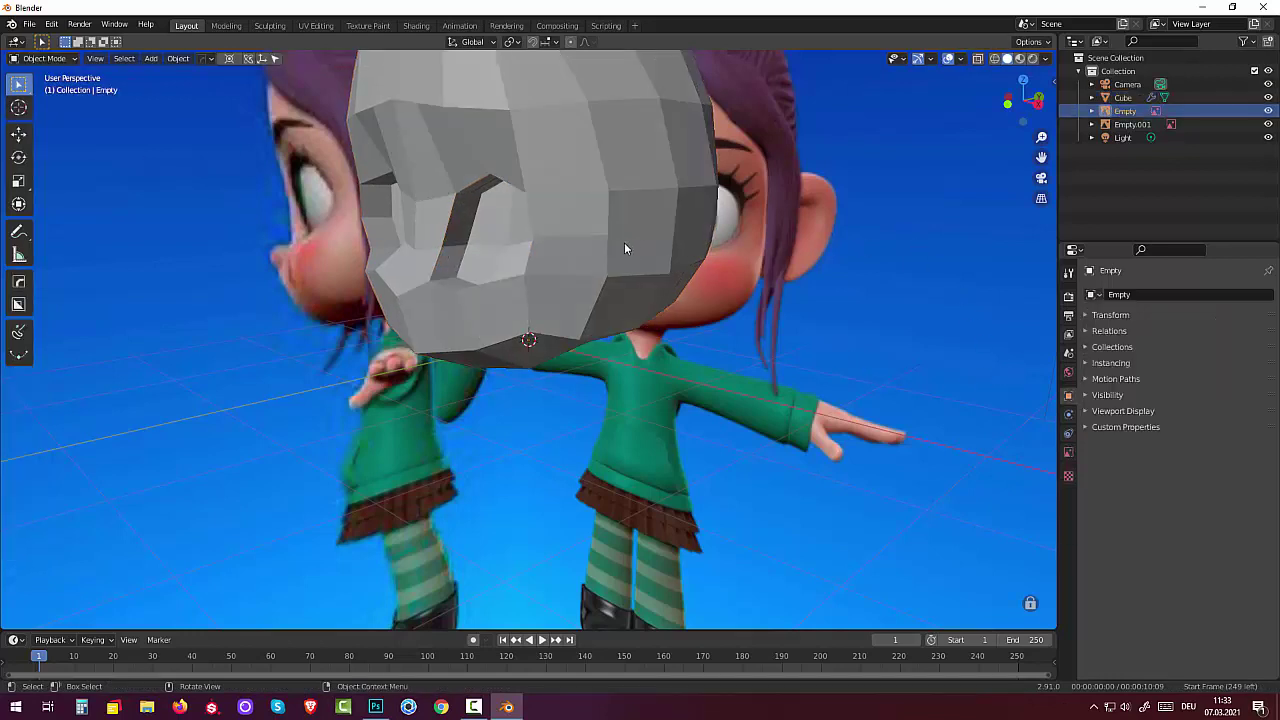
pyautogui.click(624, 243)
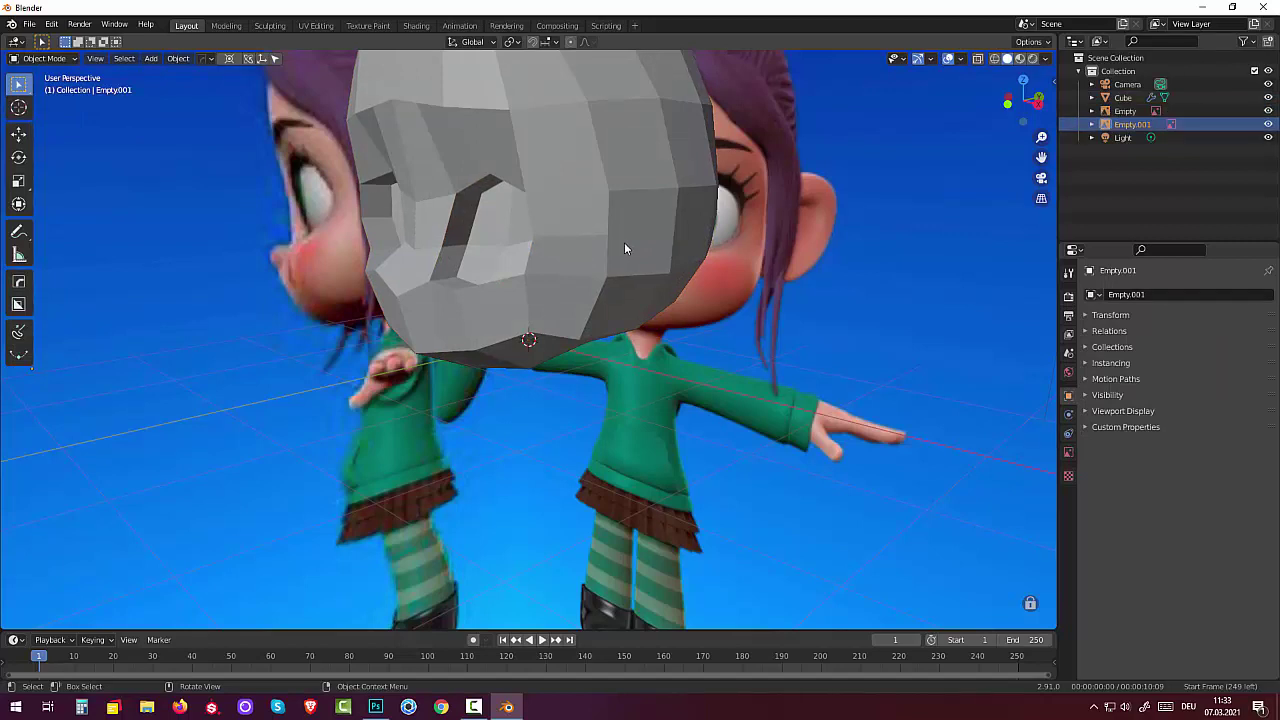
pyautogui.click(551, 141)
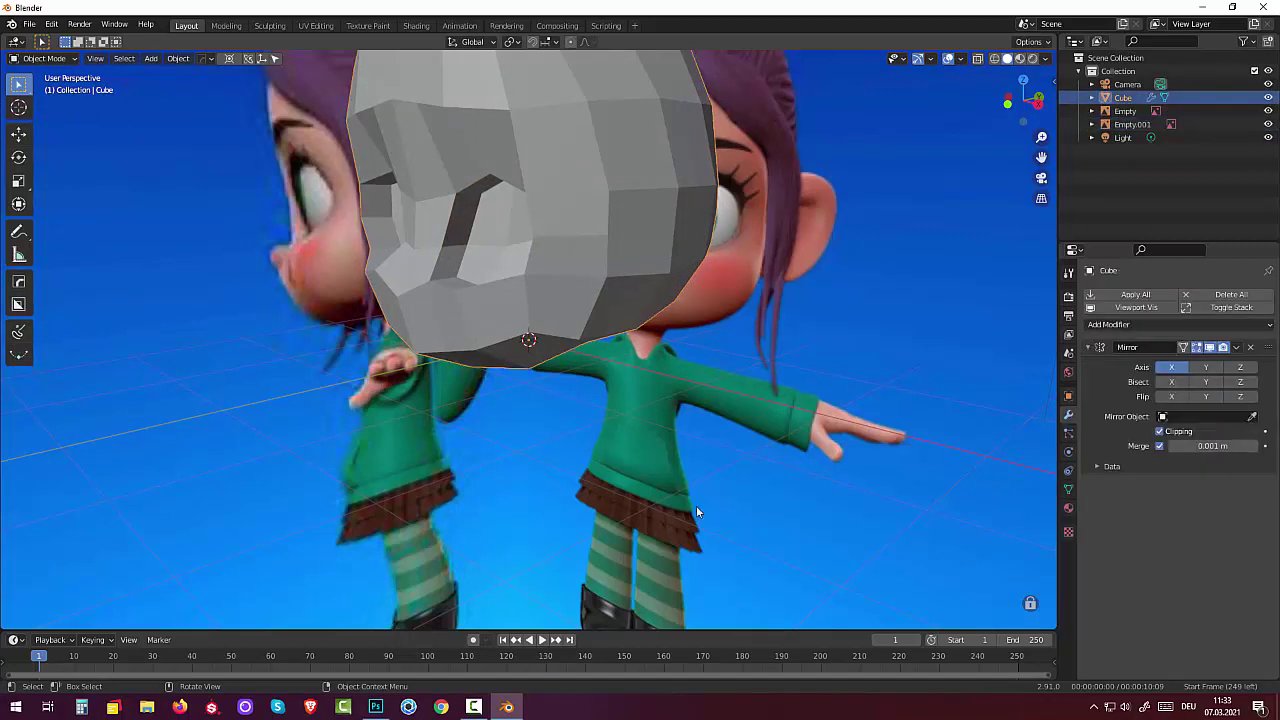
pyautogui.click(1054, 82)
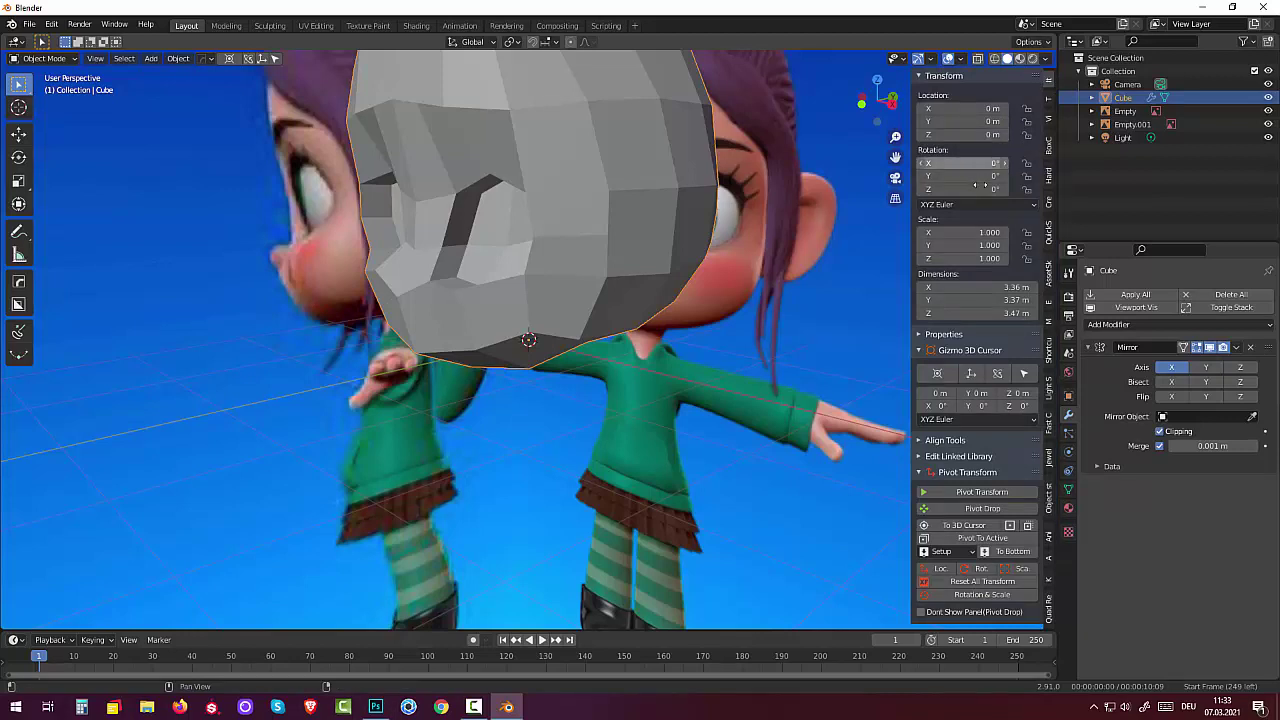
pyautogui.click(508, 184)
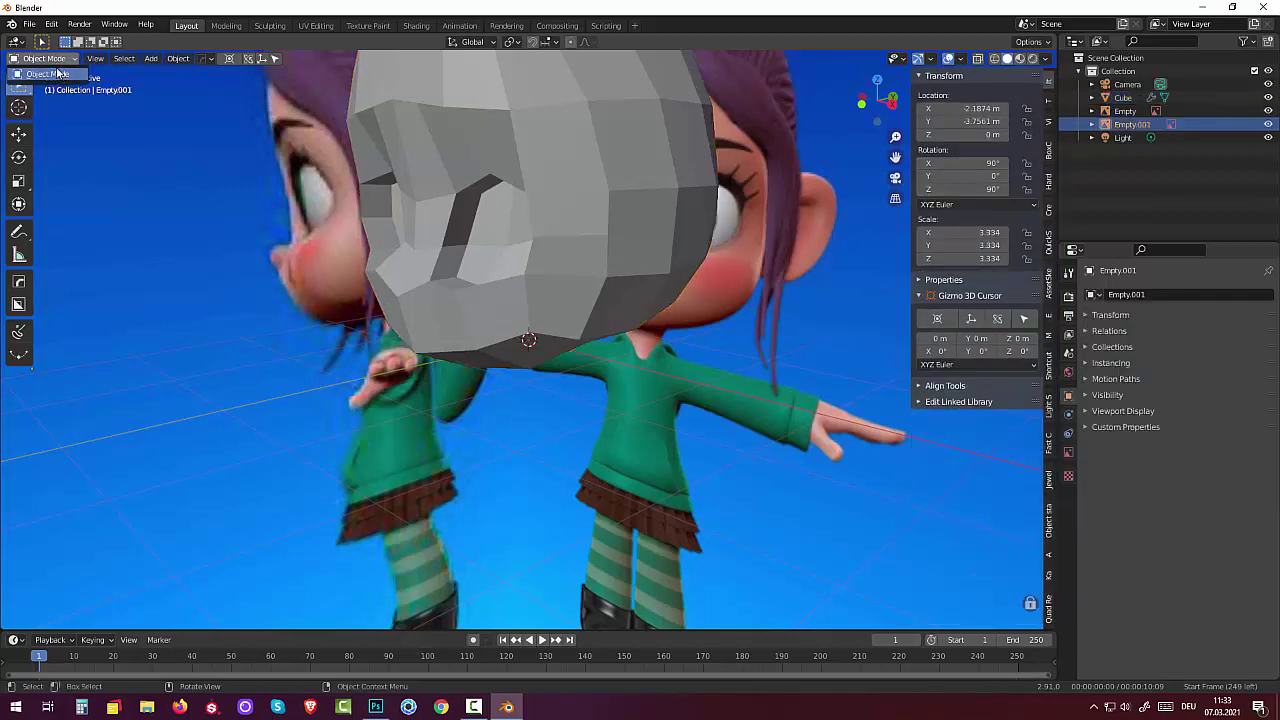
pyautogui.click(464, 186)
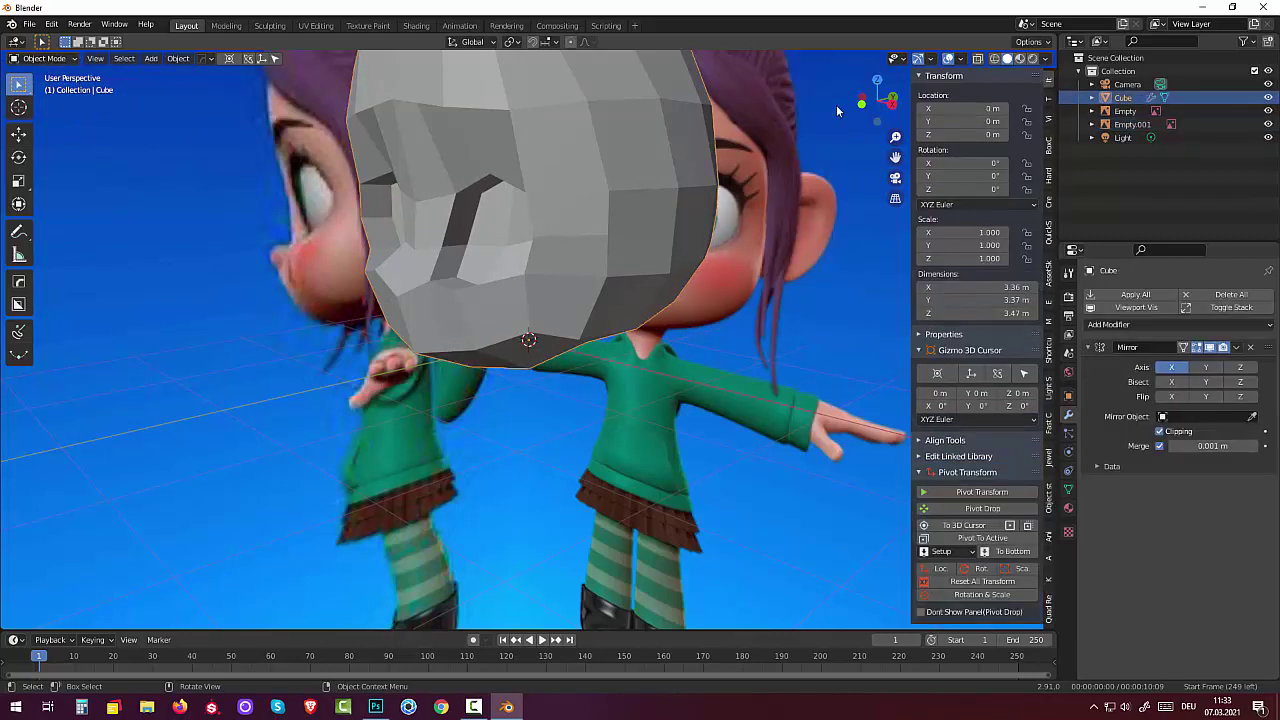
pyautogui.click(55, 58)
# - In Edit Mode, bevel the edge loop around the eye hole, redoing it after a cancelled attempt
pyautogui.click(40, 89)
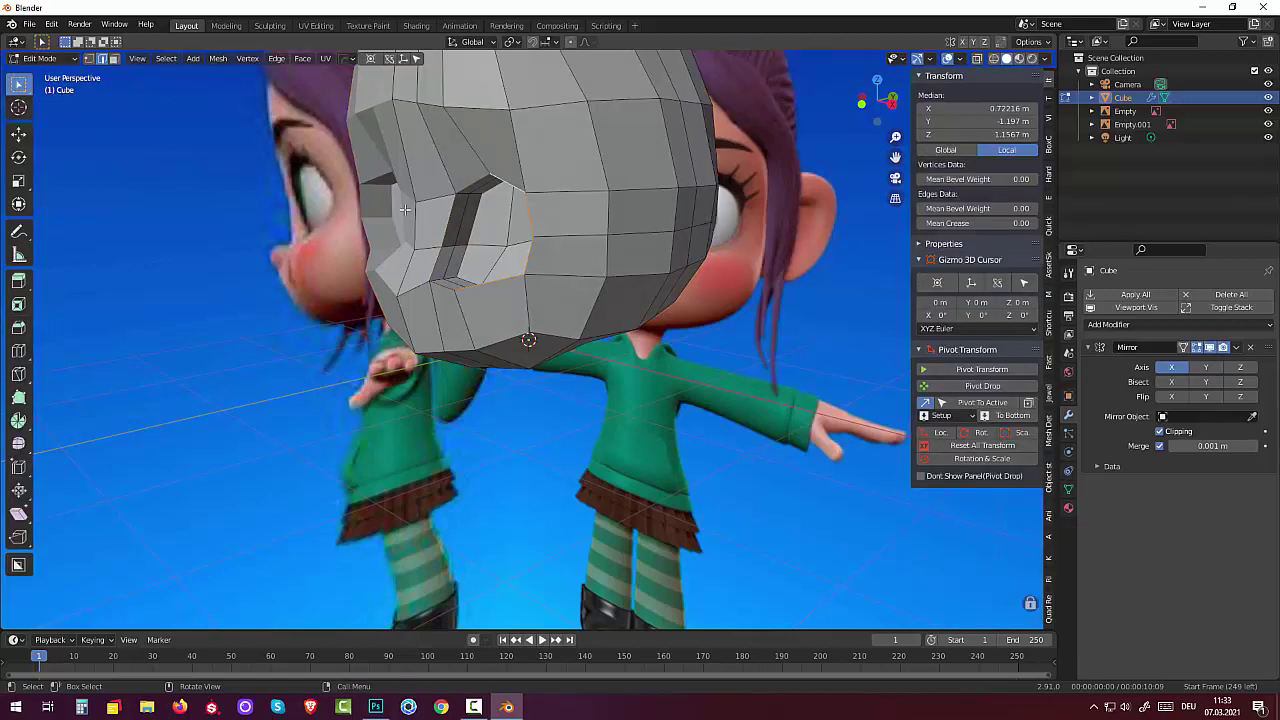
pyautogui.moveTo(537, 241)
pyautogui.mouseDown(button='middle')
pyautogui.moveTo(530, 258)
pyautogui.moveTo(697, 249)
pyautogui.mouseUp(button='middle')
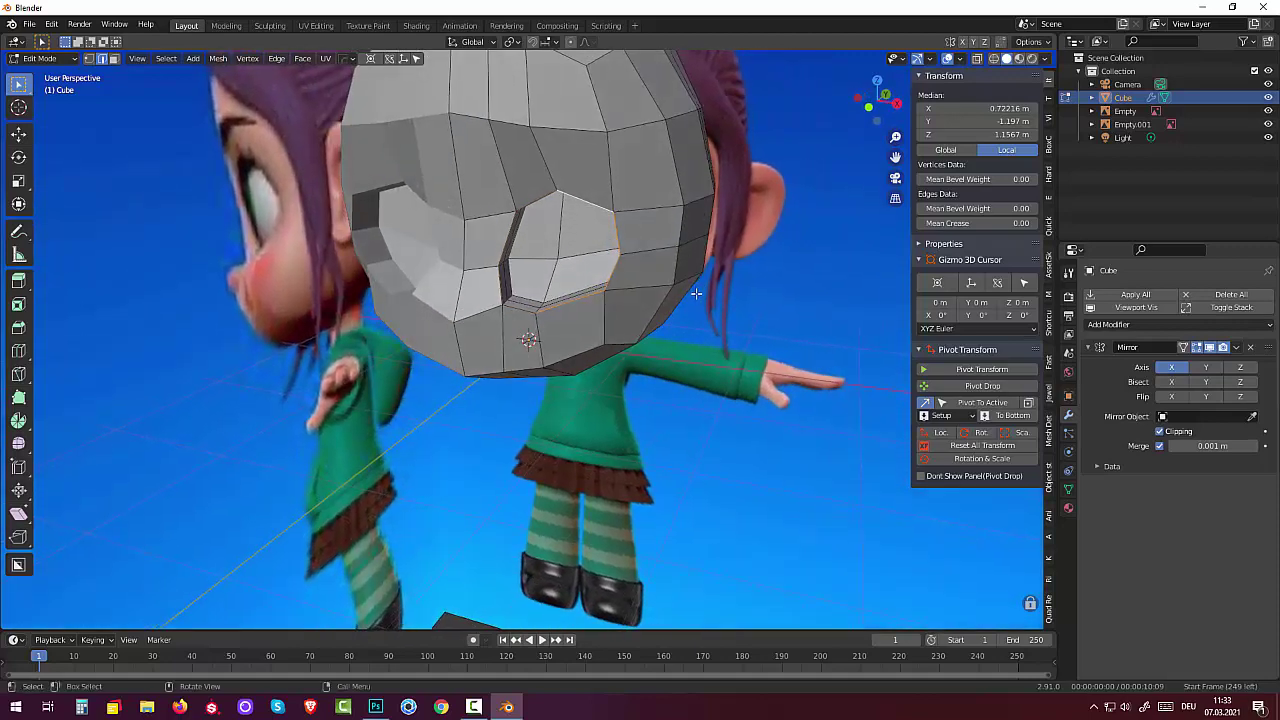
pyautogui.hotkey('ctrl', 'b')
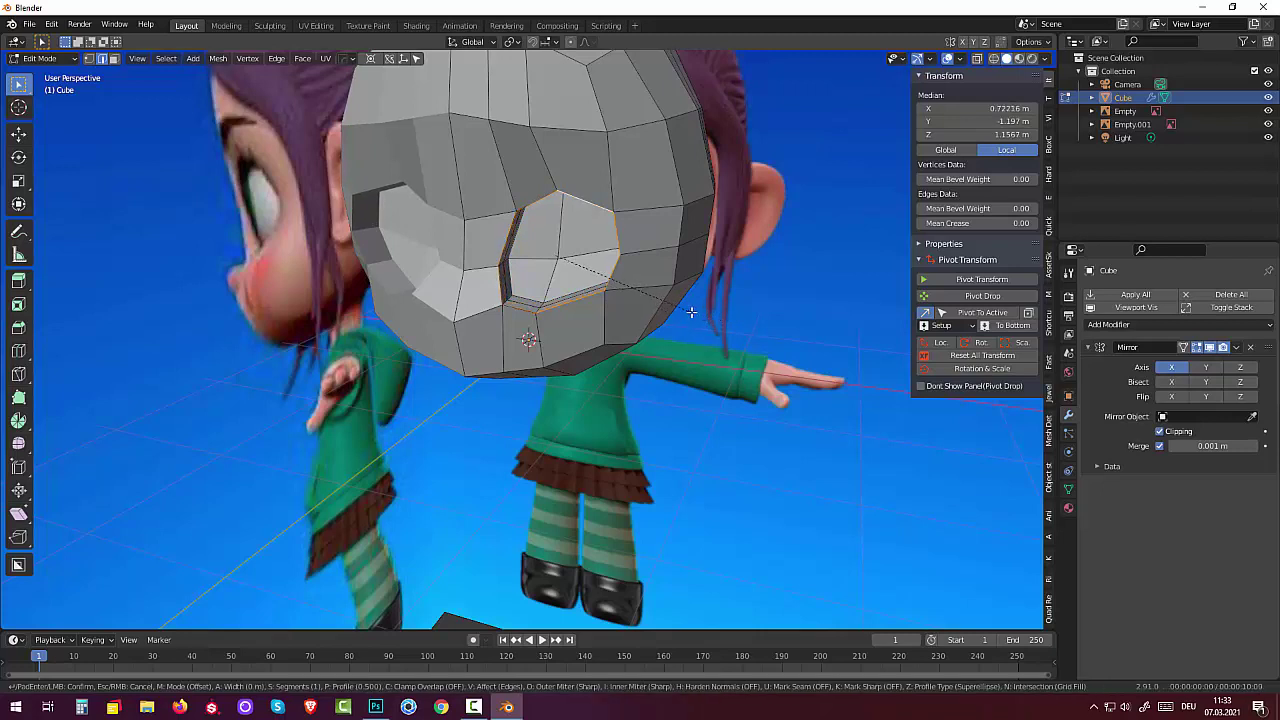
pyautogui.rightClick(691, 313)
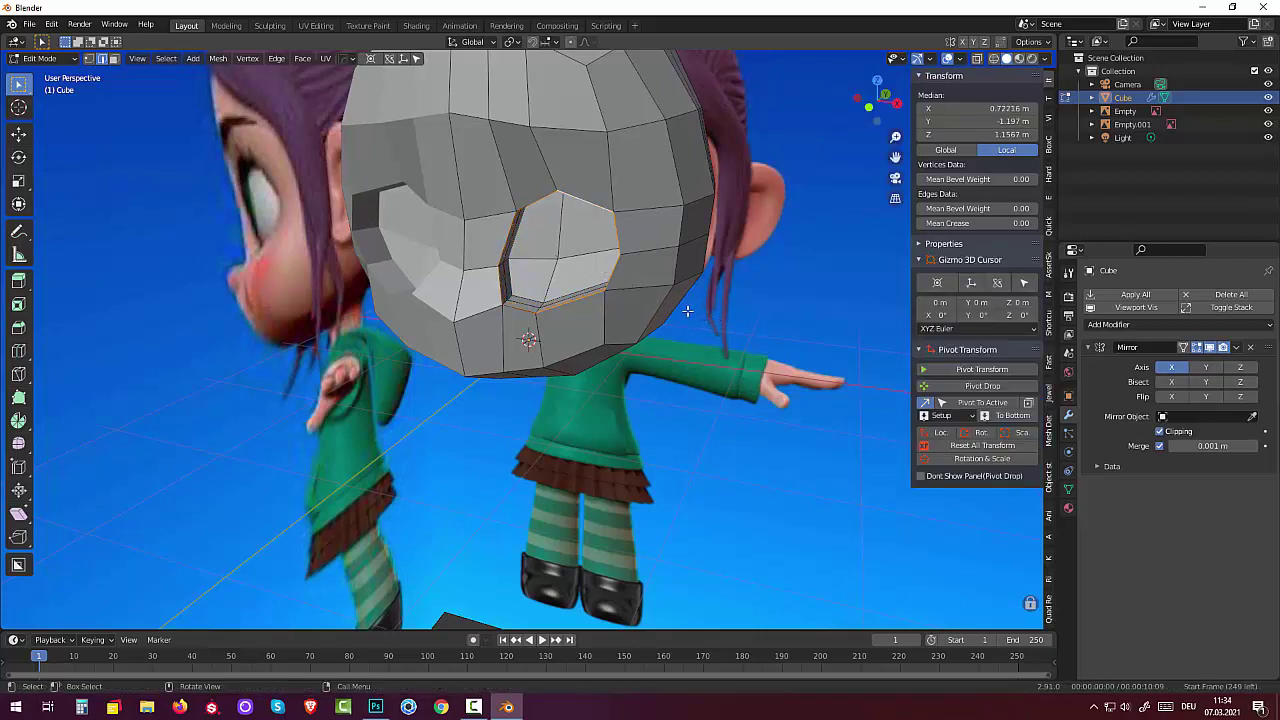
pyautogui.click(962, 448)
pyautogui.hotkey('ctrl', 'b')
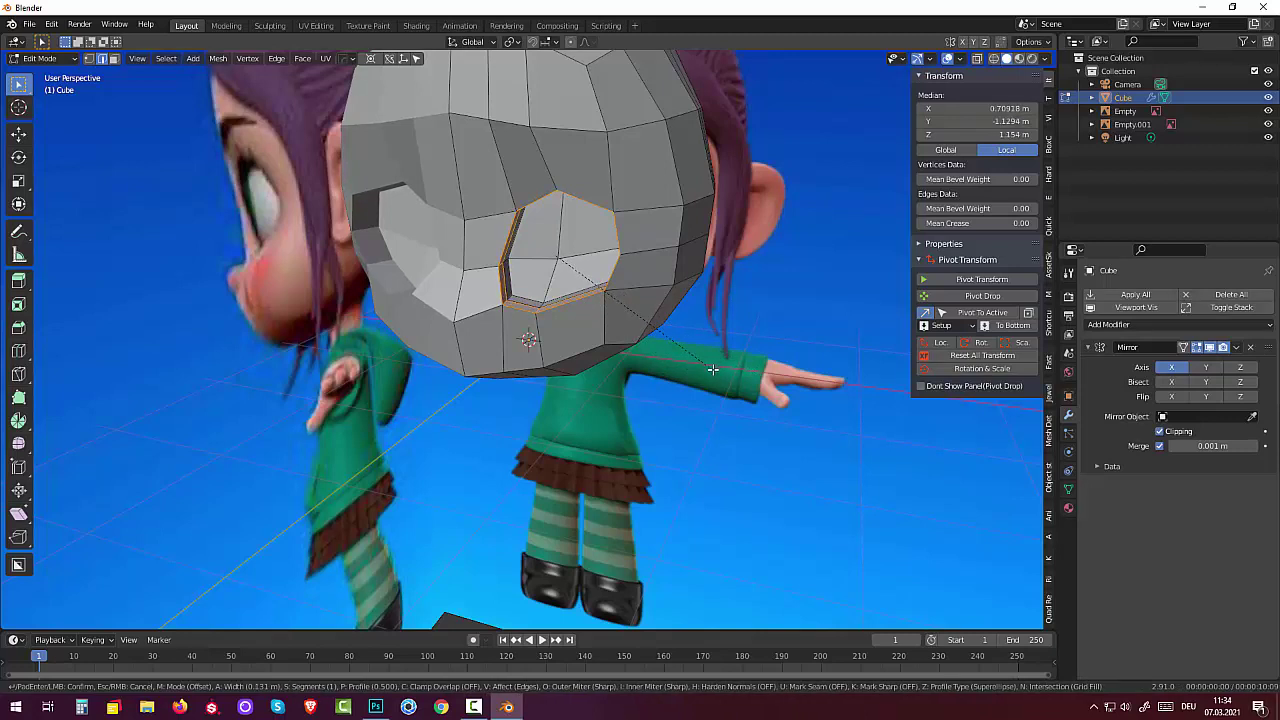
pyautogui.click(712, 369)
# - Scale the edge loop around the recessed eye up slightly and compare it using undo/redo
pyautogui.click(572, 200)
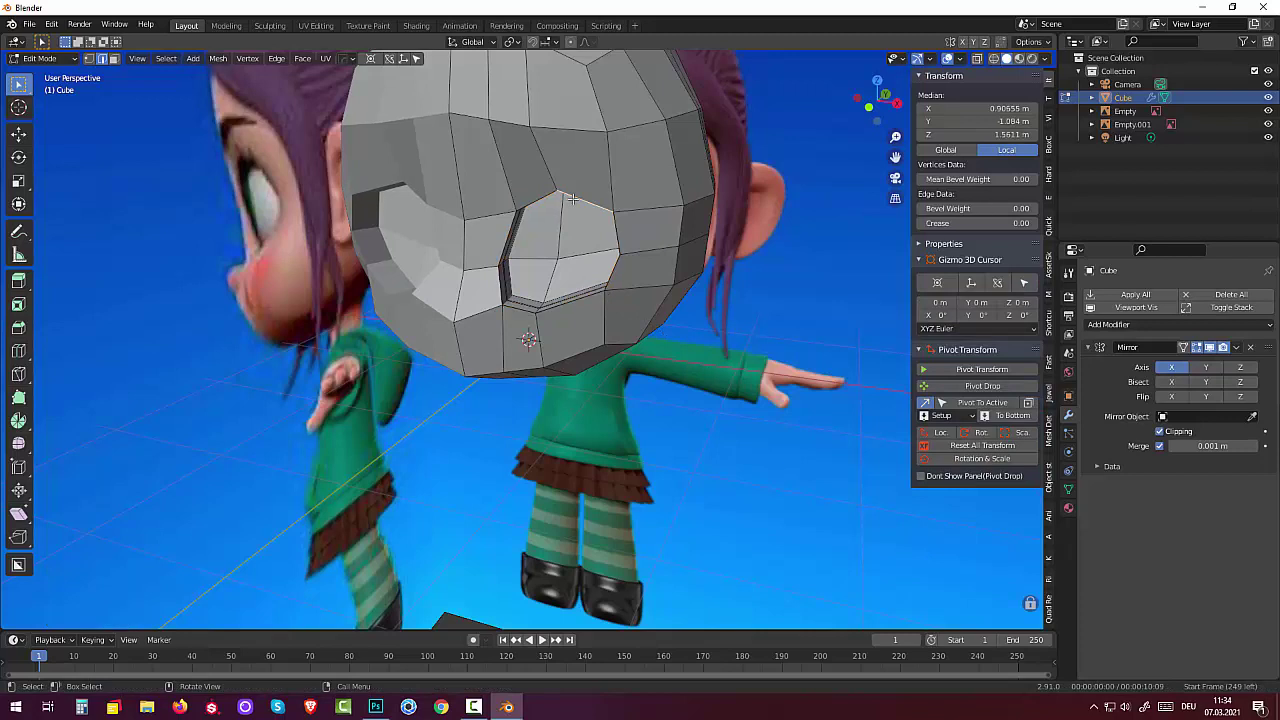
pyautogui.keyDown('alt'); pyautogui.click(616, 242); pyautogui.keyUp('alt')
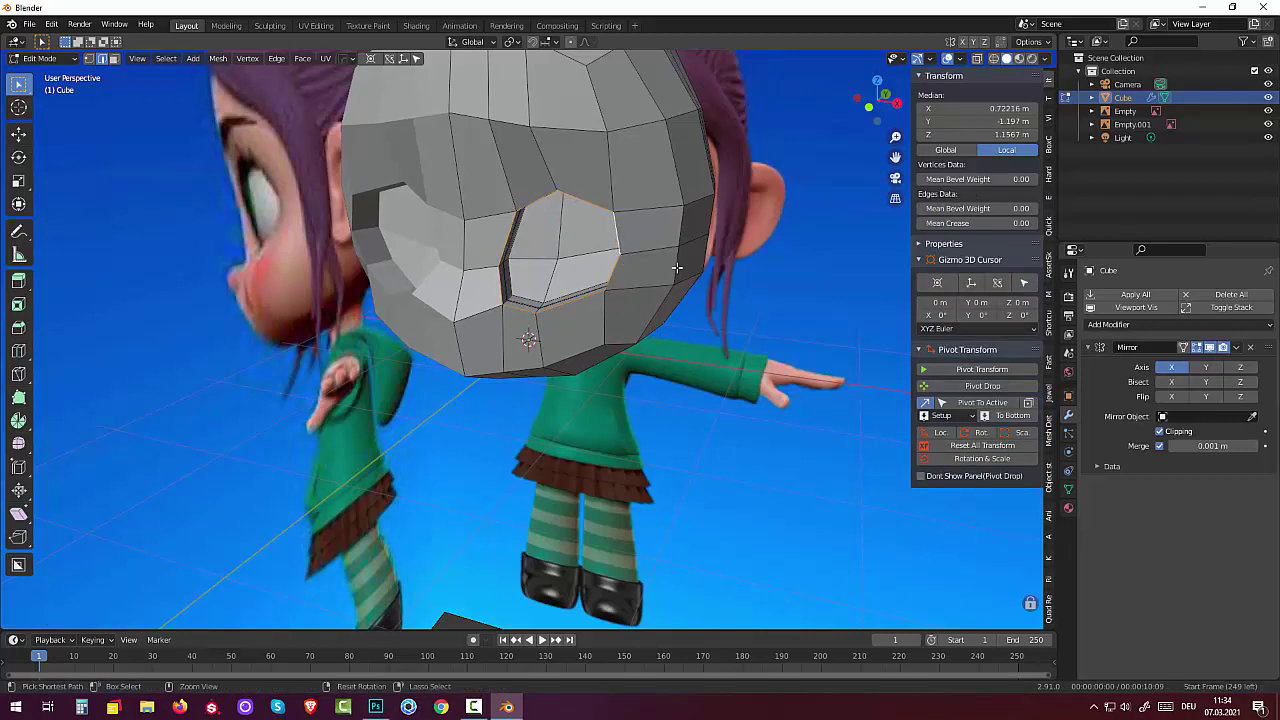
pyautogui.press('s')
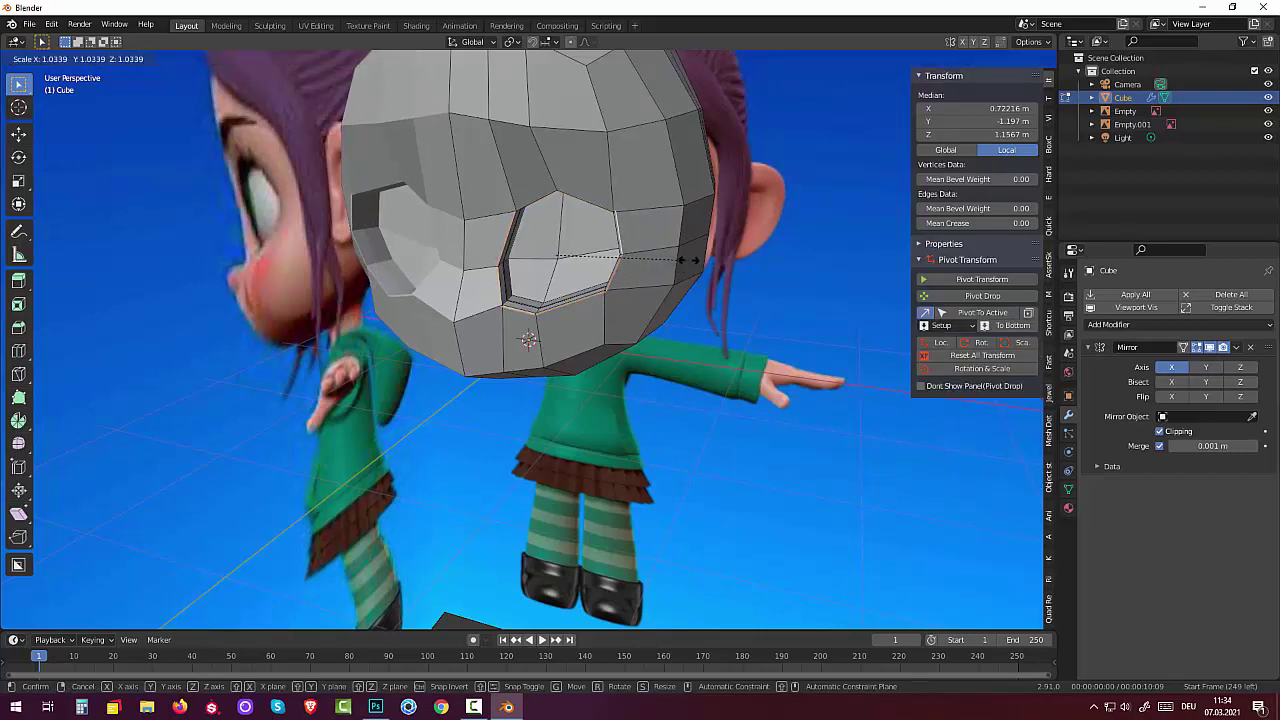
pyautogui.click(690, 260)
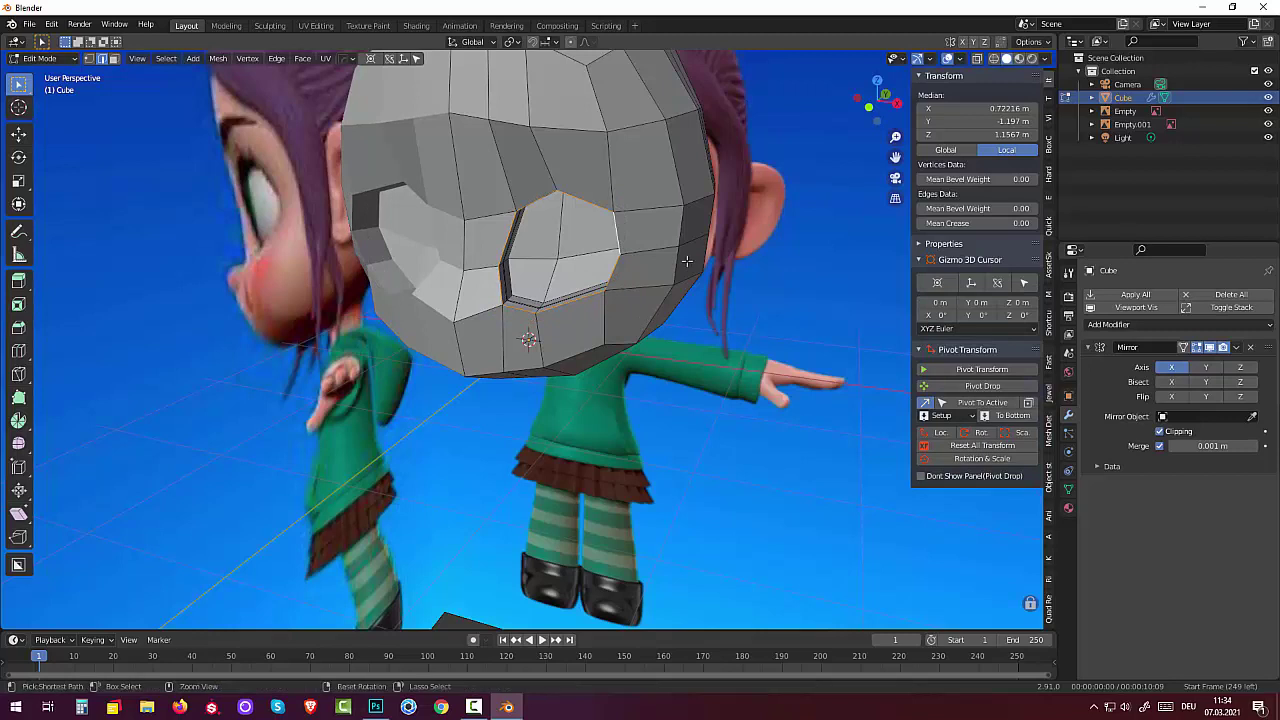
pyautogui.hotkey('ctrl', 'z')
pyautogui.hotkey('ctrl', 'shift', 'z')
pyautogui.hotkey('ctrl', 'z')
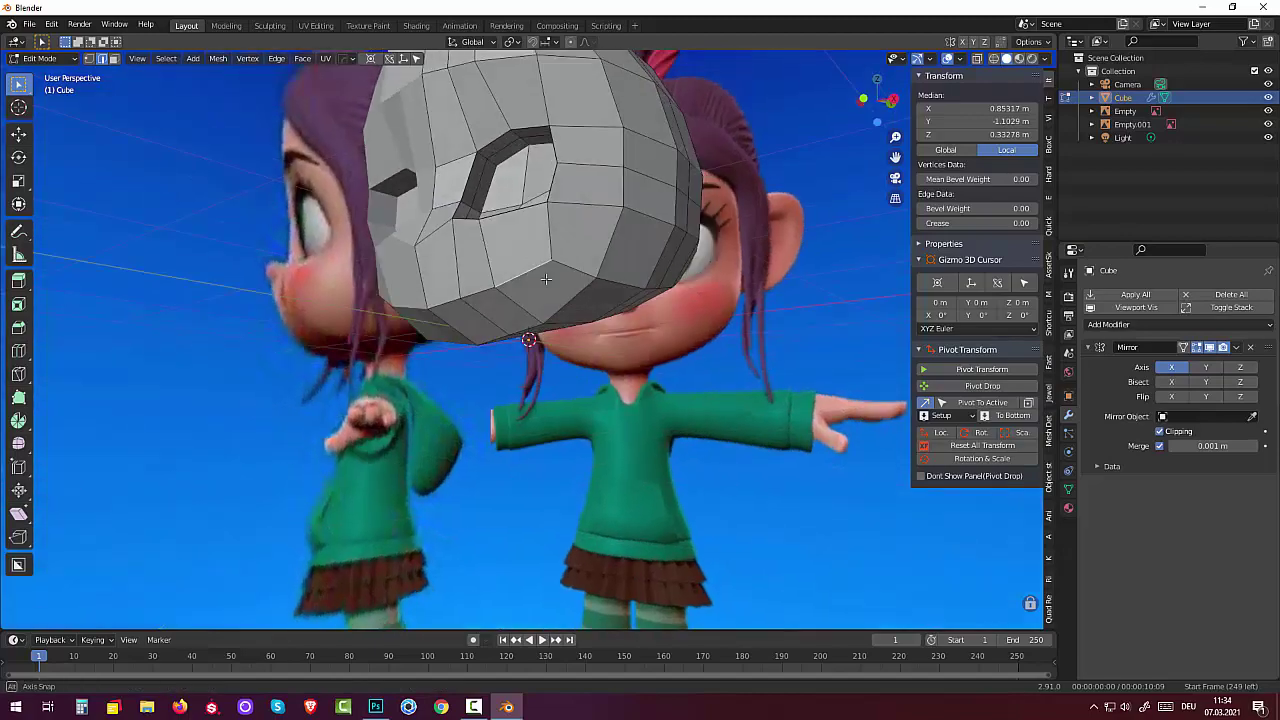
# - Dissolve the stray edge on the lower side of the face using Dissolve Edges
pyautogui.moveTo(625, 349)
pyautogui.mouseDown(button='middle')
pyautogui.moveTo(499, 300)
pyautogui.moveTo(508, 344)
pyautogui.moveTo(574, 340)
pyautogui.moveTo(497, 377)
pyautogui.moveTo(442, 346)
pyautogui.mouseUp(button='middle')
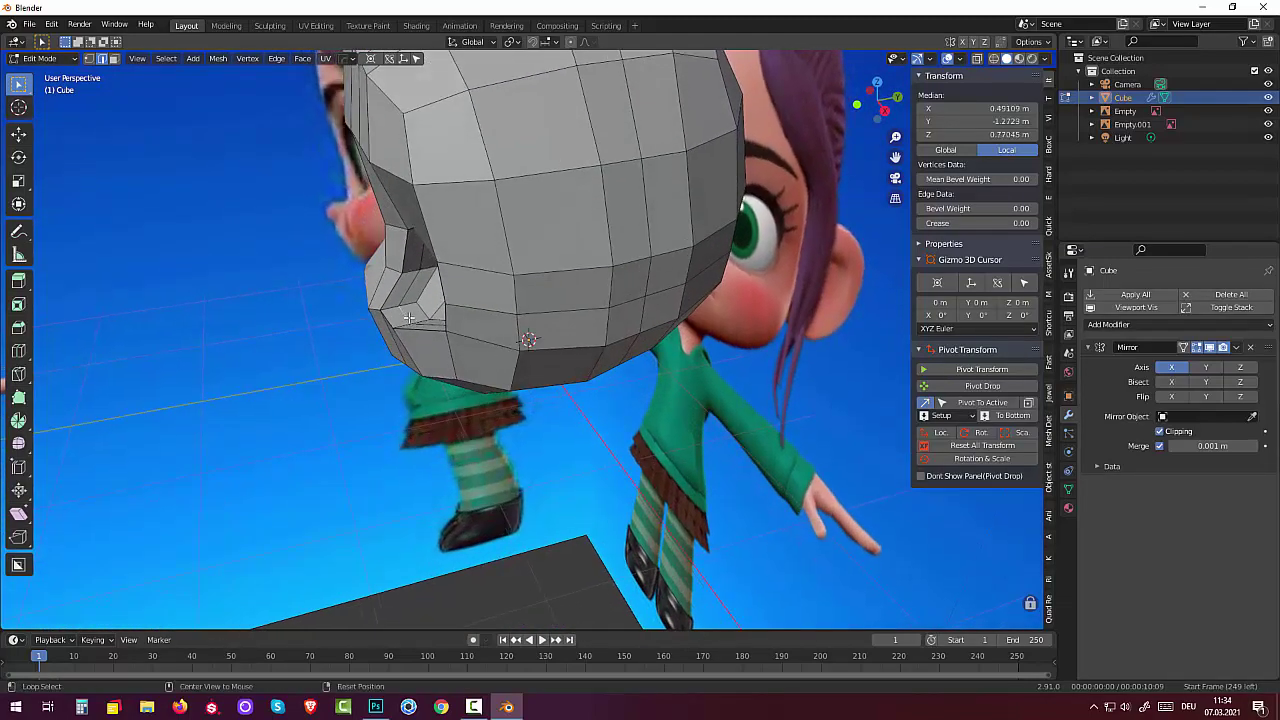
pyautogui.keyDown('shift'); pyautogui.click(408, 318); pyautogui.keyUp('shift')
pyautogui.rightClick(409, 318)
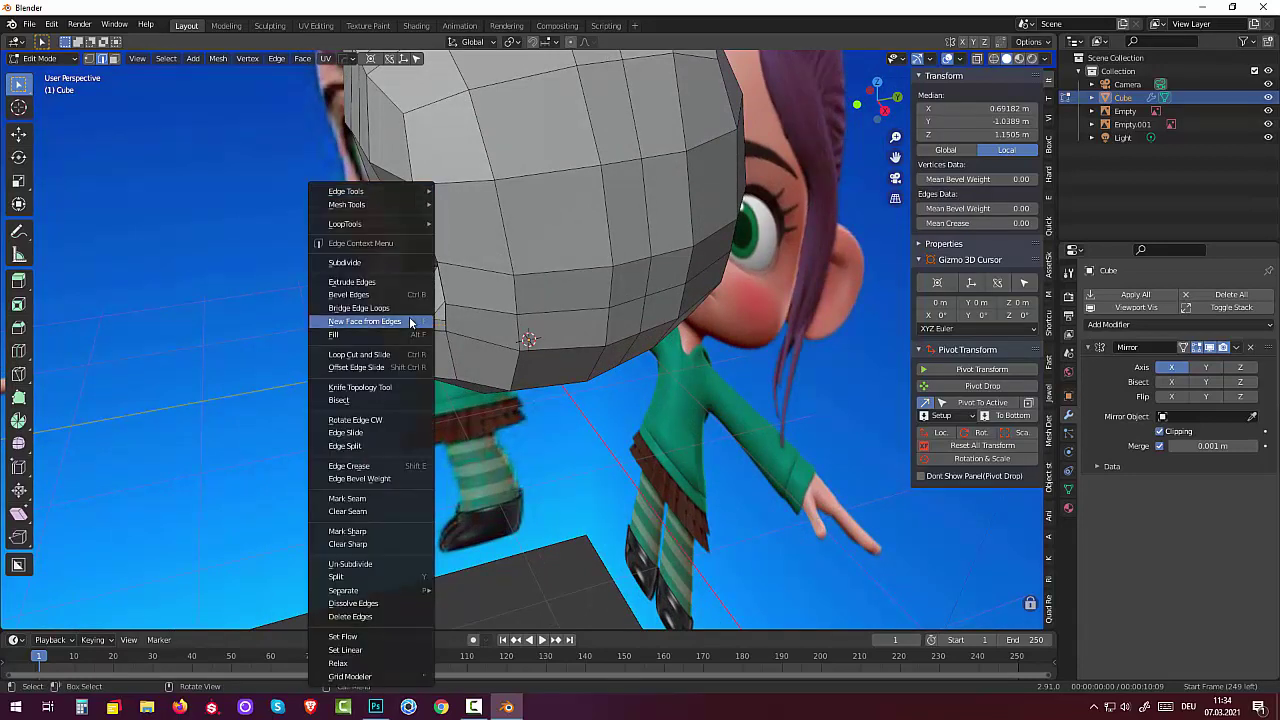
pyautogui.click(352, 603)
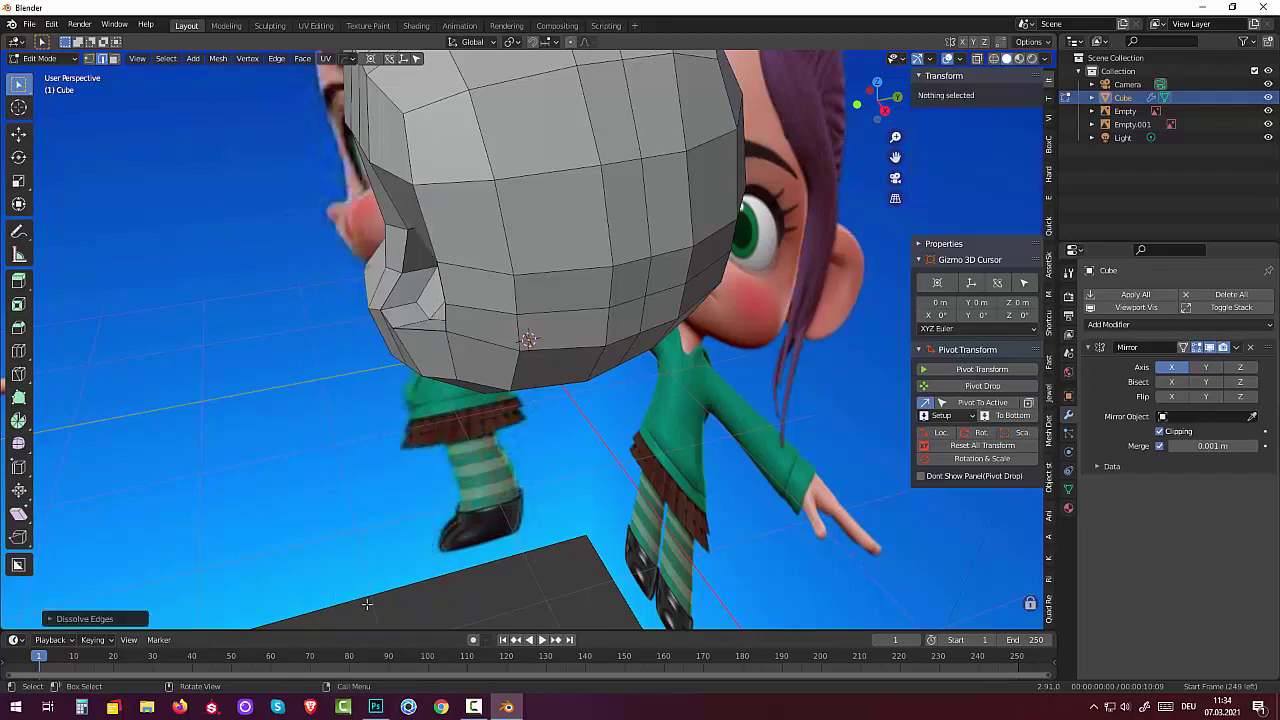
pyautogui.moveTo(370, 600)
pyautogui.mouseDown(button='middle')
pyautogui.moveTo(413, 593)
pyautogui.moveTo(244, 402)
pyautogui.moveTo(898, 420)
pyautogui.mouseUp(button='middle')
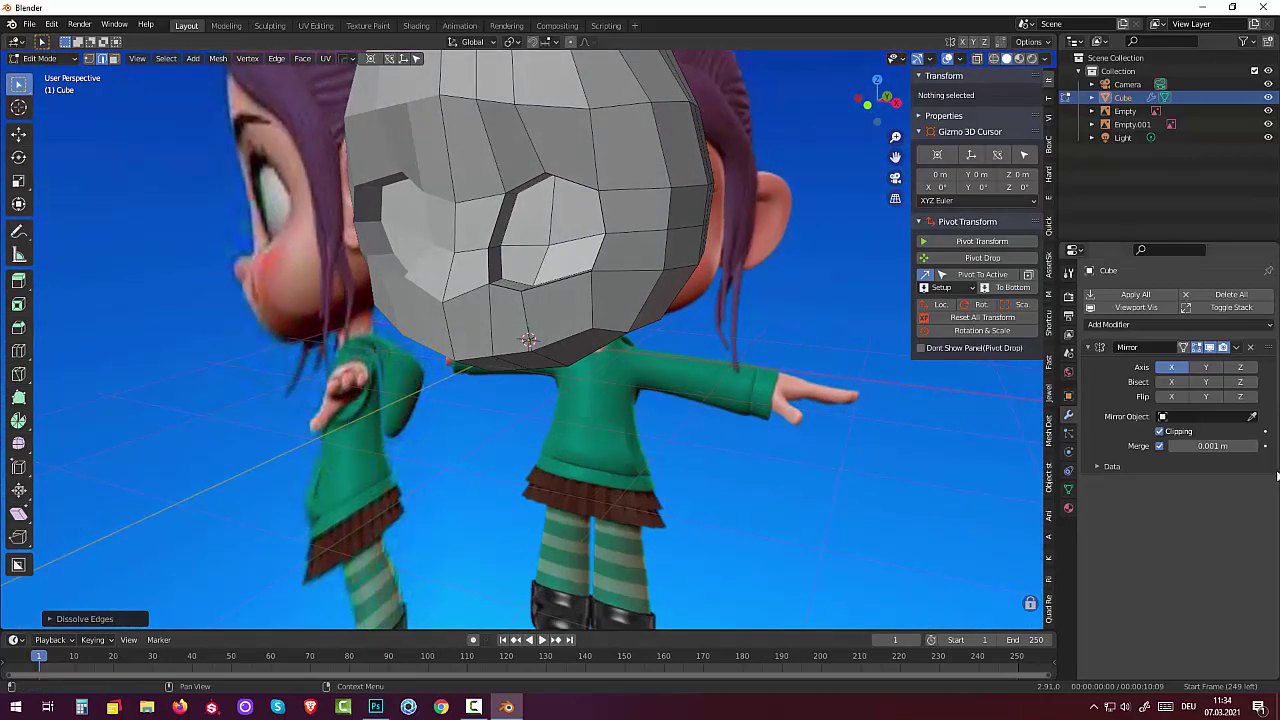
# - Select the edge loop below the eye socket and bevel it into two loops
pyautogui.scroll(3, 578, 355)
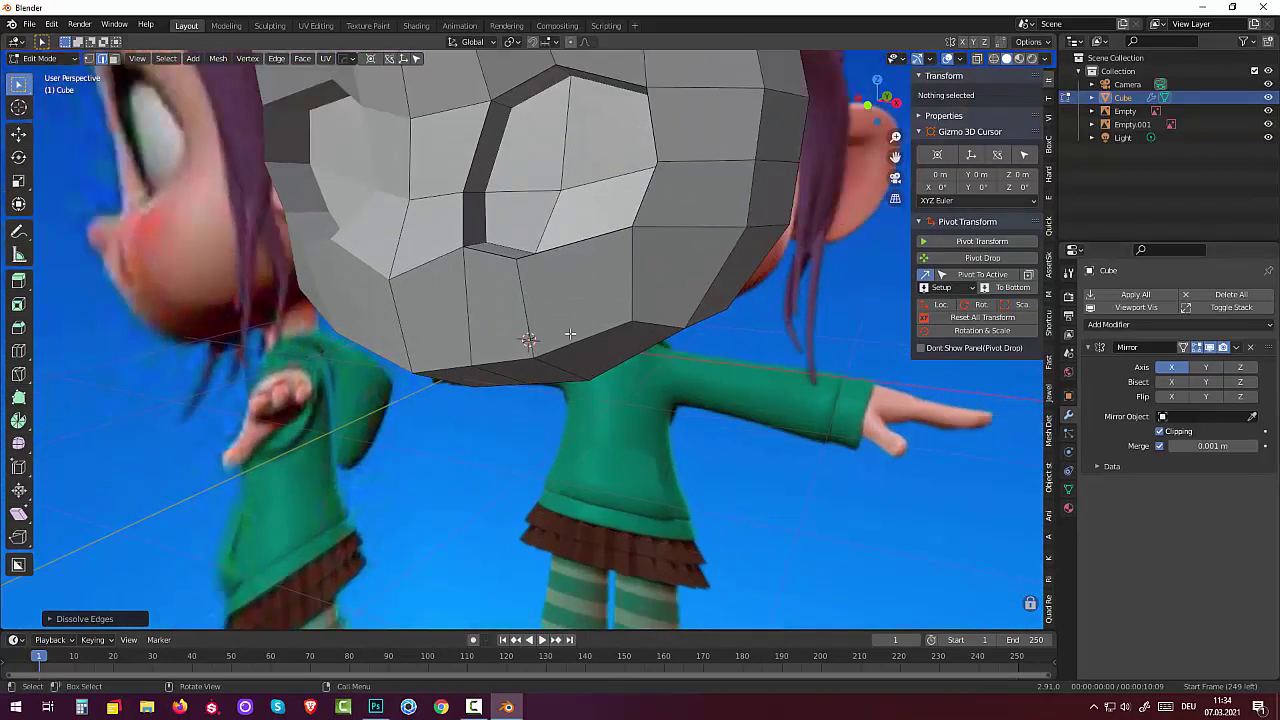
pyautogui.moveTo(568, 319)
pyautogui.mouseDown(button='middle')
pyautogui.moveTo(568, 349)
pyautogui.moveTo(529, 337)
pyautogui.moveTo(537, 325)
pyautogui.mouseUp(button='middle')
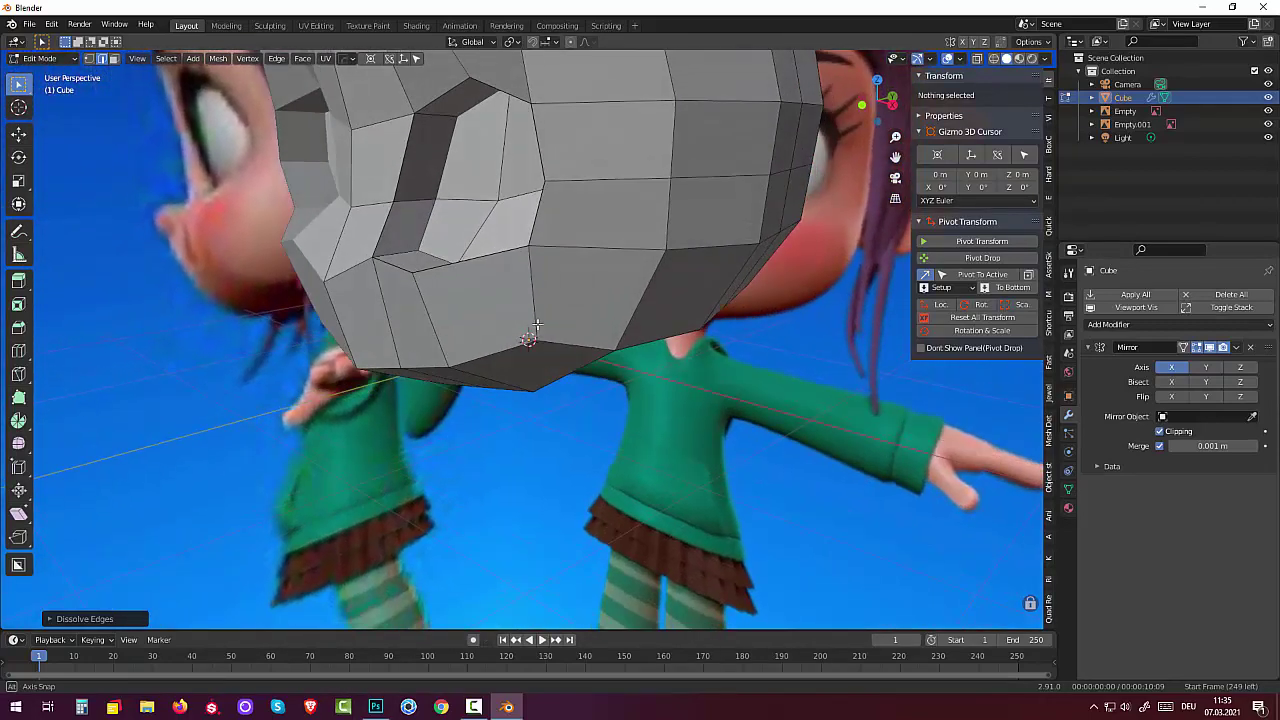
pyautogui.click(438, 268)
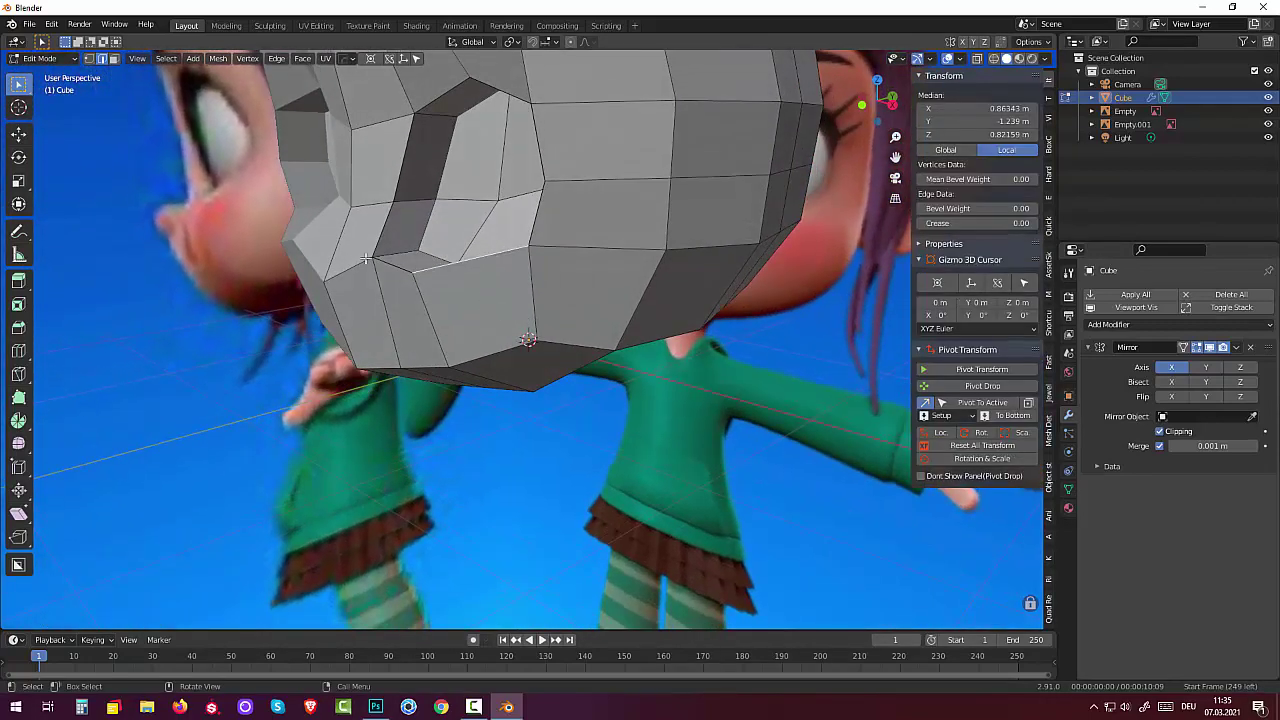
pyautogui.keyDown('alt'); pyautogui.click(533, 218); pyautogui.keyUp('alt')
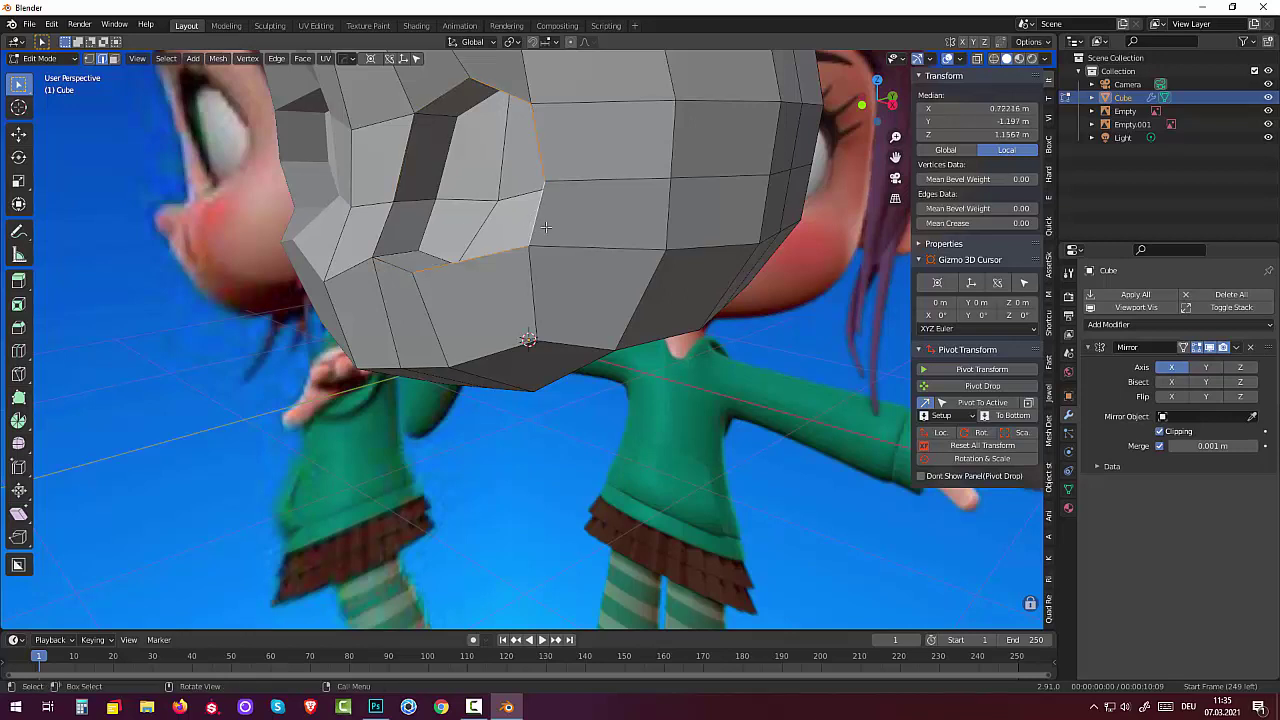
pyautogui.hotkey('ctrl', 'b')
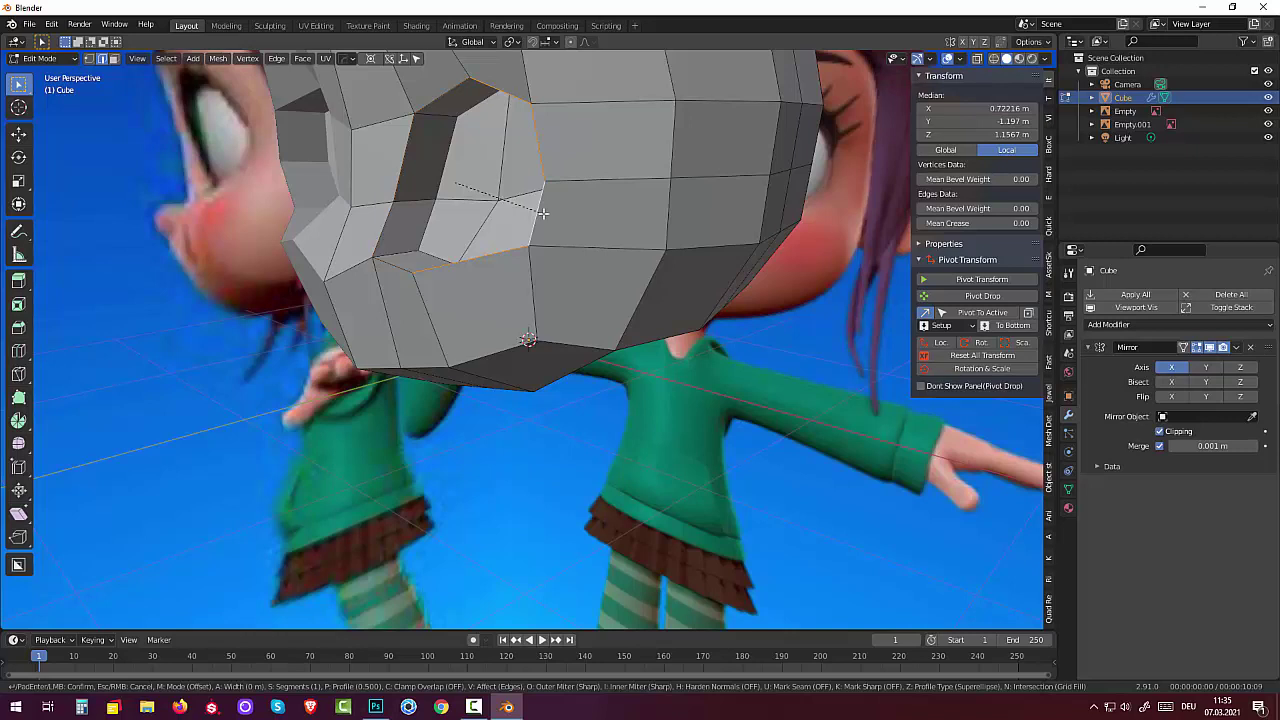
pyautogui.click(542, 213)
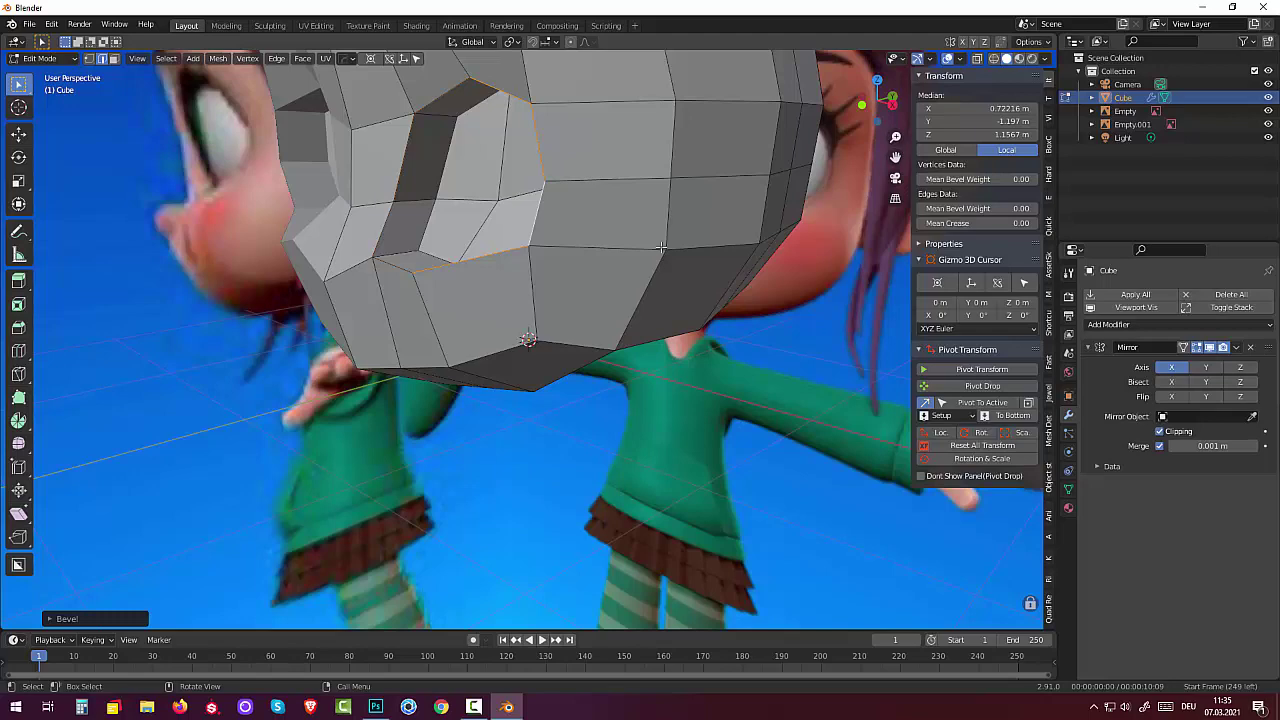
pyautogui.click(1122, 325)
pyautogui.click(1024, 374)
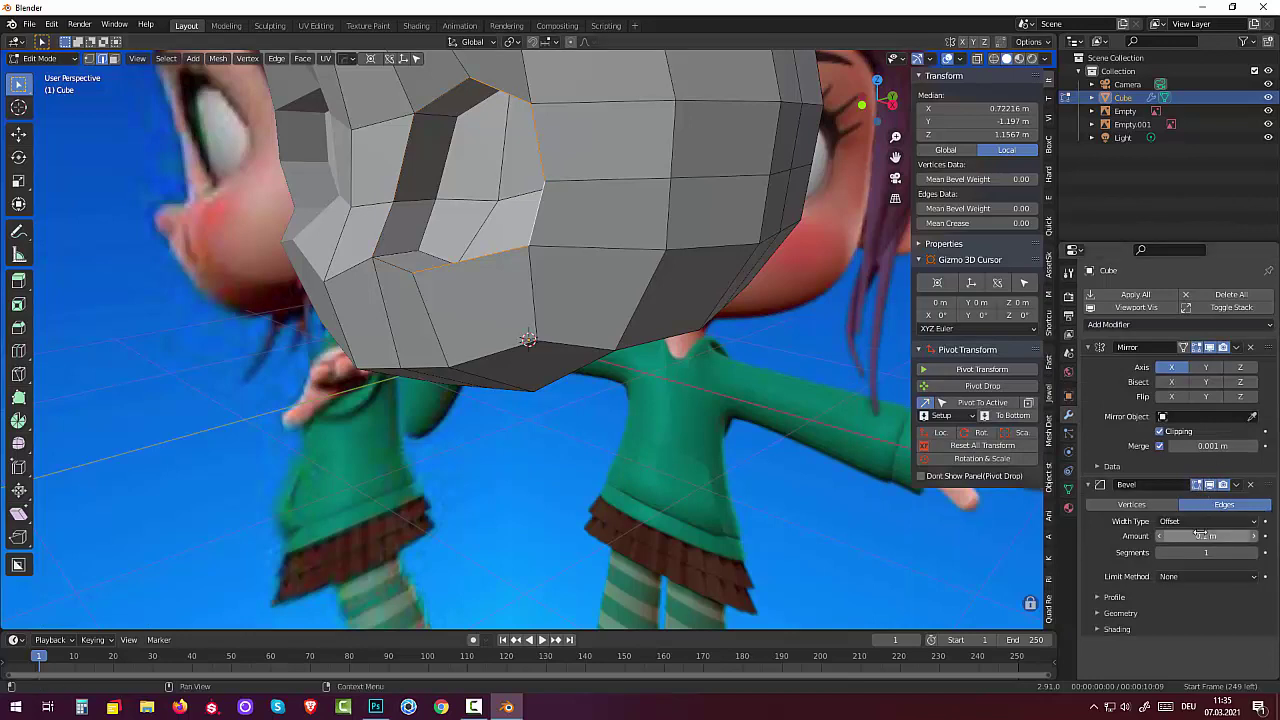
pyautogui.moveTo(1199, 536); pyautogui.dragTo(1230, 536)
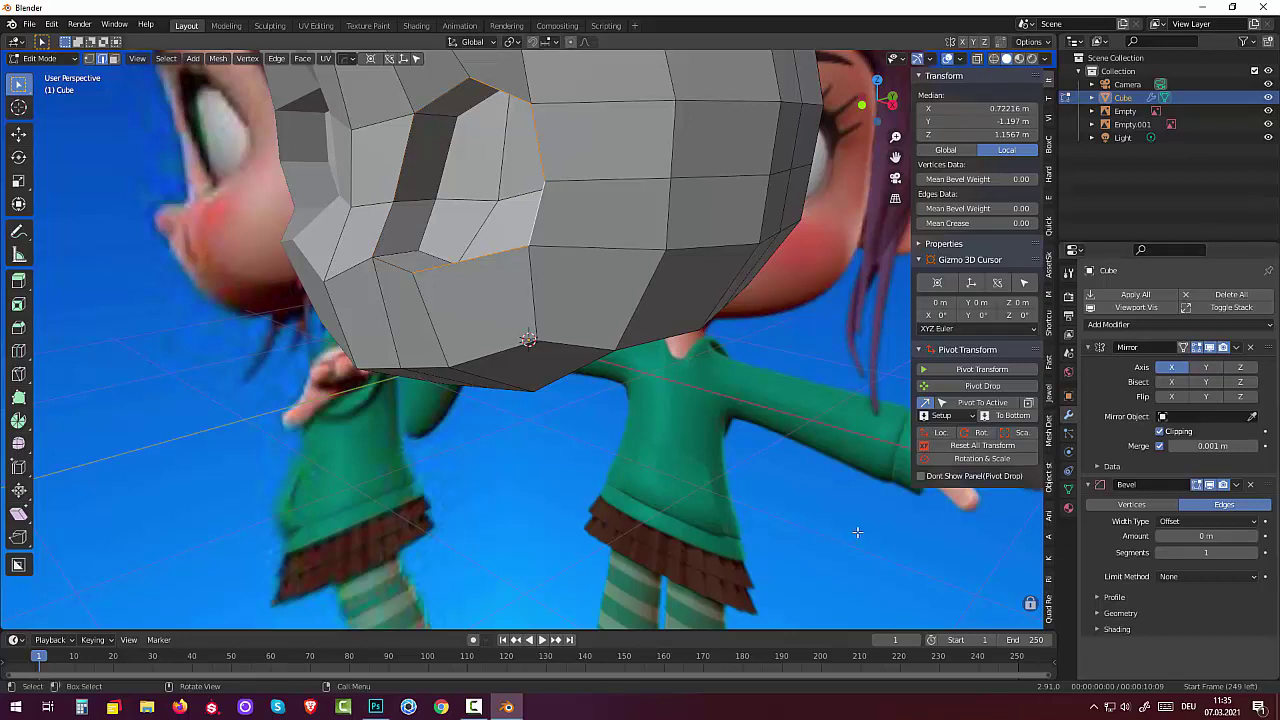
pyautogui.click(1251, 485)
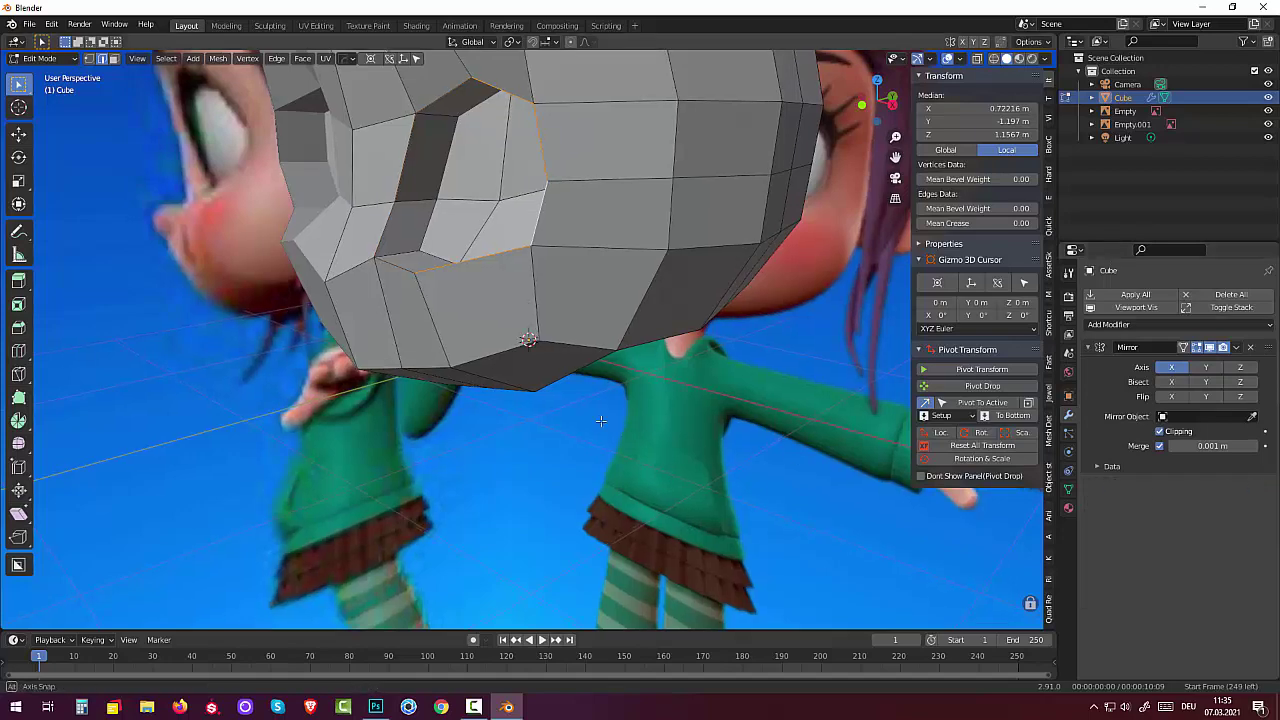
pyautogui.moveTo(790, 450)
pyautogui.mouseDown(button='middle')
pyautogui.moveTo(677, 420)
pyautogui.moveTo(675, 405)
pyautogui.moveTo(470, 415)
pyautogui.mouseUp(button='middle')
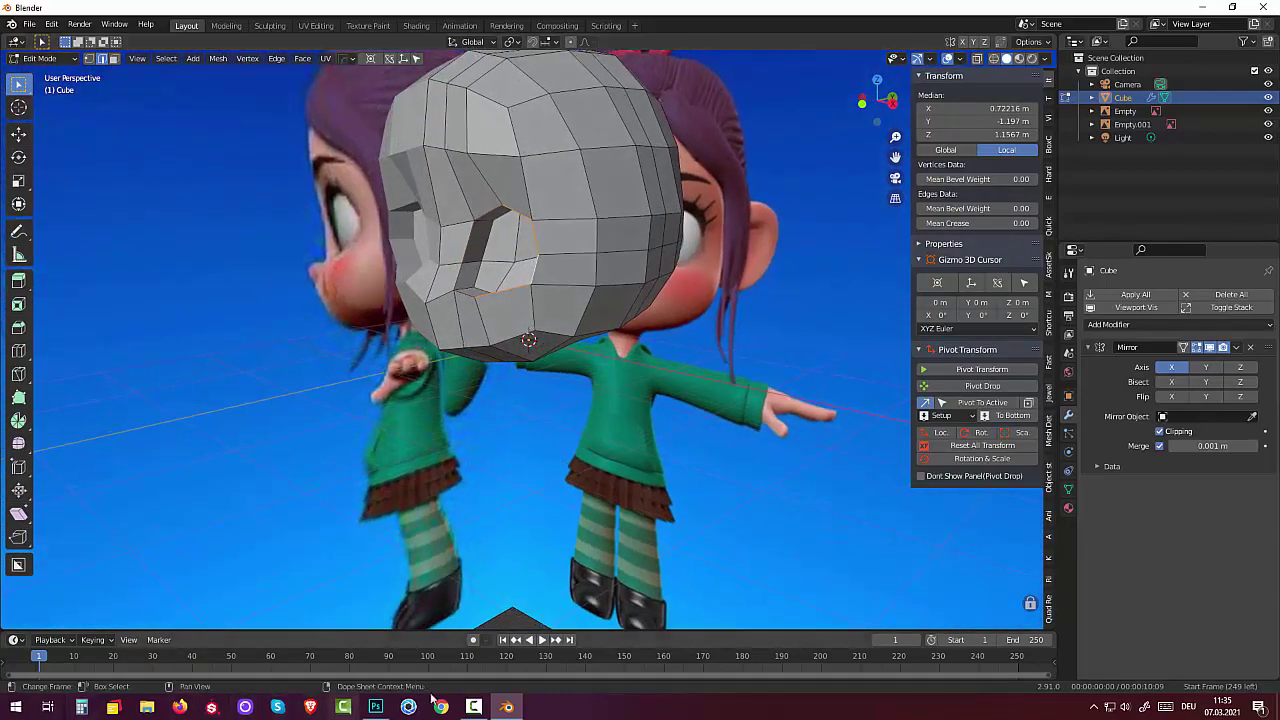
pyautogui.click(473, 710)
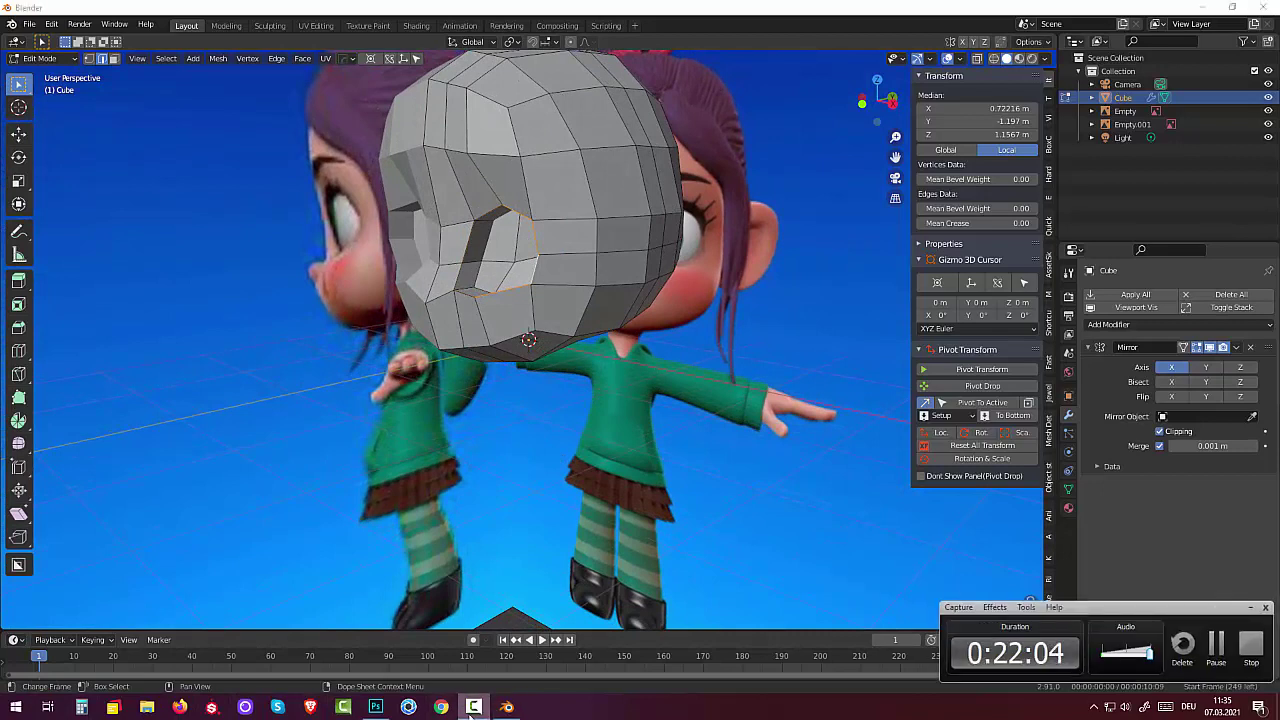